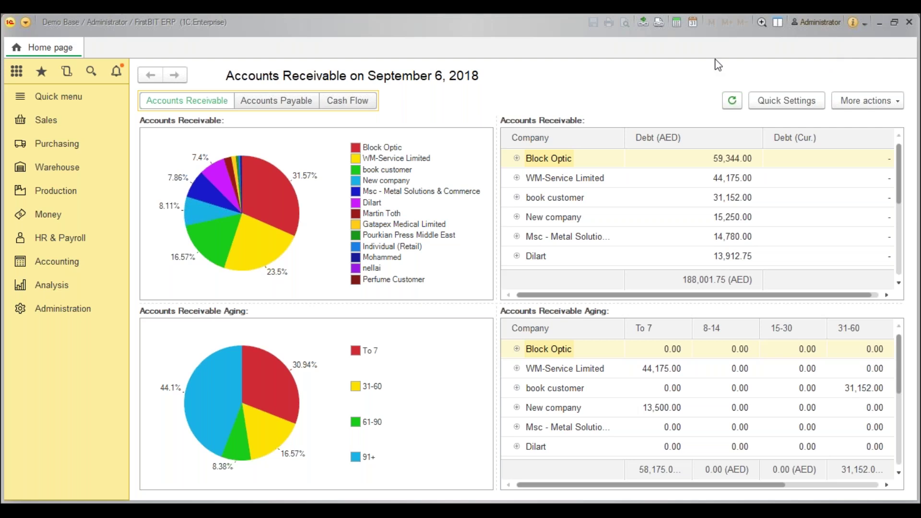
# View the program's version and licence information, select the configuration description, and close it.
pyautogui.click(856, 24)
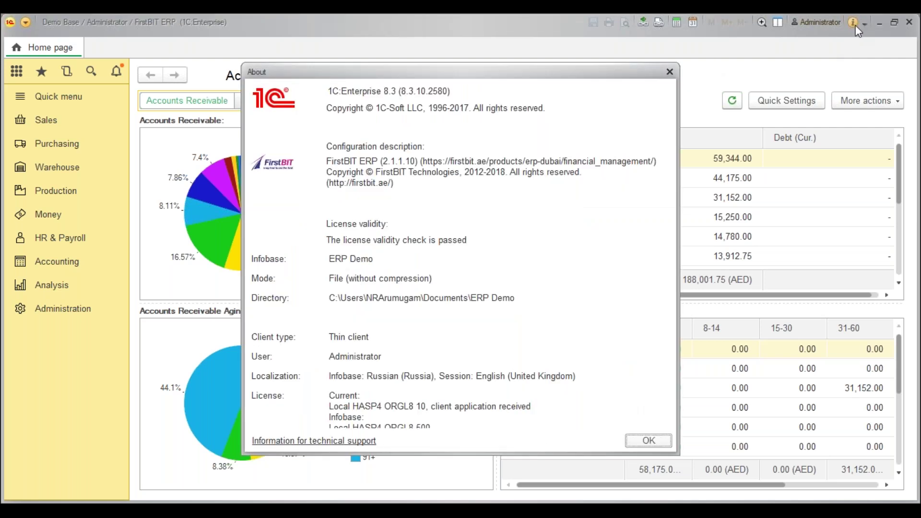
pyautogui.click(417, 159)
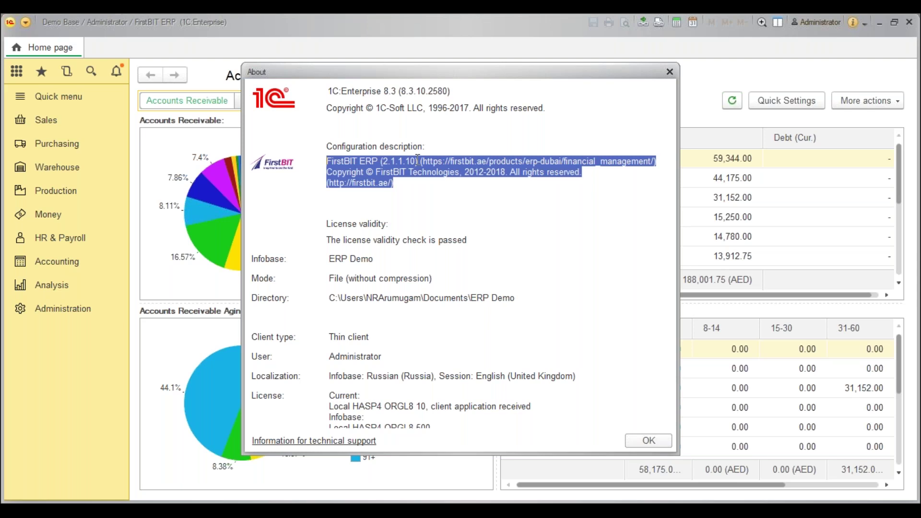
pyautogui.click(417, 159)
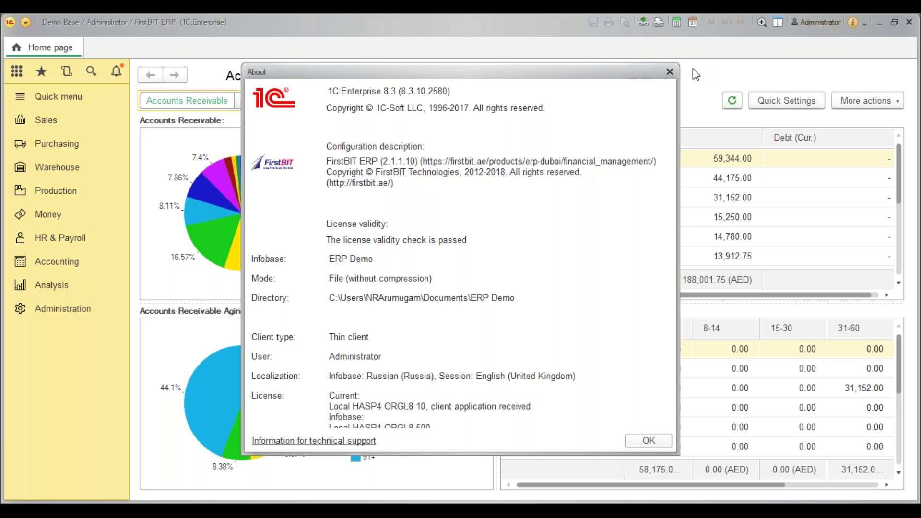
pyautogui.hotkey('ctrl', 'a')
pyautogui.click(674, 76)
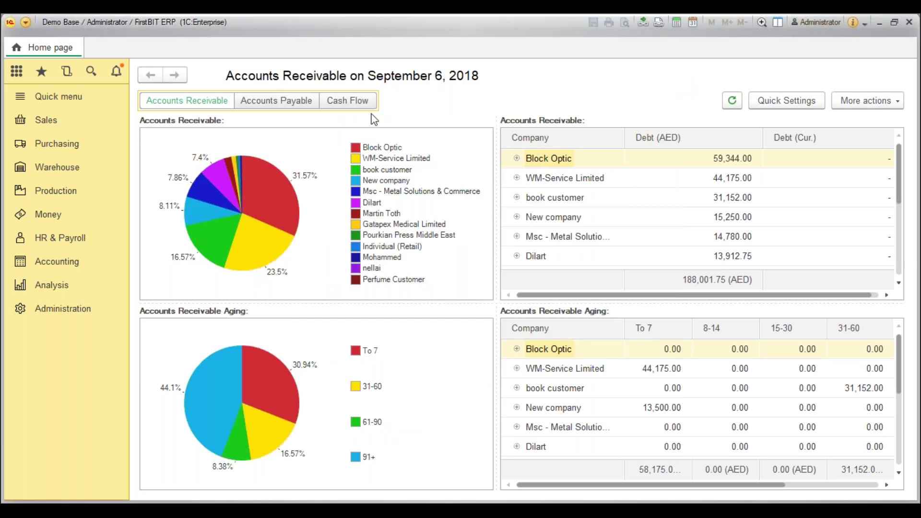
# Open the What's New in FirstBIT ERP notes for release 2.1.1.10 and scroll through them.
pyautogui.click(77, 100)
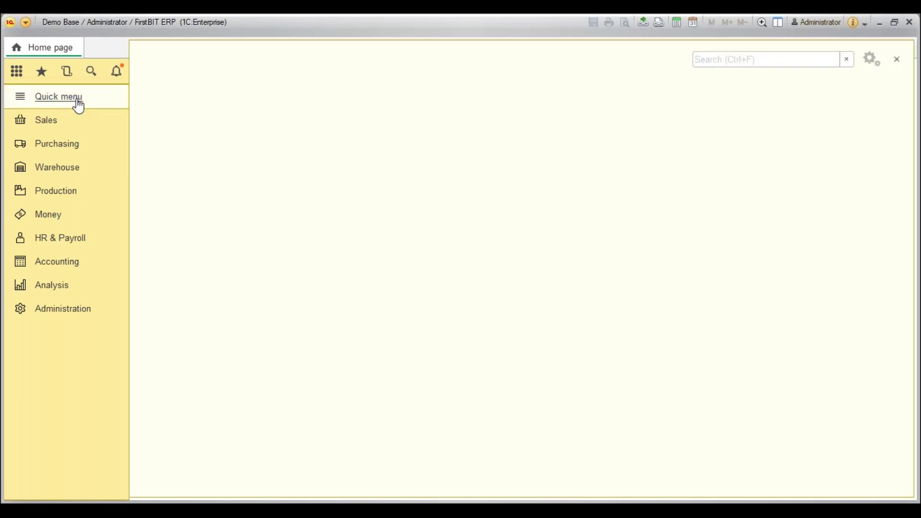
pyautogui.press('Return')
pyautogui.scroll(-1, 300, 321)
pyautogui.scroll(-1, 299, 321)
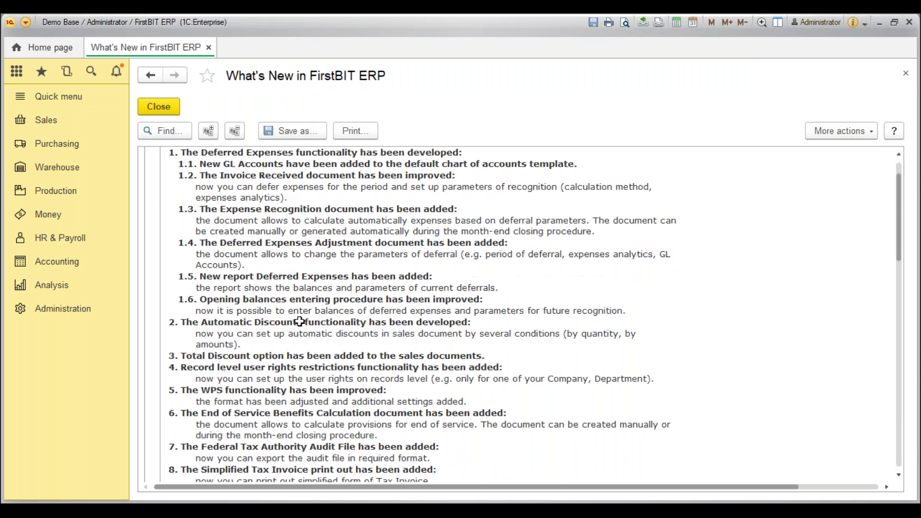
pyautogui.scroll(-3, 299, 322)
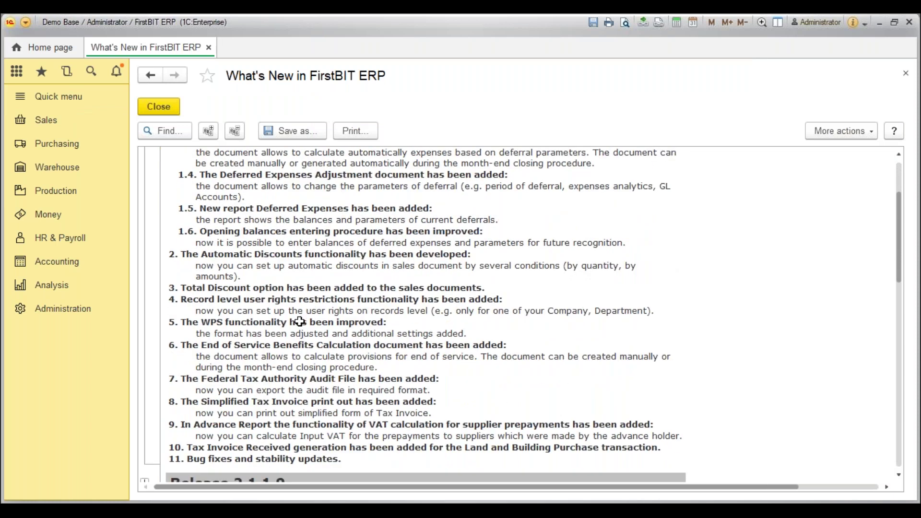
pyautogui.scroll(1, 299, 321)
pyautogui.scroll(4, 300, 322)
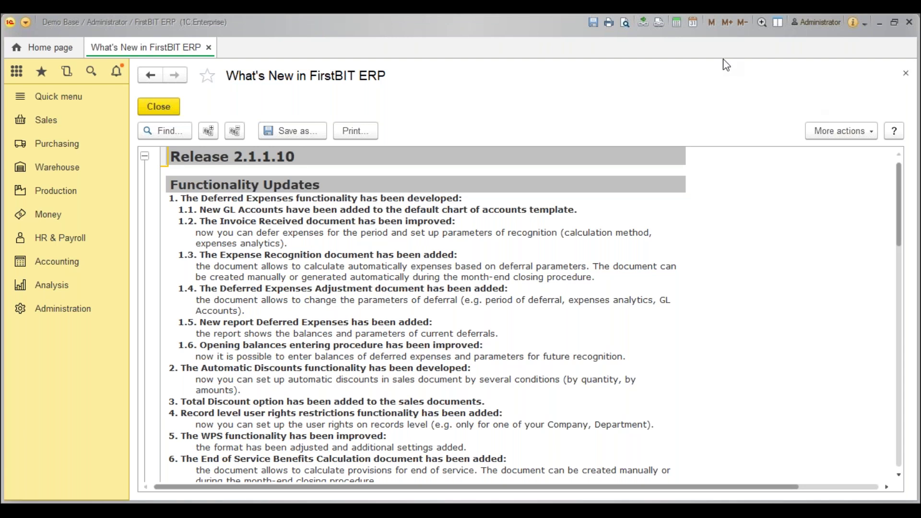
pyautogui.click(580, 170)
pyautogui.click(392, 266)
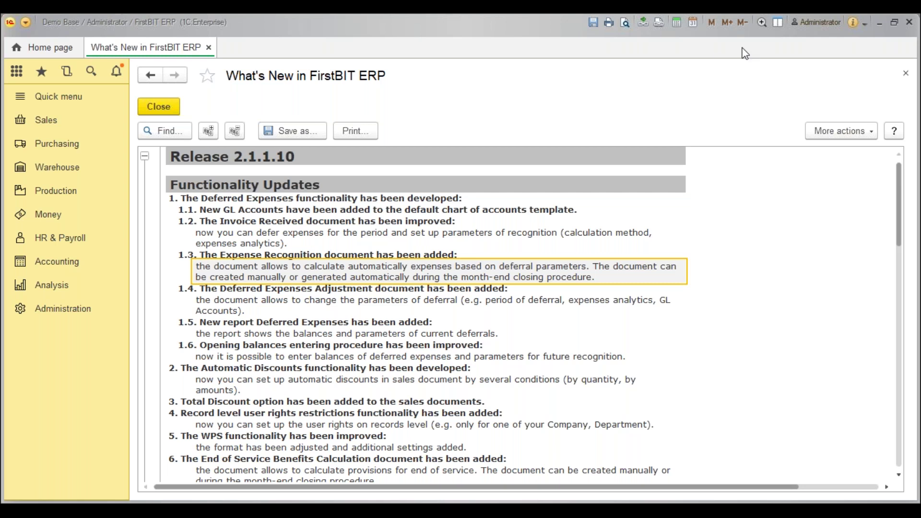
pyautogui.click(389, 232)
pyautogui.click(363, 201)
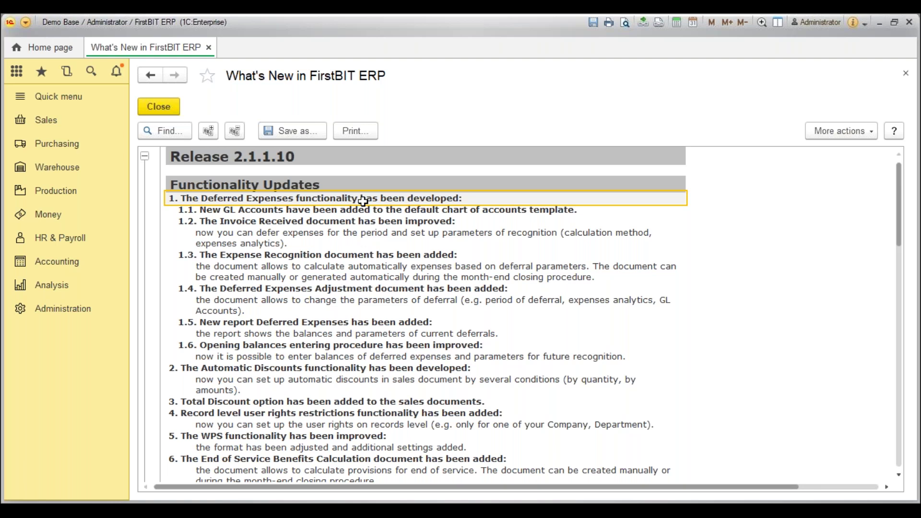
pyautogui.click(274, 212)
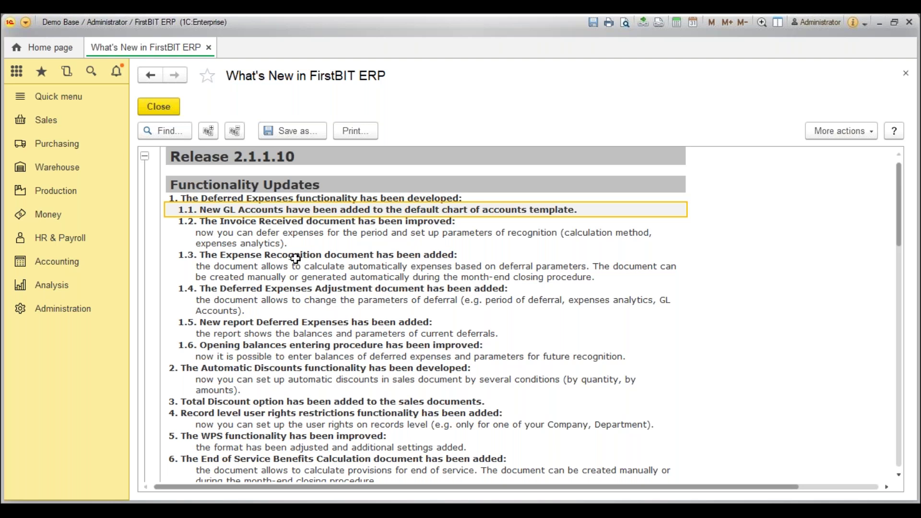
# Search the General Chart of Accounts for 'def' and browse Deferred Expenses and Deferred Tax Liabilities.
pyautogui.click(98, 267)
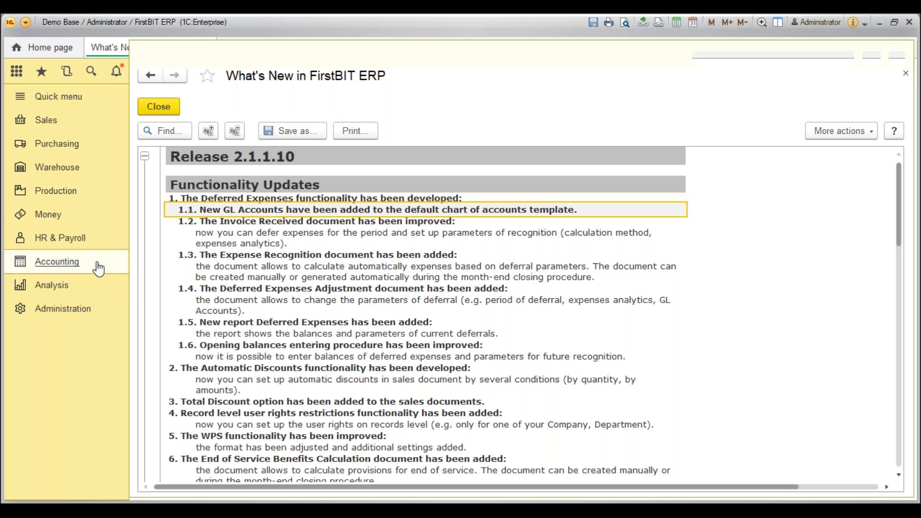
pyautogui.click(413, 449)
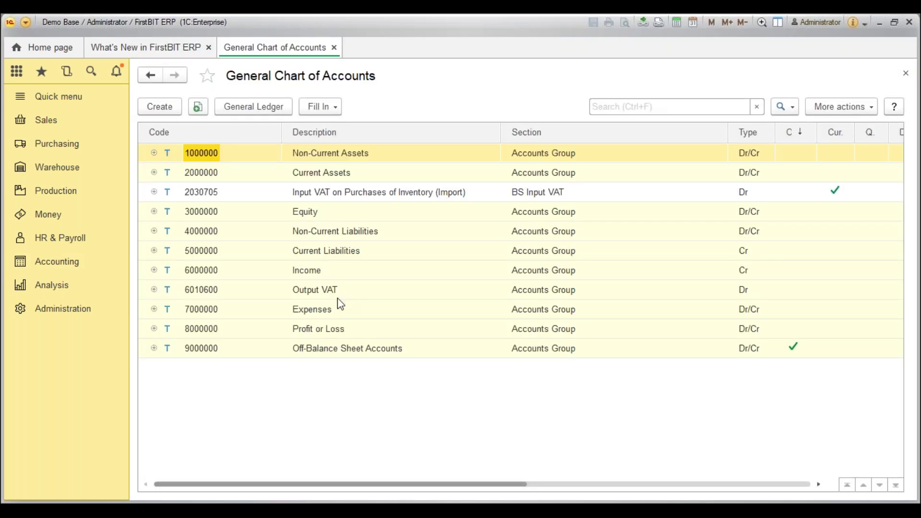
pyautogui.click(686, 107)
pyautogui.write('def')
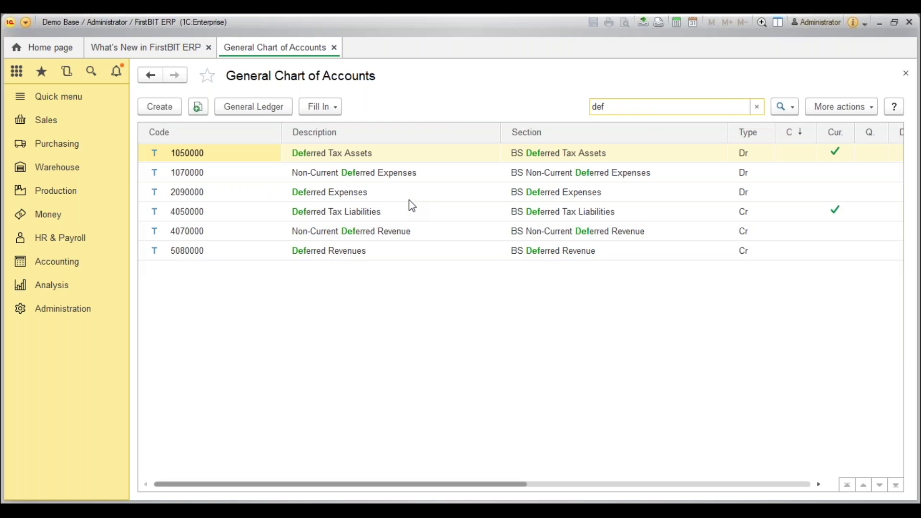
pyautogui.click(183, 158)
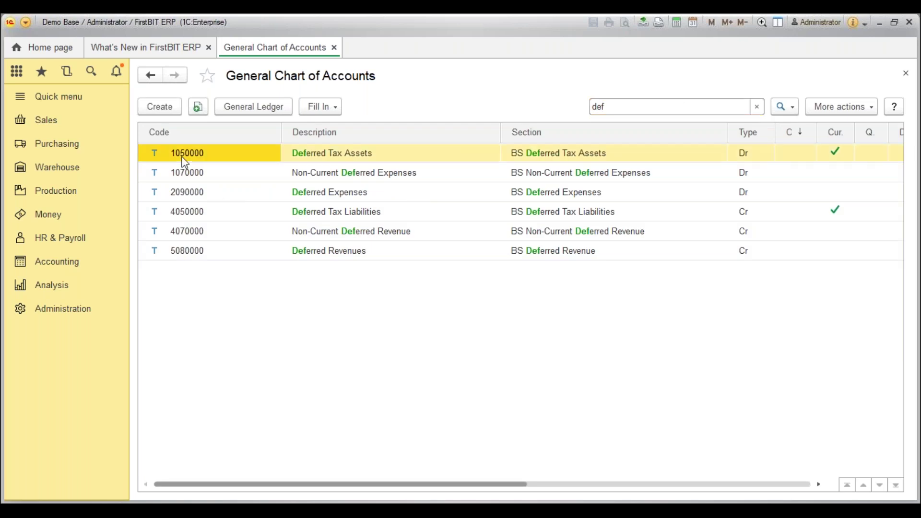
pyautogui.click(381, 198)
pyautogui.click(401, 215)
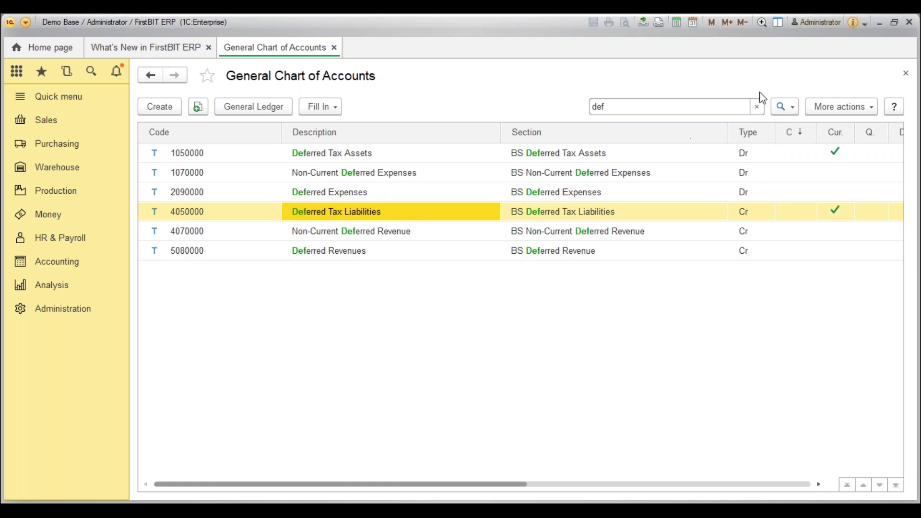
# Clear the account search to show the full tree and return to the release notes.
pyautogui.click(765, 108)
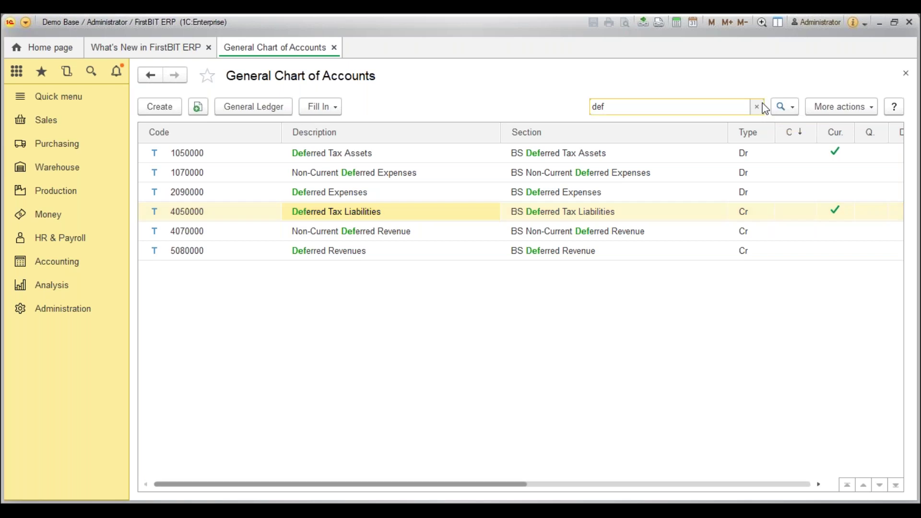
pyautogui.click(762, 106)
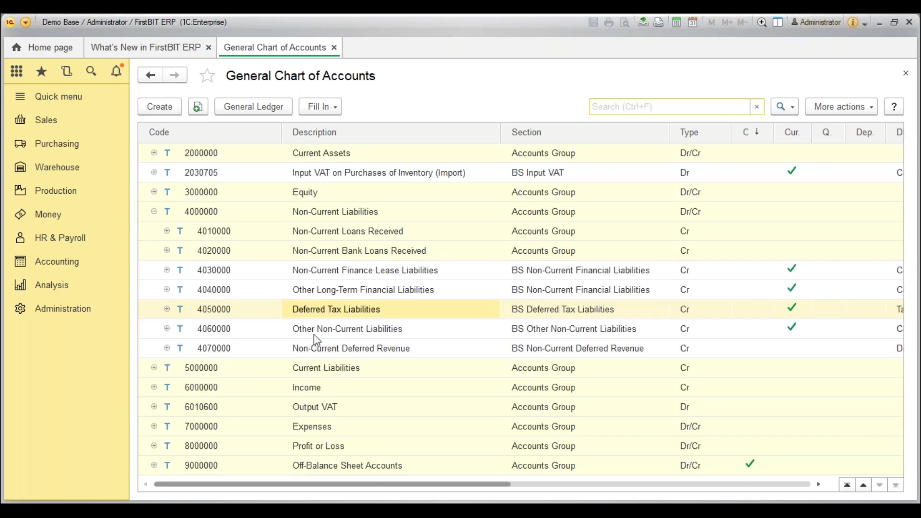
pyautogui.scroll(1, 313, 335)
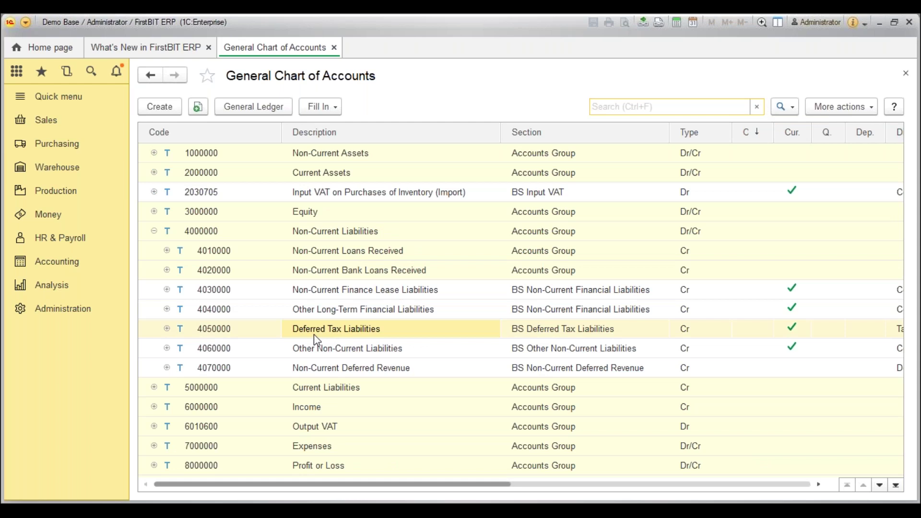
pyautogui.click(178, 53)
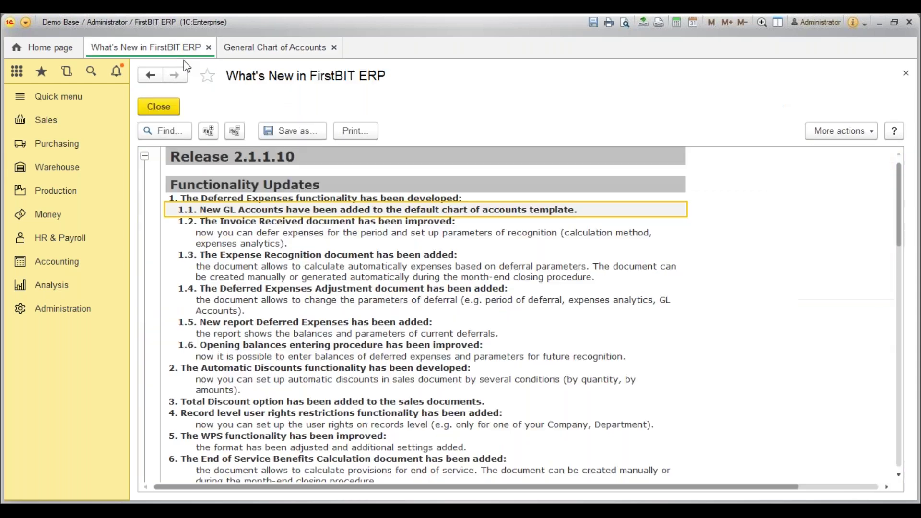
pyautogui.click(245, 230)
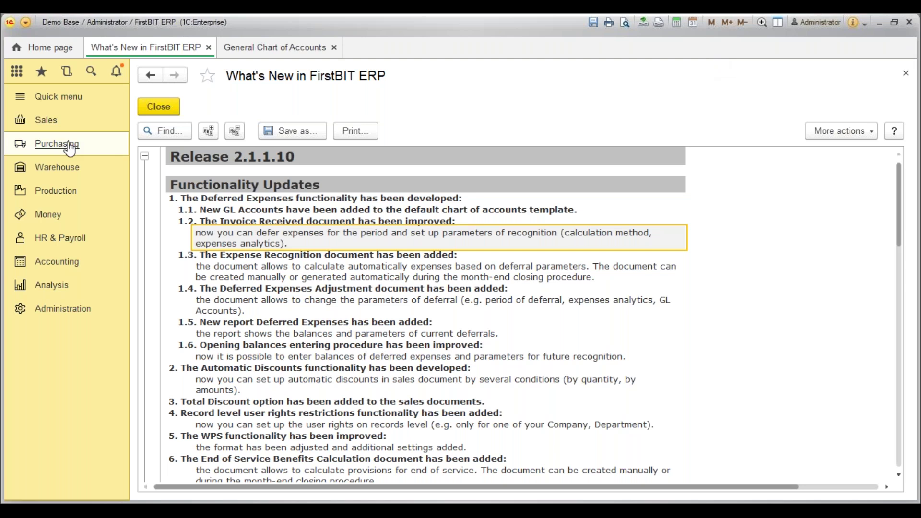
pyautogui.click(70, 148)
# Create a new Invoice Received from the Invoices Received list.
pyautogui.click(211, 181)
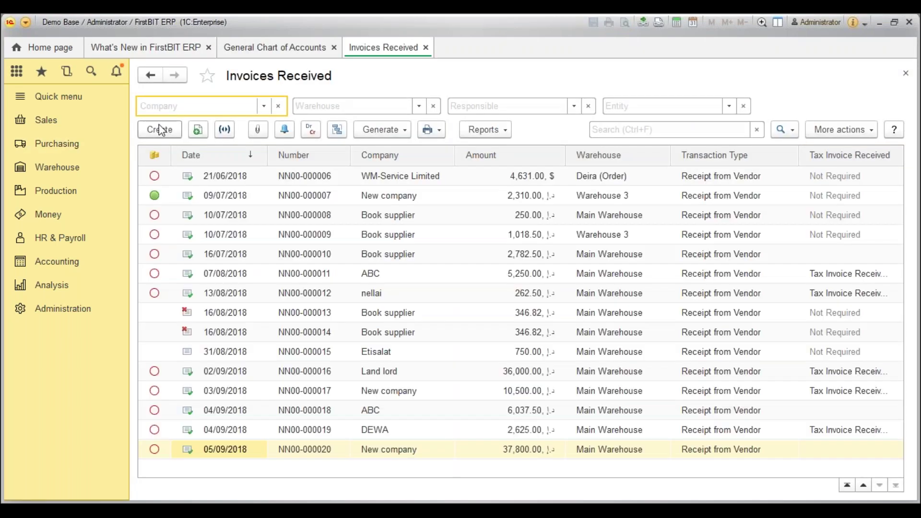
pyautogui.click(162, 130)
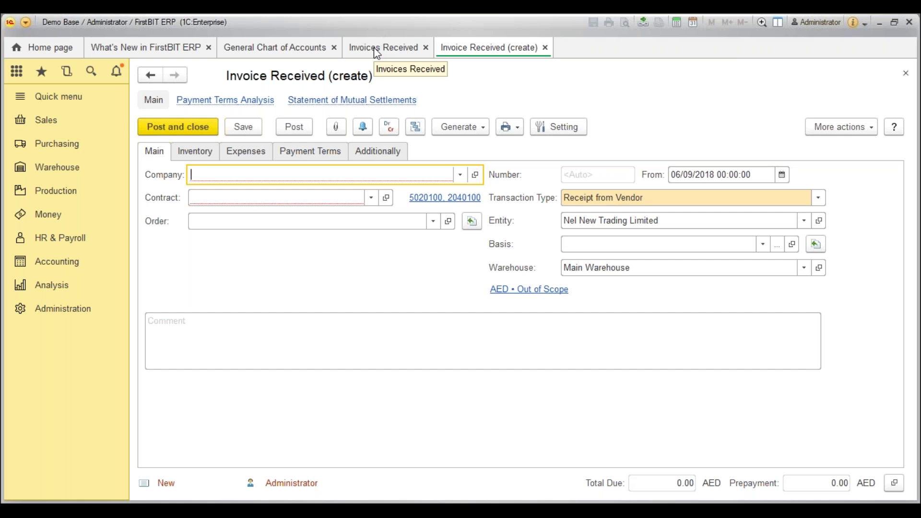
# Choose the supplier company and set the invoice's taxation to VAT Applied.
pyautogui.click(461, 176)
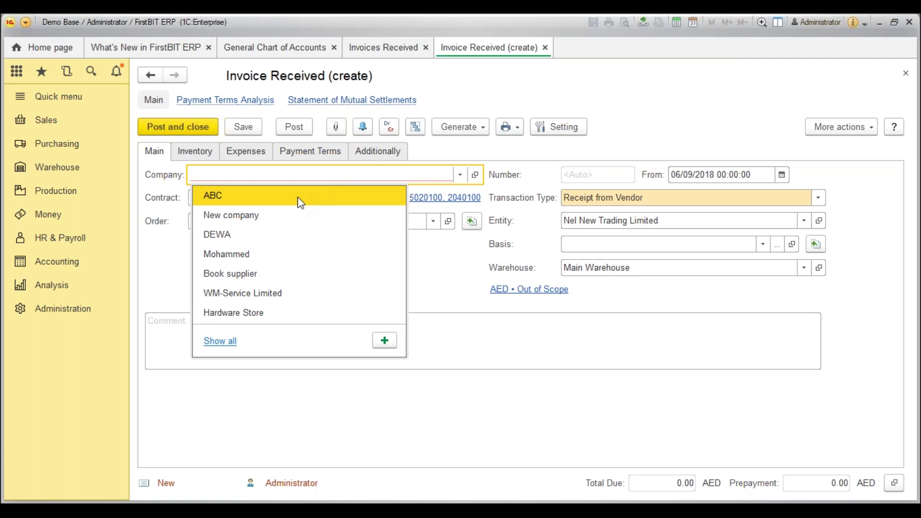
pyautogui.click(271, 254)
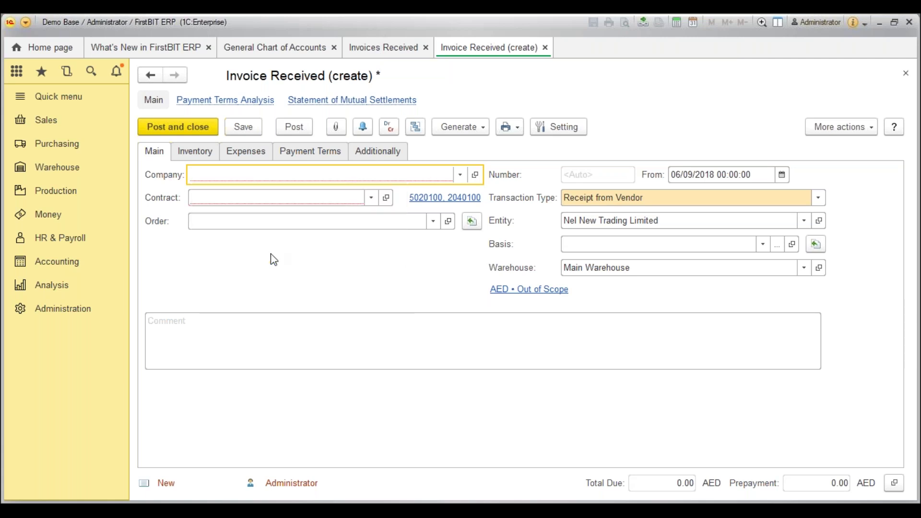
pyautogui.click(551, 291)
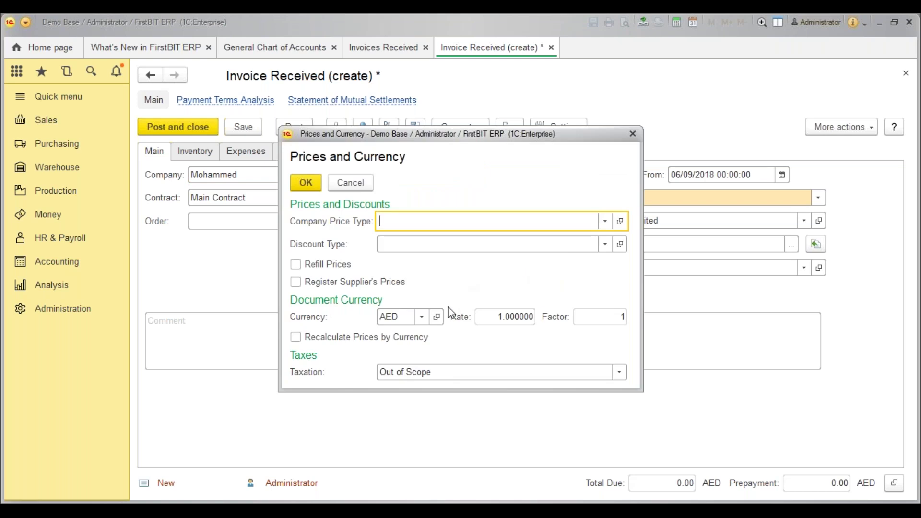
pyautogui.click(434, 372)
pyautogui.click(426, 398)
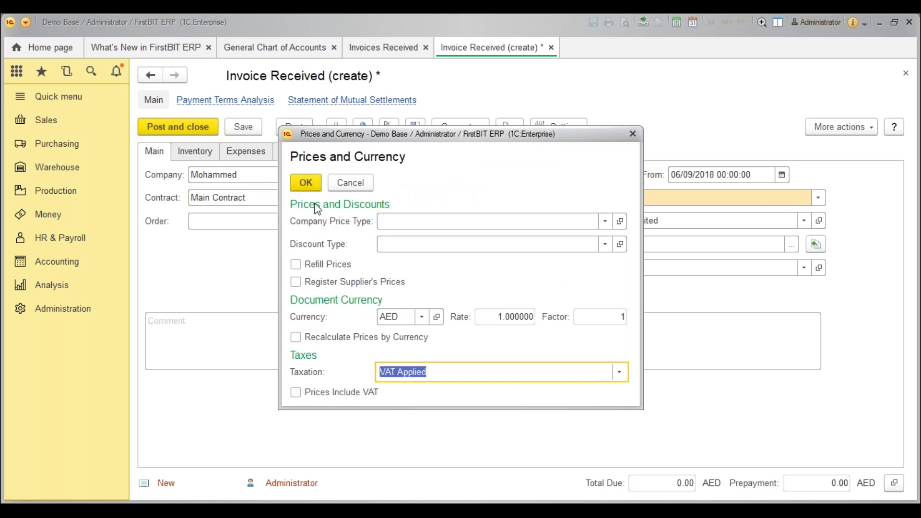
pyautogui.click(306, 183)
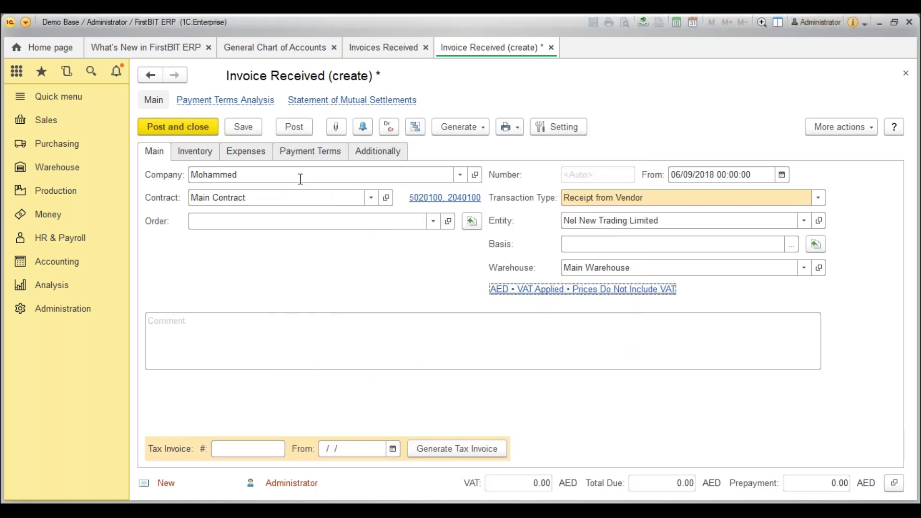
# Reconfirm AED prices with VAT applied, not including VAT, and show the Expenses page.
pyautogui.click(524, 292)
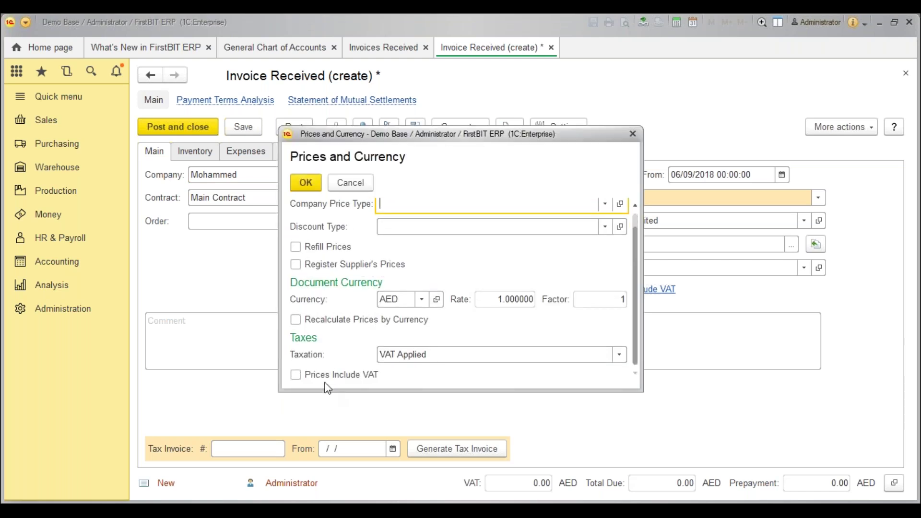
pyautogui.click(306, 183)
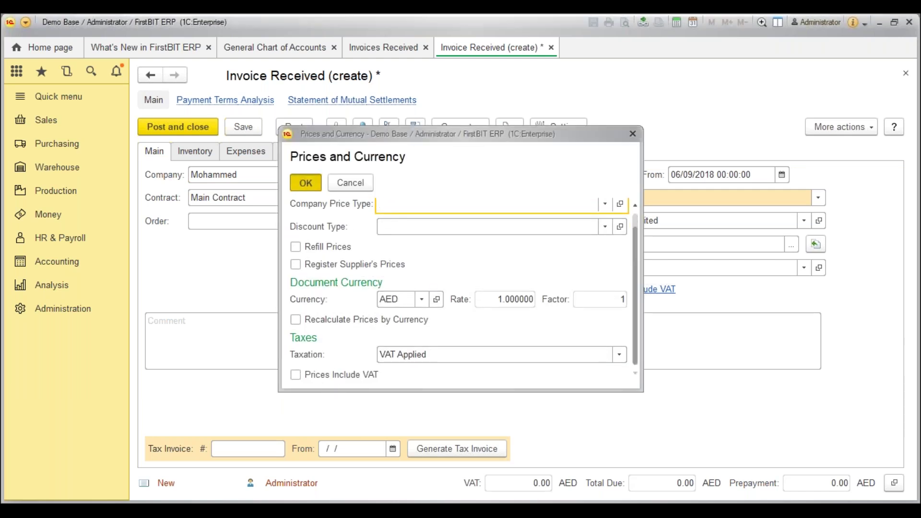
pyautogui.click(245, 152)
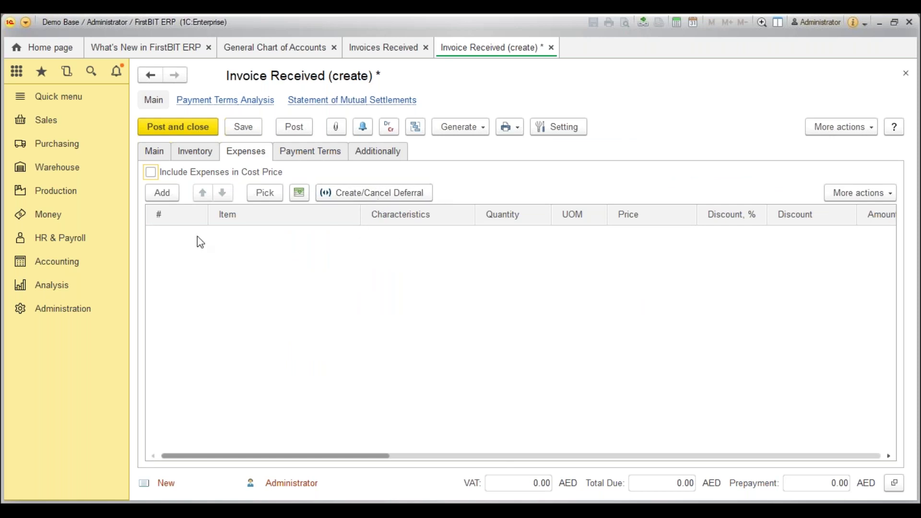
# Add an Office Rent expense line of 1 Pcs at 36,000.00, giving 1,800.00 VAT.
pyautogui.click(165, 195)
pyautogui.write('o')
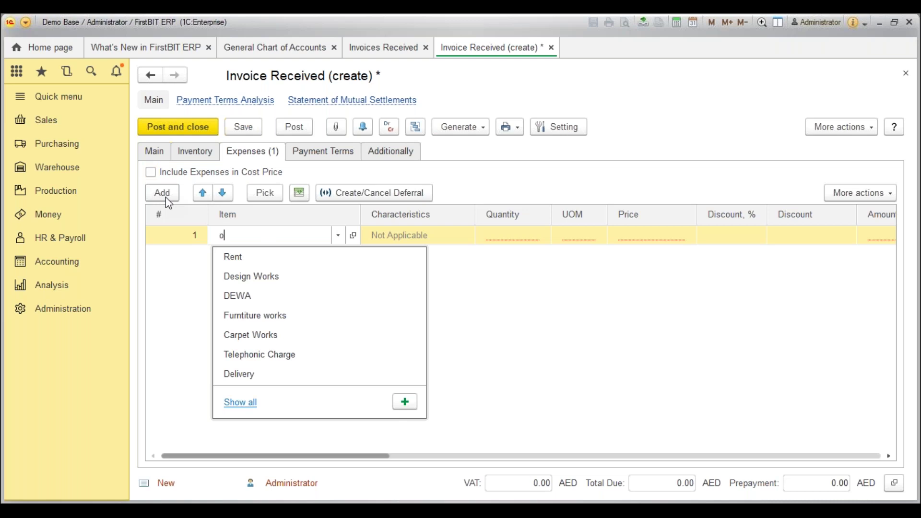
pyautogui.write('ff')
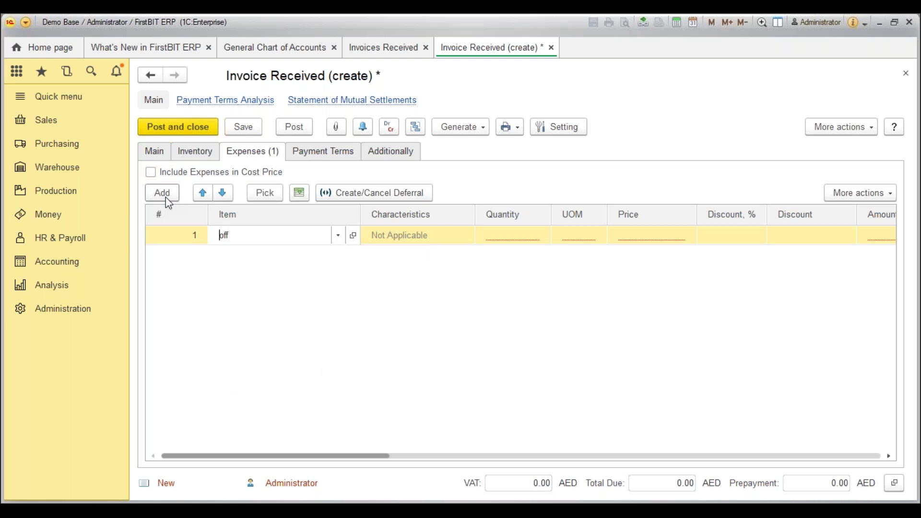
pyautogui.press('Tab')
pyautogui.press('Tab')
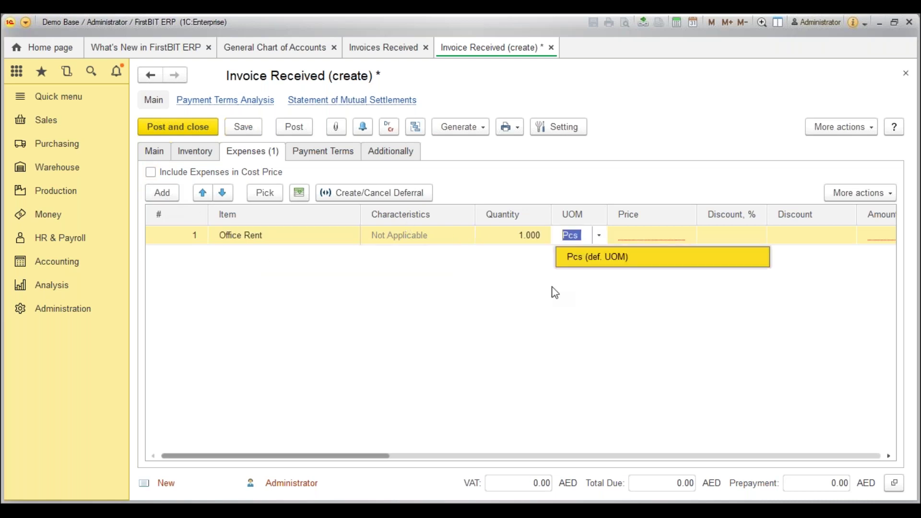
pyautogui.press('Tab')
pyautogui.write('36,0')
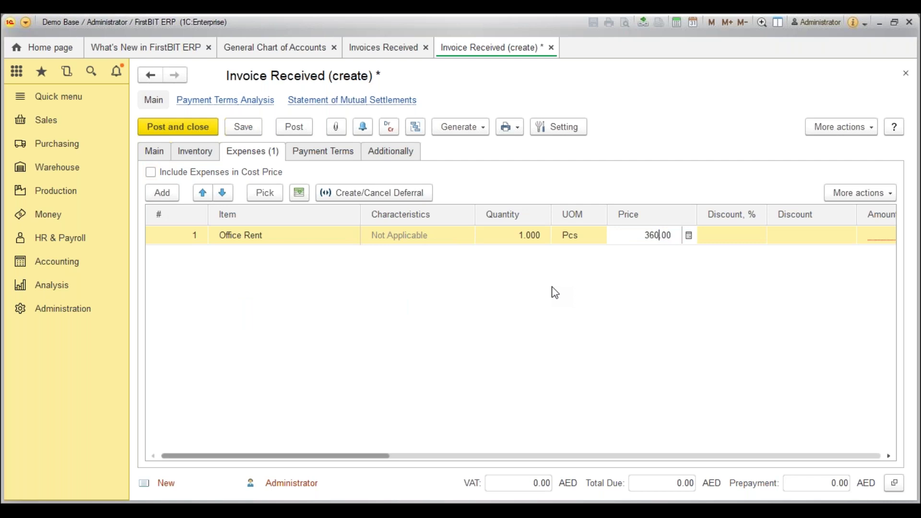
pyautogui.write('00')
pyautogui.press('Tab')
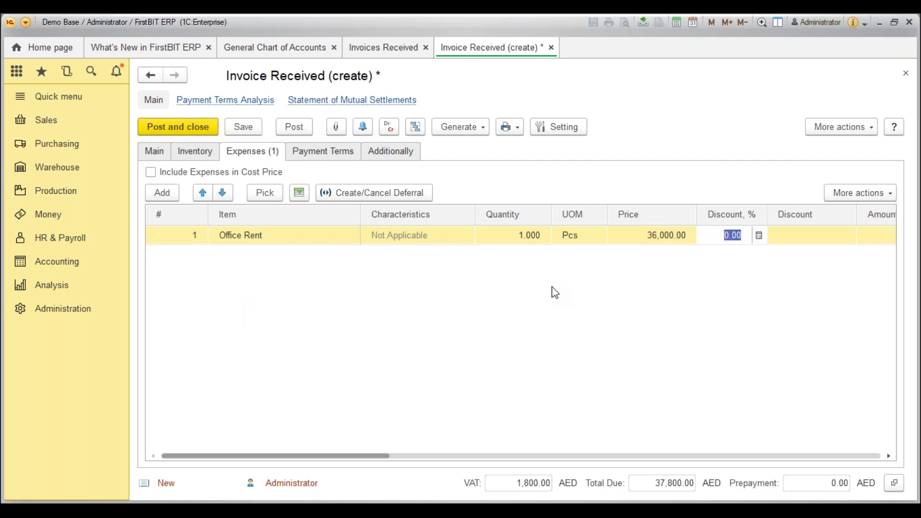
pyautogui.click(508, 486)
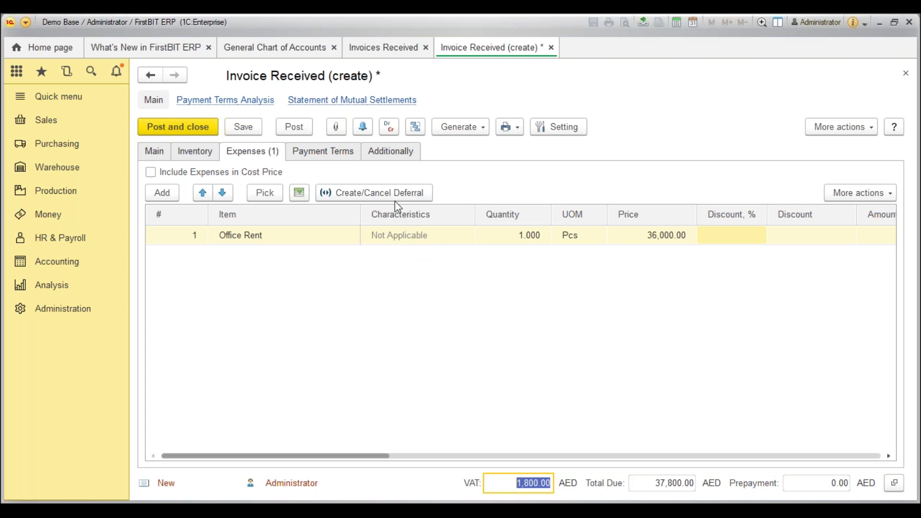
# Defer the Office Rent line from 06/09/2018 to 10/09/2019 using Evenly by Month.
pyautogui.click(329, 193)
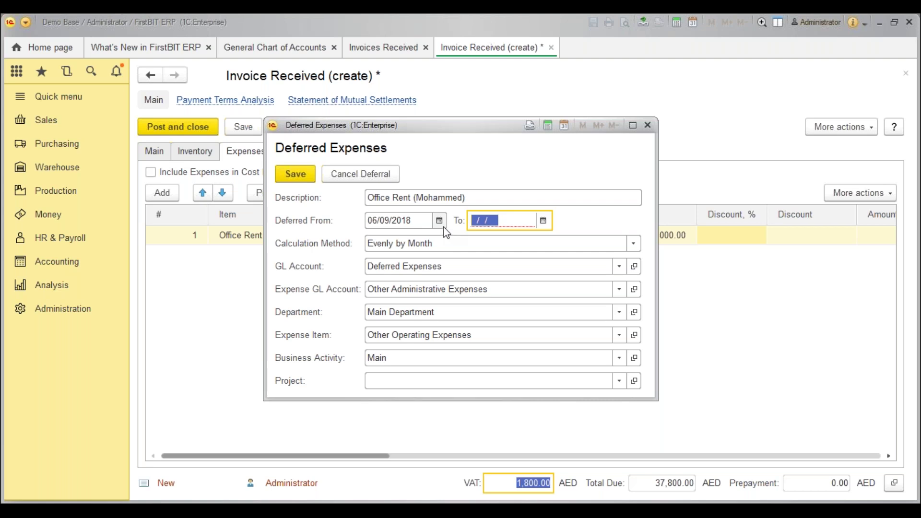
pyautogui.click(543, 220)
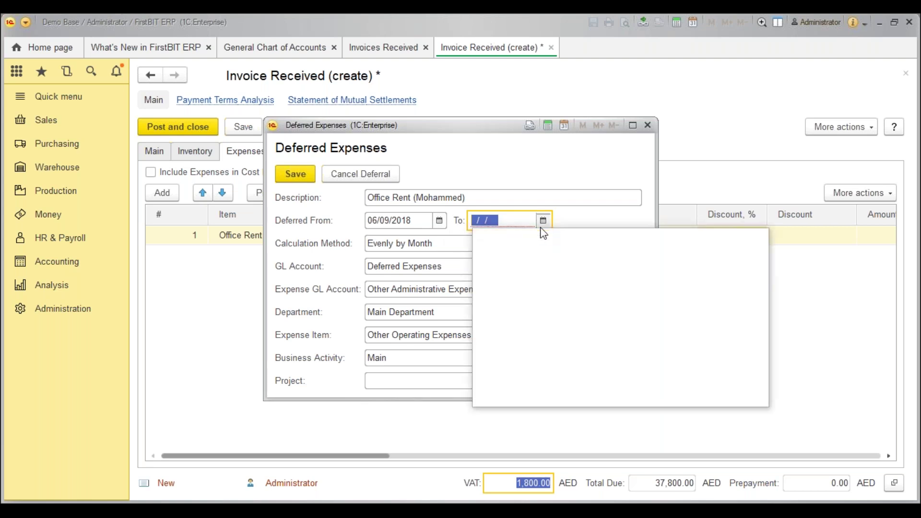
pyautogui.click(529, 250)
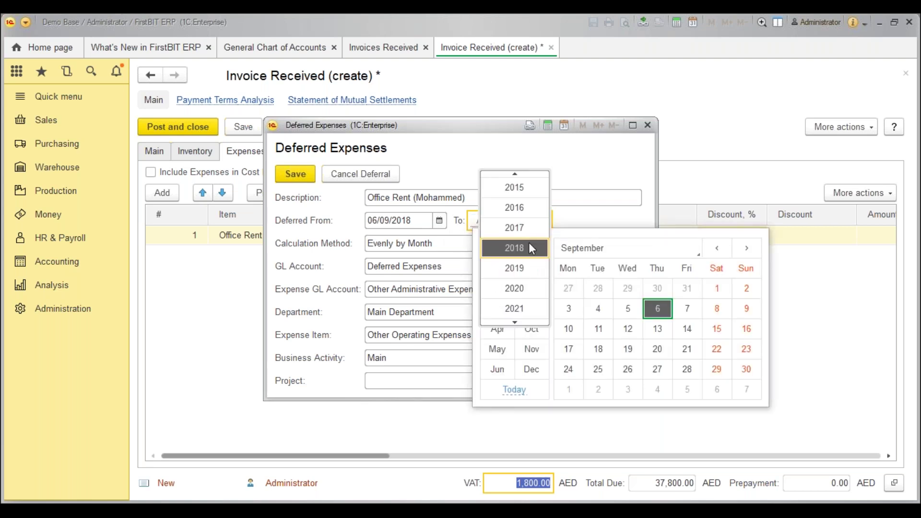
pyautogui.click(528, 267)
pyautogui.click(599, 329)
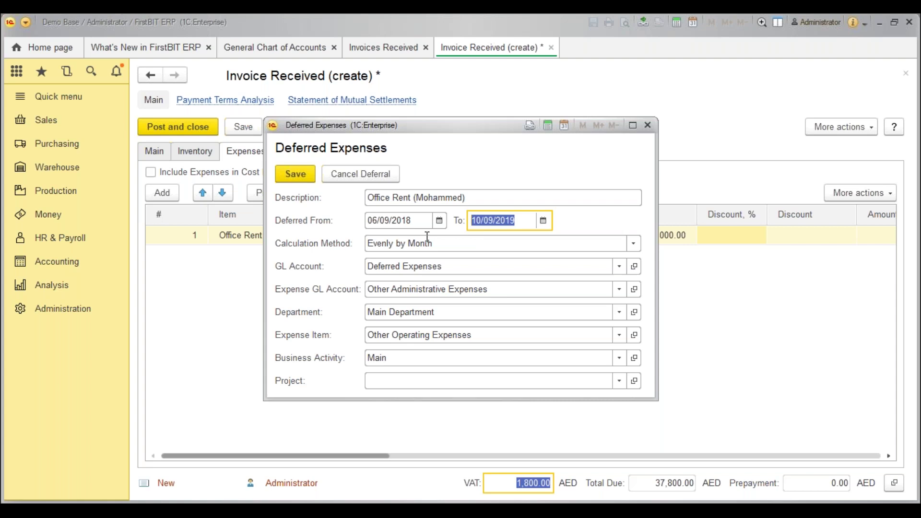
pyautogui.click(478, 198)
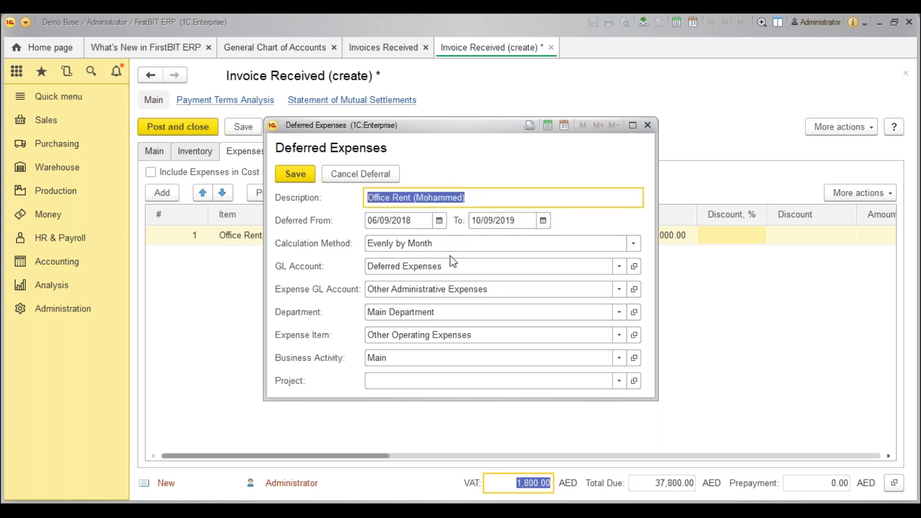
pyautogui.click(492, 241)
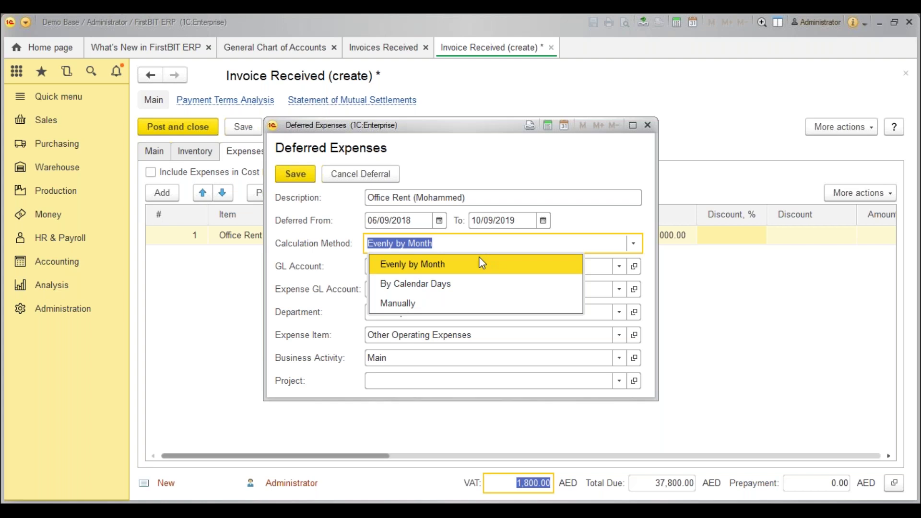
pyautogui.click(480, 261)
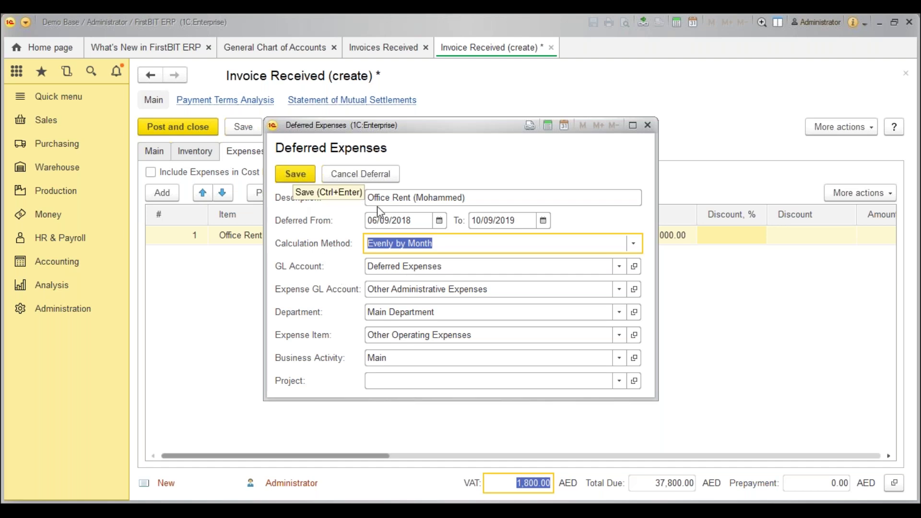
# Save the Office Rent deferral and post the invoice as NN00-000021.
pyautogui.click(294, 173)
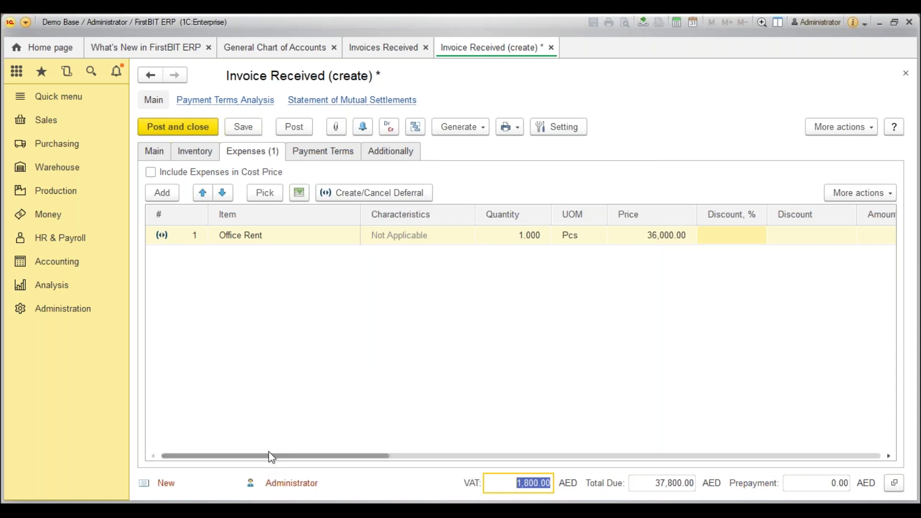
pyautogui.moveTo(269, 458); pyautogui.dragTo(609, 413)
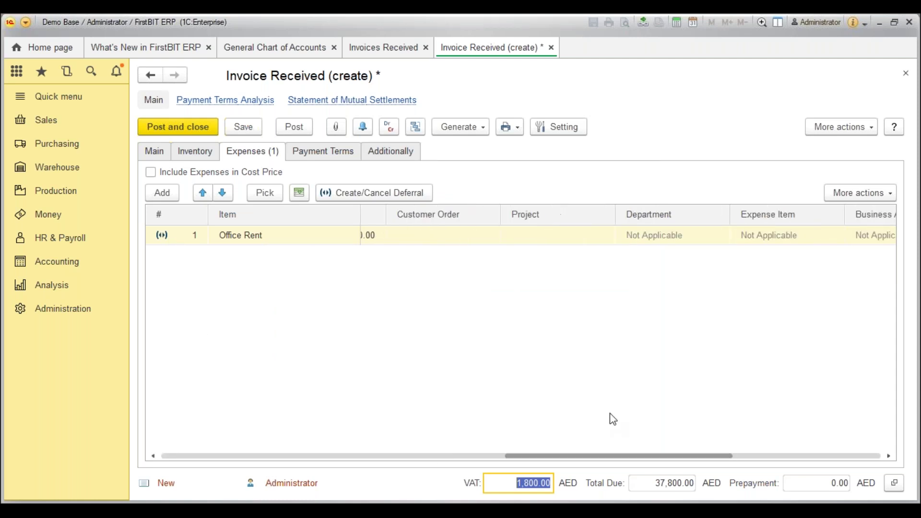
pyautogui.click(301, 133)
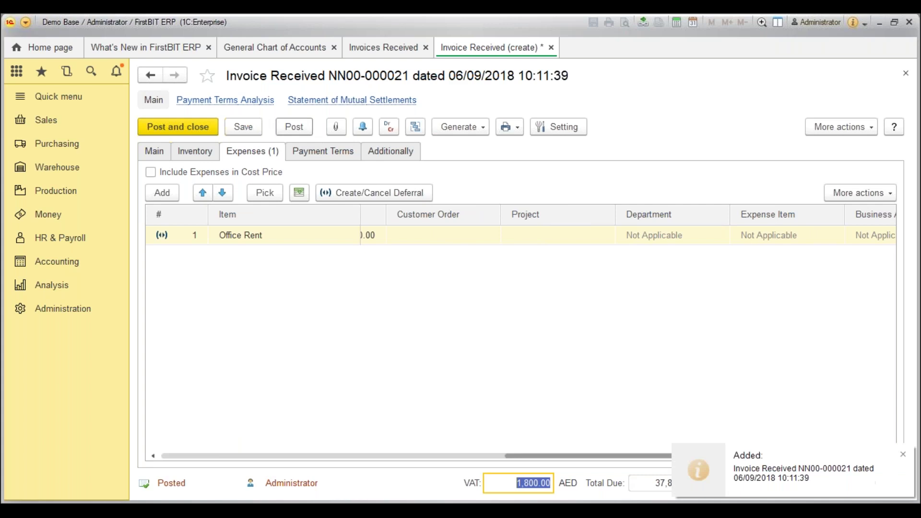
# Inspect the register entries: 36,000 to Deferred Expenses and 1,800 input VAT against Current Trade Payables.
pyautogui.click(389, 127)
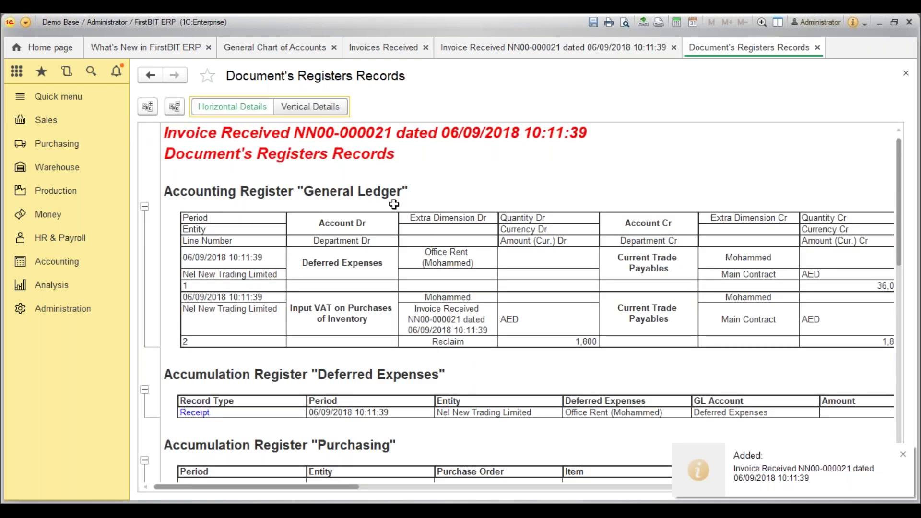
pyautogui.click(366, 269)
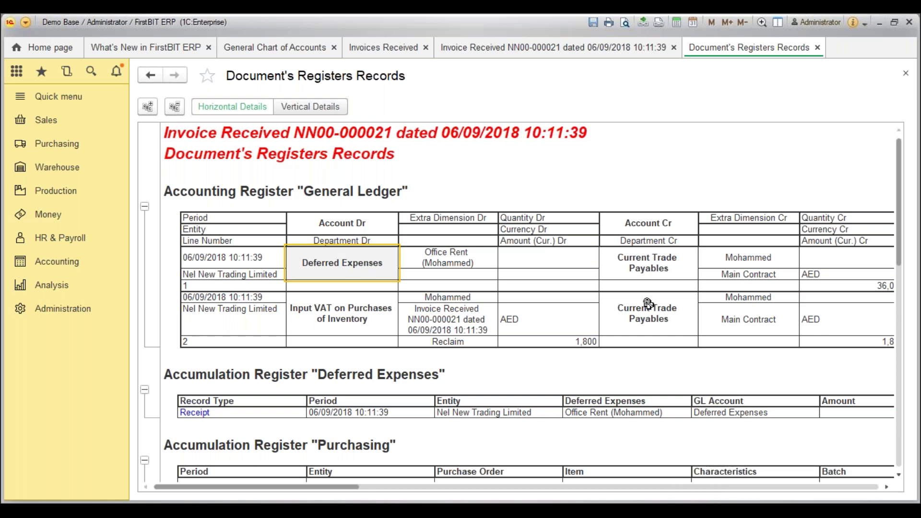
pyautogui.click(728, 265)
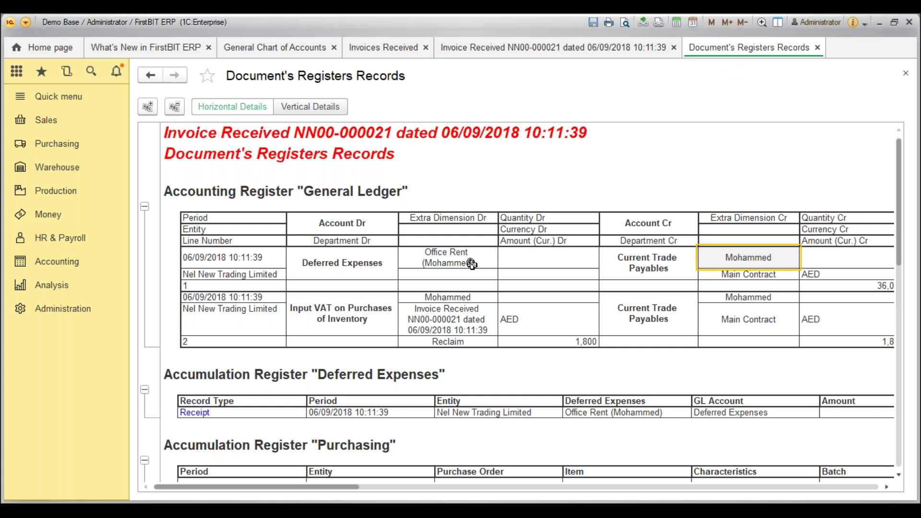
pyautogui.click(355, 286)
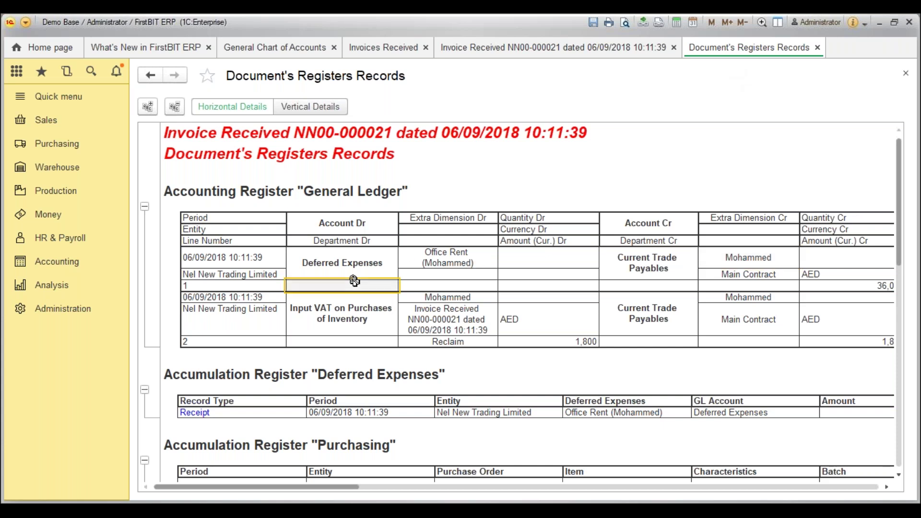
pyautogui.click(365, 255)
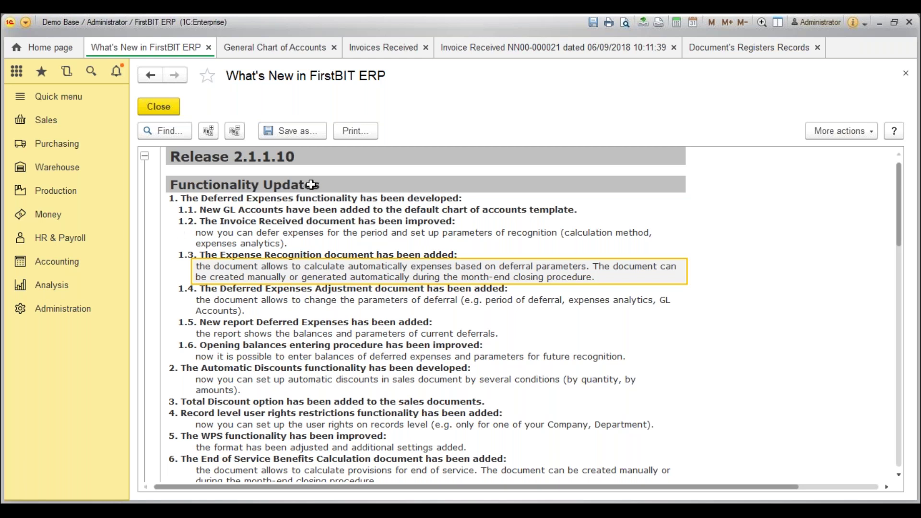
# Preview a new Expense Recognition document's deferred expenses, discard it, and reopen the Accounting section.
pyautogui.click(85, 263)
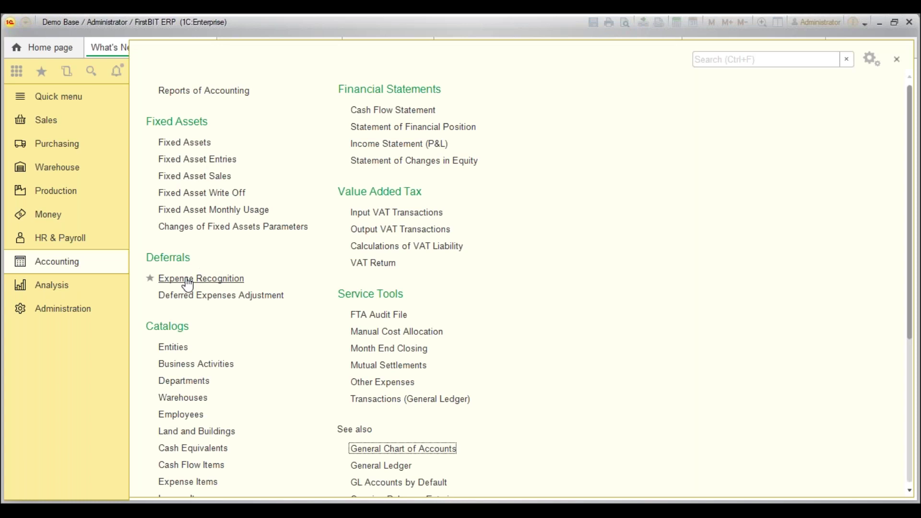
pyautogui.click(207, 285)
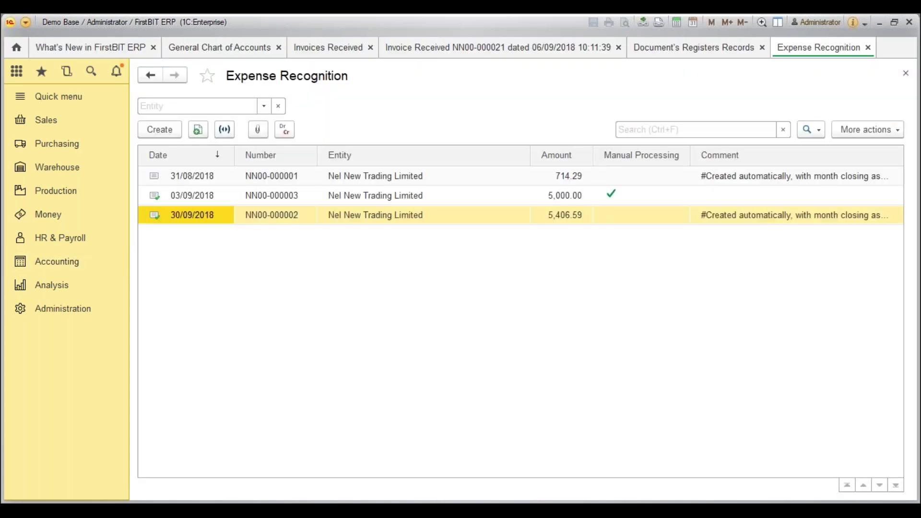
pyautogui.click(165, 128)
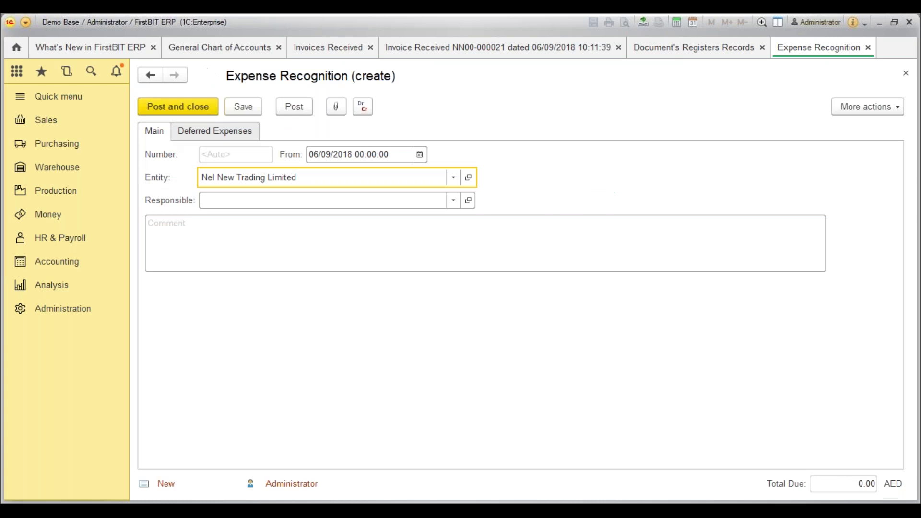
pyautogui.click(219, 132)
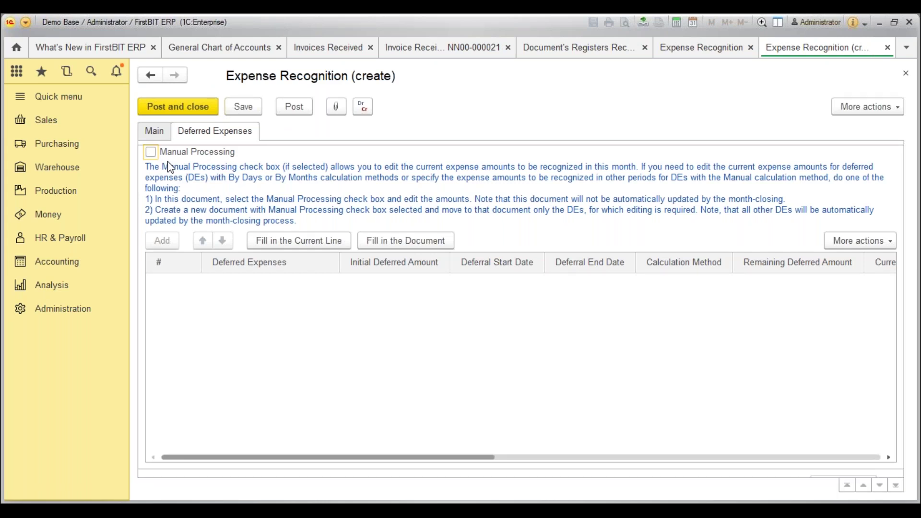
pyautogui.press('Escape')
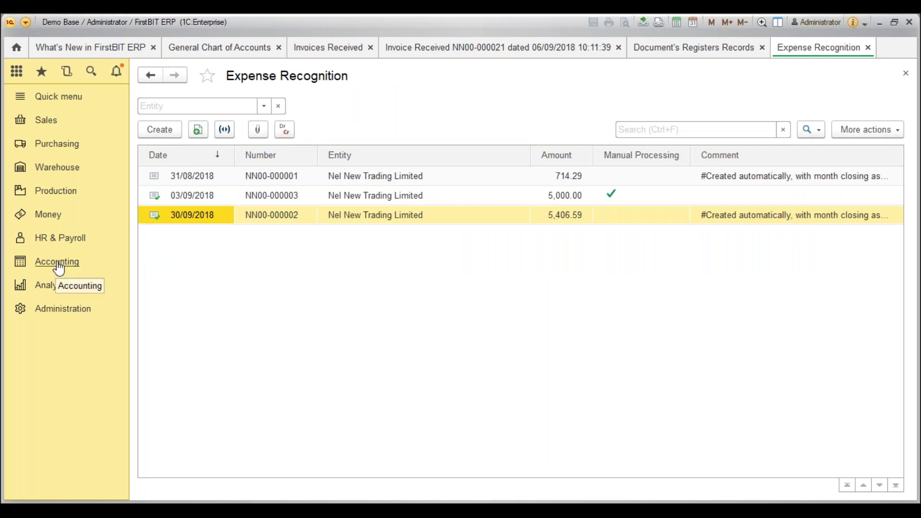
pyautogui.click(59, 267)
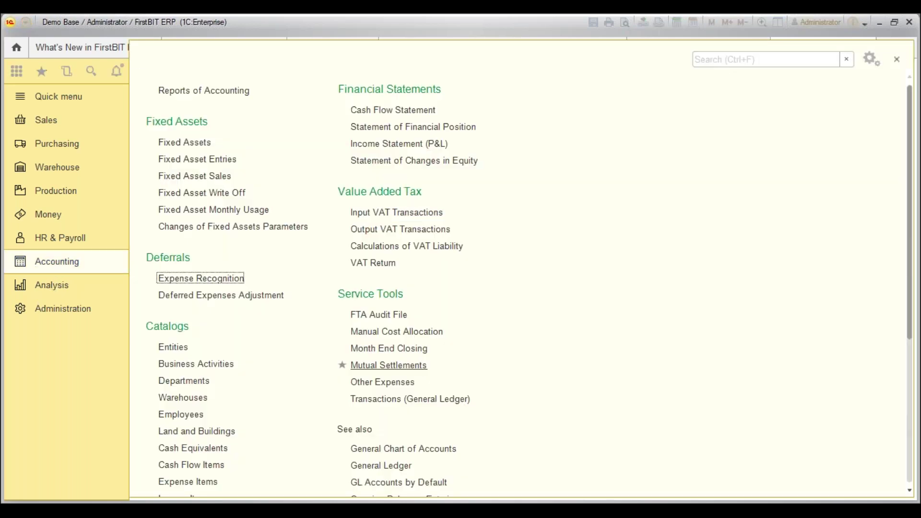
# Run September 2018 month-end closing with Calculate Current Expenses for Deferrals and view Expense Recognition documents.
pyautogui.click(404, 349)
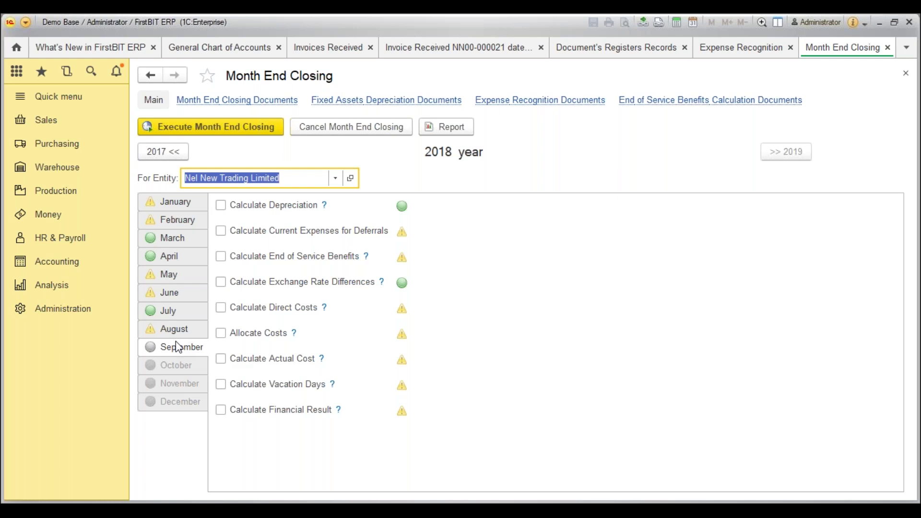
pyautogui.click(222, 231)
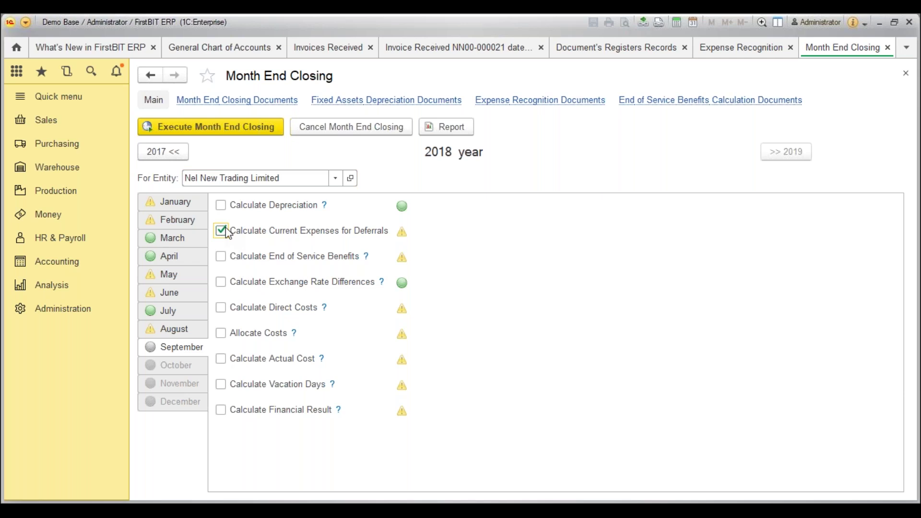
pyautogui.click(230, 128)
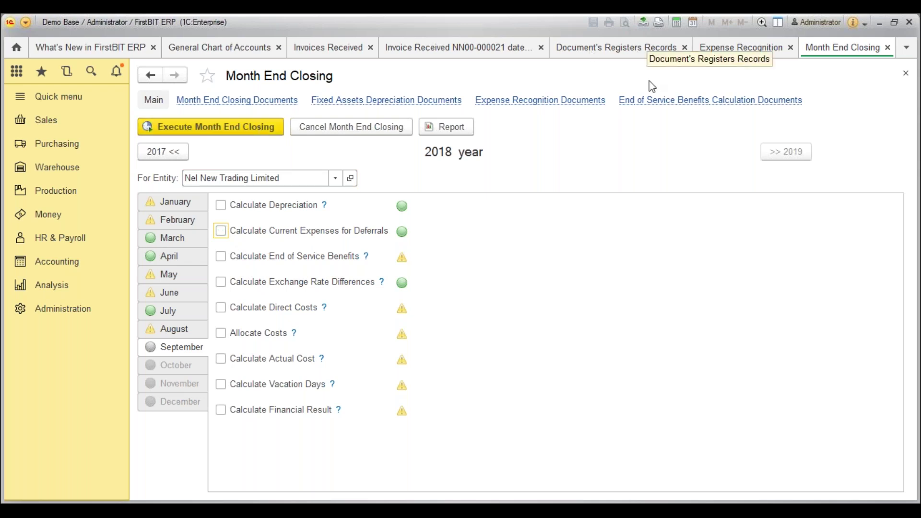
pyautogui.click(715, 47)
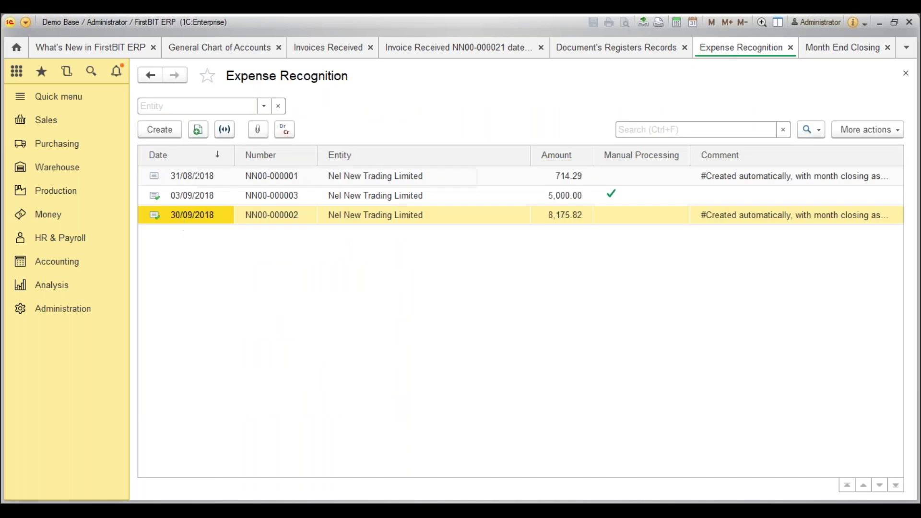
# Open expense recognition NN00-000002 and show its three deferred expense lines.
pyautogui.press('Return')
pyautogui.click(226, 131)
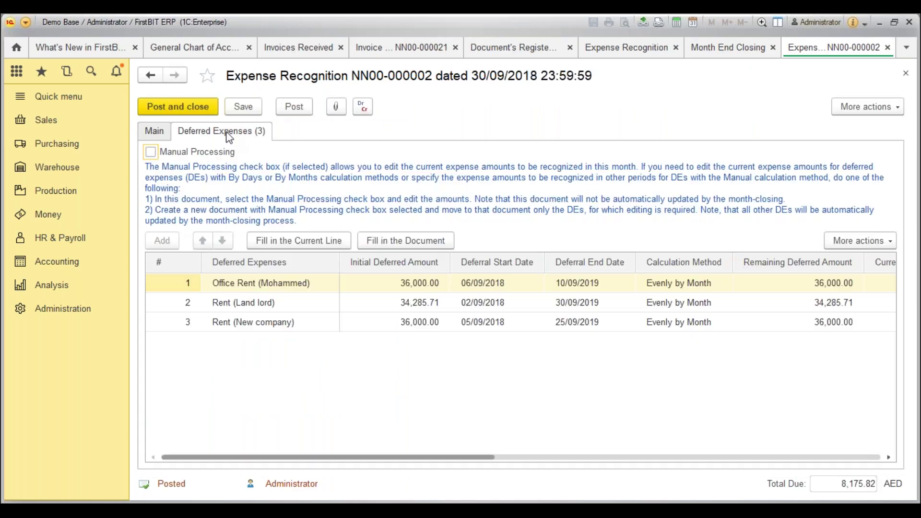
pyautogui.click(277, 287)
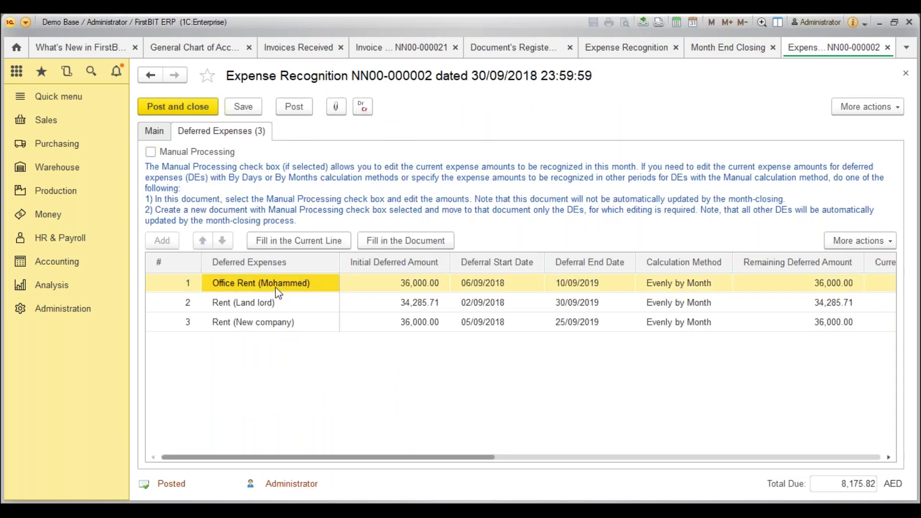
# Review Office Rent: 36,000.00 from 06/09/2018 to 10/09/2019, evenly by month, 2,769.23 current expense.
pyautogui.click(408, 282)
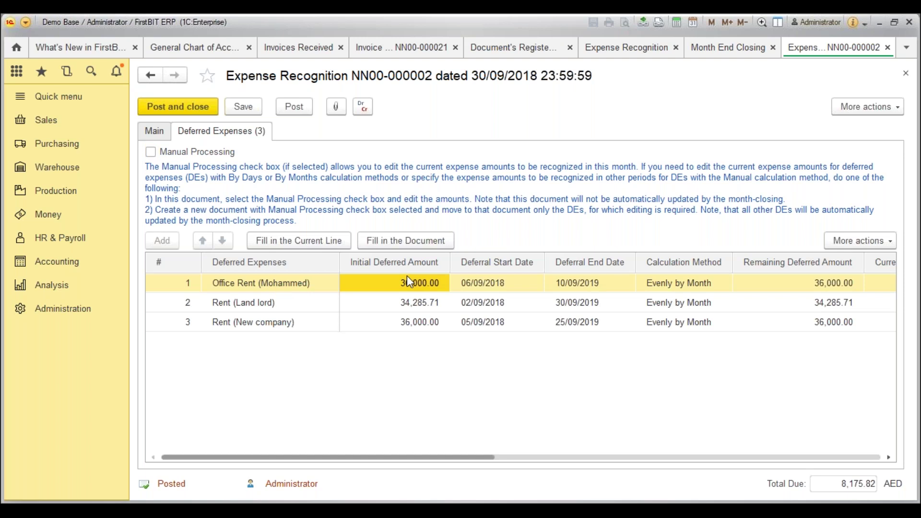
pyautogui.click(506, 287)
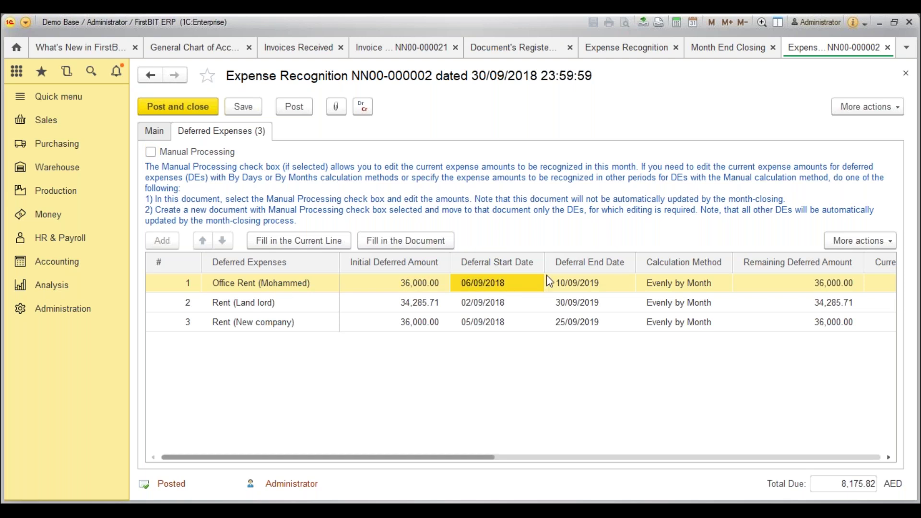
pyautogui.click(600, 283)
pyautogui.click(702, 287)
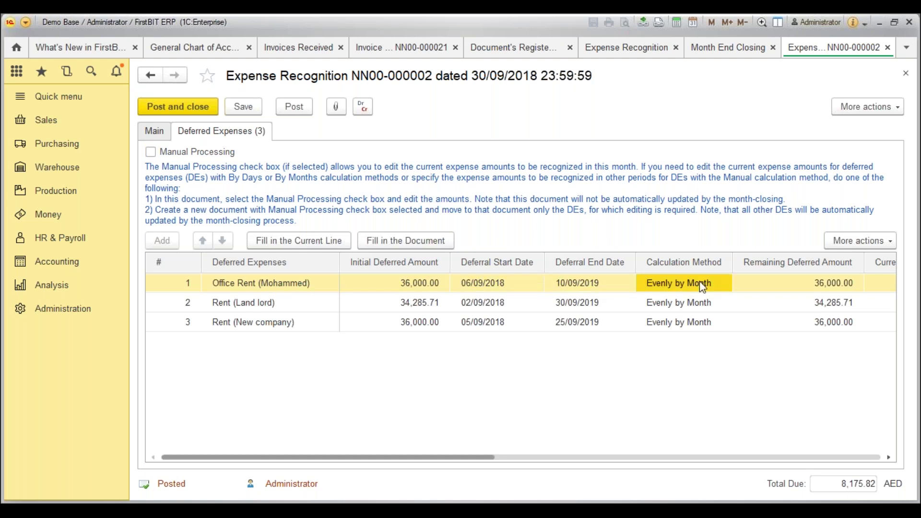
pyautogui.press('Tab')
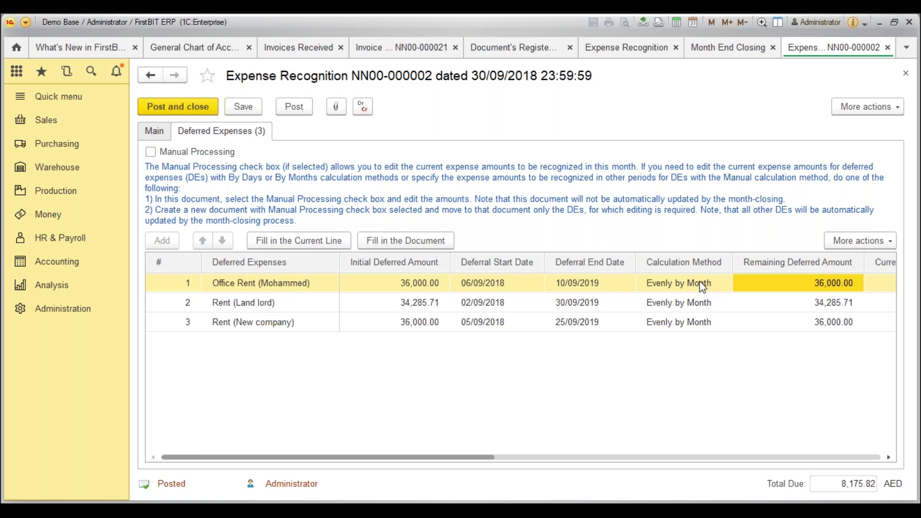
pyautogui.press('Tab')
pyautogui.hscroll(3, 643, 283)
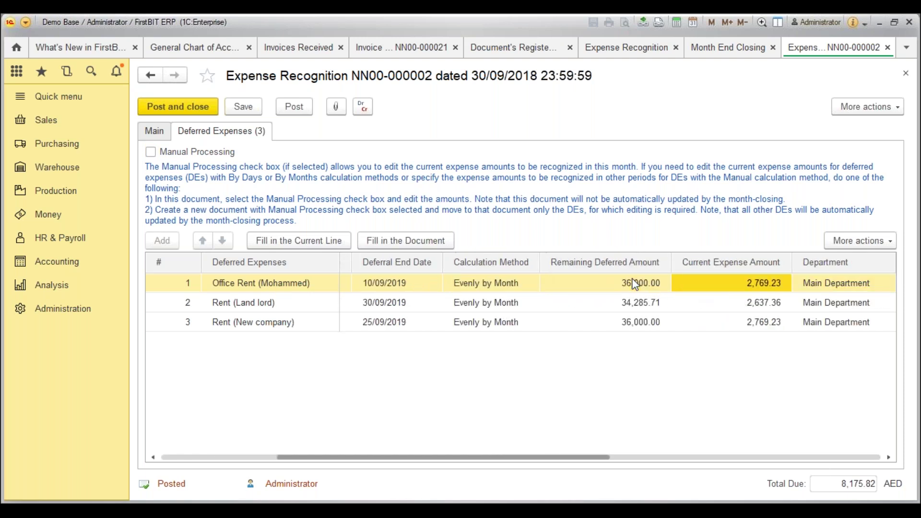
pyautogui.press('Tab')
pyautogui.press('Tab')
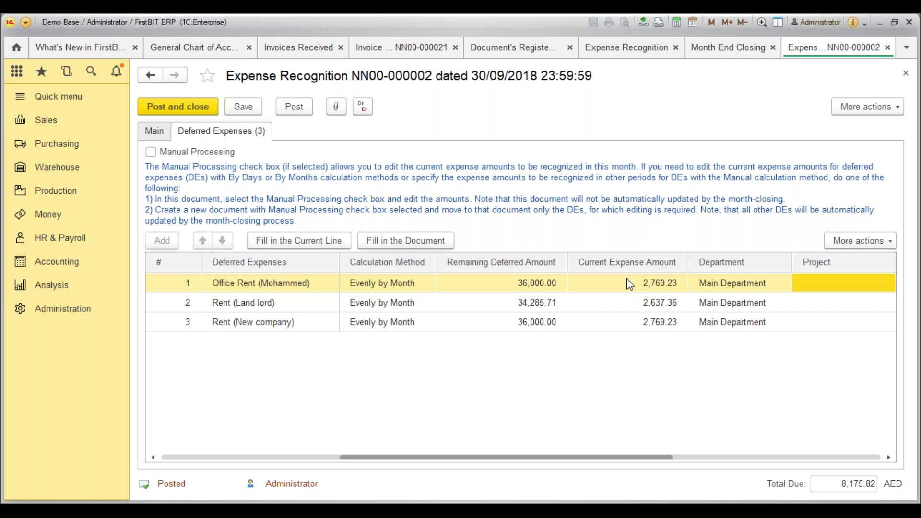
pyautogui.click(371, 113)
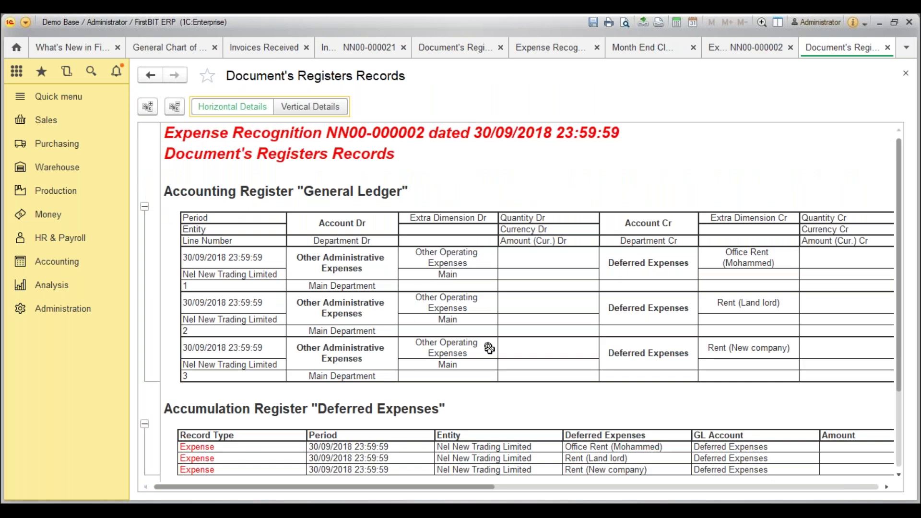
pyautogui.click(716, 266)
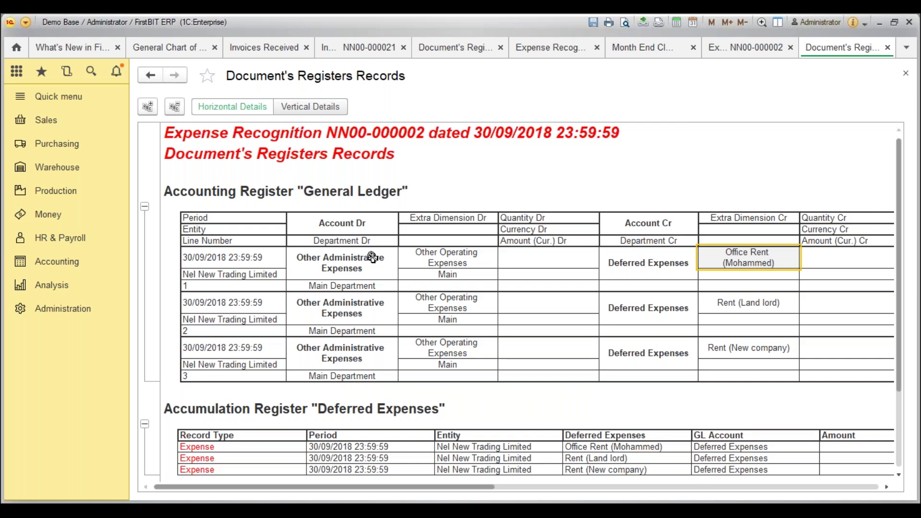
pyautogui.doubleClick(373, 258)
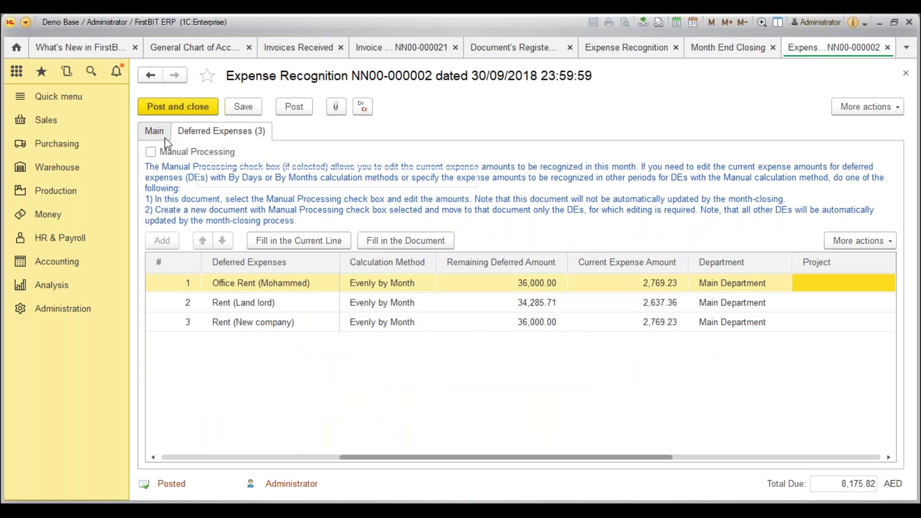
# Check the automatically created comment on the document's Main tab.
pyautogui.click(165, 138)
pyautogui.click(333, 229)
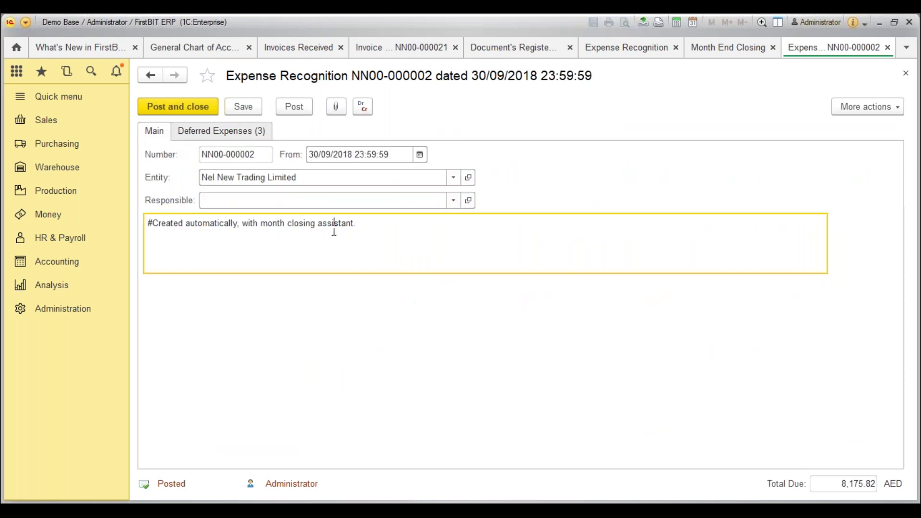
pyautogui.moveTo(382, 222); pyautogui.dragTo(152, 228)
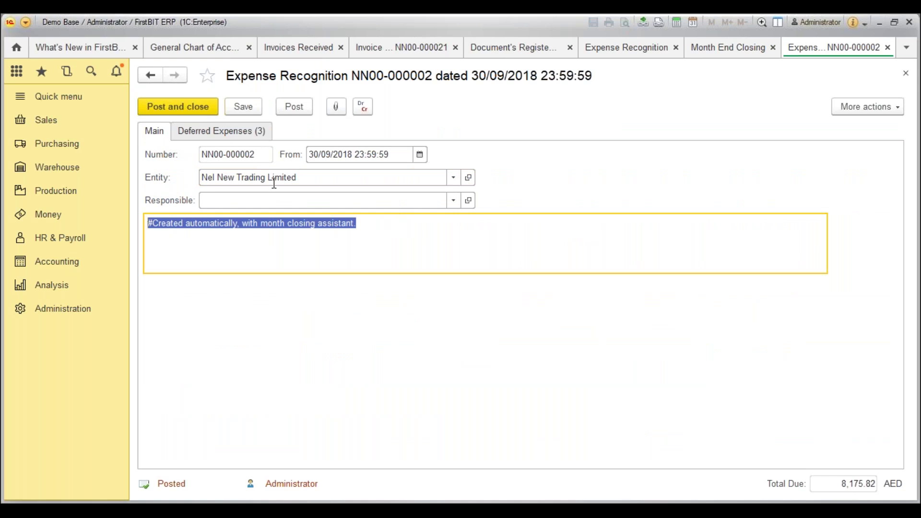
# Check Rent (Land lord)'s current expense of 2,637.36, then close the document.
pyautogui.click(241, 133)
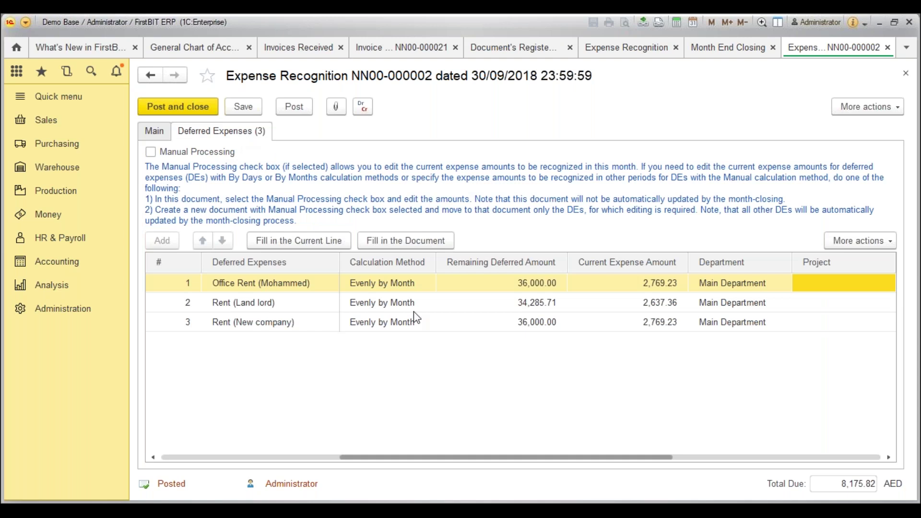
pyautogui.click(425, 303)
pyautogui.click(582, 301)
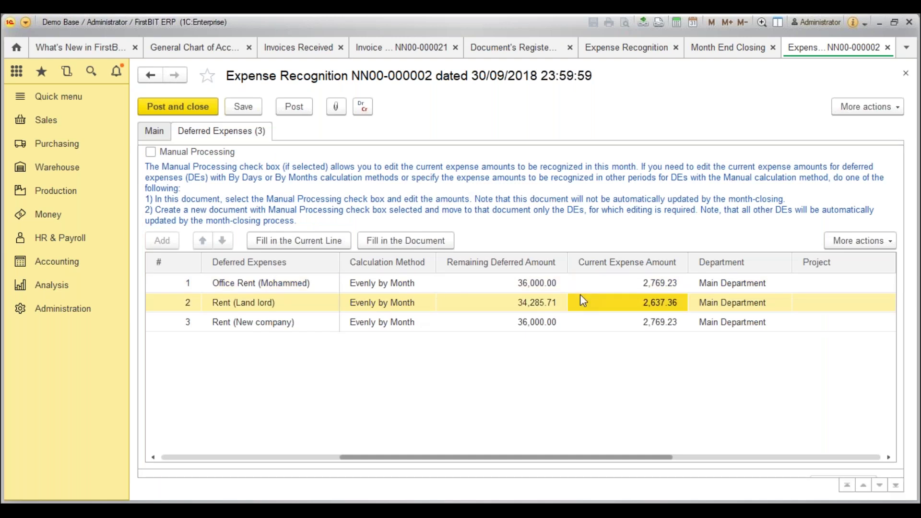
pyautogui.press('Escape')
# From What's New, go to Accounting > Deferred Expenses Adjustment and create a new document.
pyautogui.click(104, 47)
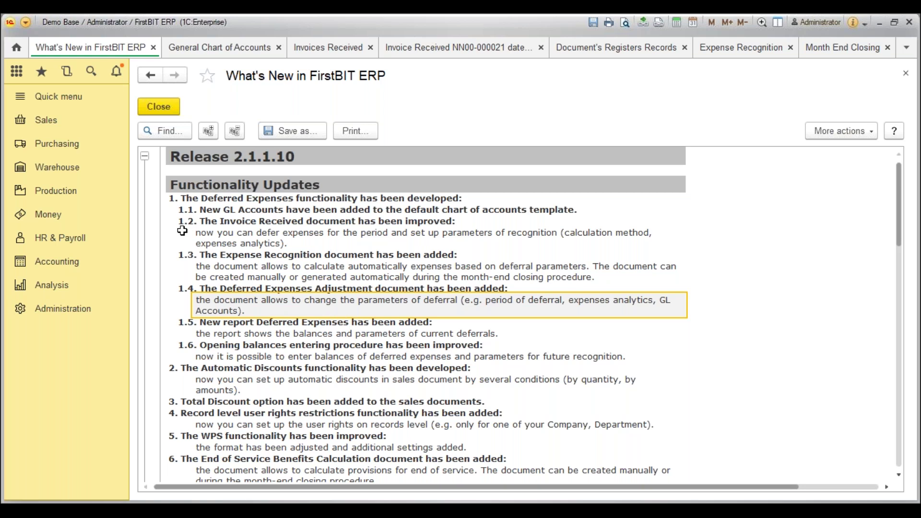
pyautogui.click(84, 260)
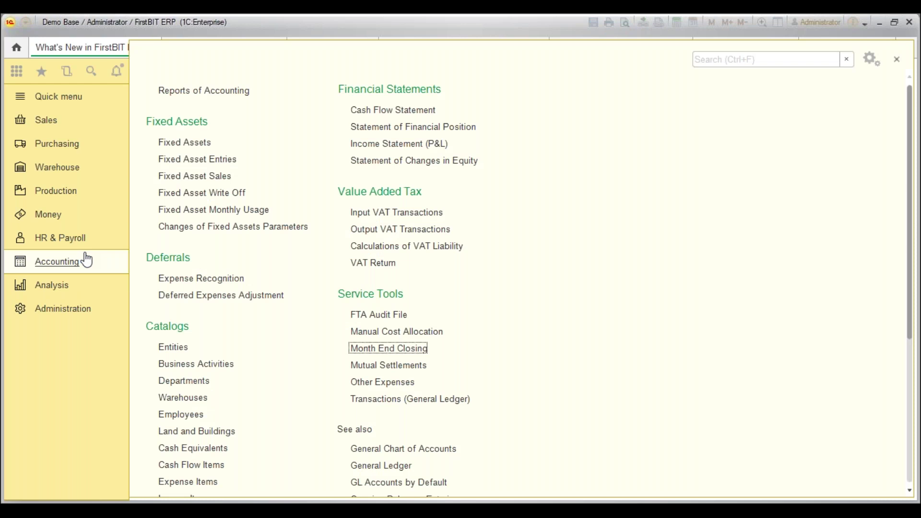
pyautogui.click(188, 296)
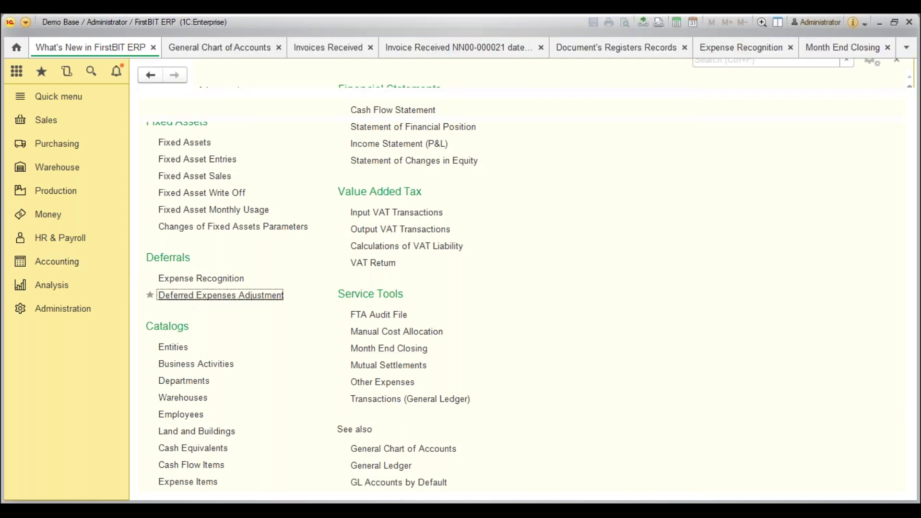
pyautogui.click(157, 106)
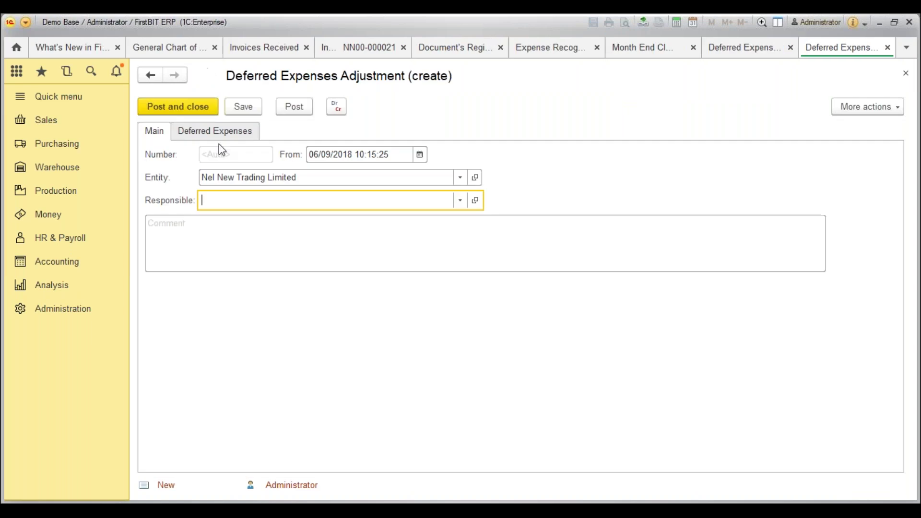
# Add a Deferred Expenses line and select Office Rent from the full list of deferred expenses.
pyautogui.click(219, 141)
pyautogui.click(163, 161)
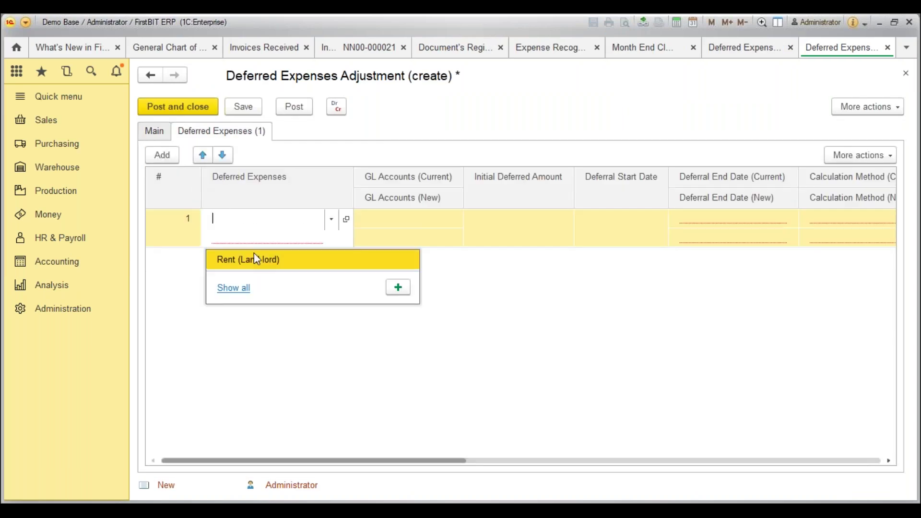
pyautogui.click(235, 288)
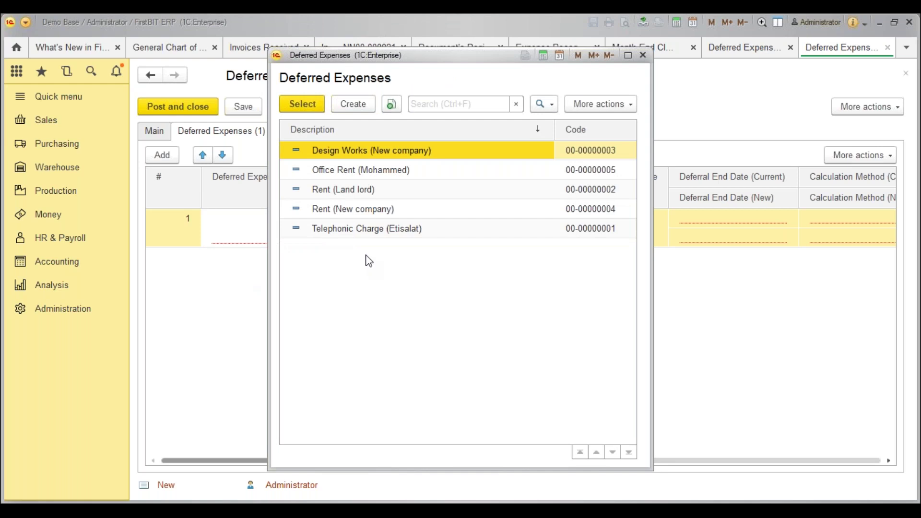
pyautogui.click(375, 190)
pyautogui.click(395, 173)
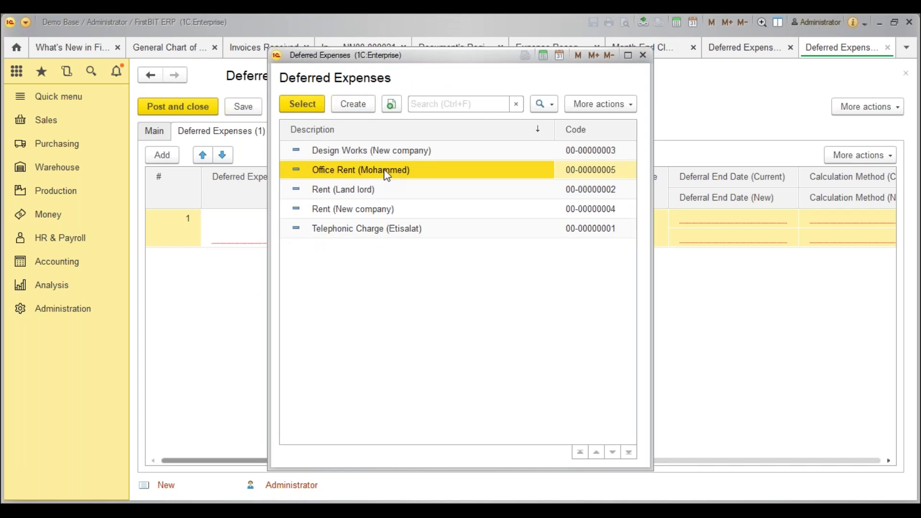
pyautogui.doubleClick(373, 170)
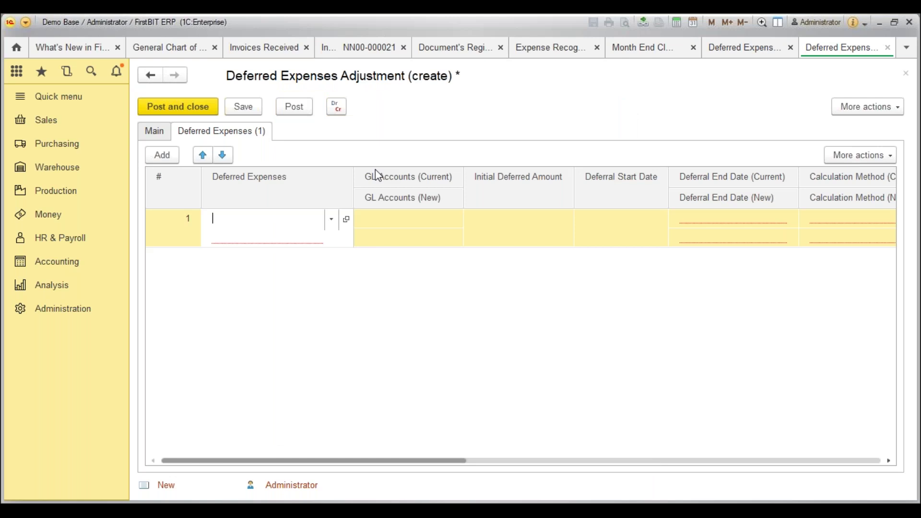
pyautogui.click(313, 277)
pyautogui.moveTo(340, 463); pyautogui.dragTo(458, 427)
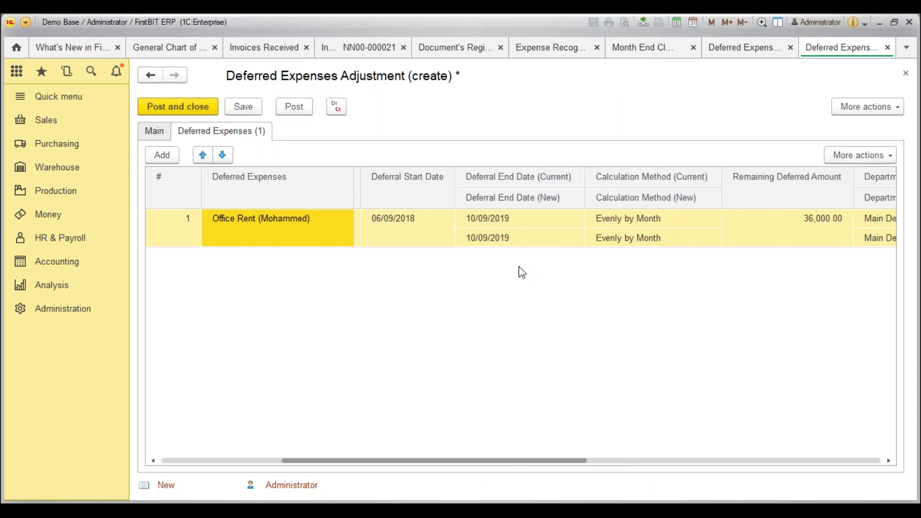
pyautogui.click(509, 223)
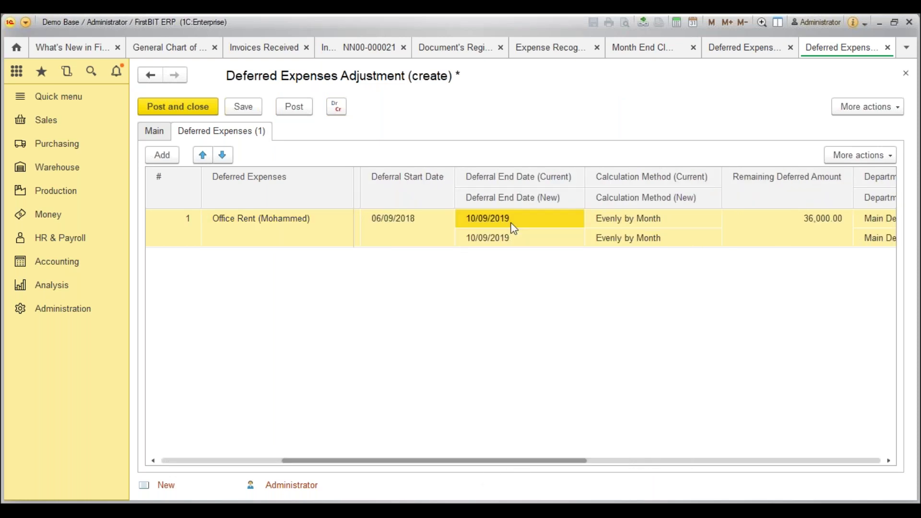
pyautogui.click(516, 241)
pyautogui.click(518, 245)
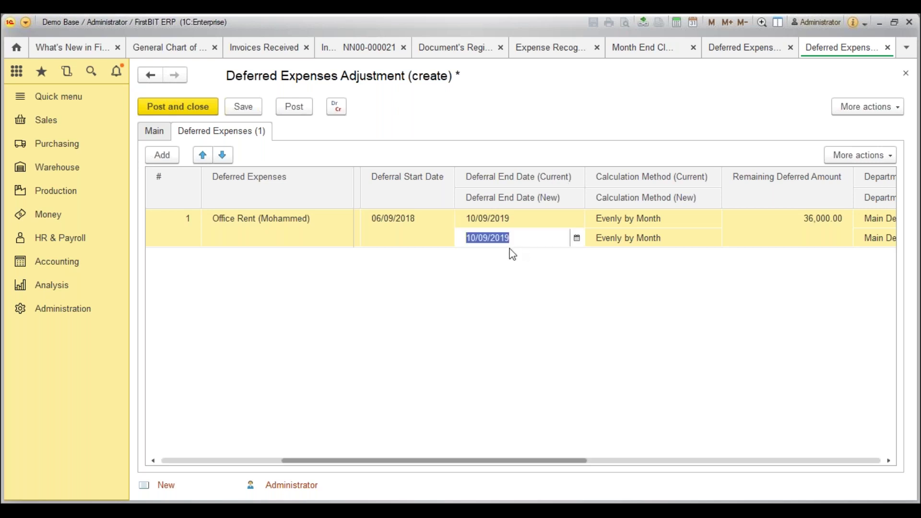
pyautogui.click(670, 241)
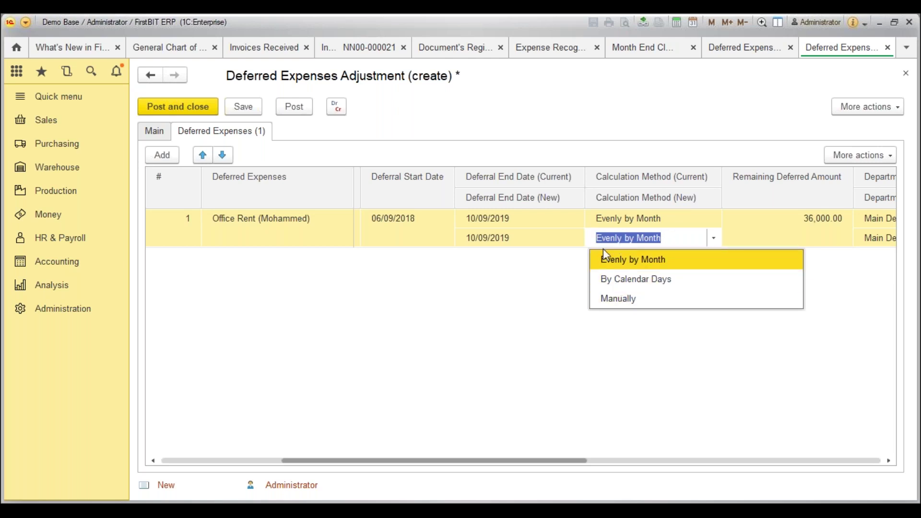
pyautogui.click(648, 218)
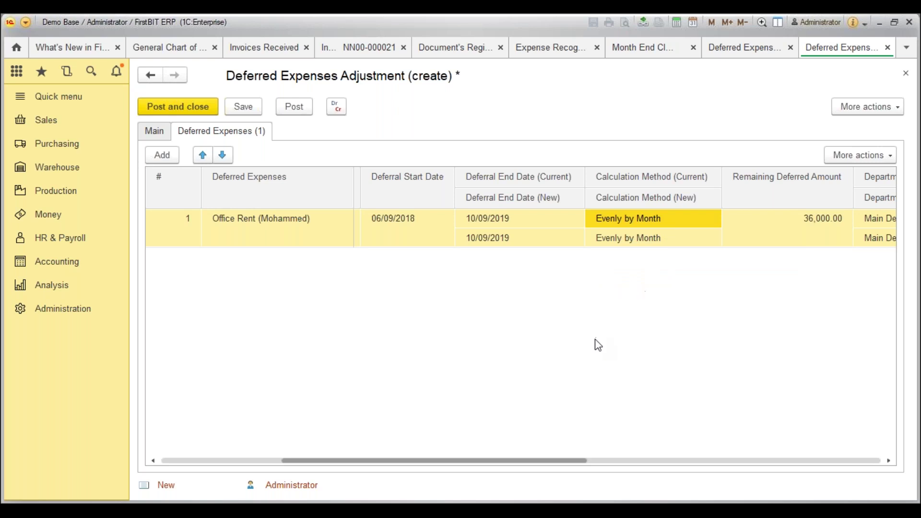
pyautogui.moveTo(529, 465); pyautogui.dragTo(680, 465)
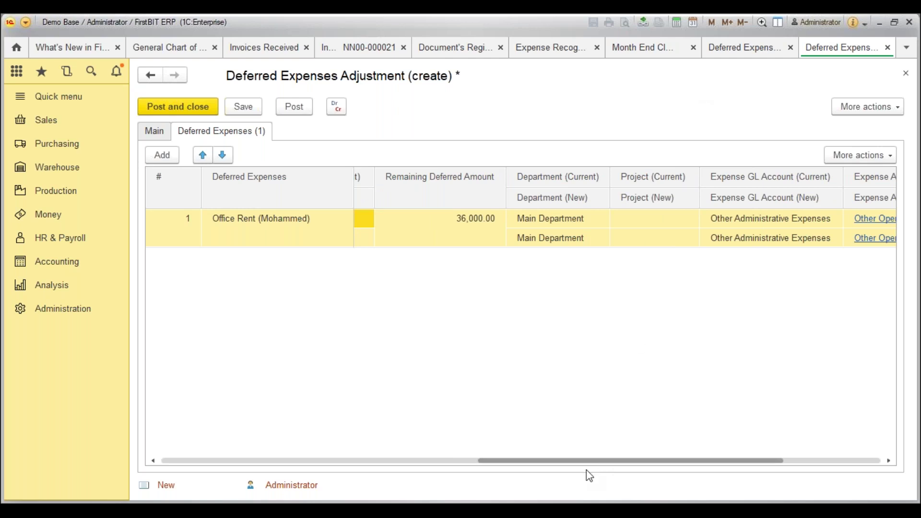
pyautogui.moveTo(591, 463); pyautogui.dragTo(163, 425)
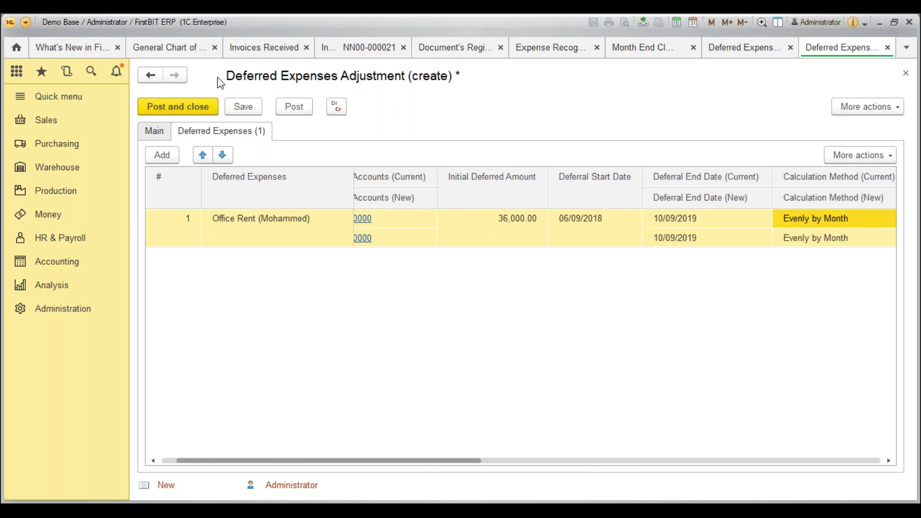
pyautogui.click(81, 44)
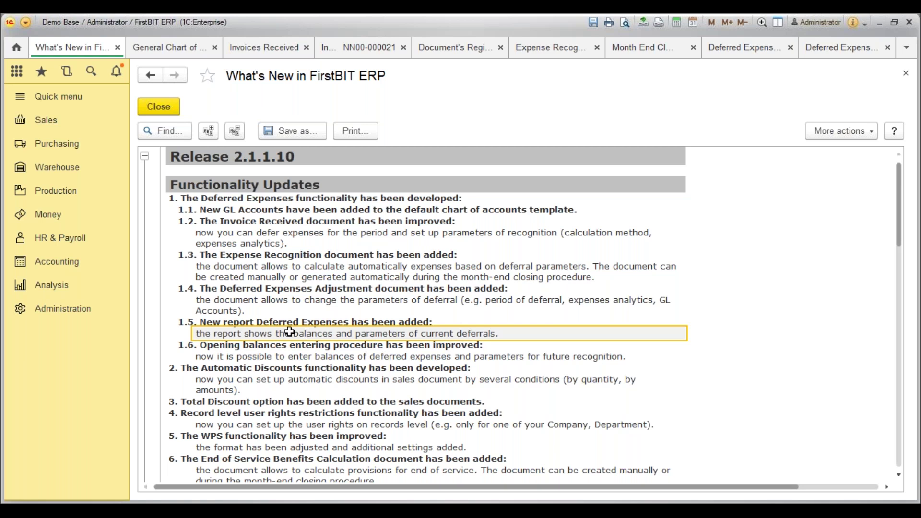
# Open the Accounting section from the sidebar.
pyautogui.click(59, 272)
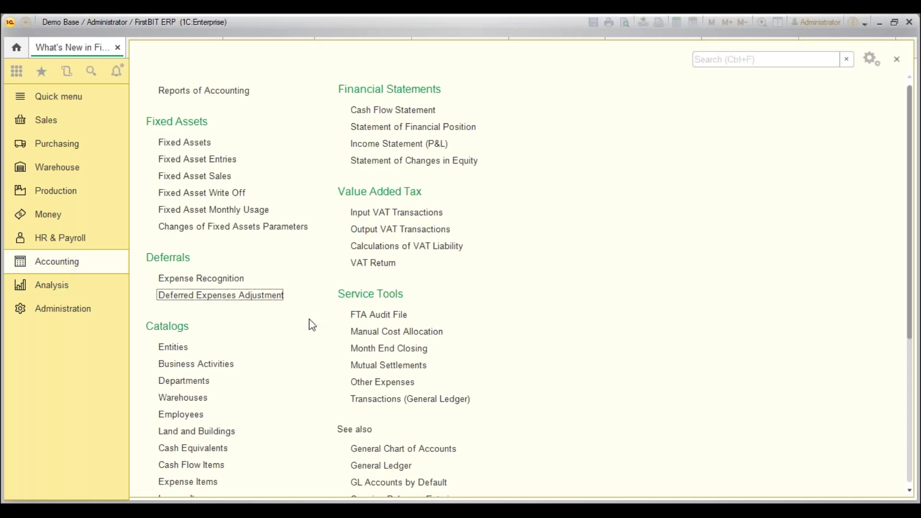
# Open the Deferred Expenses report from the Accounting section's reports.
pyautogui.scroll(-1, 269, 323)
pyautogui.scroll(1, 273, 325)
pyautogui.scroll(-1, 273, 325)
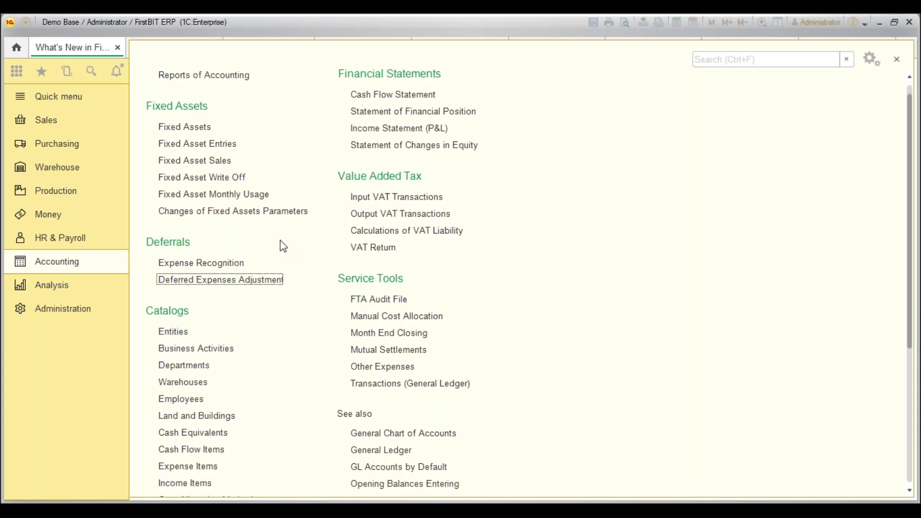
pyautogui.scroll(-7, 321, 323)
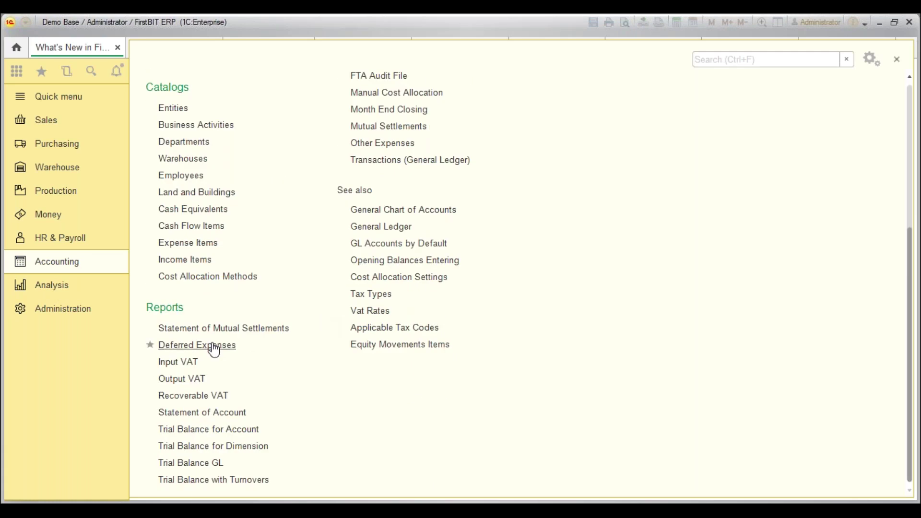
pyautogui.click(231, 347)
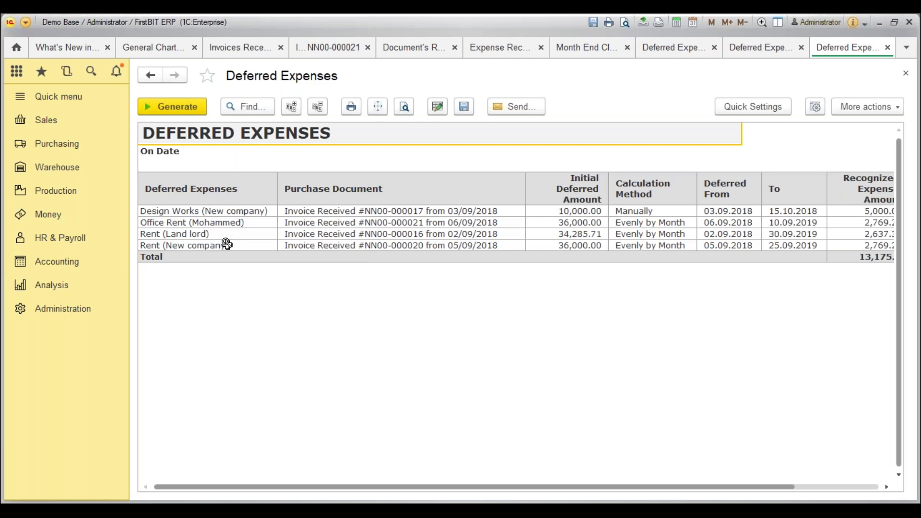
pyautogui.click(207, 225)
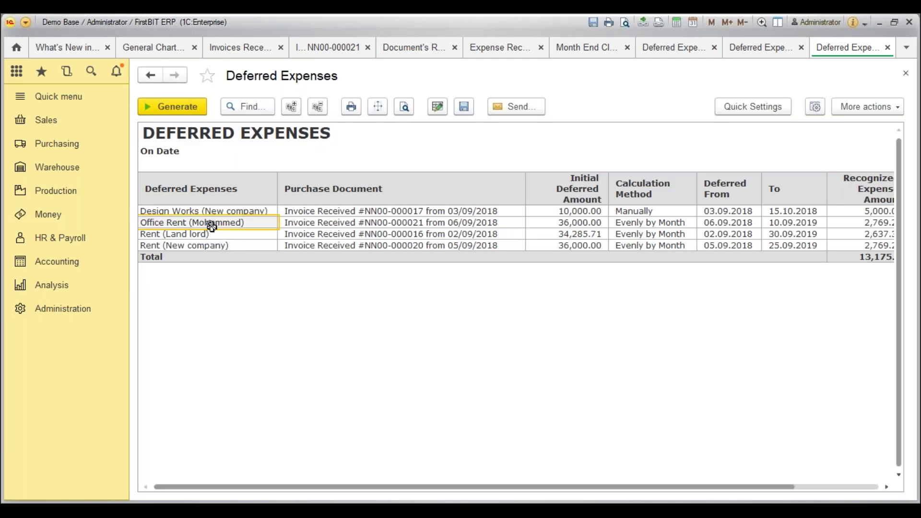
pyautogui.click(288, 227)
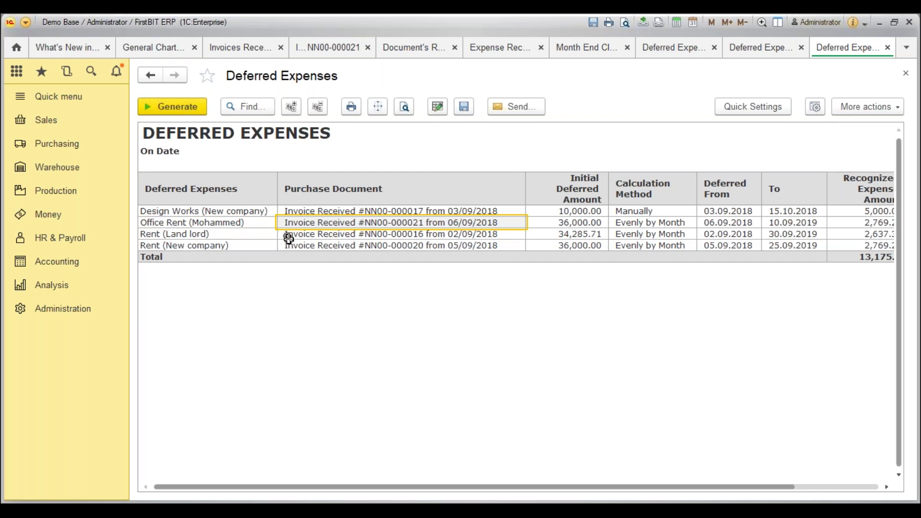
pyautogui.press('Right')
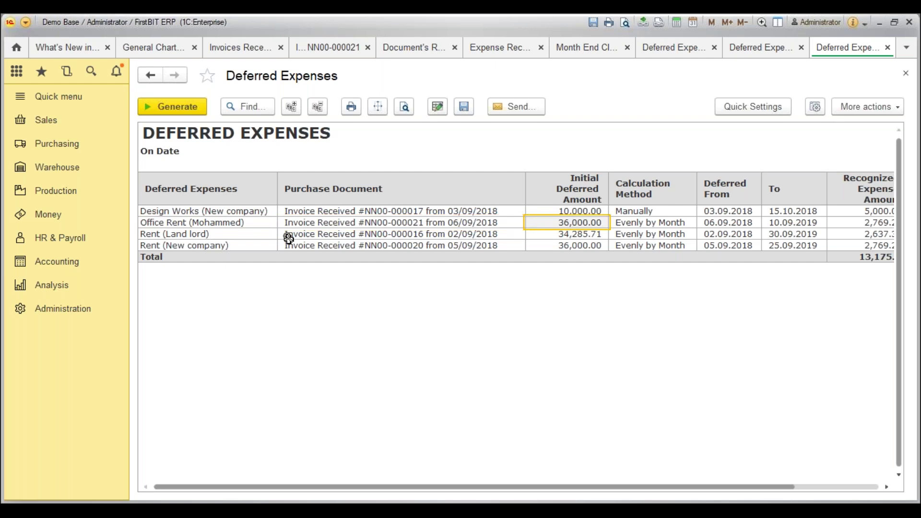
pyautogui.press('Right')
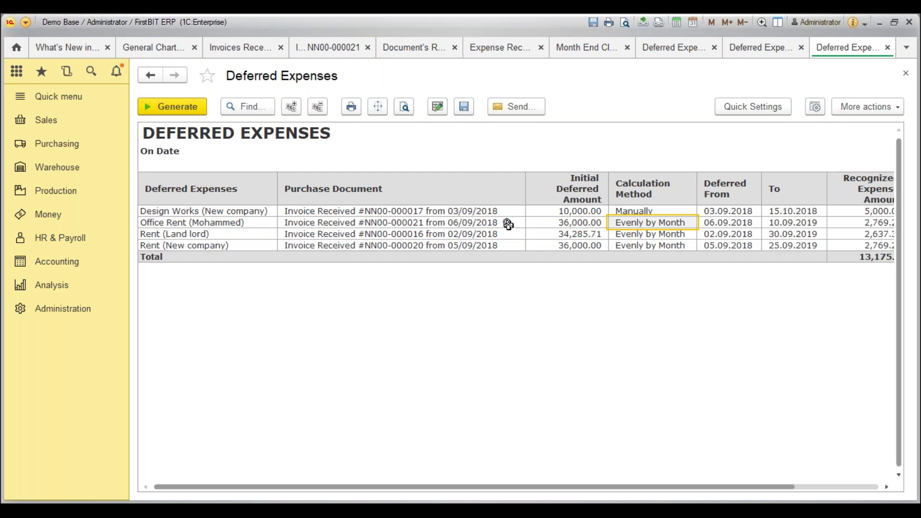
pyautogui.click(632, 209)
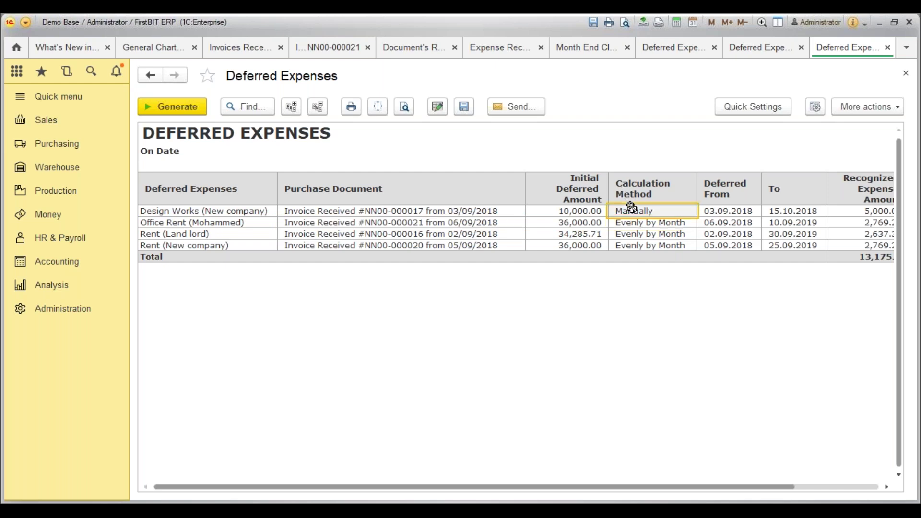
pyautogui.click(649, 223)
pyautogui.press('Right')
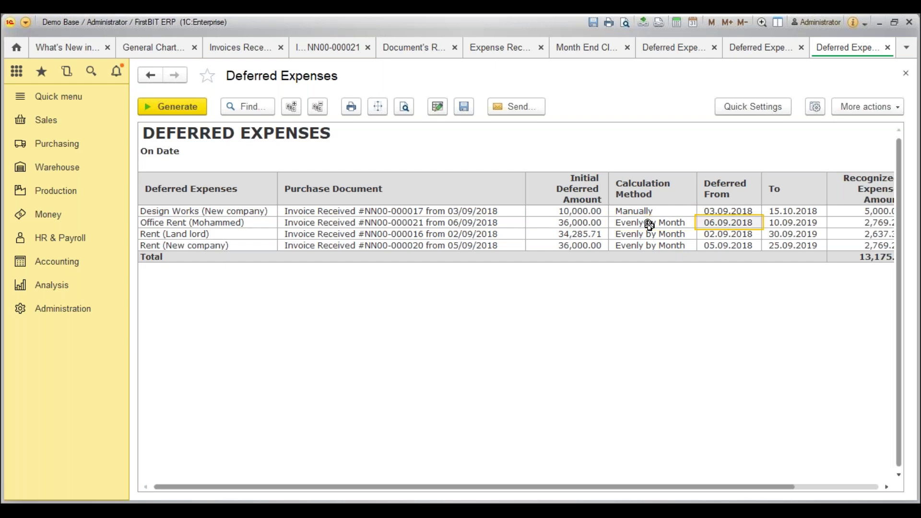
pyautogui.press('Right')
pyautogui.press('Right')
pyautogui.press('Right')
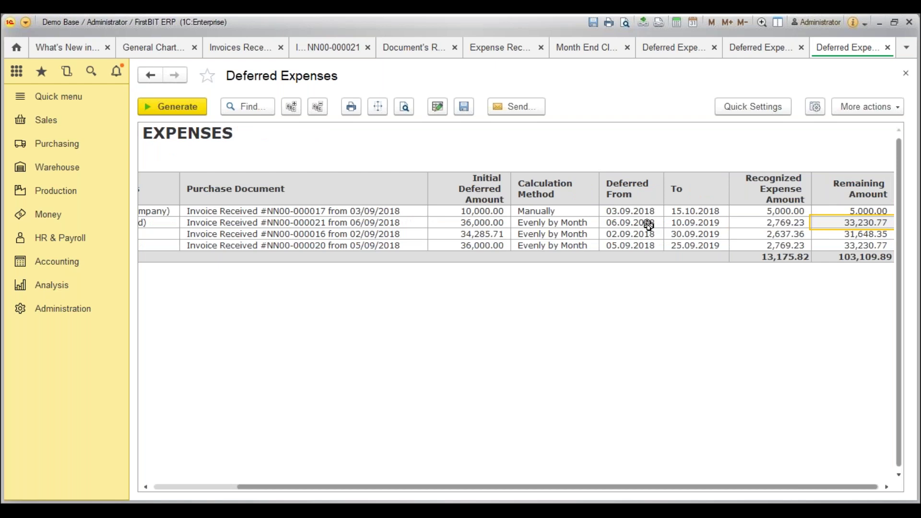
pyautogui.click(773, 226)
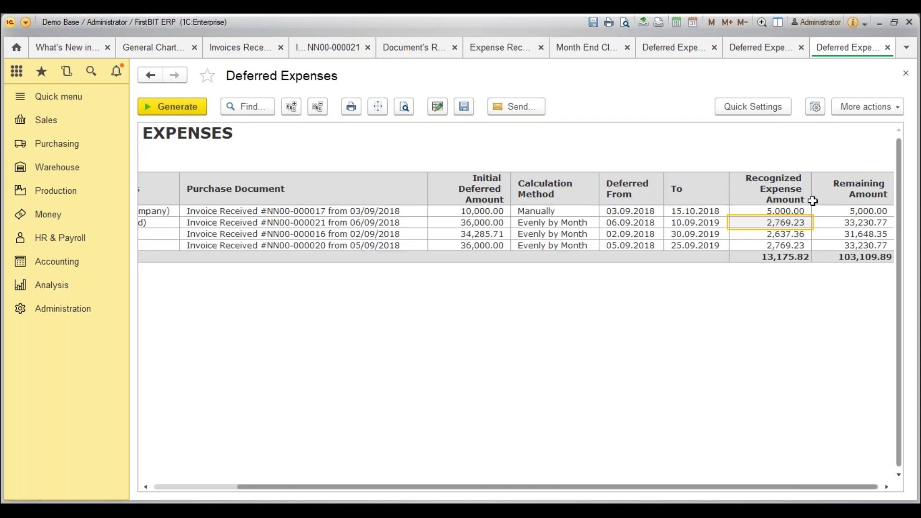
pyautogui.press('Right')
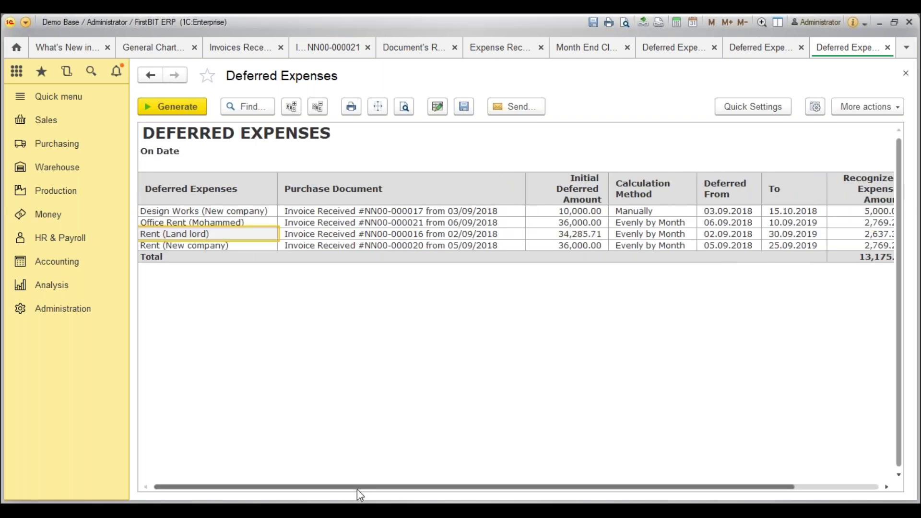
pyautogui.moveTo(357, 489); pyautogui.dragTo(465, 485)
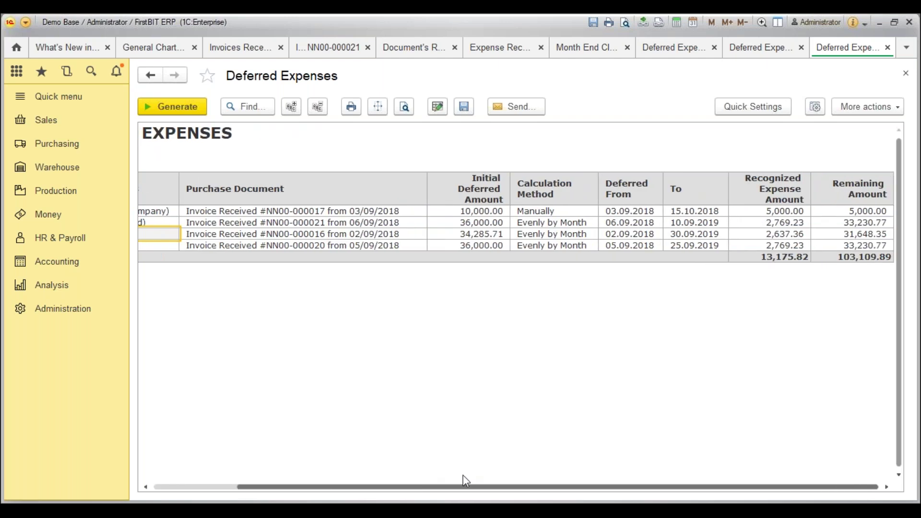
pyautogui.click(880, 220)
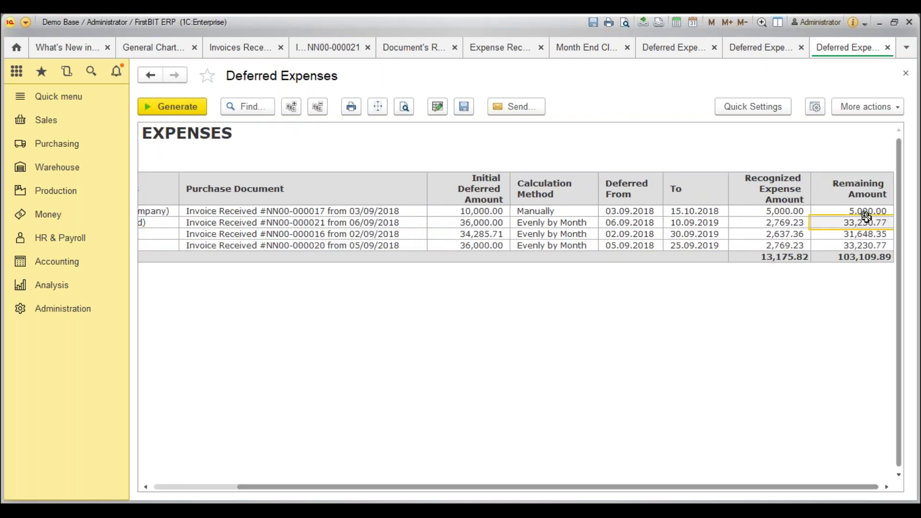
pyautogui.moveTo(482, 492); pyautogui.dragTo(371, 496)
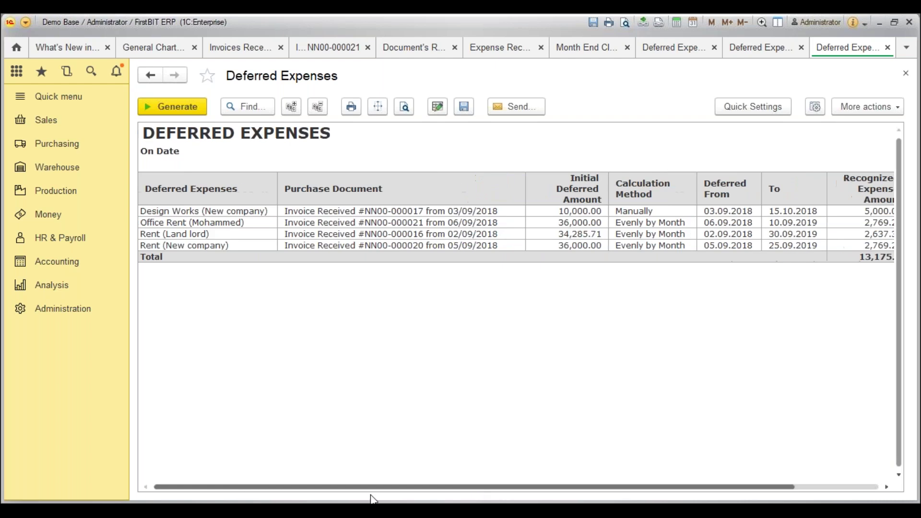
# Back on What's New, note the opening balances improvement, then open Opening Balances Entering under Accounting.
pyautogui.click(80, 47)
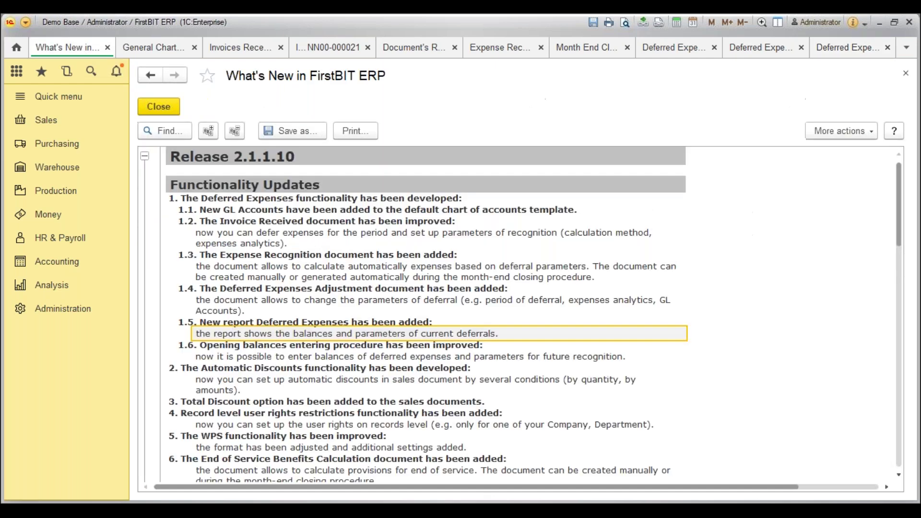
pyautogui.click(238, 346)
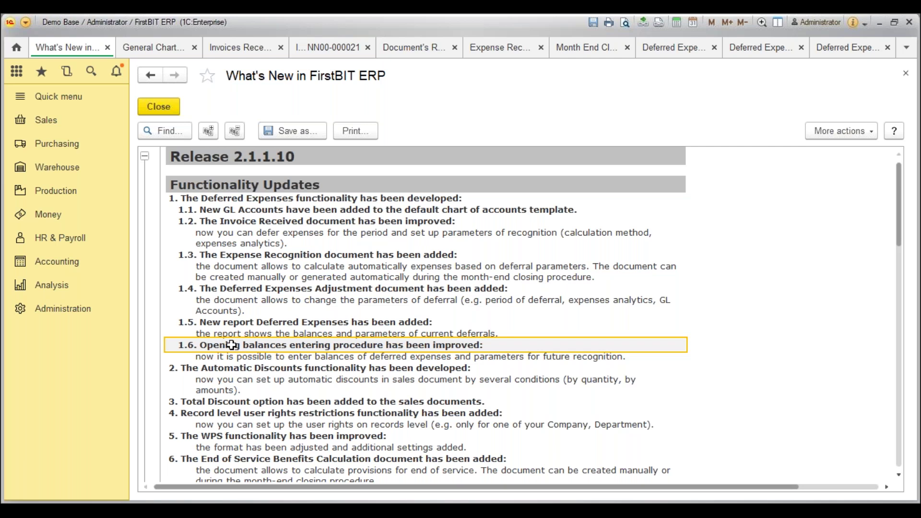
pyautogui.click(106, 271)
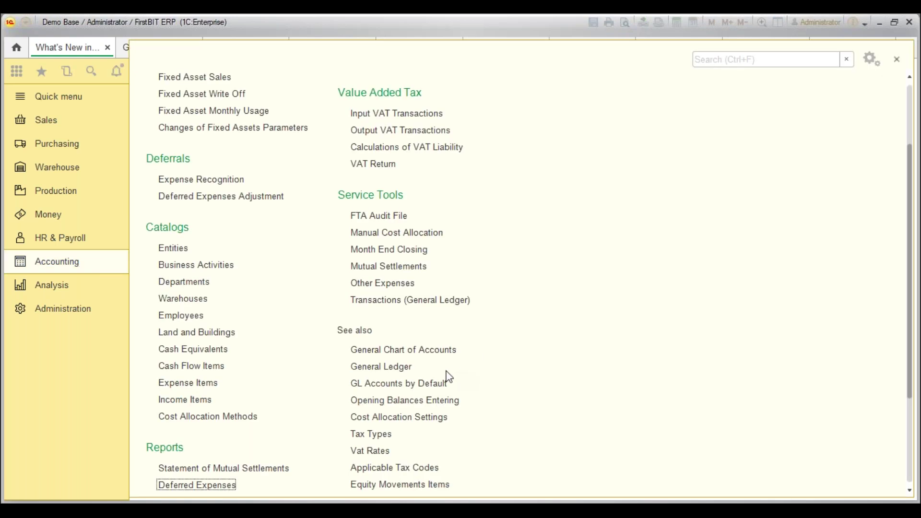
pyautogui.click(432, 400)
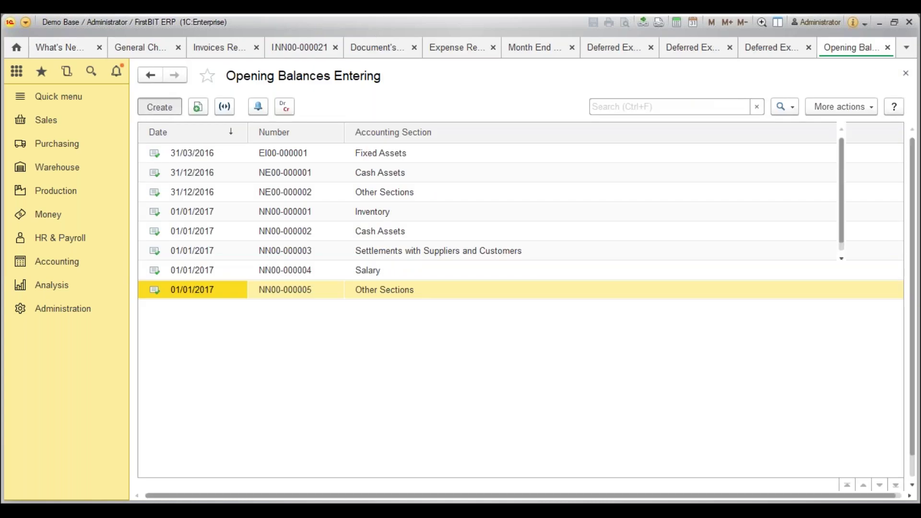
# Create a new opening balances document for the Deferred Expenses accounting section.
pyautogui.click(159, 107)
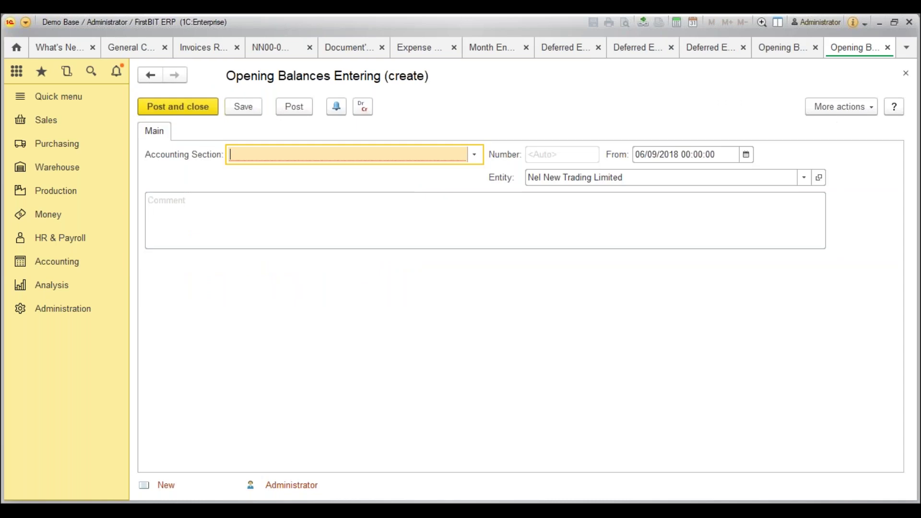
pyautogui.click(475, 154)
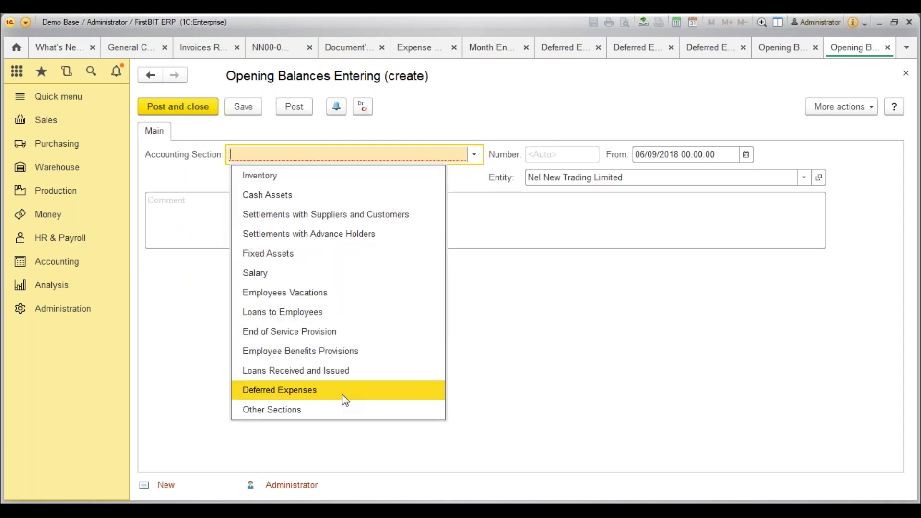
pyautogui.click(302, 390)
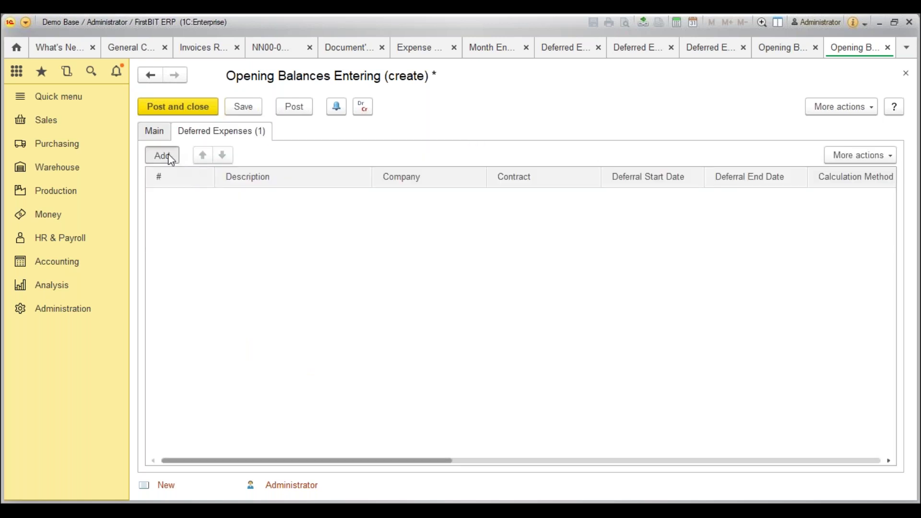
# Add a deferred expense row named Accural and choose its company.
pyautogui.click(169, 156)
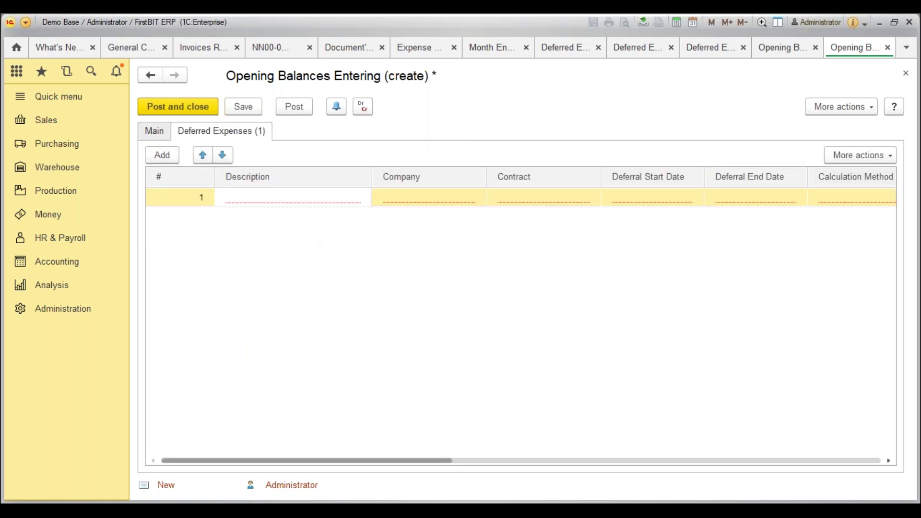
pyautogui.write('Accural')
pyautogui.press('Tab')
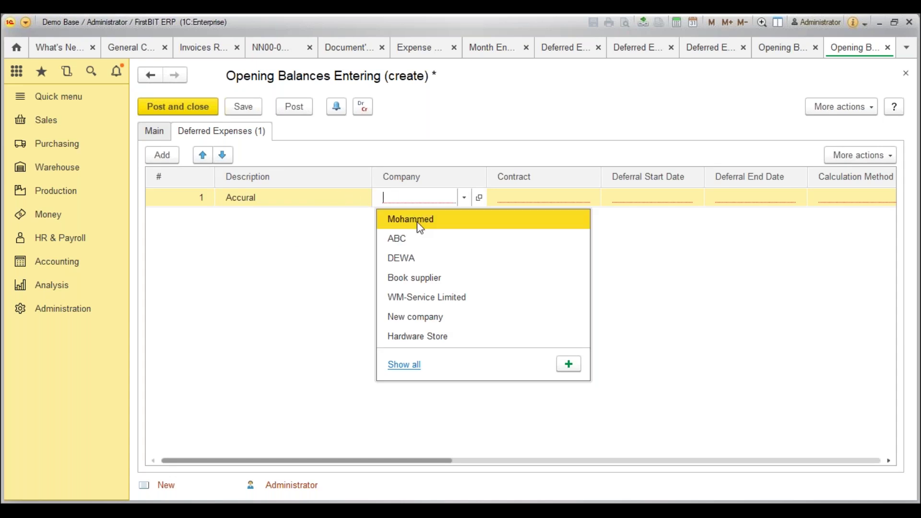
pyautogui.click(420, 228)
pyautogui.press('Tab')
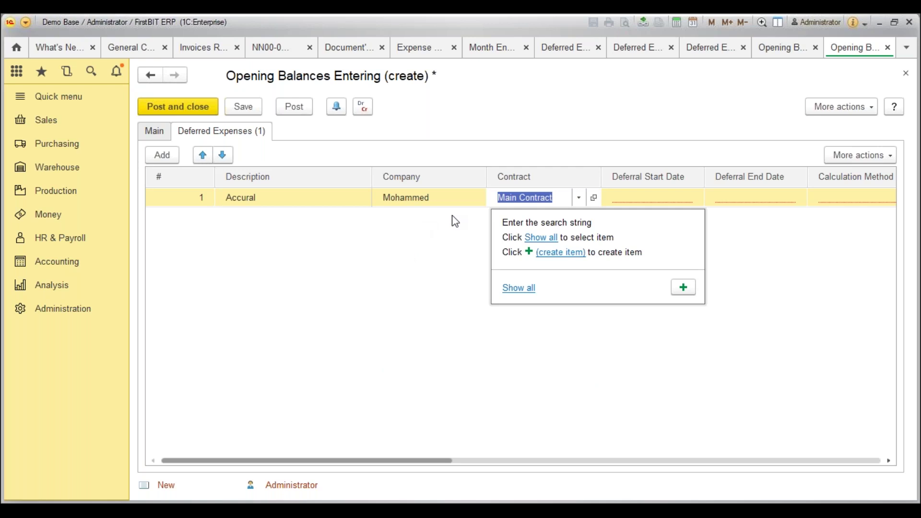
# Set the deferral period from 10/09/2018 to 07/09/2020 using the calendars.
pyautogui.click(640, 194)
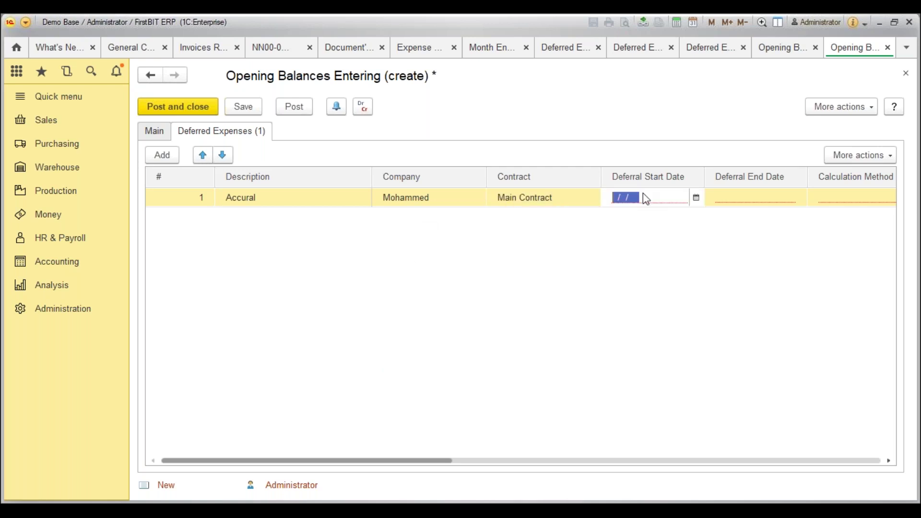
pyautogui.click(702, 204)
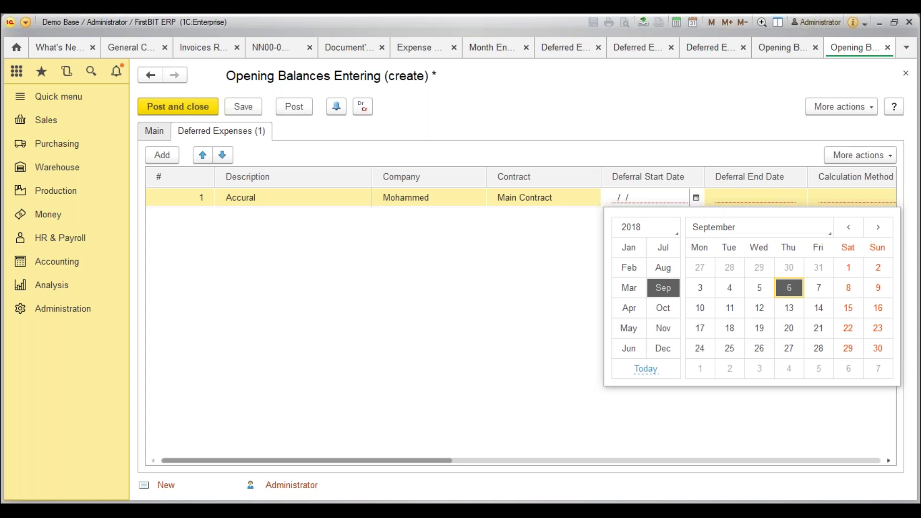
pyautogui.click(699, 307)
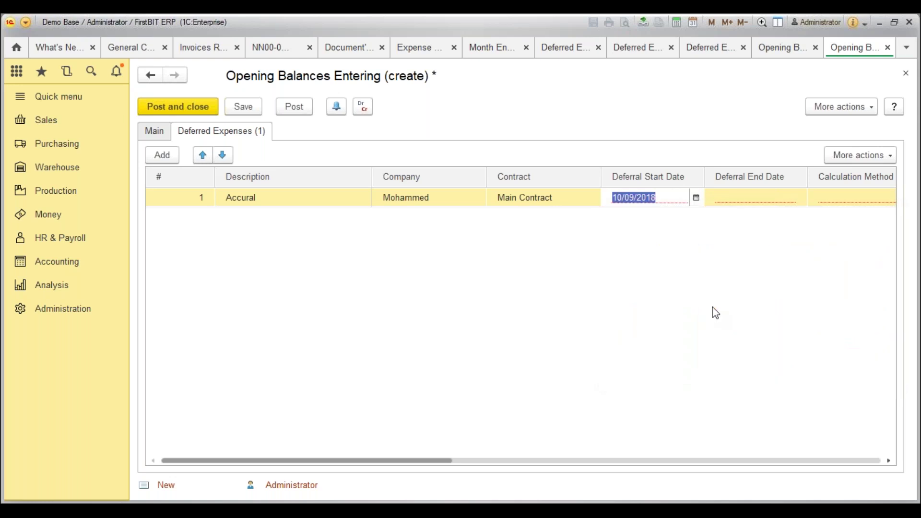
pyautogui.click(739, 200)
pyautogui.click(799, 197)
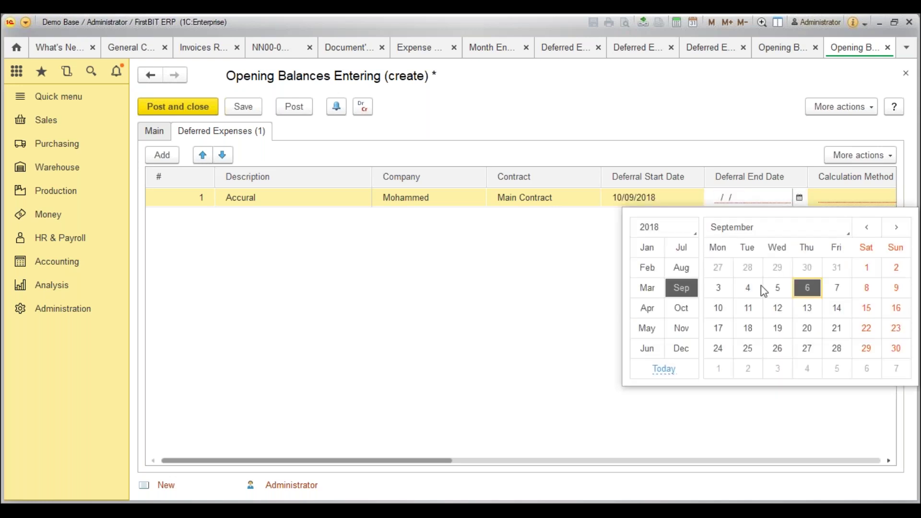
pyautogui.click(677, 231)
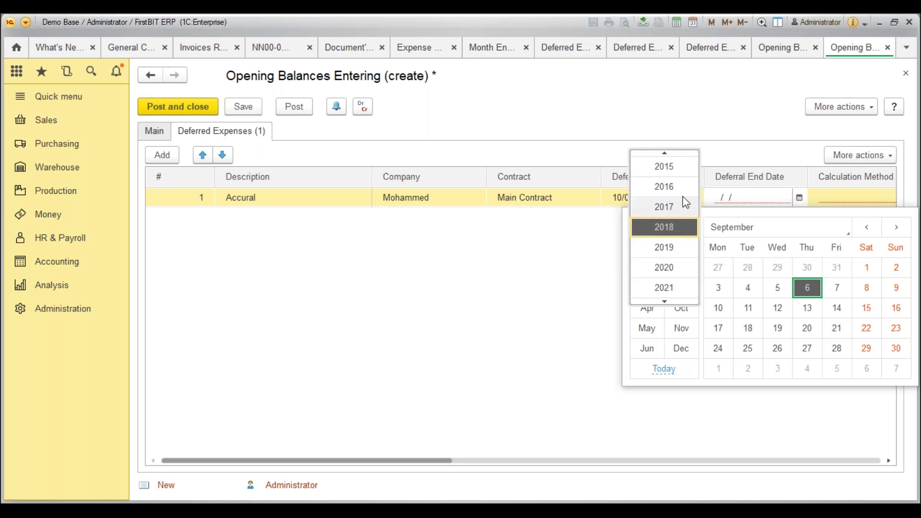
pyautogui.click(664, 267)
pyautogui.click(718, 289)
pyautogui.press('Tab')
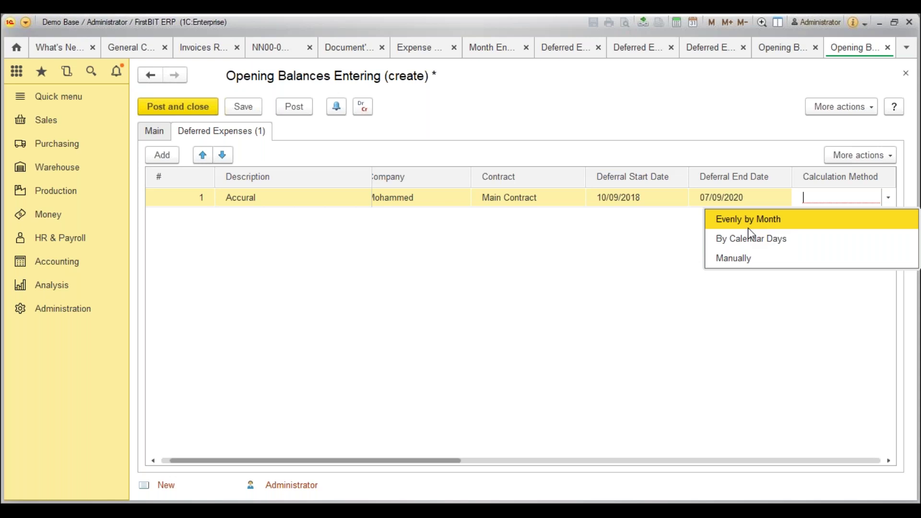
# Set Accural to Evenly by Month with 20,000.00 initial and 18,500.00 remaining.
pyautogui.click(749, 225)
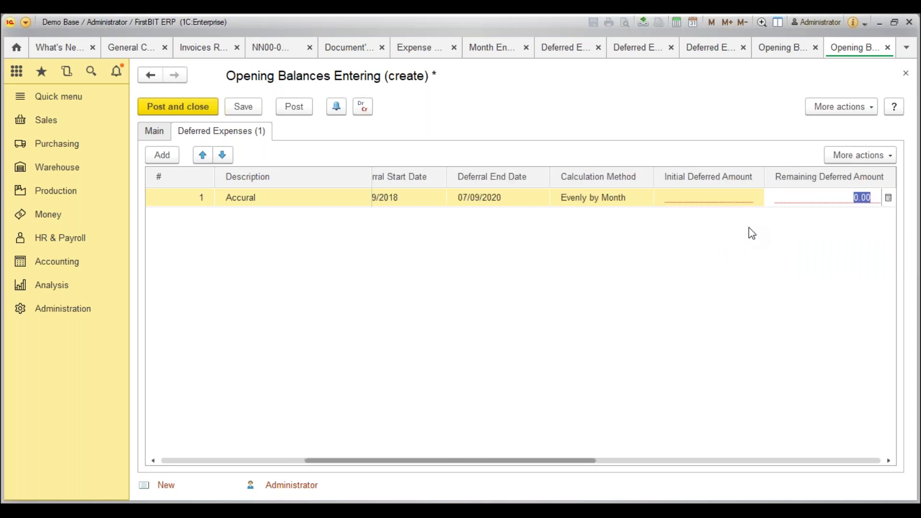
pyautogui.hotkey('shift', 'Tab')
pyautogui.click(714, 197)
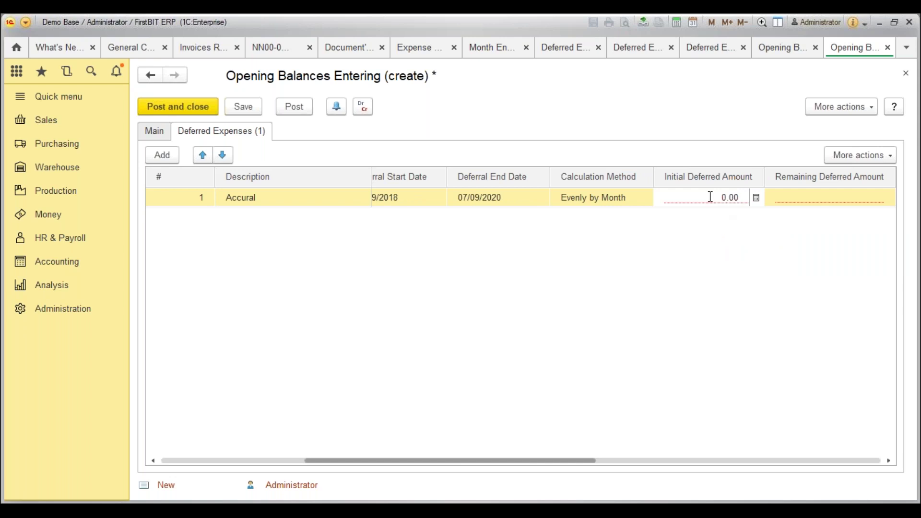
pyautogui.write('2000')
pyautogui.press('Tab')
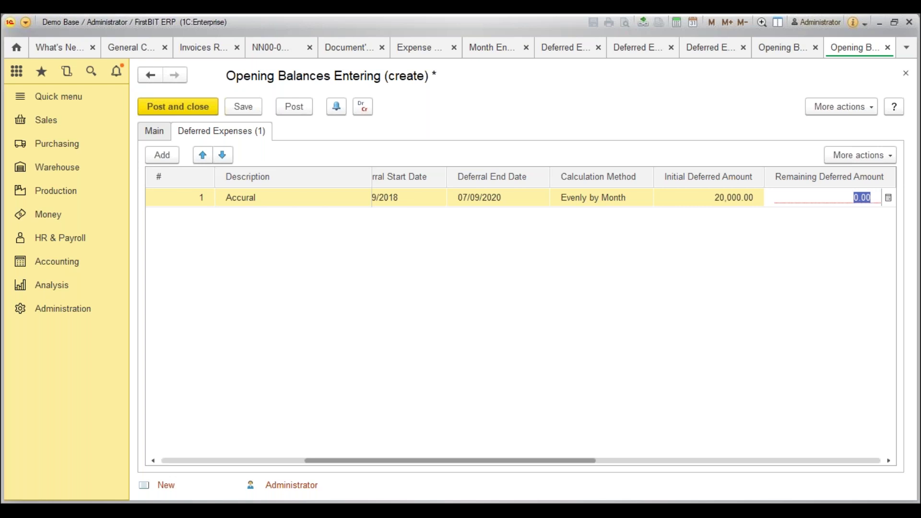
pyautogui.write('2')
pyautogui.press('BackSpace')
pyautogui.write('18,')
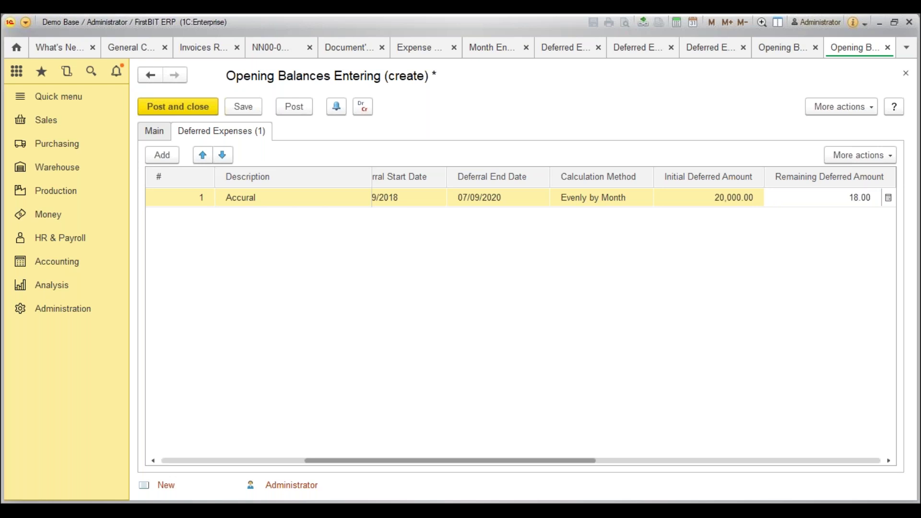
pyautogui.write('500')
pyautogui.press('Tab')
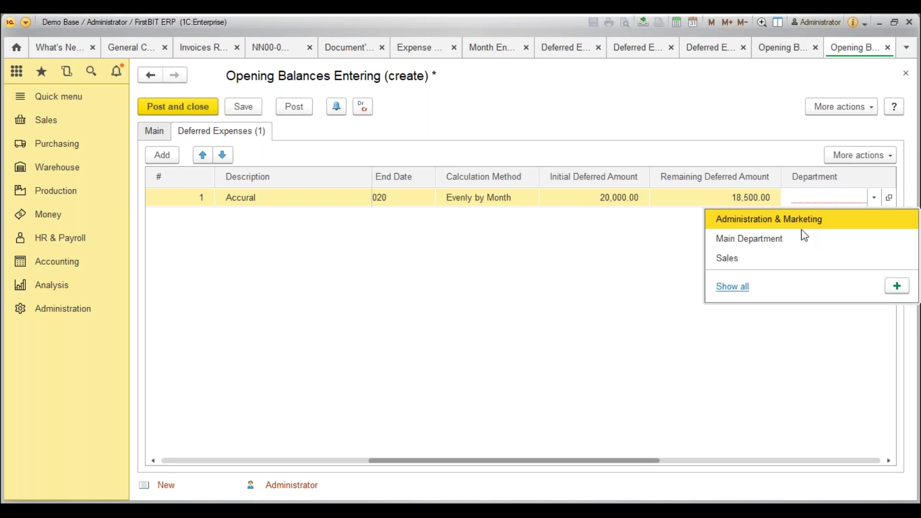
# Assign Main Department, discard the extra row, and attempt to post and close.
pyautogui.click(764, 239)
pyautogui.press('Tab')
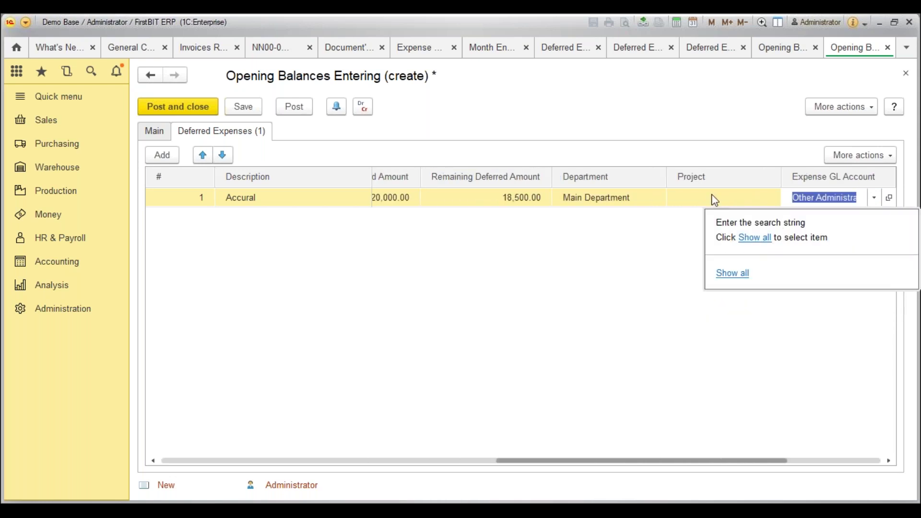
pyautogui.press('Tab')
pyautogui.press('Escape')
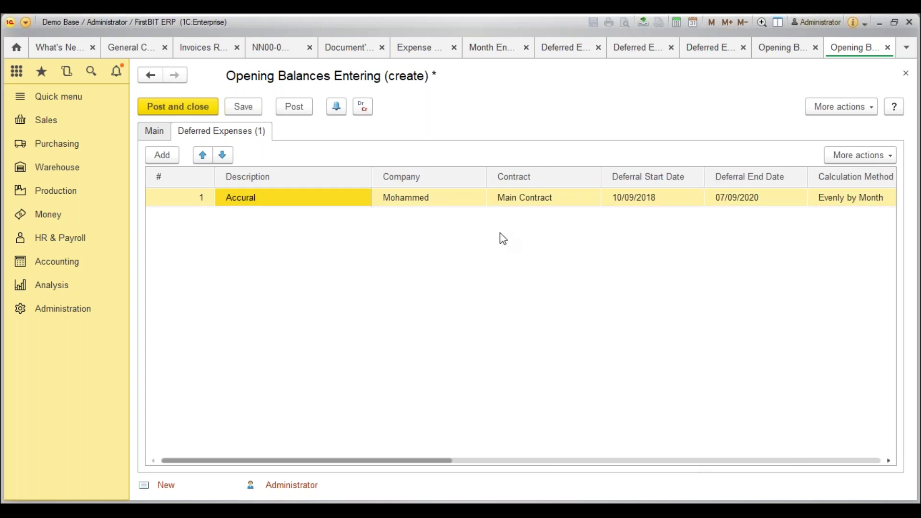
pyautogui.click(201, 110)
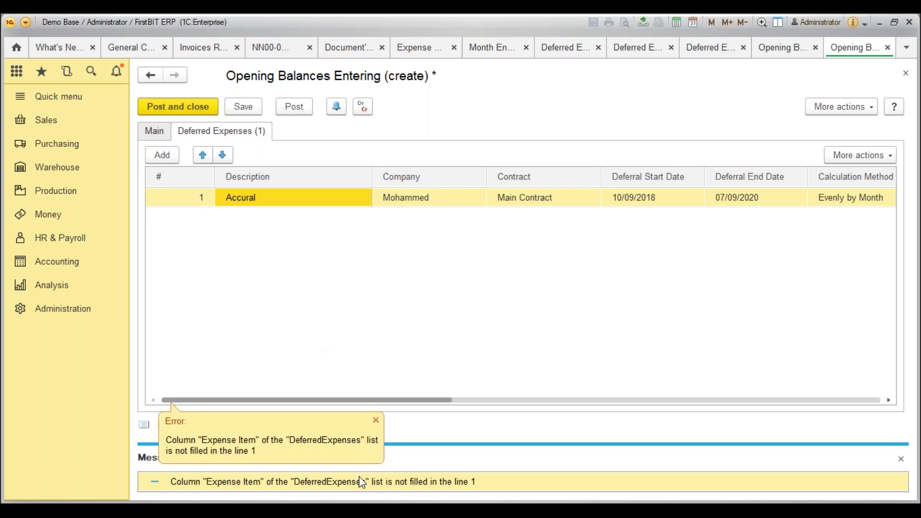
# Dismiss the posting error and set the line's expense item to Expense Item.
pyautogui.click(375, 421)
pyautogui.moveTo(376, 407); pyautogui.dragTo(801, 376)
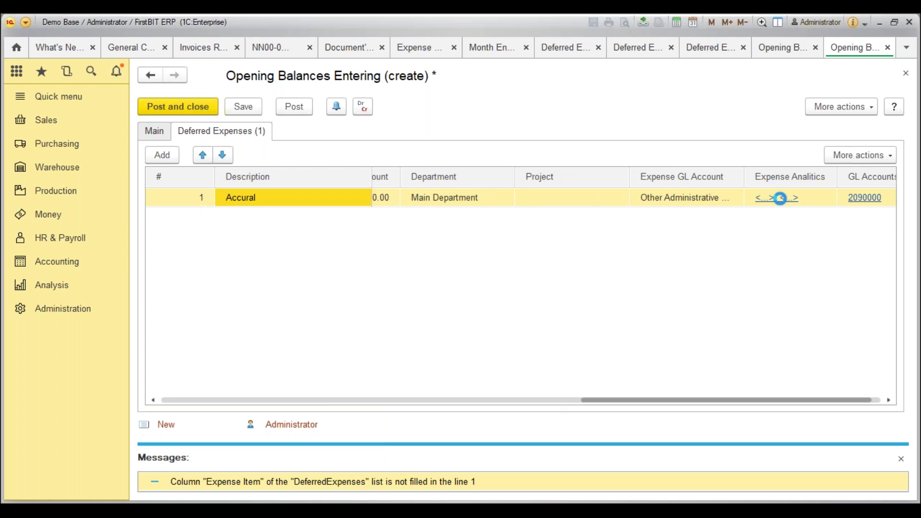
pyautogui.click(777, 198)
pyautogui.click(604, 256)
pyautogui.click(394, 346)
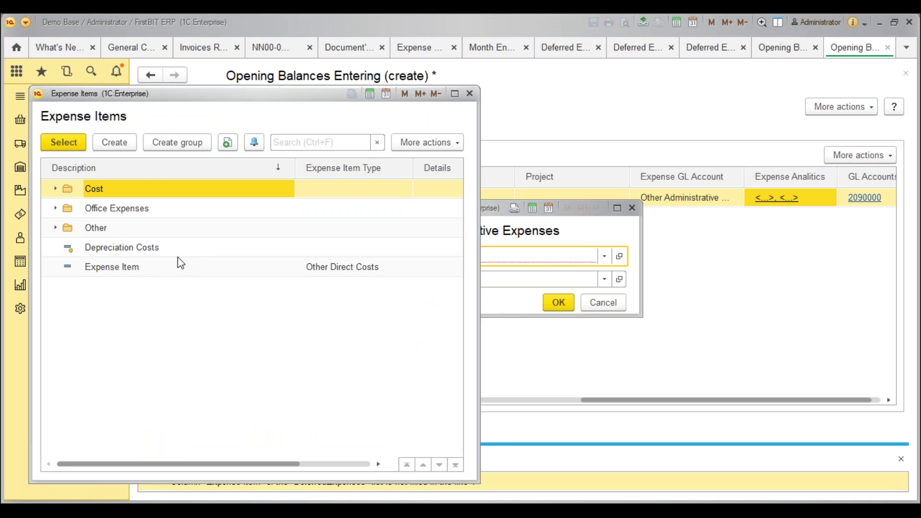
pyautogui.click(150, 268)
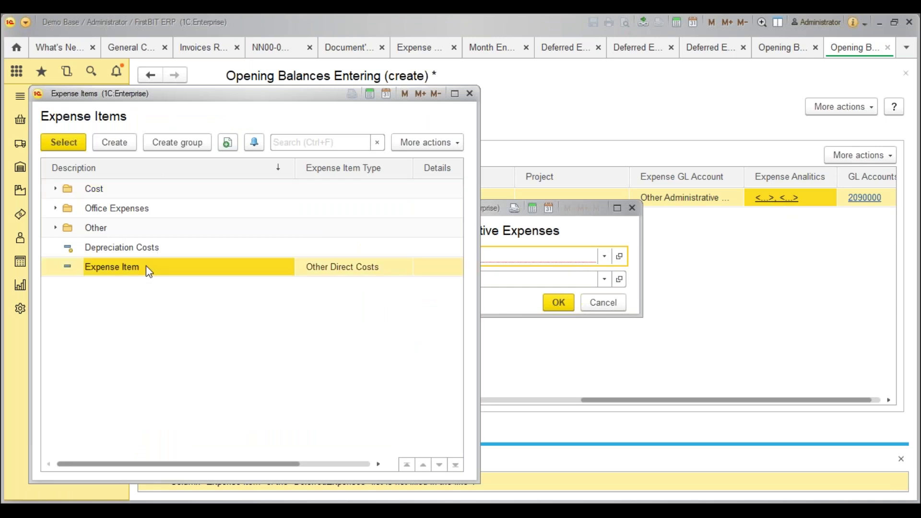
pyautogui.doubleClick(62, 208)
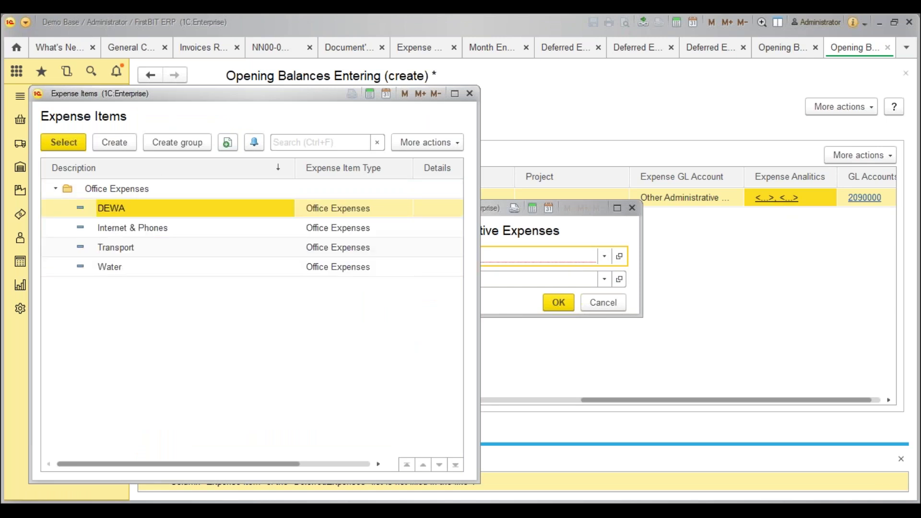
pyautogui.click(56, 189)
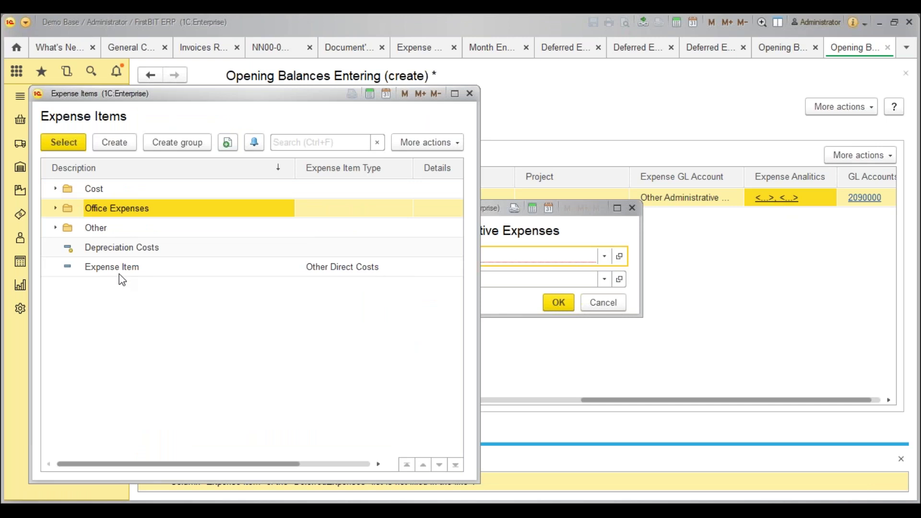
pyautogui.doubleClick(119, 275)
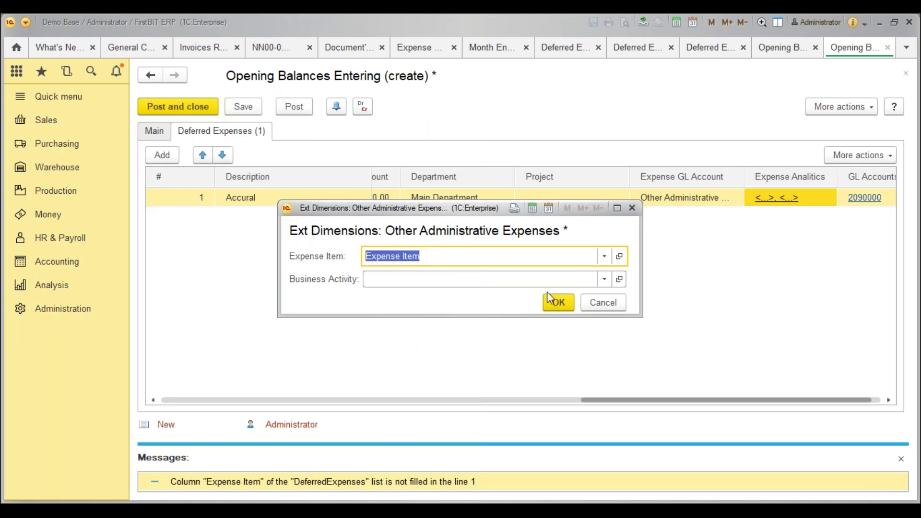
pyautogui.click(559, 301)
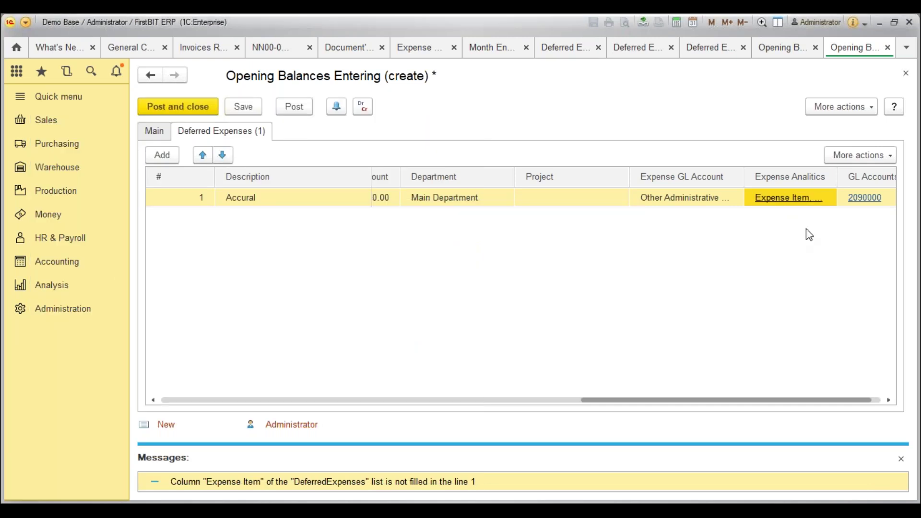
# Set the business activity to Main, confirm the analytics, and post and close.
pyautogui.press('Return')
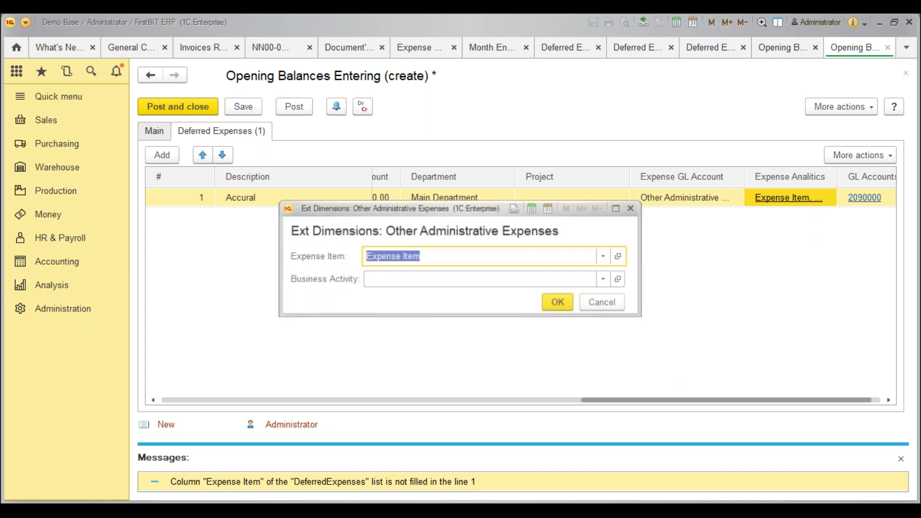
pyautogui.click(605, 280)
pyautogui.write('ma')
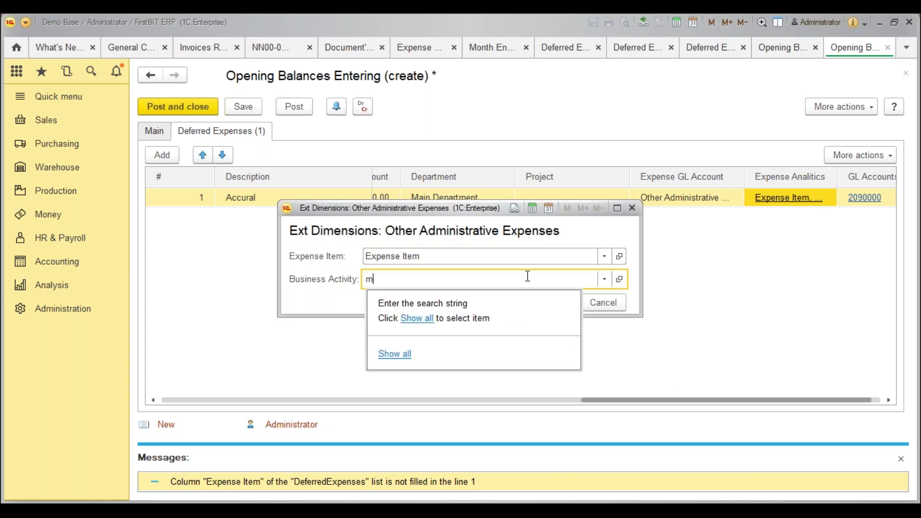
pyautogui.press('Return')
pyautogui.click(558, 303)
pyautogui.moveTo(637, 399); pyautogui.dragTo(769, 397)
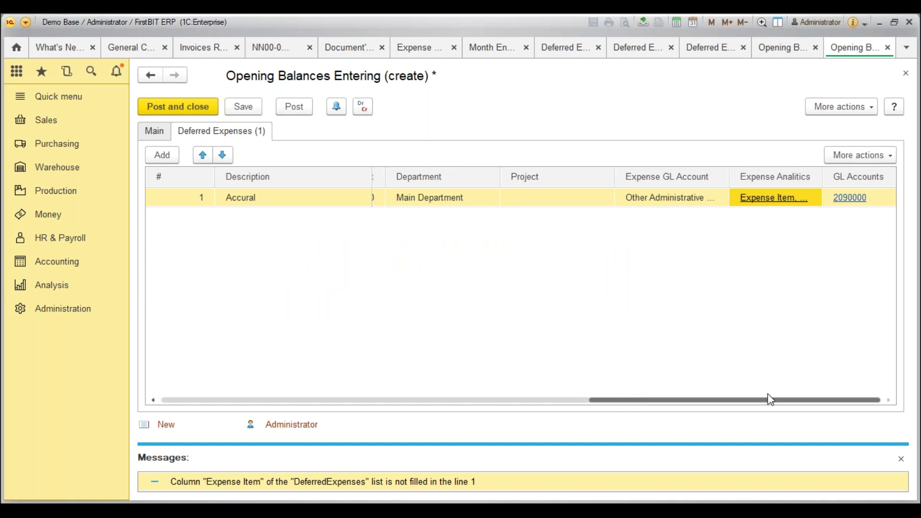
pyautogui.click(205, 107)
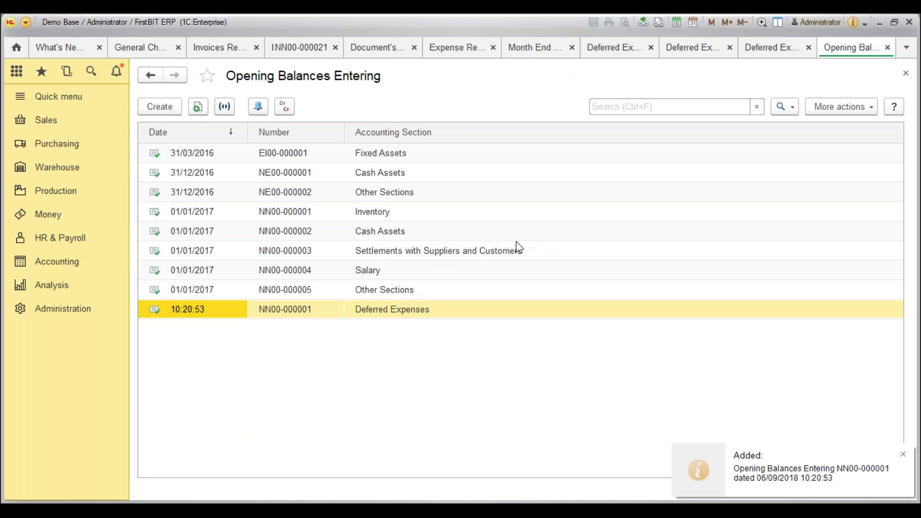
pyautogui.click(73, 42)
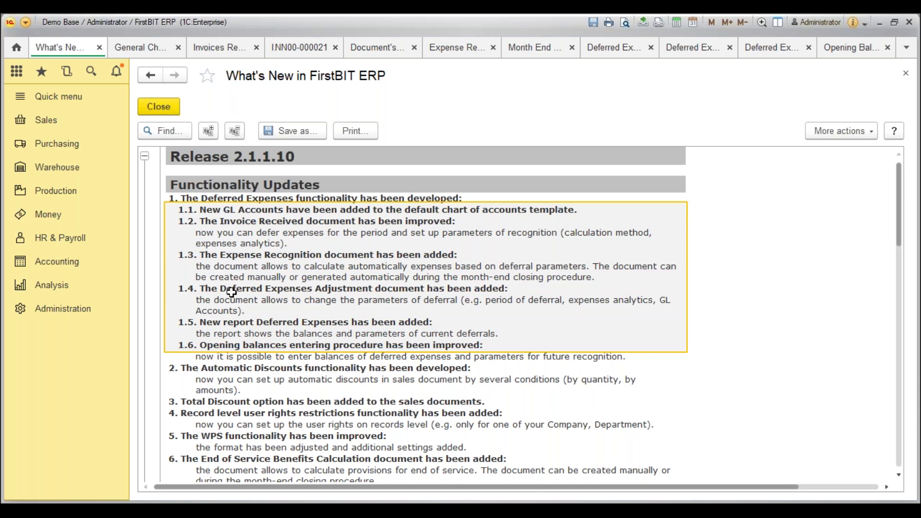
# Open invoice received NN00-000021, check its Office Rent expense line, then return to What's New.
pyautogui.click(39, 144)
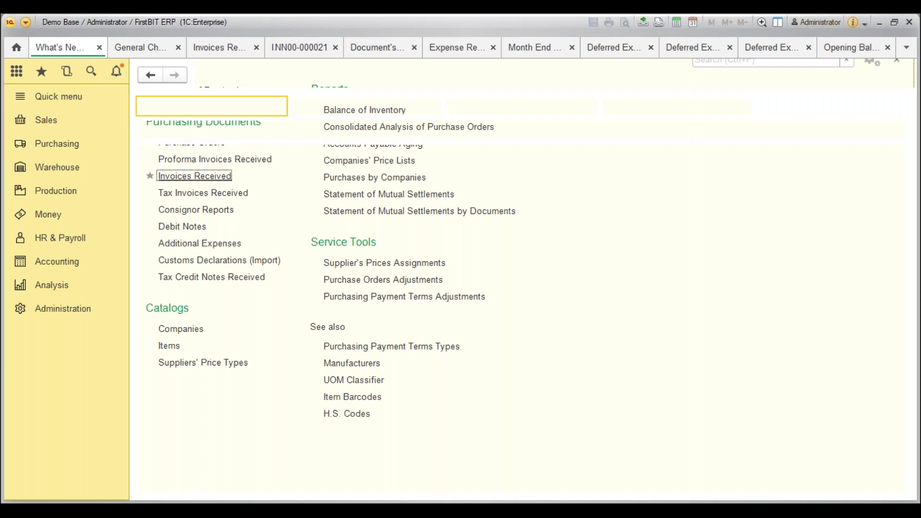
pyautogui.click(307, 453)
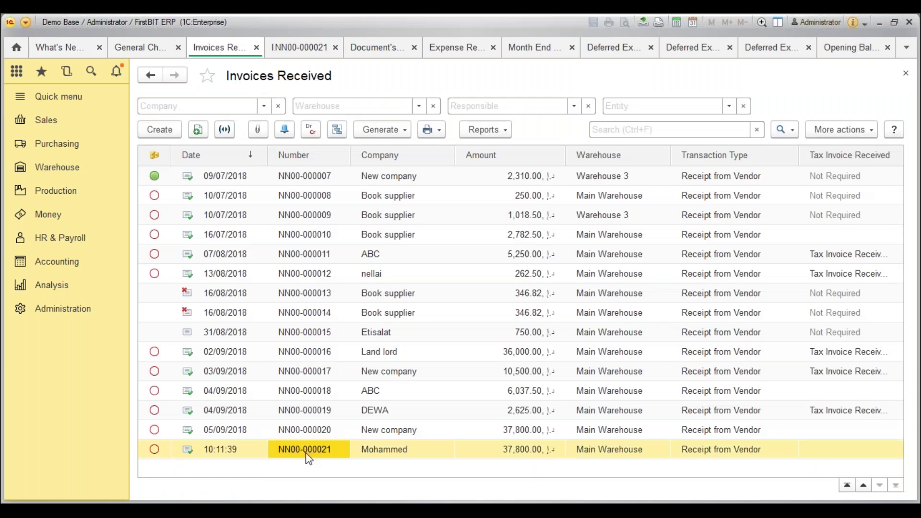
pyautogui.doubleClick(309, 453)
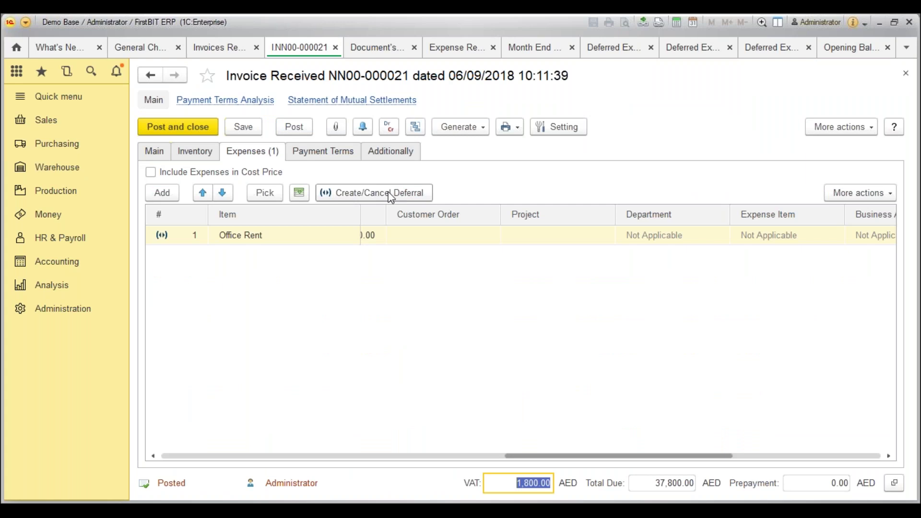
pyautogui.click(165, 233)
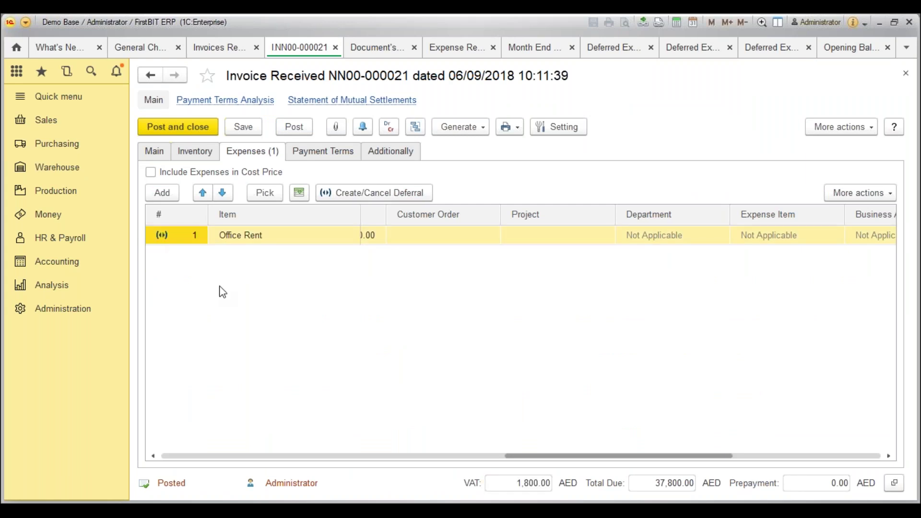
pyautogui.click(70, 53)
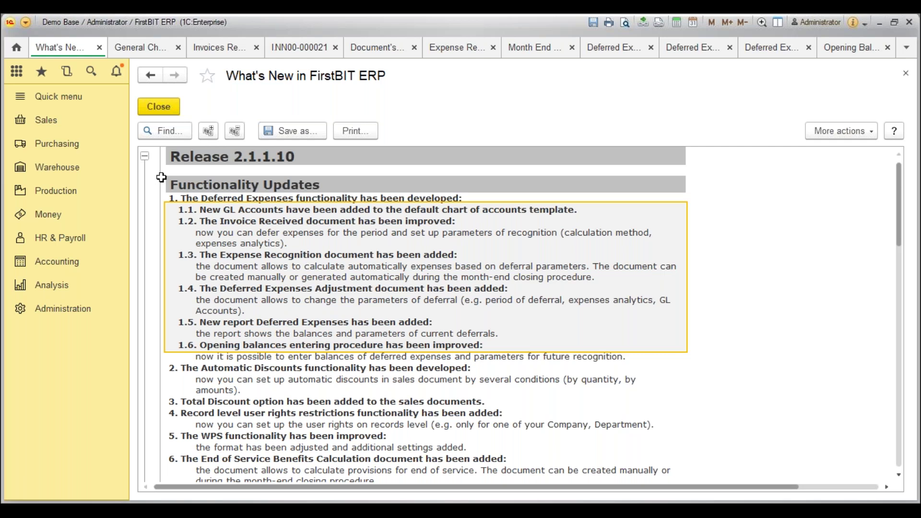
# Glance at Accounting's Expense Recognition, then read the Automatic Discounts and Total Discount release notes.
pyautogui.click(62, 266)
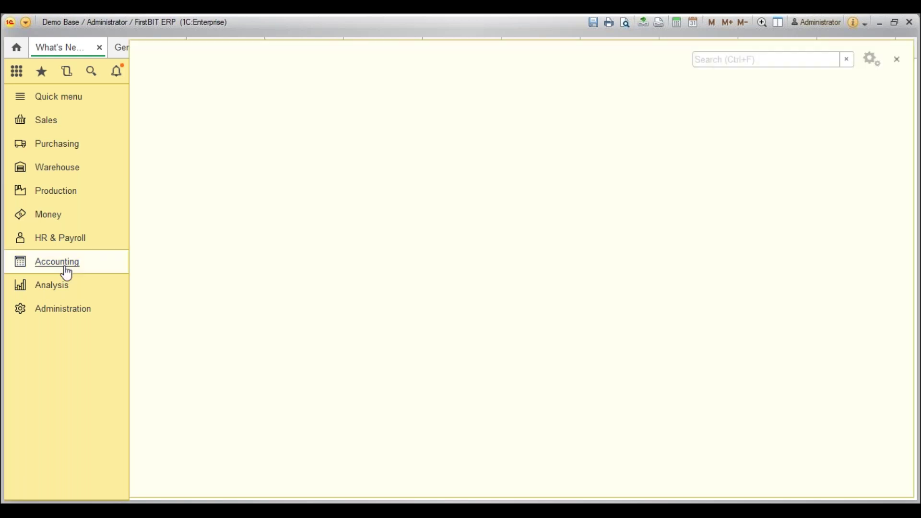
pyautogui.click(201, 265)
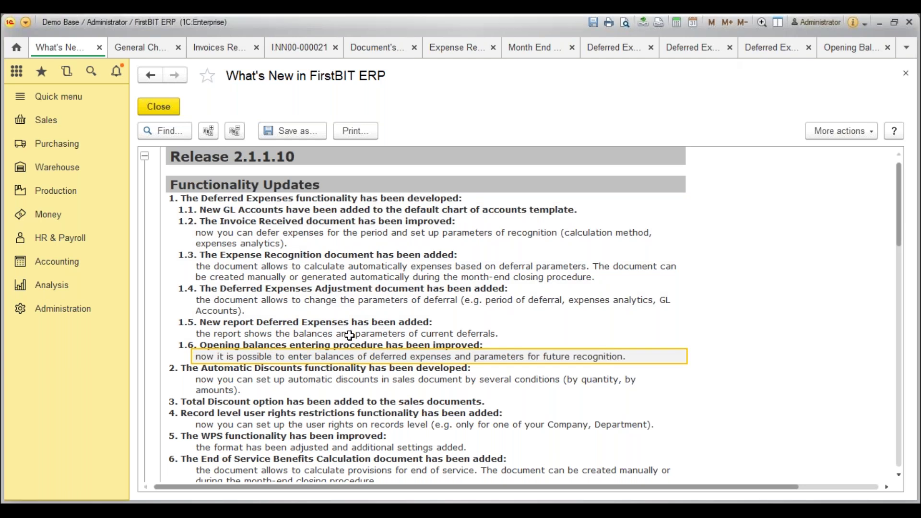
pyautogui.scroll(-1, 312, 346)
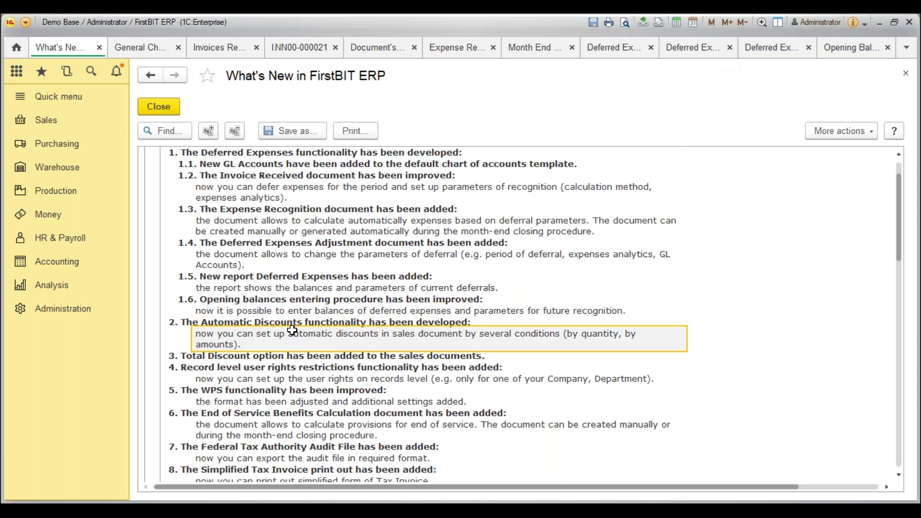
pyautogui.press('Up')
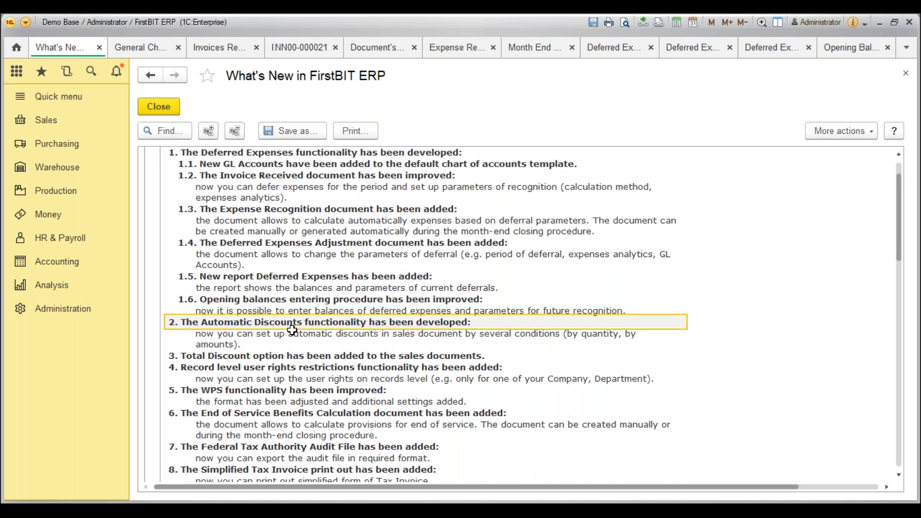
pyautogui.hotkey('shift', 'Down')
pyautogui.hotkey('shift', 'Down')
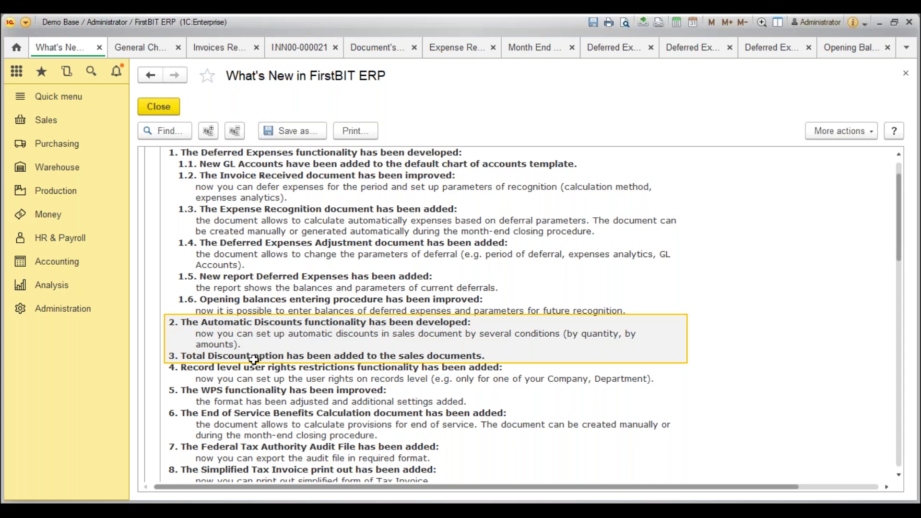
pyautogui.click(254, 359)
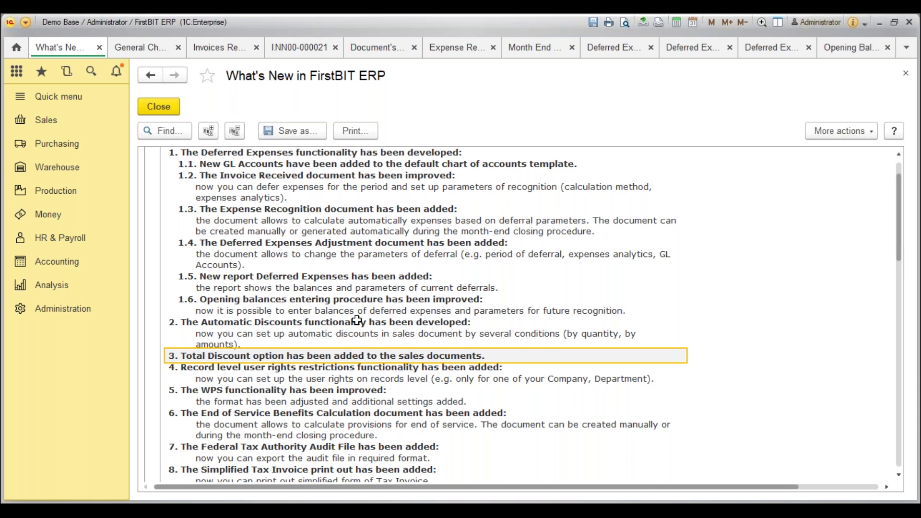
# Create a new sales invoice with WM-Service Limited as customer, accepting the currency change.
pyautogui.click(40, 122)
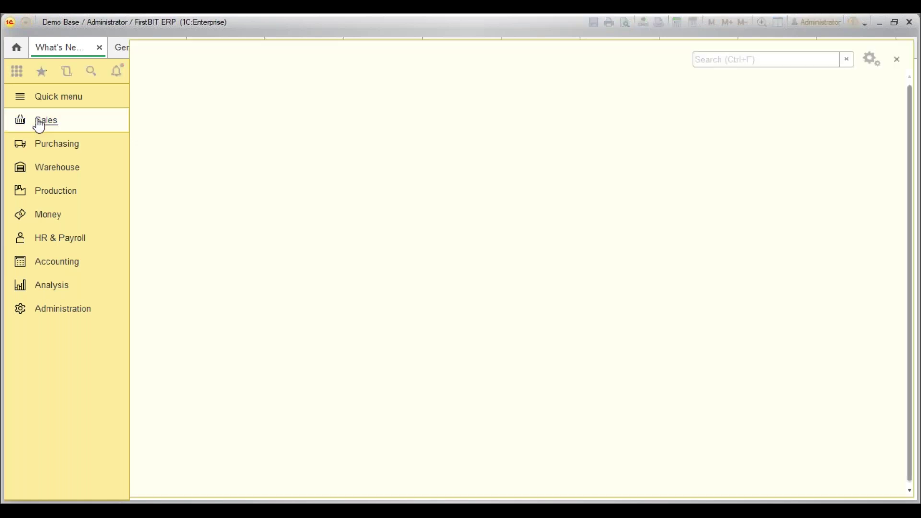
pyautogui.click(174, 193)
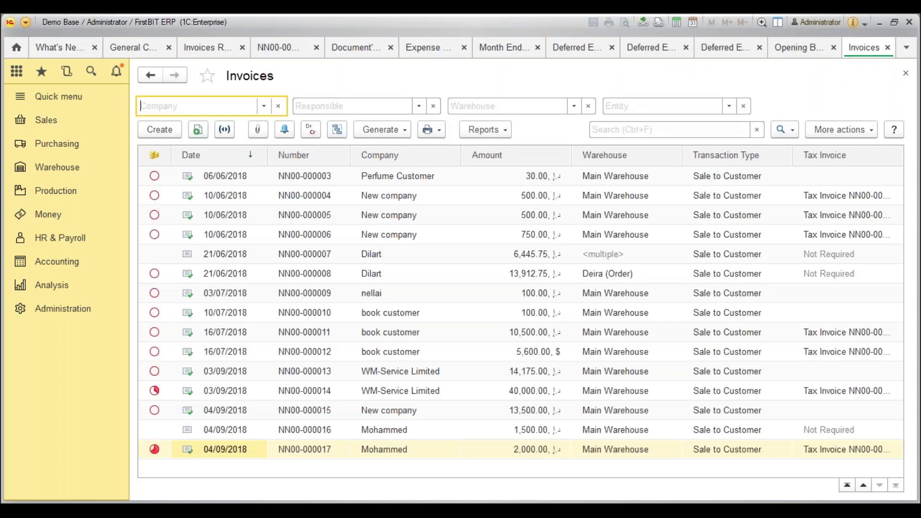
pyautogui.click(165, 128)
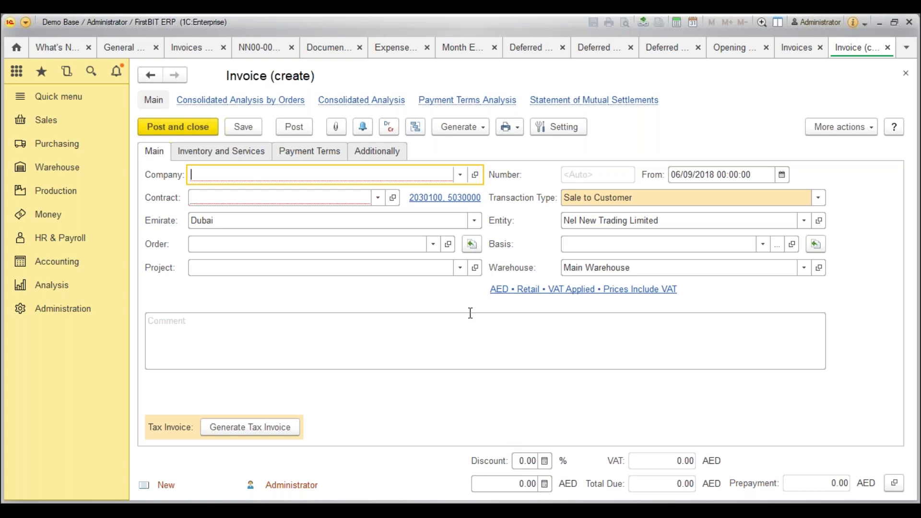
pyautogui.click(460, 175)
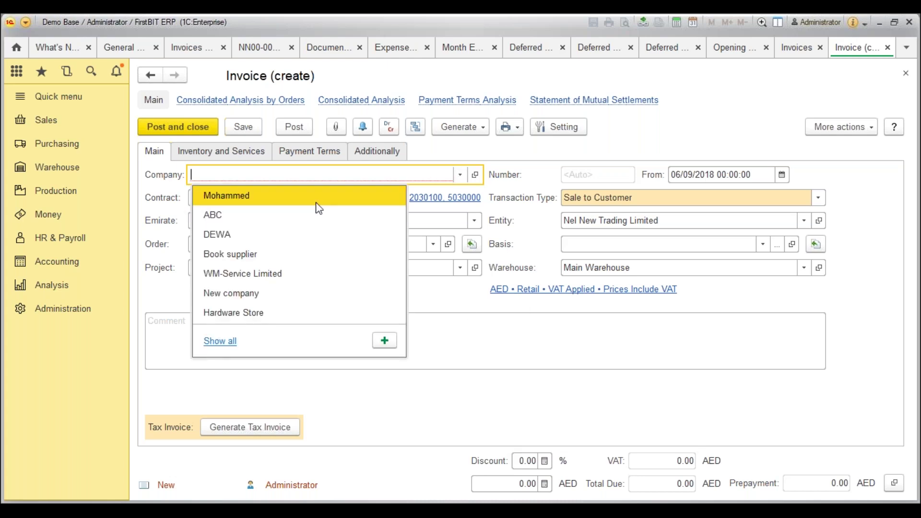
pyautogui.click(272, 269)
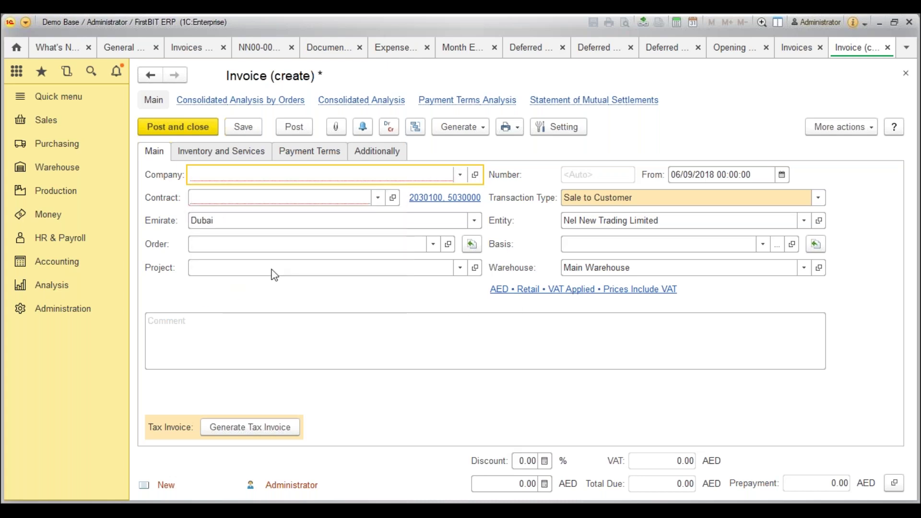
pyautogui.press('Return')
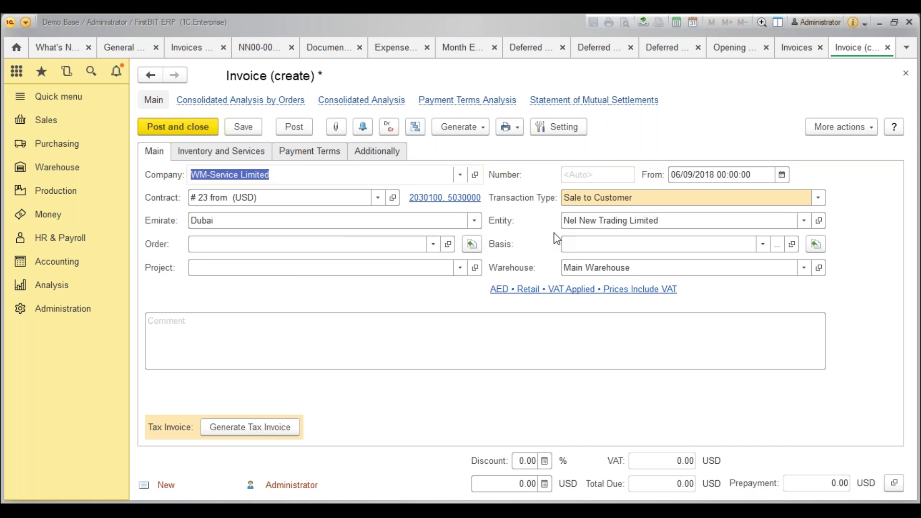
pyautogui.hotkey('ctrl', 'Return')
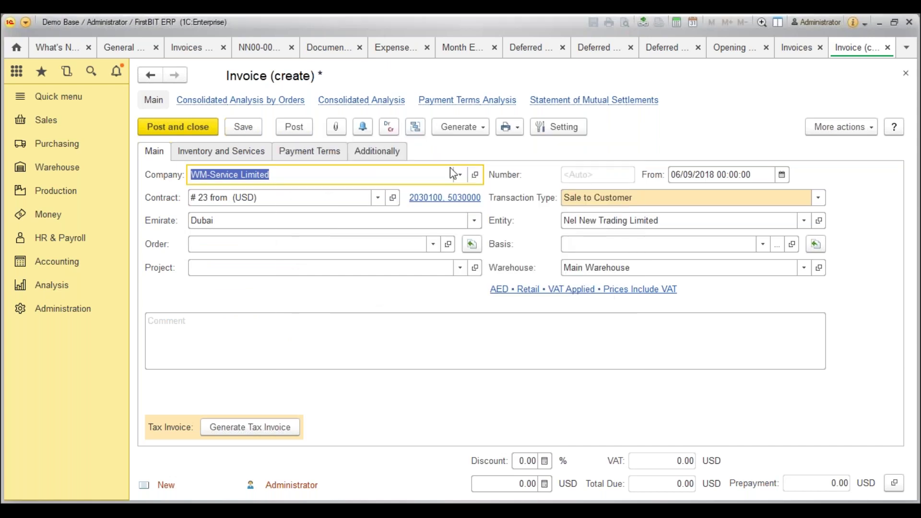
# Switch the customer to New company, confirm the AED currency, and show the items list.
pyautogui.click(460, 176)
pyautogui.click(241, 297)
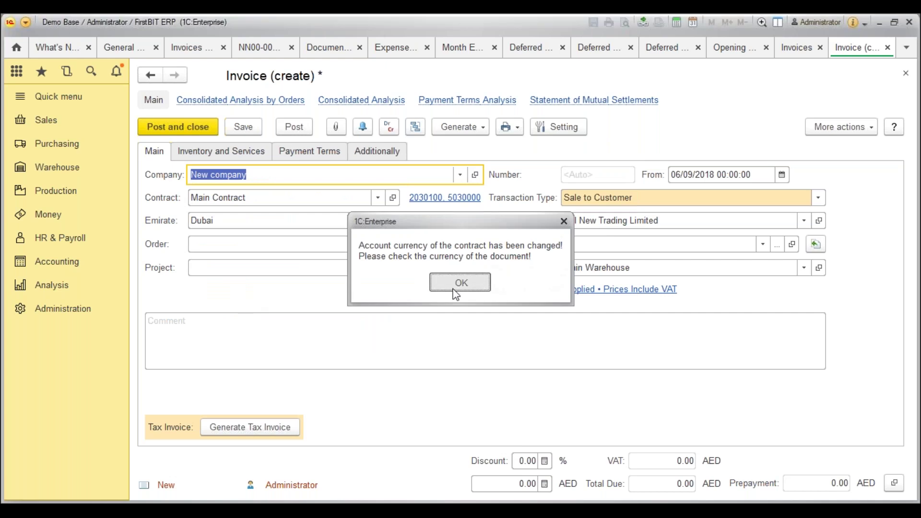
pyautogui.click(453, 290)
pyautogui.hotkey('ctrl', 'Return')
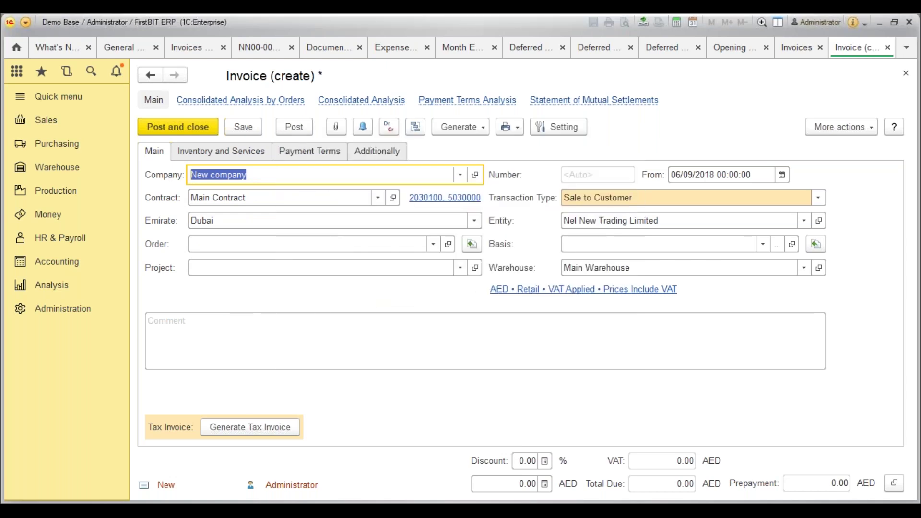
pyautogui.click(250, 152)
# Add a Fragance line, quantity 10 at 1,000, and apply a 10% total discount.
pyautogui.click(169, 178)
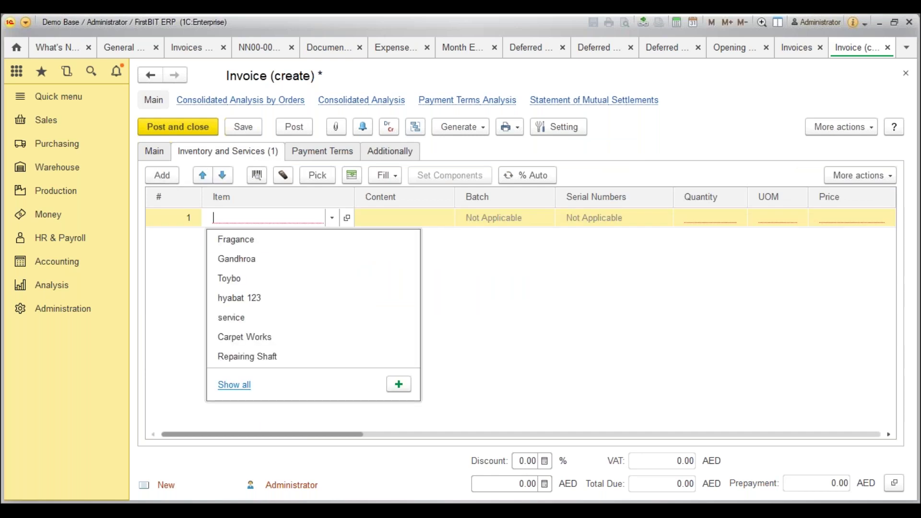
pyautogui.click(262, 242)
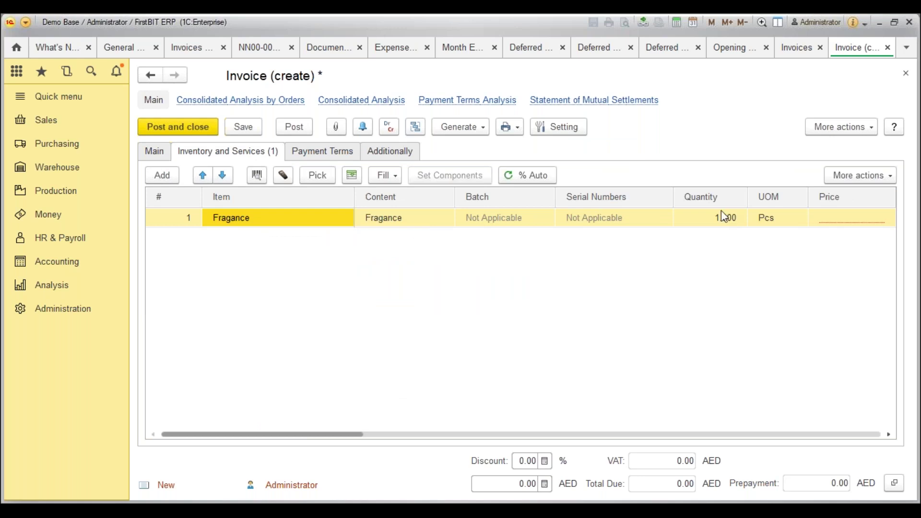
pyautogui.doubleClick(711, 218)
pyautogui.write('10')
pyautogui.press('Tab')
pyautogui.press('Tab')
pyautogui.write('1000')
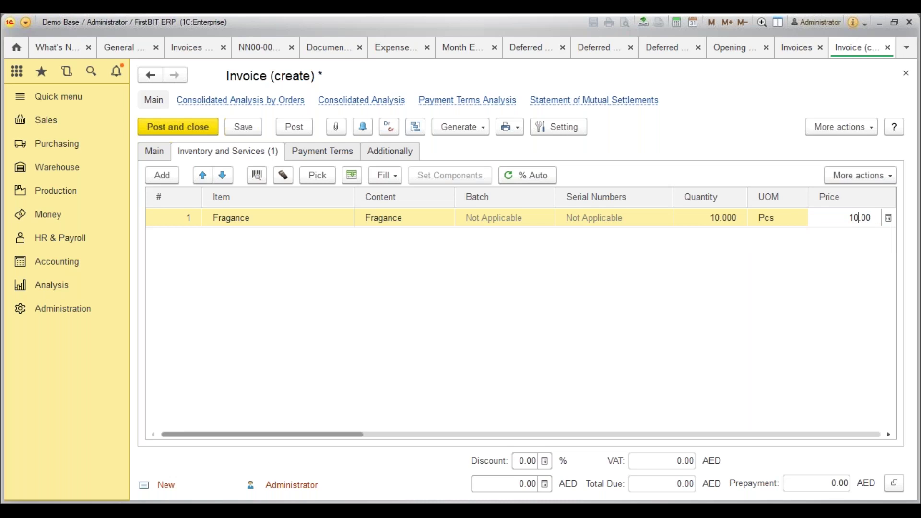
pyautogui.press('Tab')
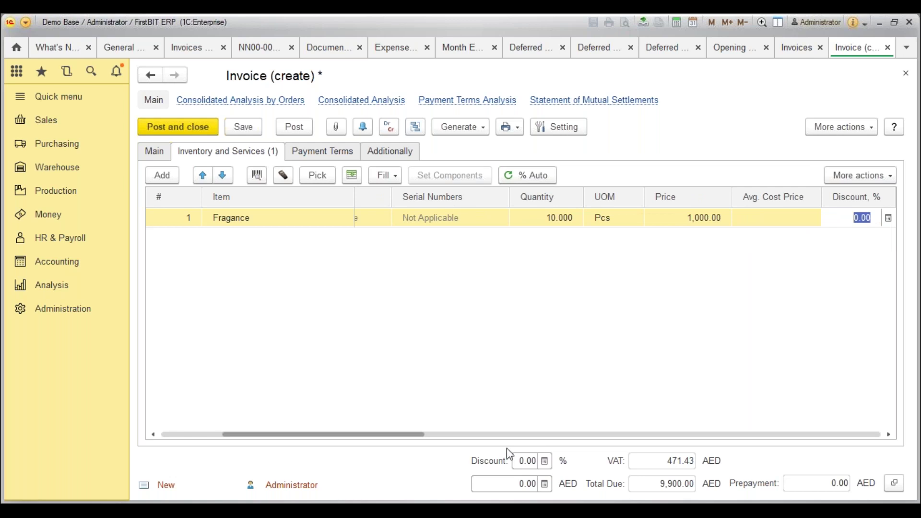
pyautogui.click(512, 462)
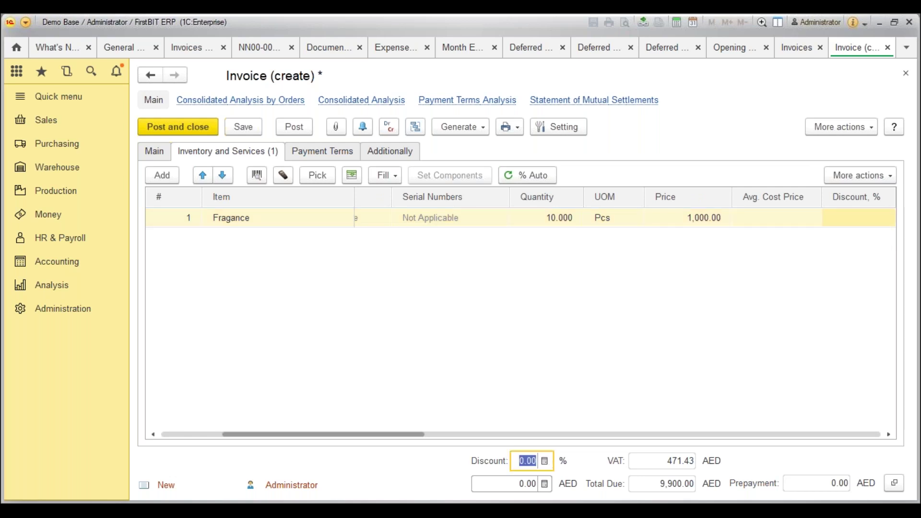
pyautogui.write('10')
pyautogui.click(507, 485)
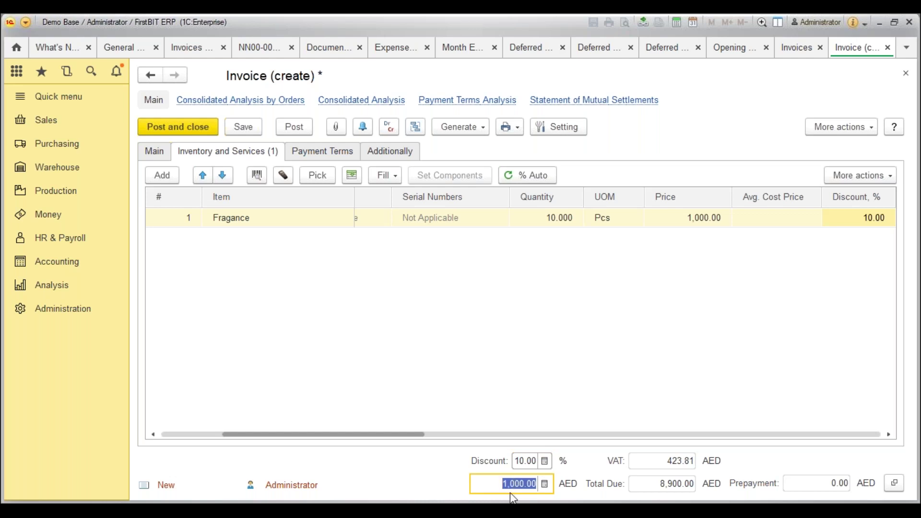
# Add a service line priced 5,000.00 and reapply the 10% total discount.
pyautogui.click(164, 181)
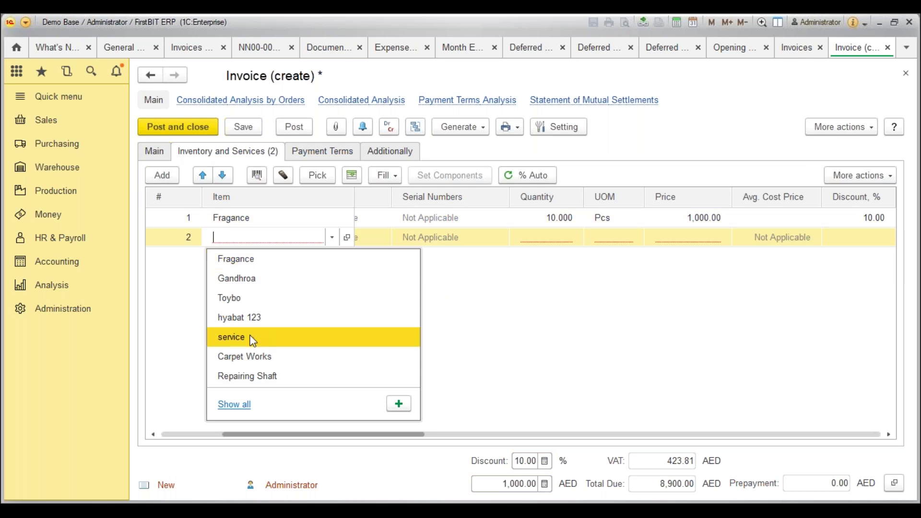
pyautogui.click(253, 339)
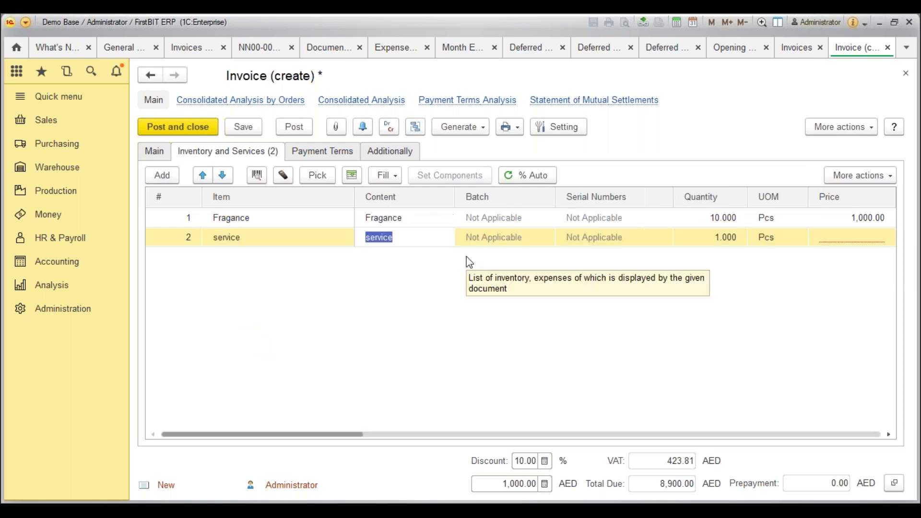
pyautogui.press('Tab')
pyautogui.write('1,')
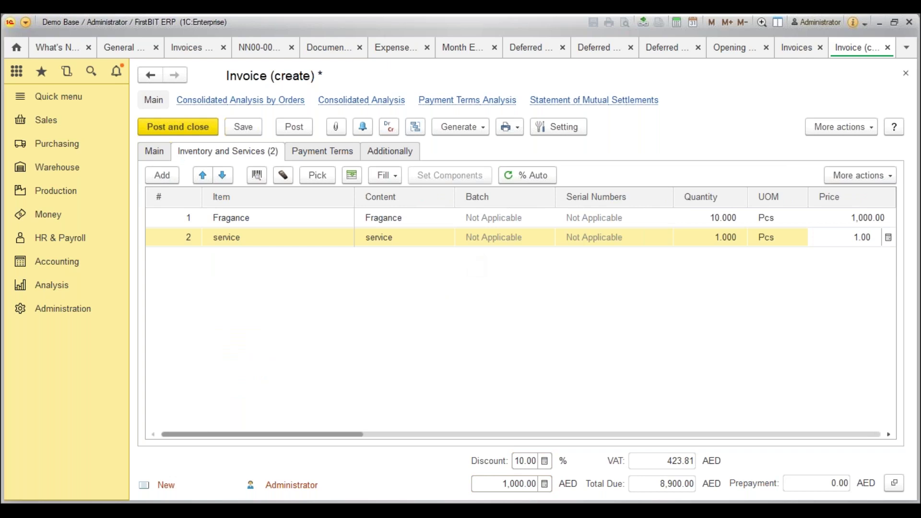
pyautogui.write('000')
pyautogui.press('BackSpace')
pyautogui.press('BackSpace')
pyautogui.press('BackSpace')
pyautogui.press('BackSpace')
pyautogui.write('5,000')
pyautogui.press('Tab')
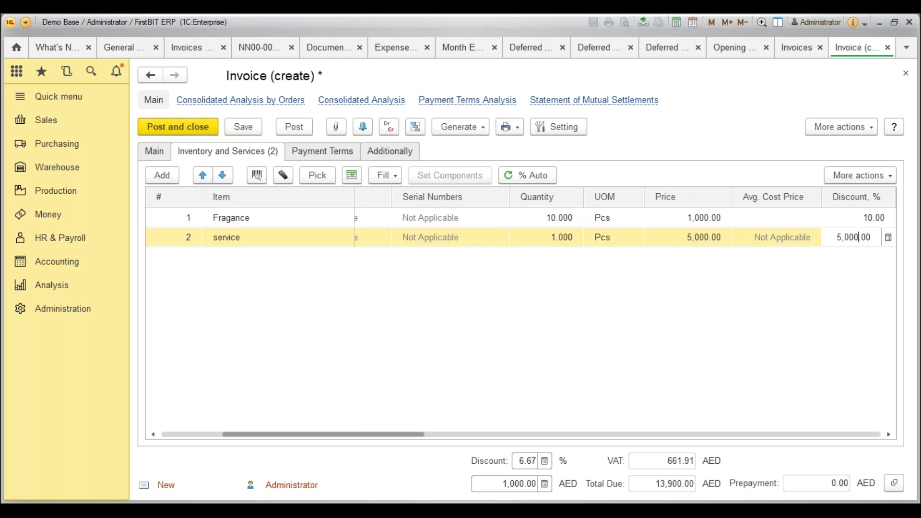
pyautogui.click(528, 461)
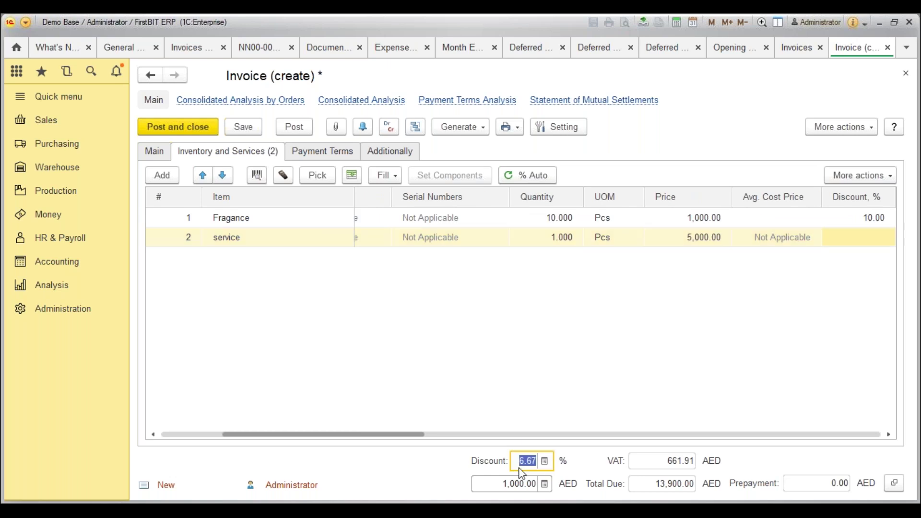
pyautogui.write('10')
pyautogui.press('Tab')
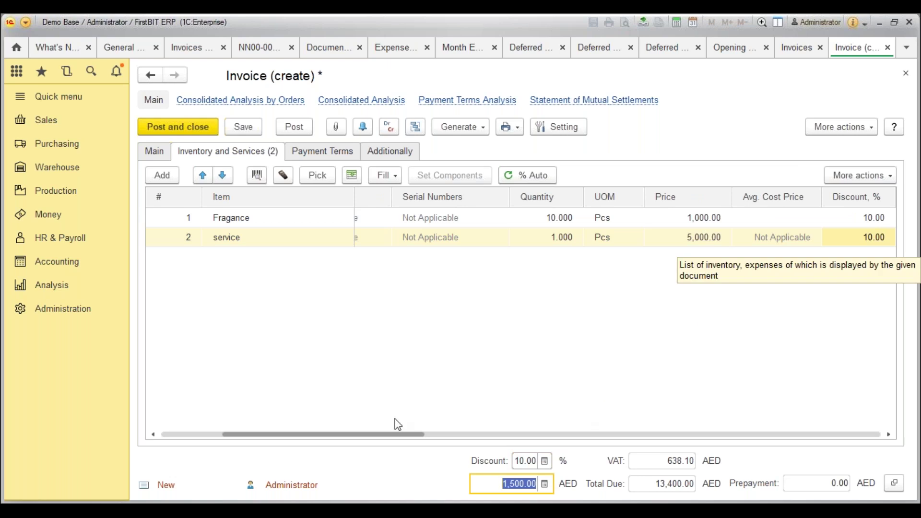
pyautogui.moveTo(391, 434); pyautogui.dragTo(579, 424)
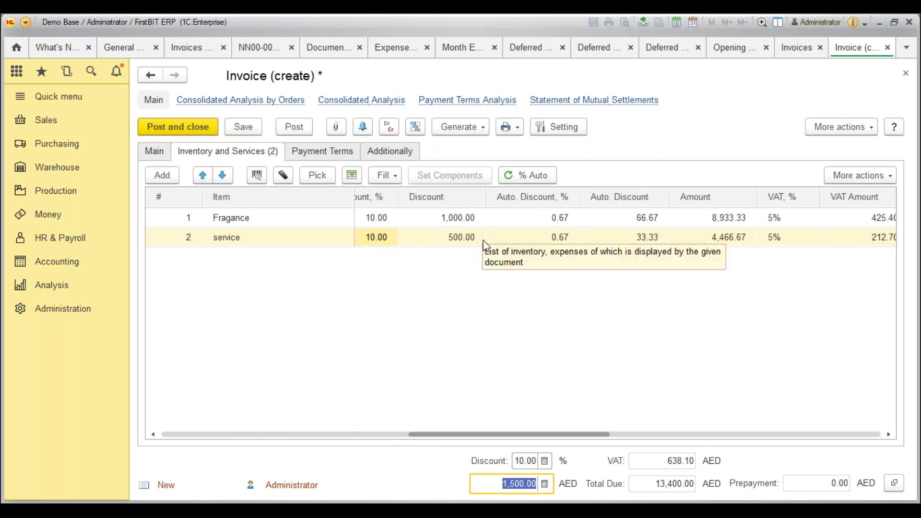
pyautogui.click(165, 155)
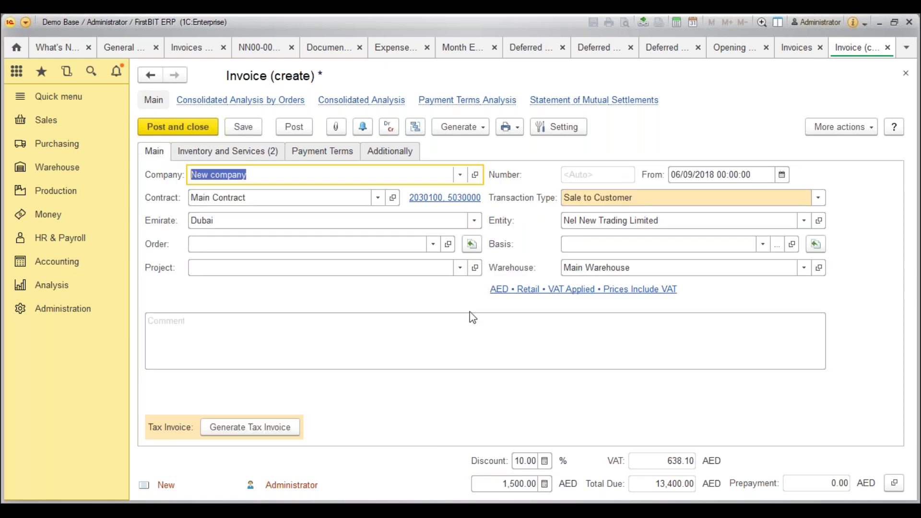
pyautogui.click(277, 150)
pyautogui.moveTo(492, 436); pyautogui.dragTo(352, 434)
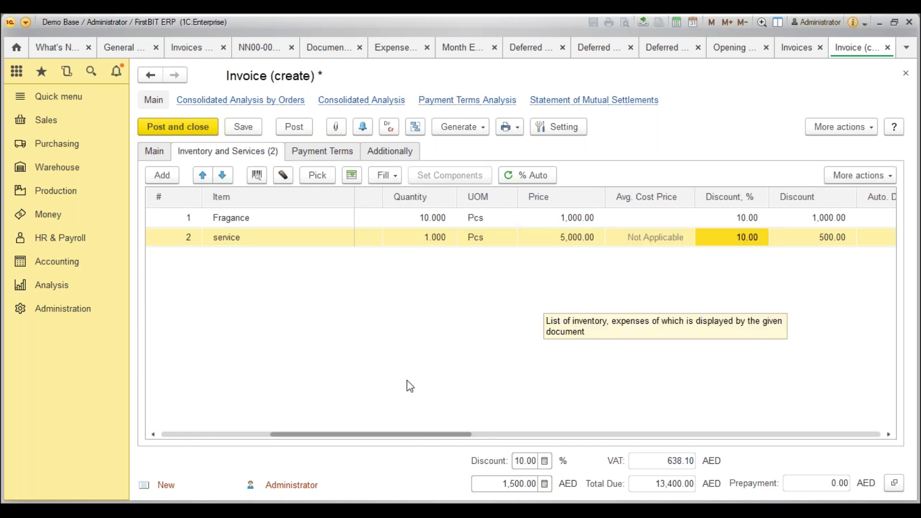
pyautogui.moveTo(385, 434); pyautogui.dragTo(458, 432)
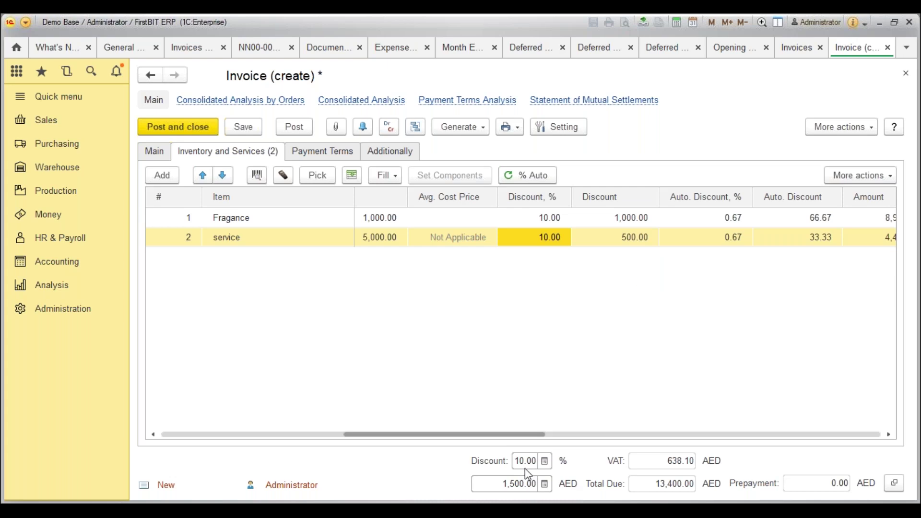
pyautogui.moveTo(477, 434); pyautogui.dragTo(261, 433)
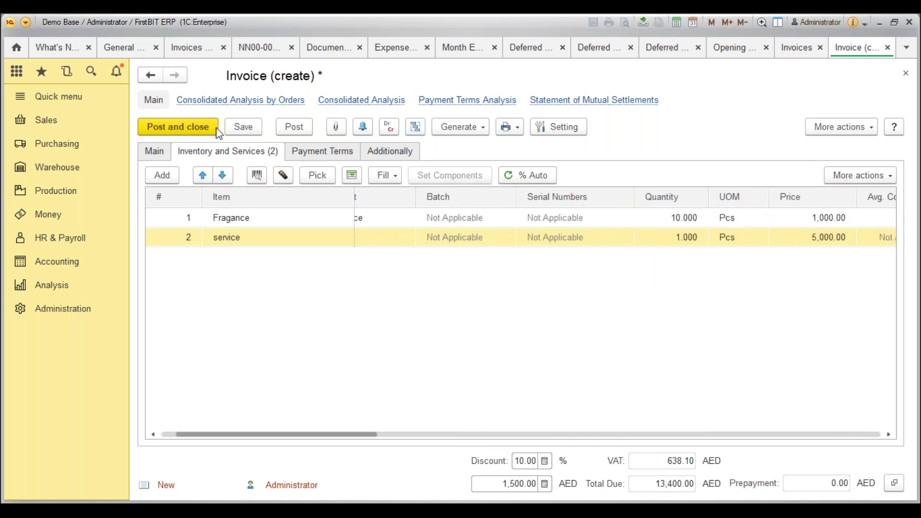
# Try posting, dismiss the out-of-stock error, and browse items for the Fragance line.
pyautogui.click(188, 131)
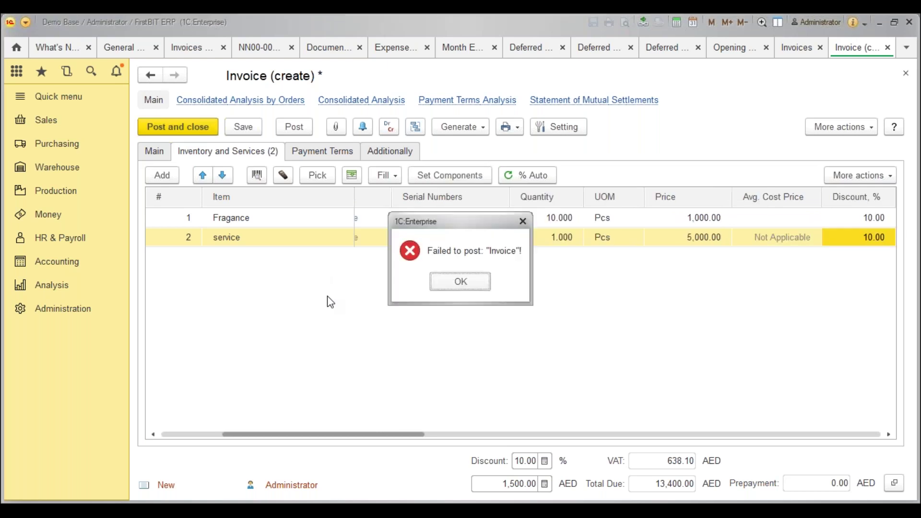
pyautogui.press('Return')
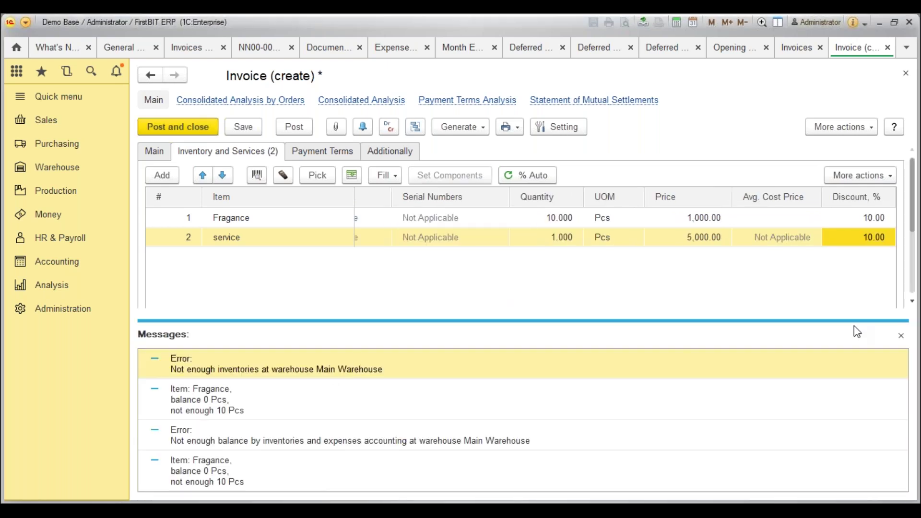
pyautogui.click(903, 336)
pyautogui.doubleClick(312, 218)
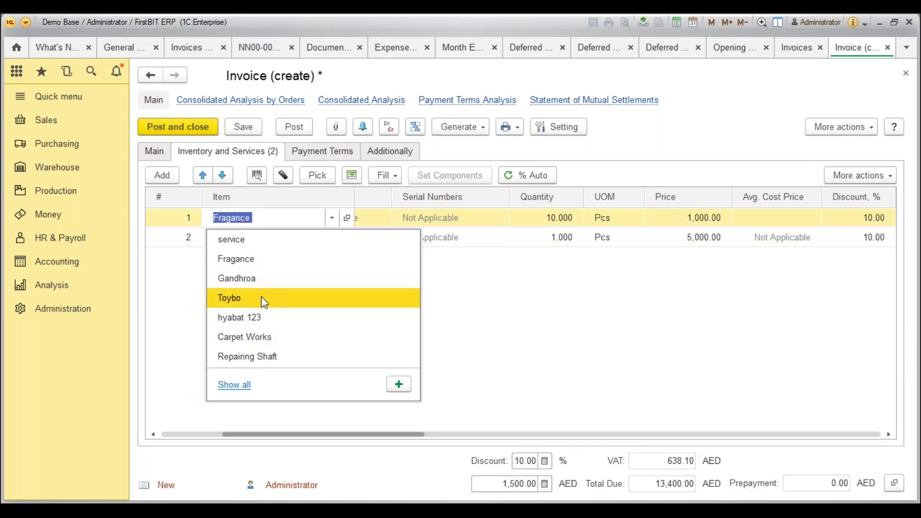
pyautogui.click(235, 386)
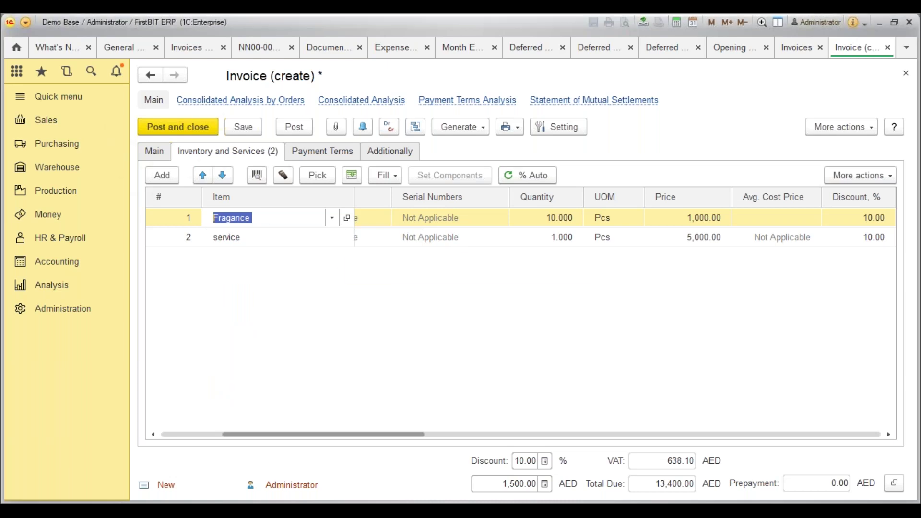
# Replace the first line with New item, quantity 10 at 1,000.00.
pyautogui.click(331, 218)
pyautogui.write('n')
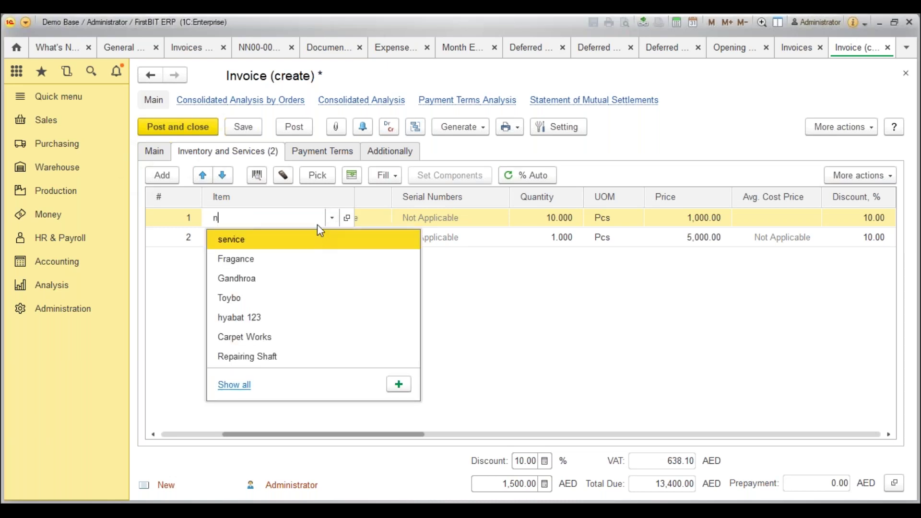
pyautogui.write('ew')
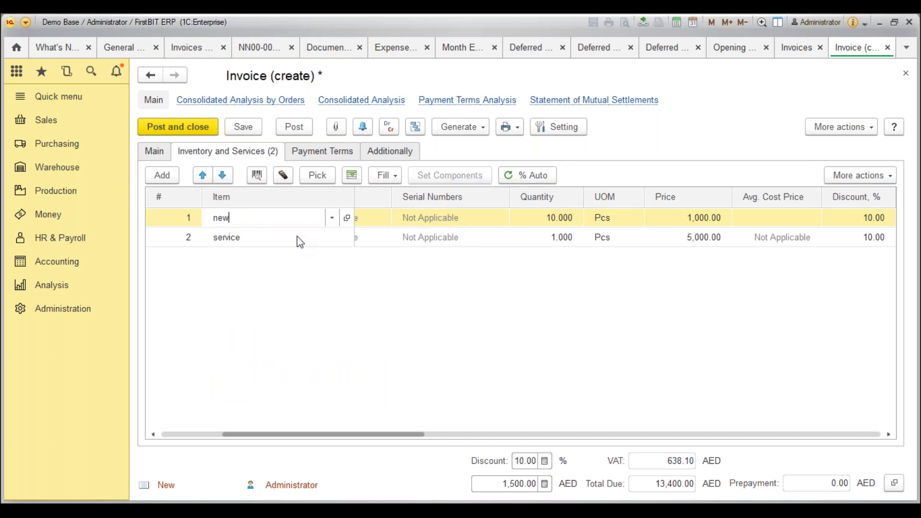
pyautogui.press('Tab')
pyautogui.write('10')
pyautogui.press('Tab')
pyautogui.write('1000')
pyautogui.press('Tab')
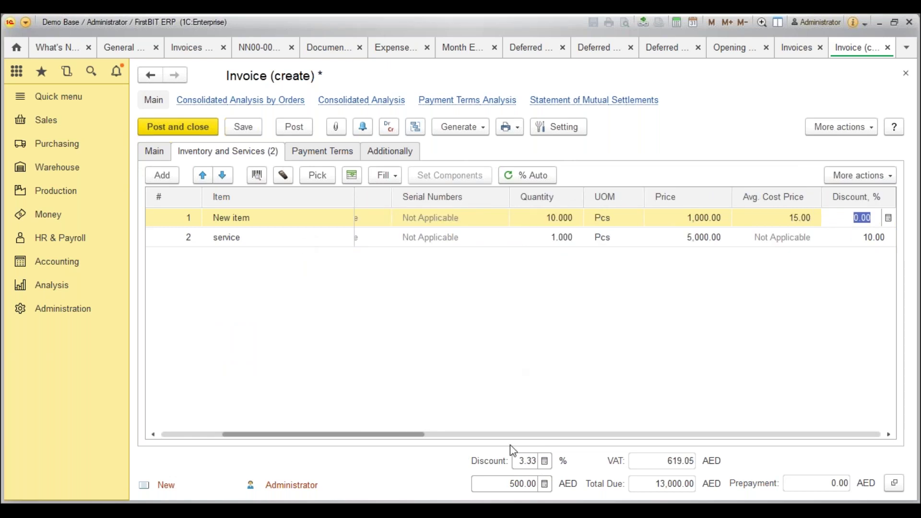
# Restore the 10% total discount, then post and close the invoice.
pyautogui.click(522, 461)
pyautogui.write('10')
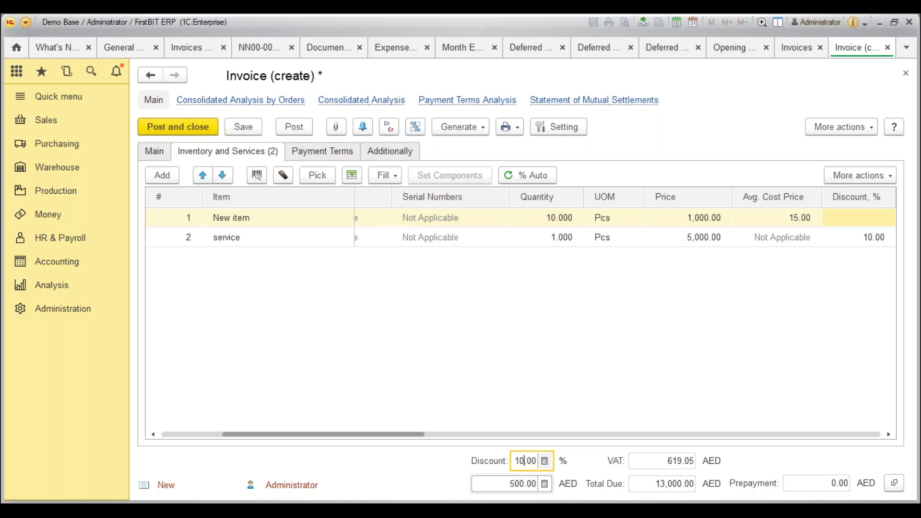
pyautogui.press('Tab')
pyautogui.click(285, 127)
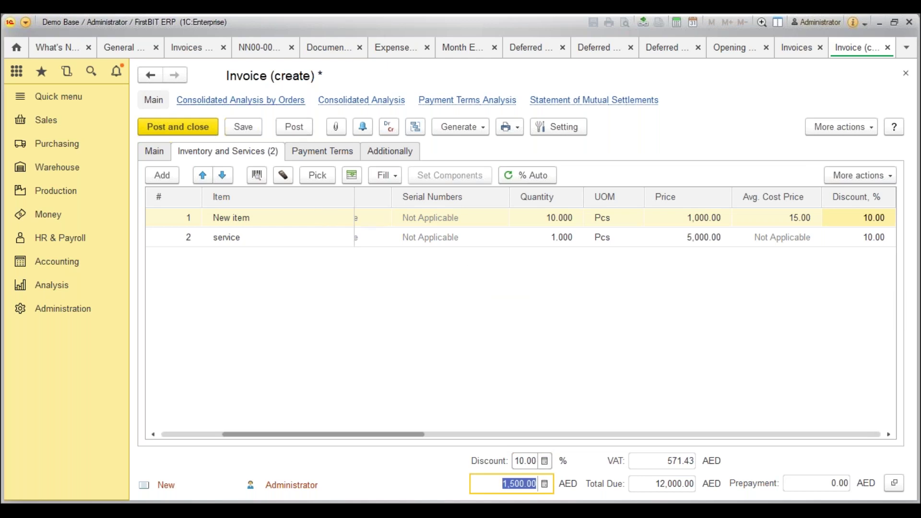
pyautogui.click(210, 127)
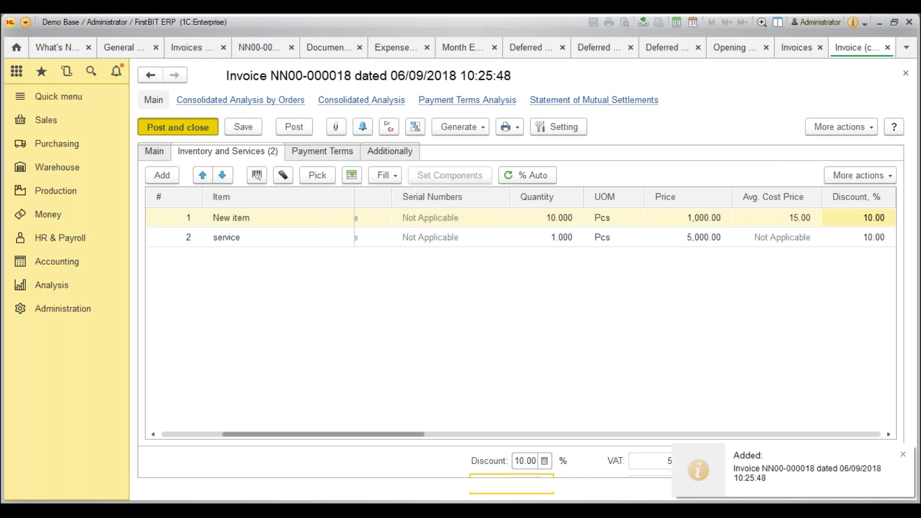
# Close the invoice, Invoices, Opening Balances and Deferred Expenses tabs, discarding unsaved changes.
pyautogui.click(329, 450)
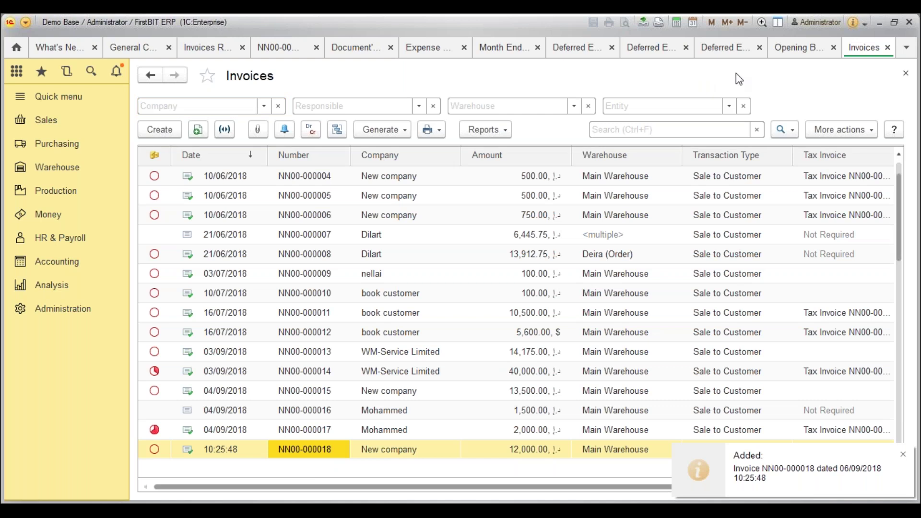
pyautogui.click(888, 48)
pyautogui.click(887, 48)
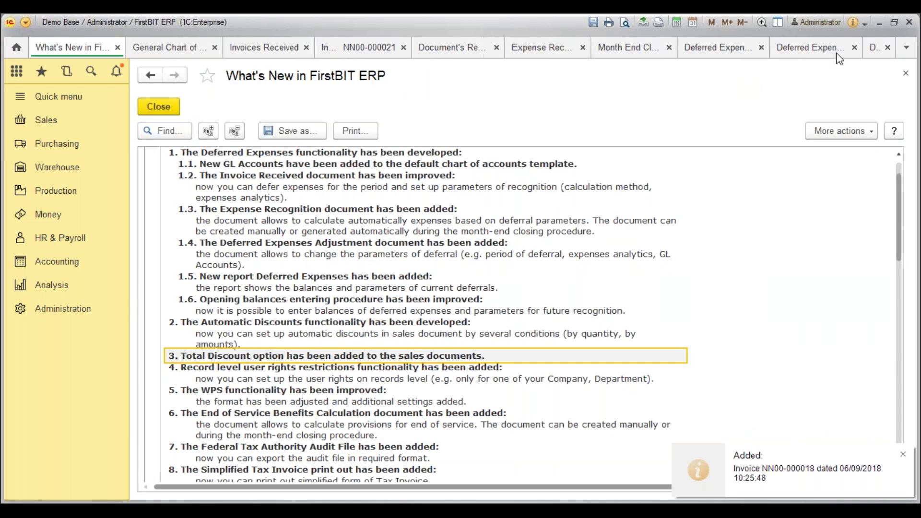
pyautogui.click(888, 48)
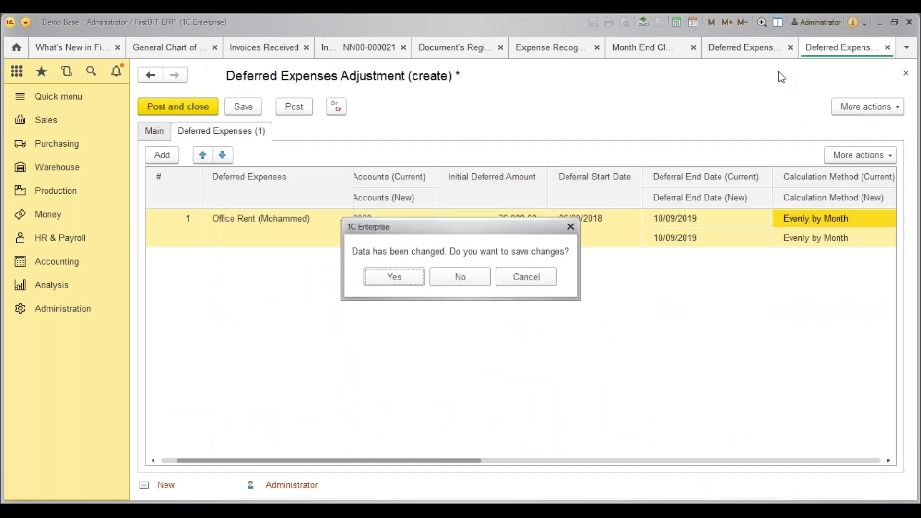
pyautogui.click(471, 283)
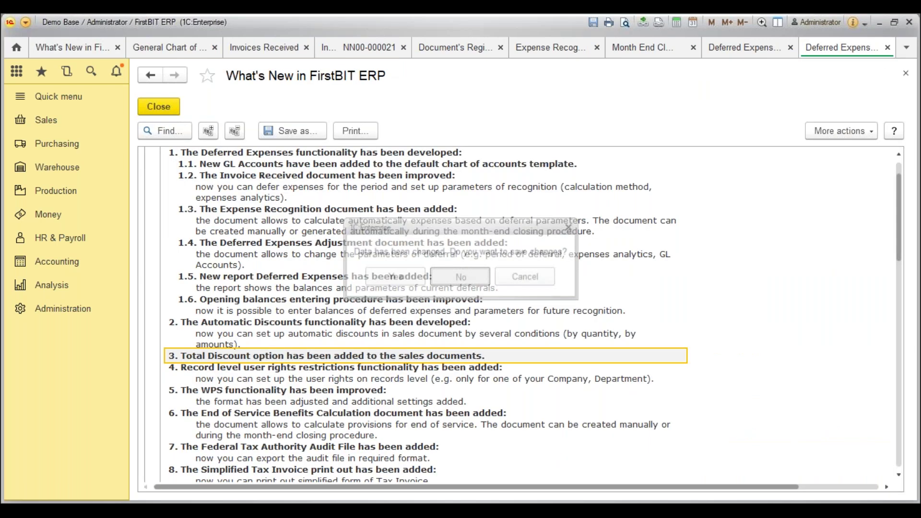
pyautogui.click(889, 48)
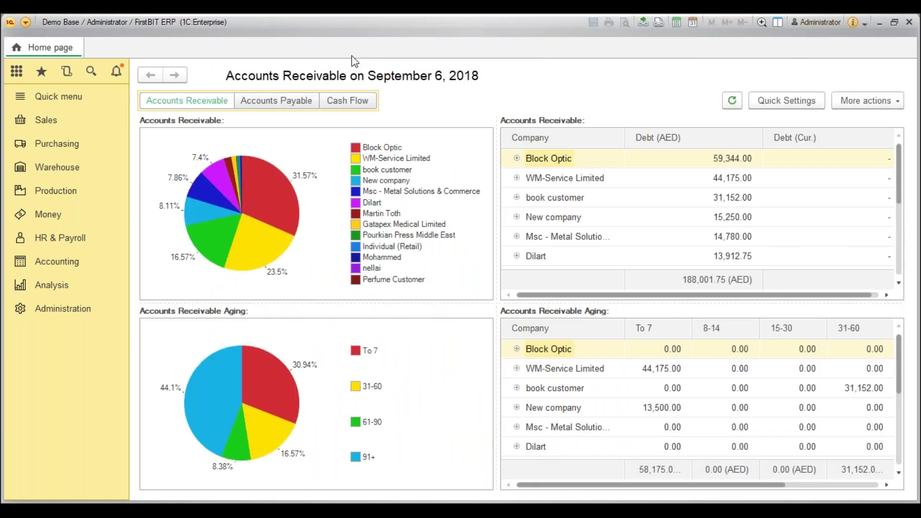
# Reopen What's New and mark the Invoice Received and Automatic Discounts notes.
pyautogui.click(65, 96)
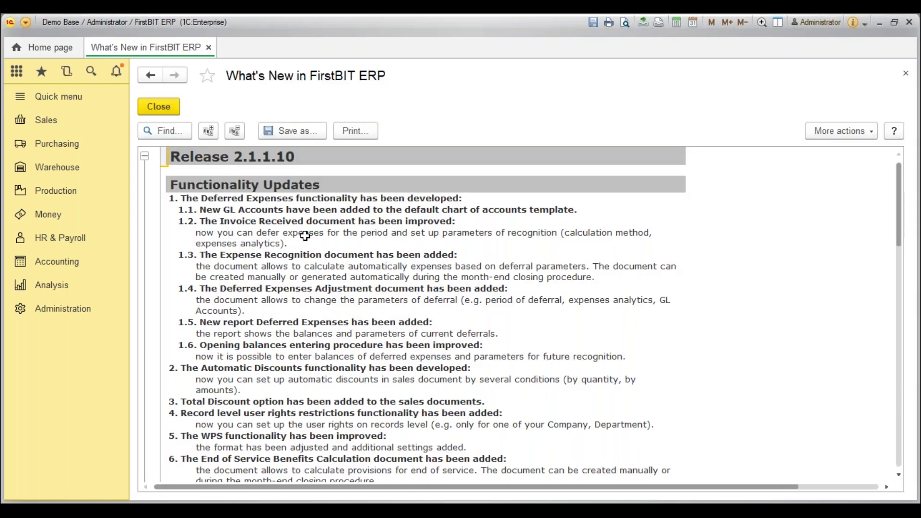
pyautogui.click(305, 236)
pyautogui.scroll(-2, 302, 387)
pyautogui.click(275, 334)
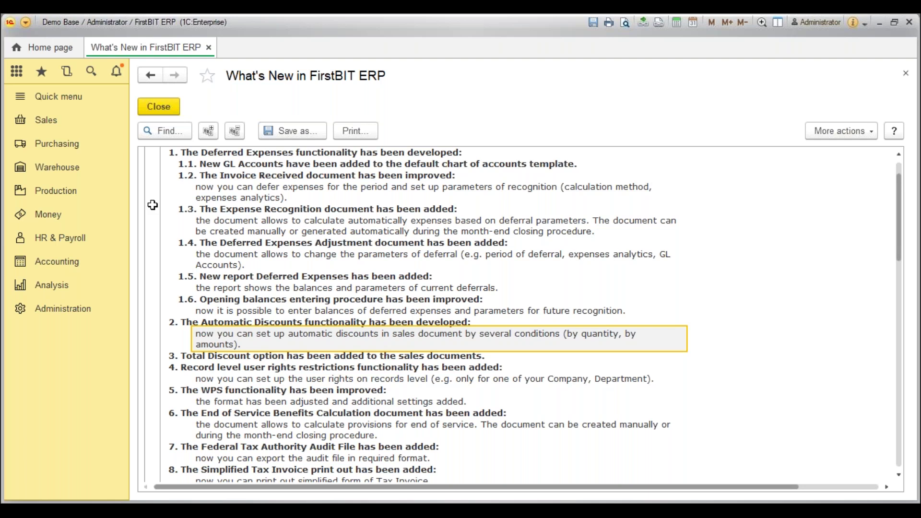
# Check Administration's Settings: Sales page, where discounts and markups in sales documents are enabled.
pyautogui.click(61, 127)
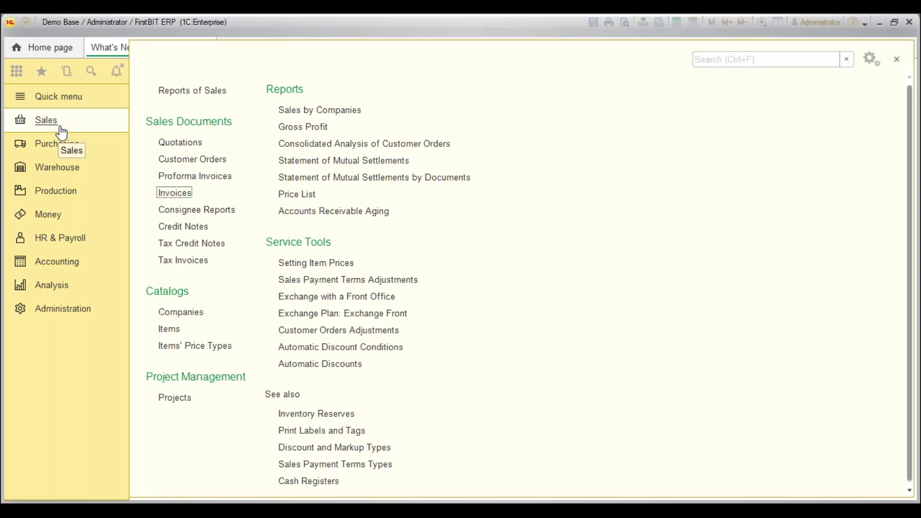
pyautogui.click(85, 308)
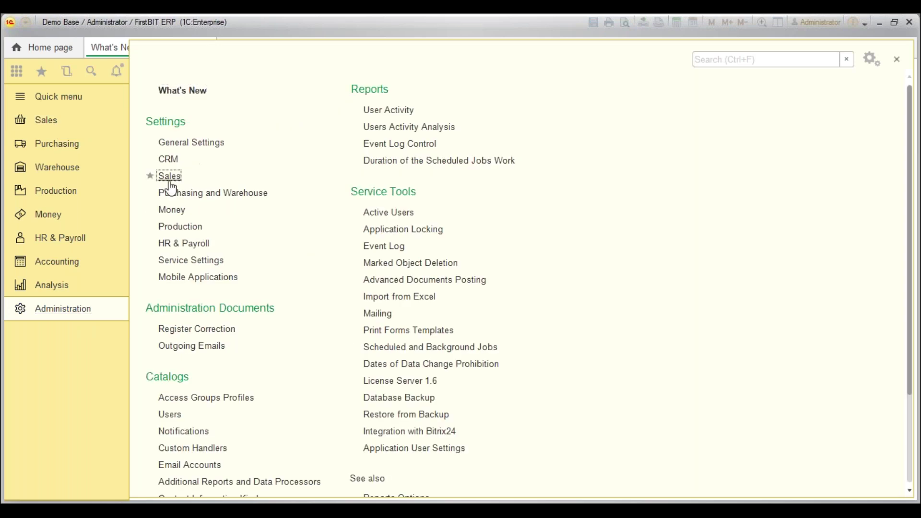
pyautogui.click(169, 176)
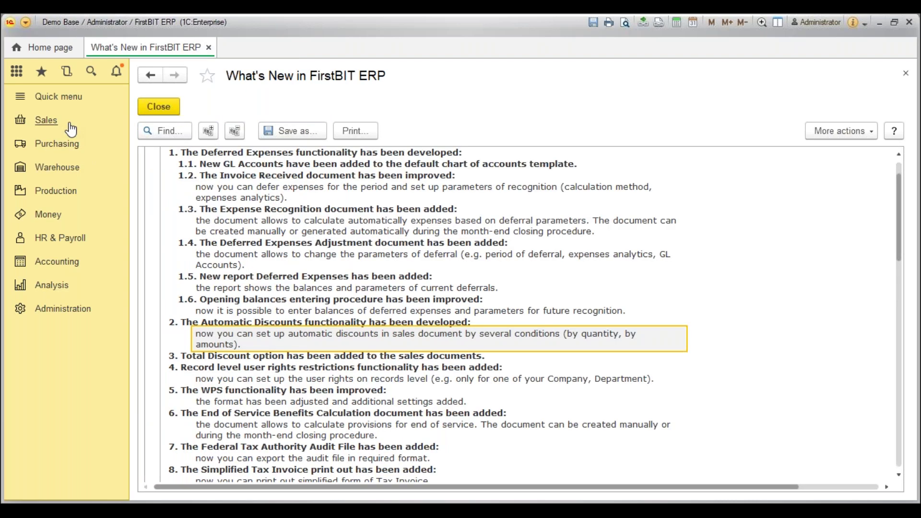
# Show the Sales section panel listing Automatic Discount Conditions and Automatic Discounts.
pyautogui.click(70, 128)
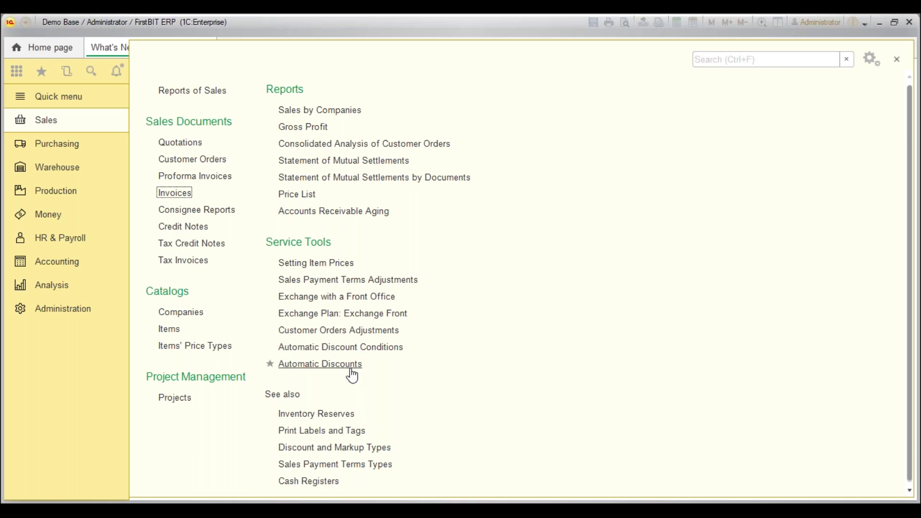
# Create a new discount condition from the Automatic Discount Conditions list.
pyautogui.click(353, 348)
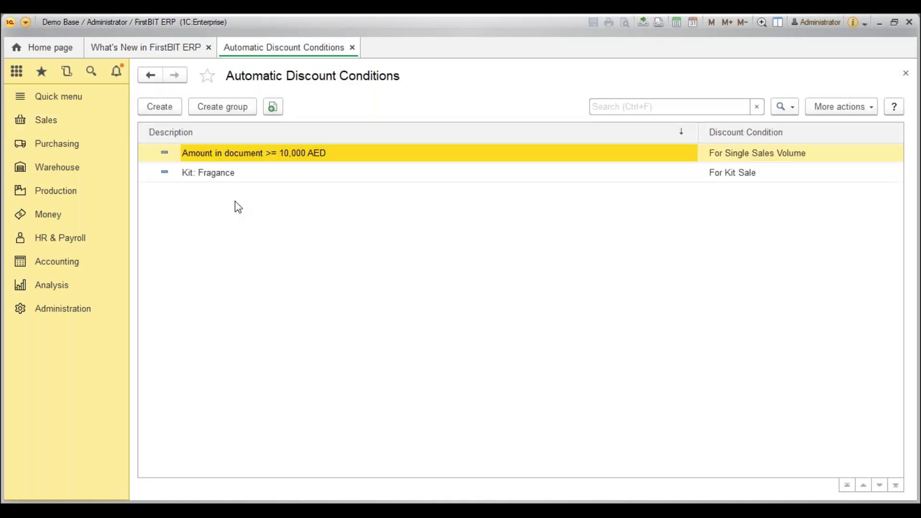
pyautogui.click(168, 110)
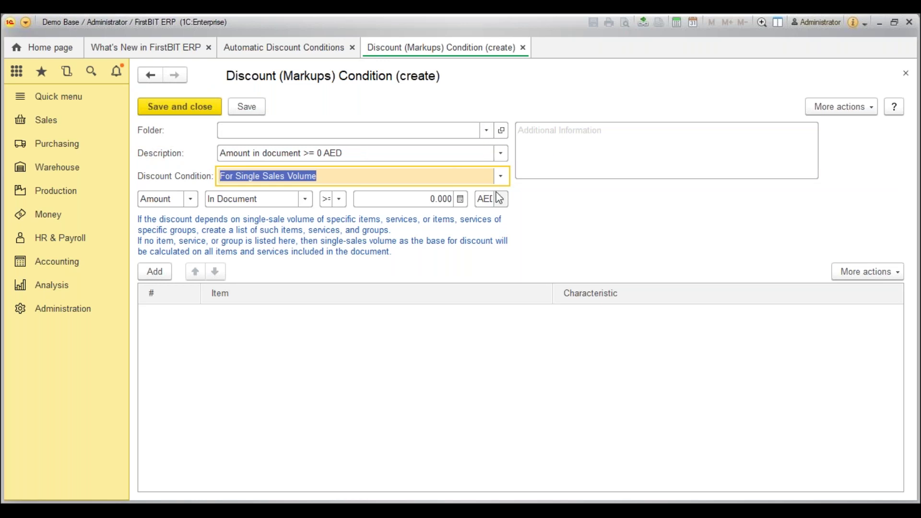
# Define the condition as For Single Sales Volume, Amount In Document, with a 10,000 AED threshold.
pyautogui.click(409, 153)
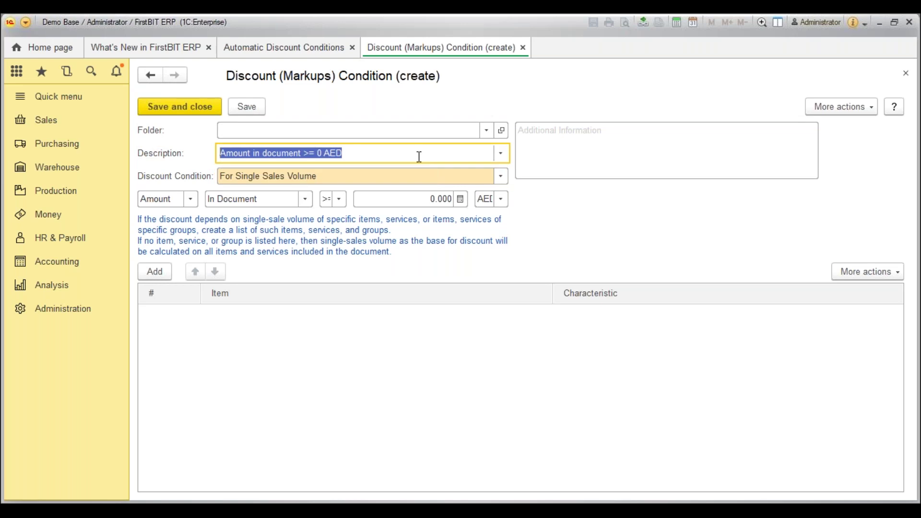
pyautogui.click(501, 180)
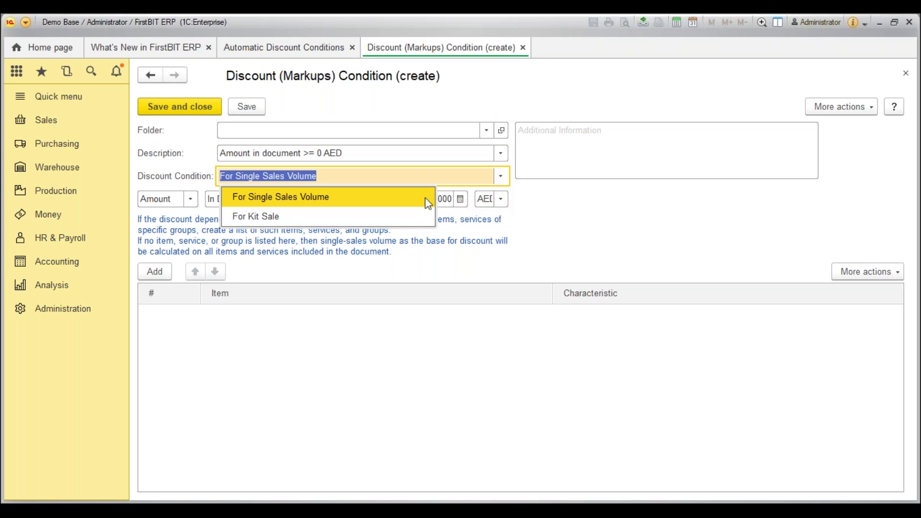
pyautogui.click(425, 199)
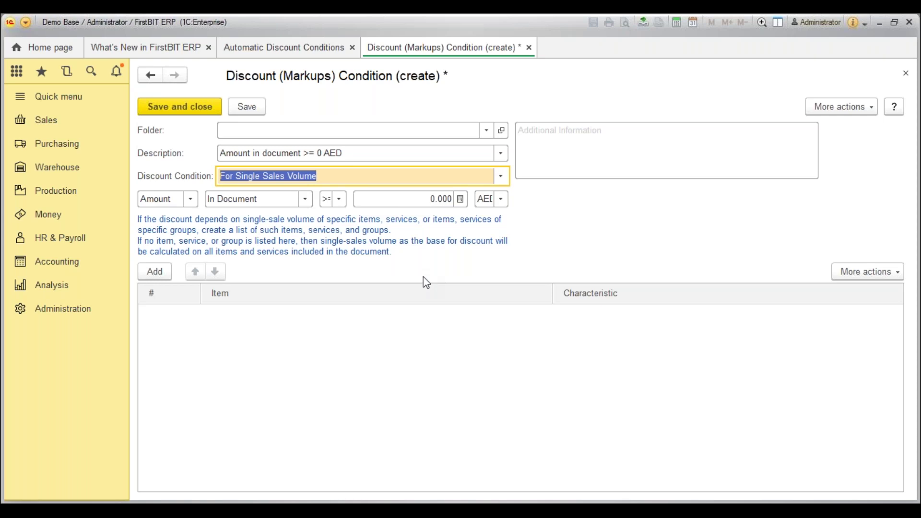
pyautogui.click(196, 202)
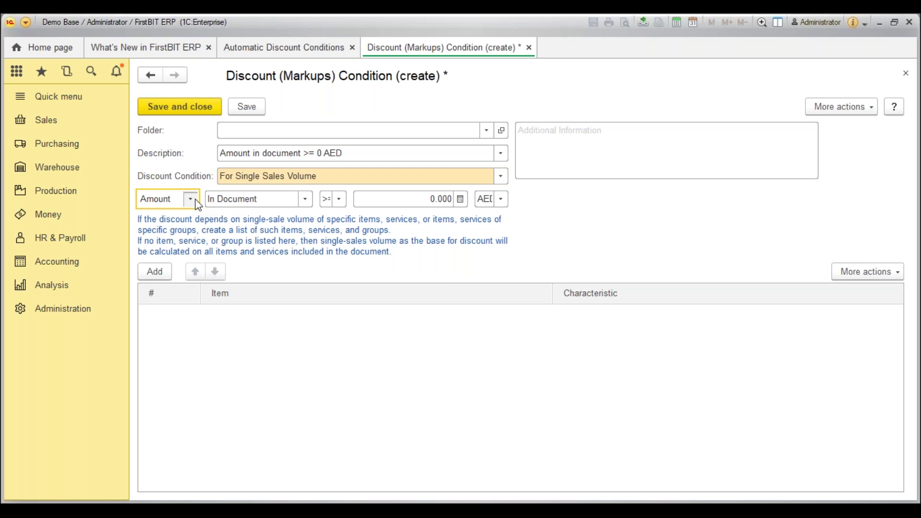
pyautogui.click(198, 204)
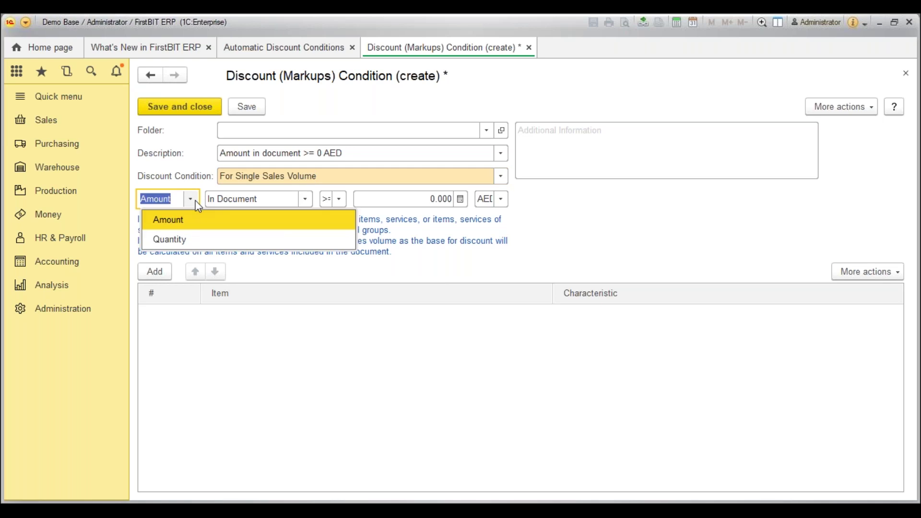
pyautogui.click(200, 229)
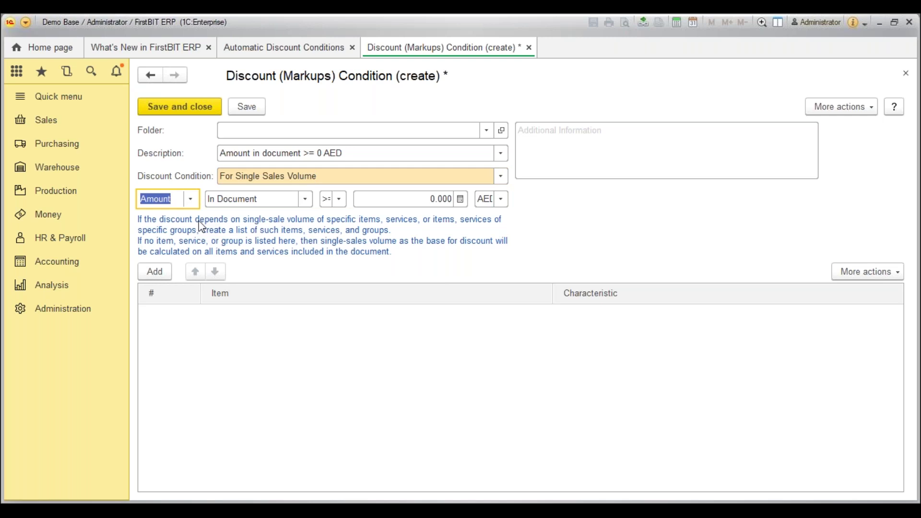
pyautogui.click(305, 200)
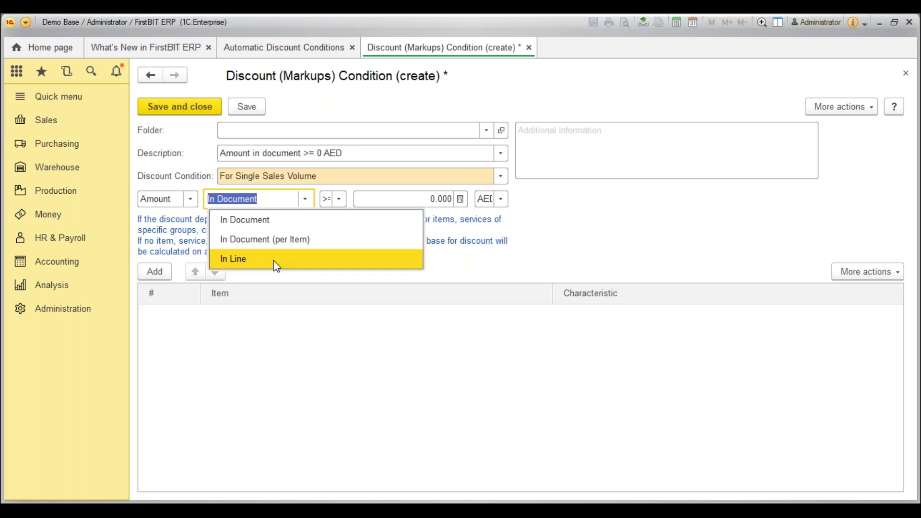
pyautogui.click(273, 226)
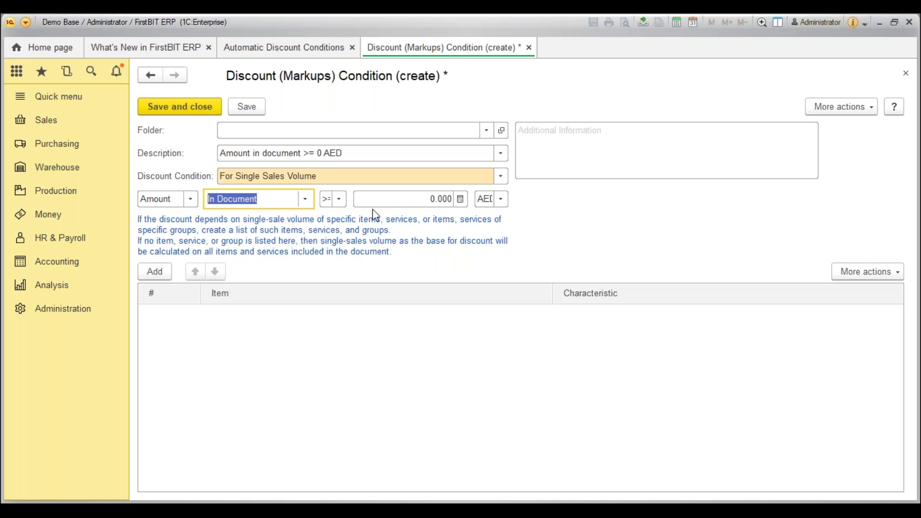
pyautogui.click(384, 200)
pyautogui.write('10,000')
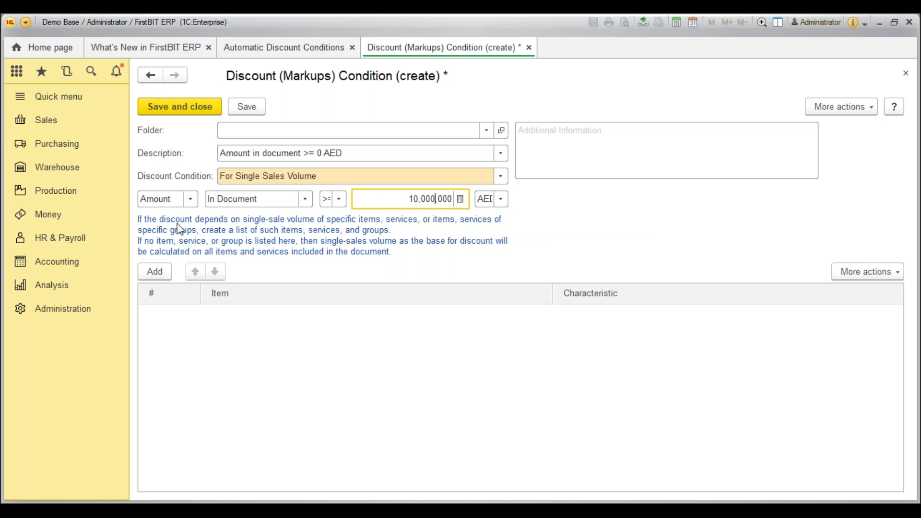
# Add a New item row to the condition's item list from the full catalog.
pyautogui.click(152, 271)
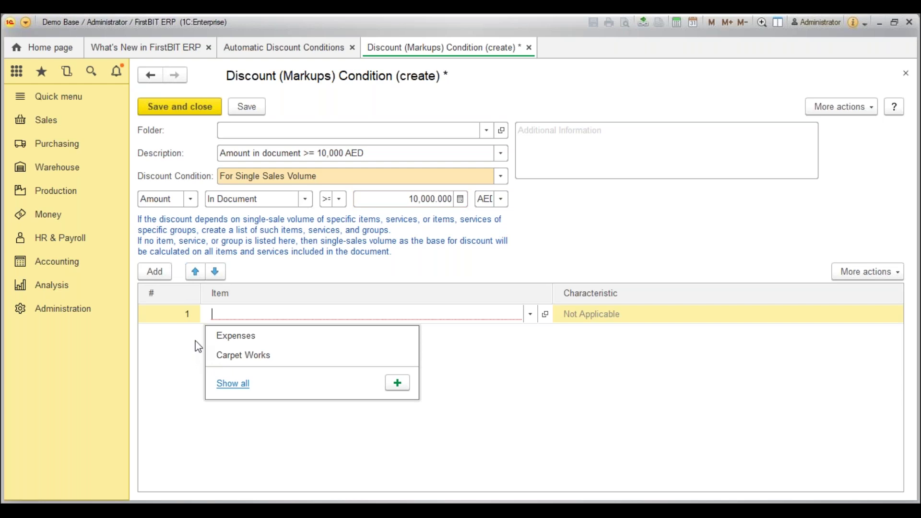
pyautogui.click(234, 383)
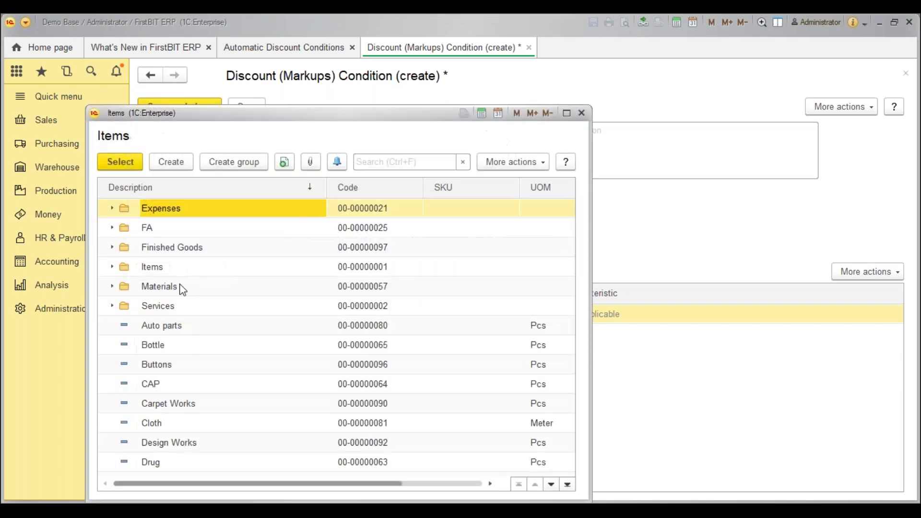
pyautogui.scroll(-1, 212, 439)
pyautogui.scroll(-7, 213, 438)
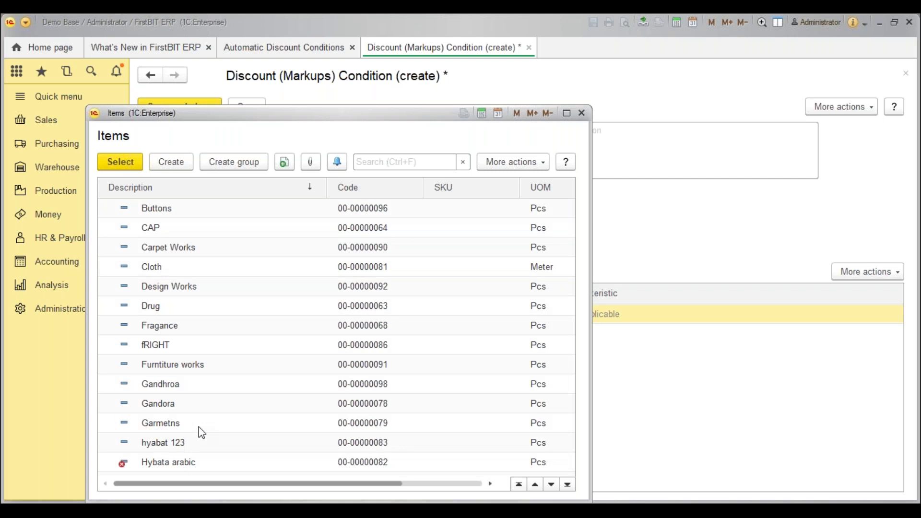
pyautogui.scroll(-7, 202, 433)
pyautogui.doubleClick(187, 406)
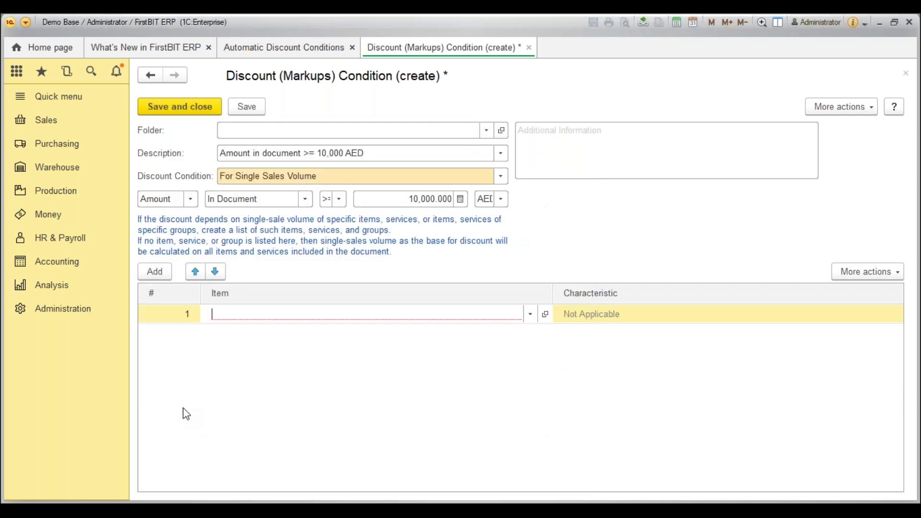
# Delete the New item row so the 10,000 AED threshold covers all items.
pyautogui.click(636, 320)
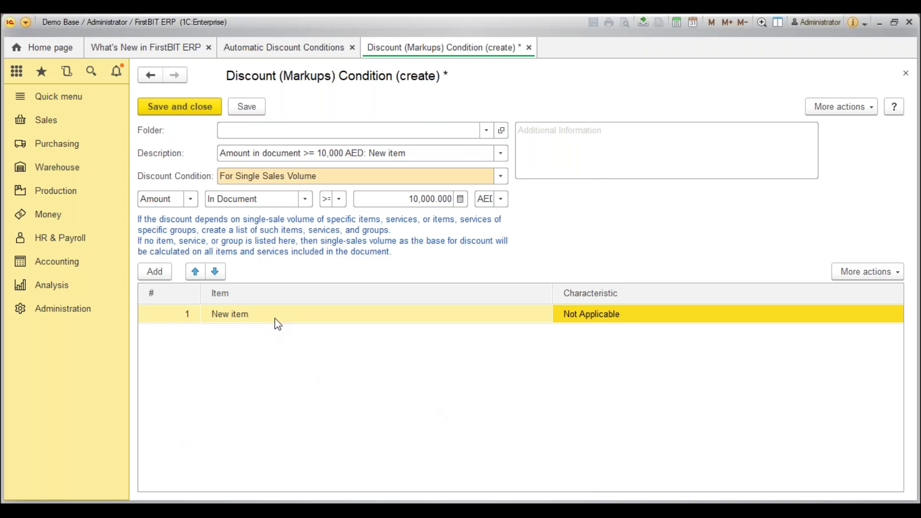
pyautogui.click(288, 312)
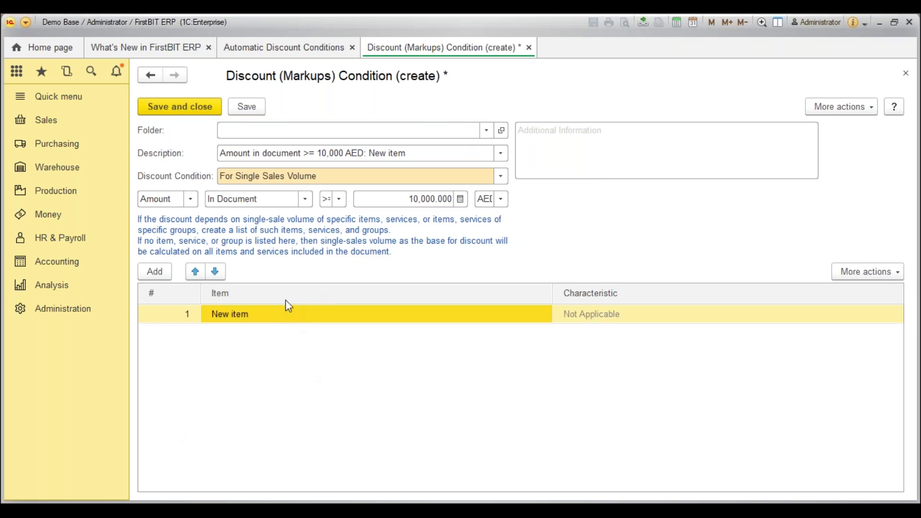
pyautogui.click(372, 197)
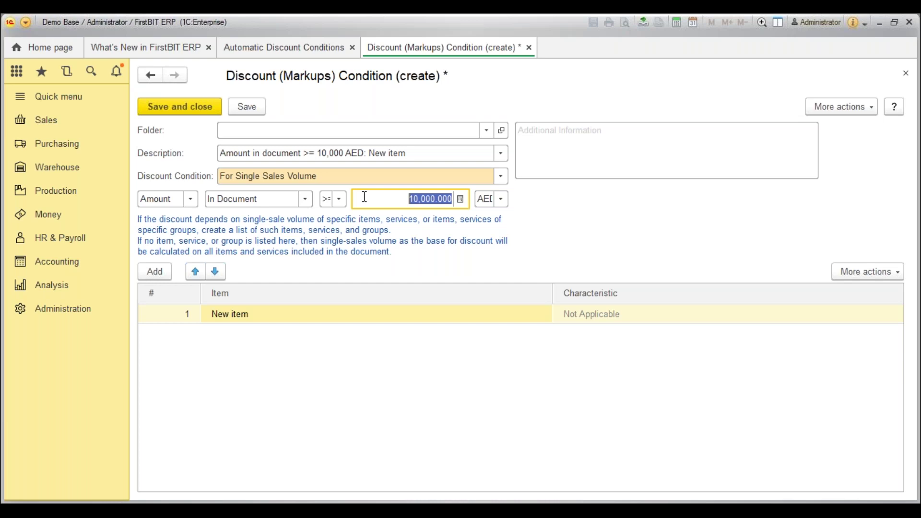
pyautogui.click(377, 322)
pyautogui.rightClick(377, 322)
pyautogui.click(396, 369)
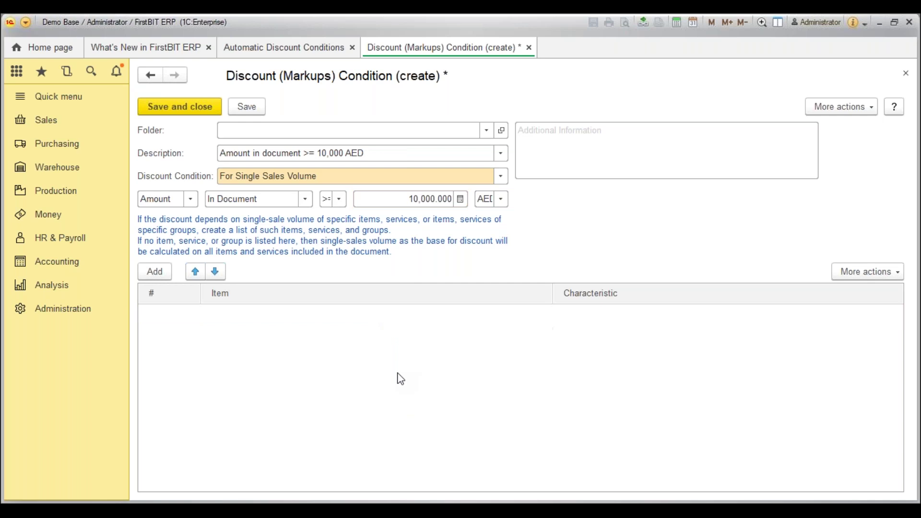
# Save the 10,000 AED condition and return to the conditions list.
pyautogui.click(199, 110)
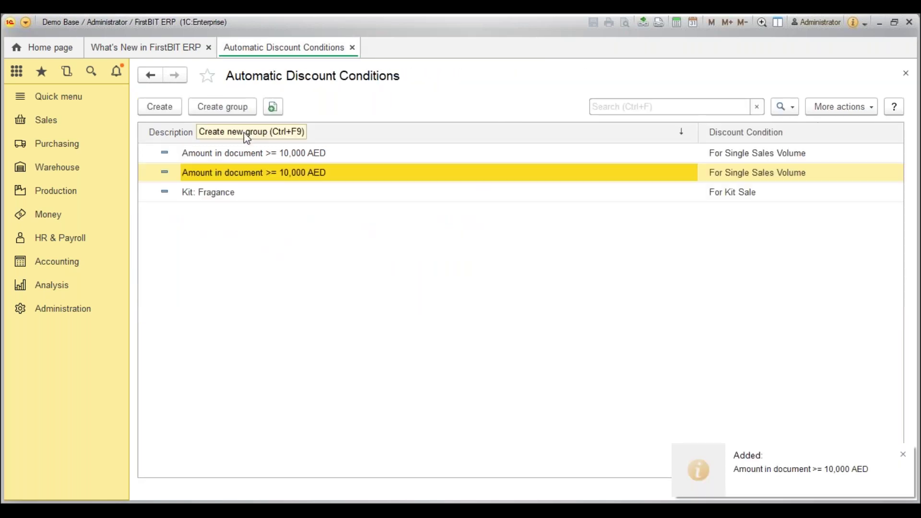
pyautogui.rightClick(282, 175)
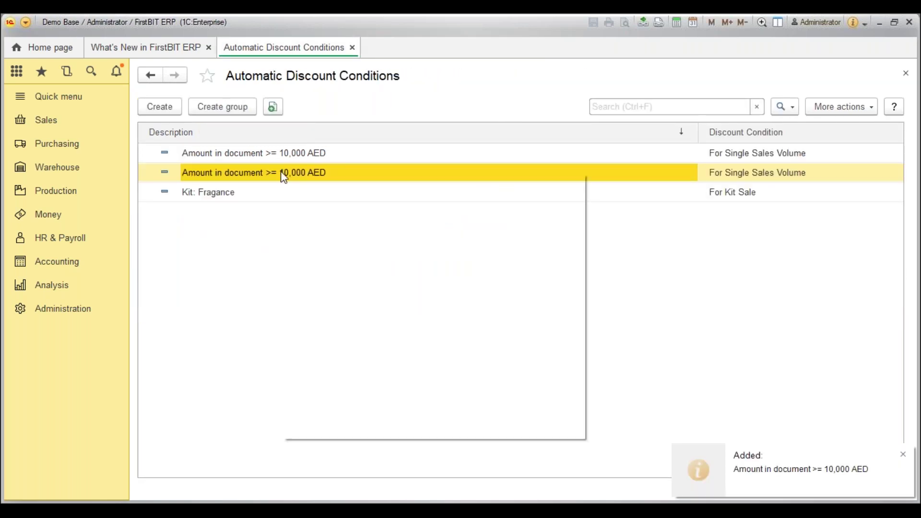
pyautogui.press('Escape')
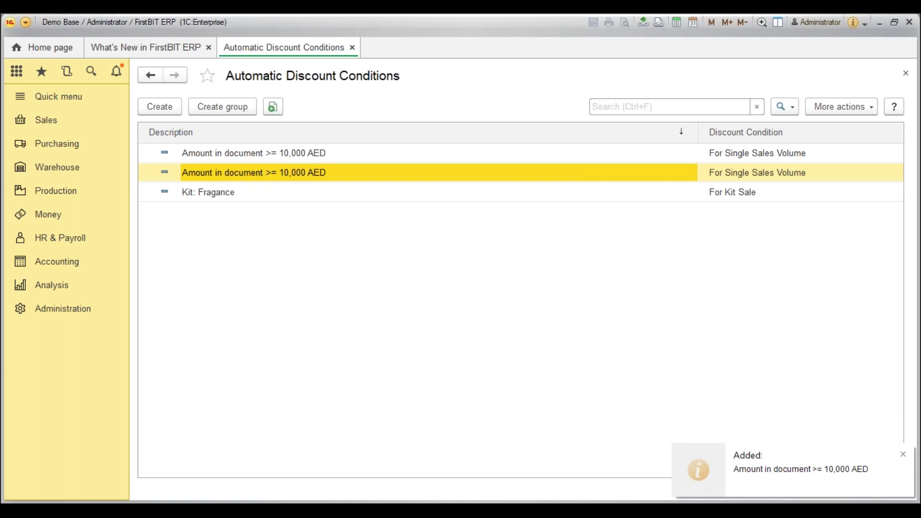
# Save a condition with a 5,000 AED threshold and reopen it.
pyautogui.doubleClick(354, 173)
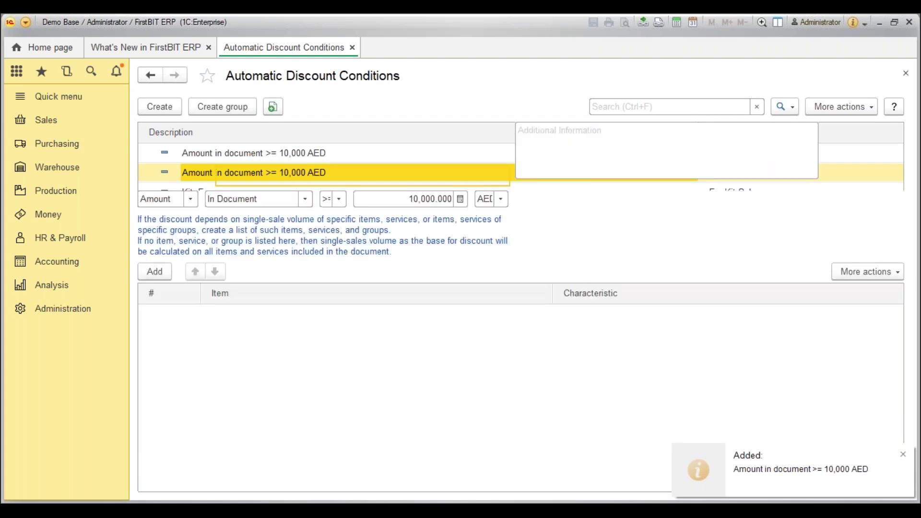
pyautogui.tripleClick(410, 198)
pyautogui.write('5000')
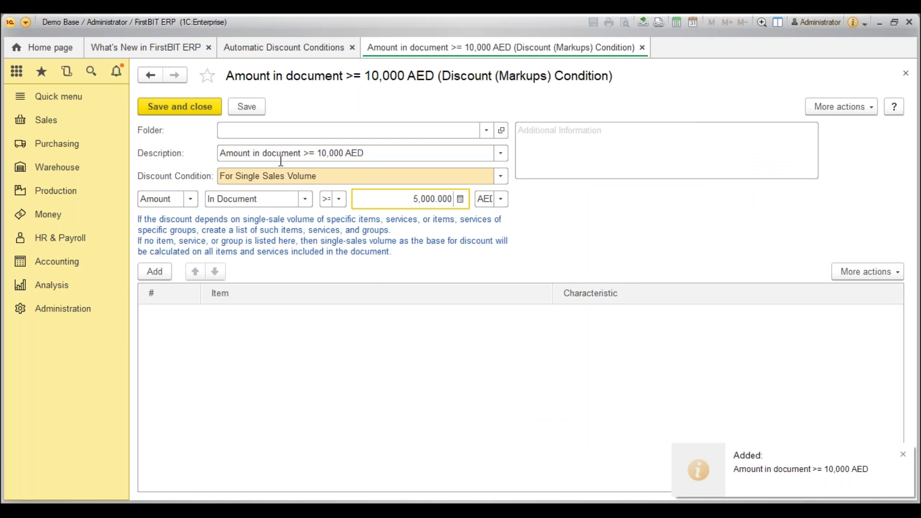
pyautogui.click(197, 111)
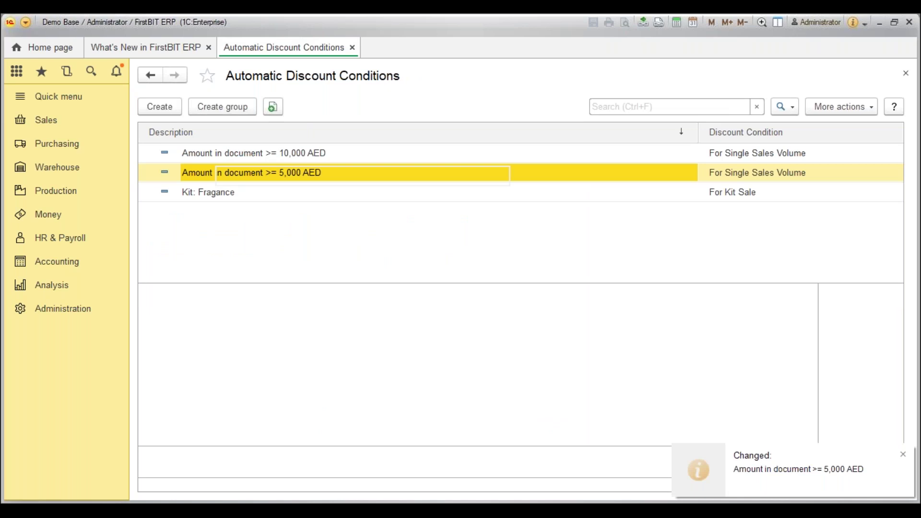
pyautogui.doubleClick(260, 175)
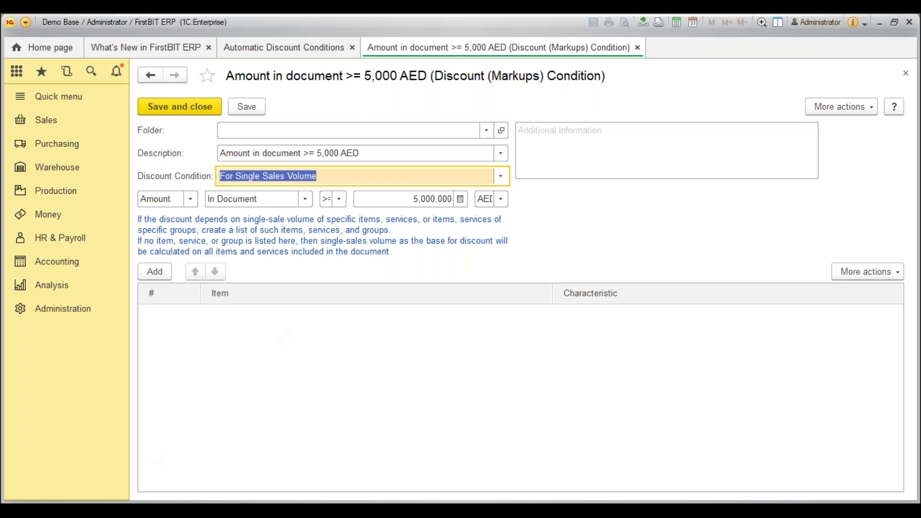
pyautogui.click(403, 199)
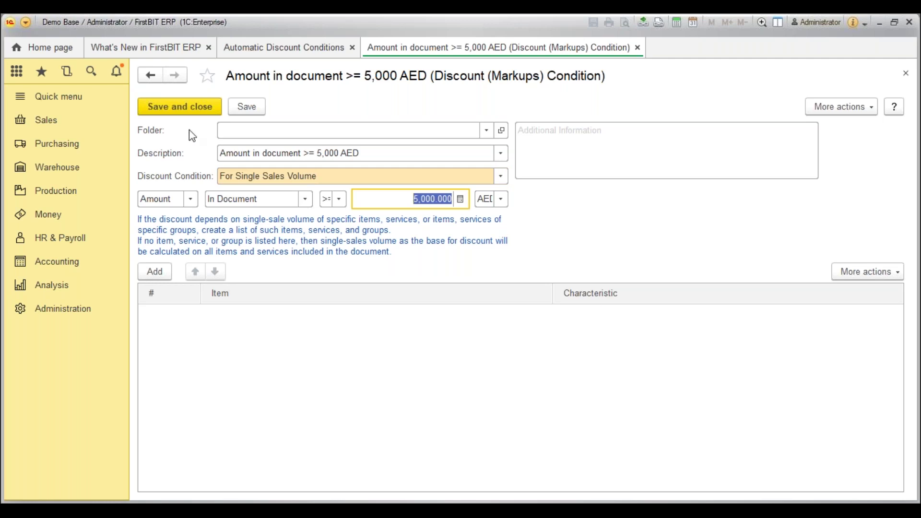
pyautogui.click(319, 180)
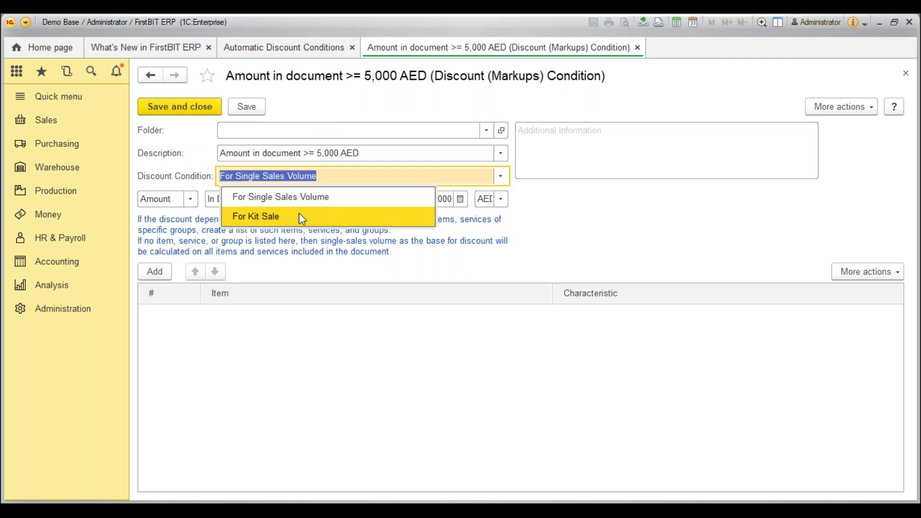
pyautogui.click(299, 215)
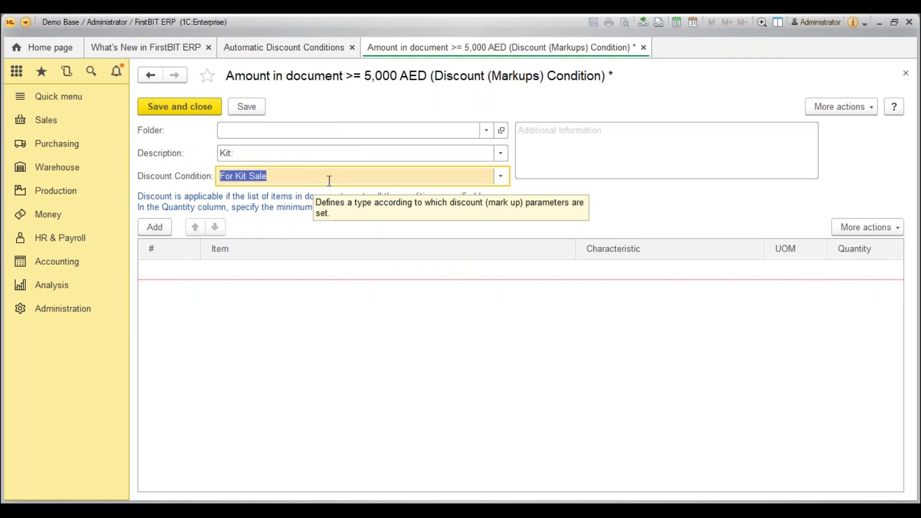
pyautogui.click(158, 228)
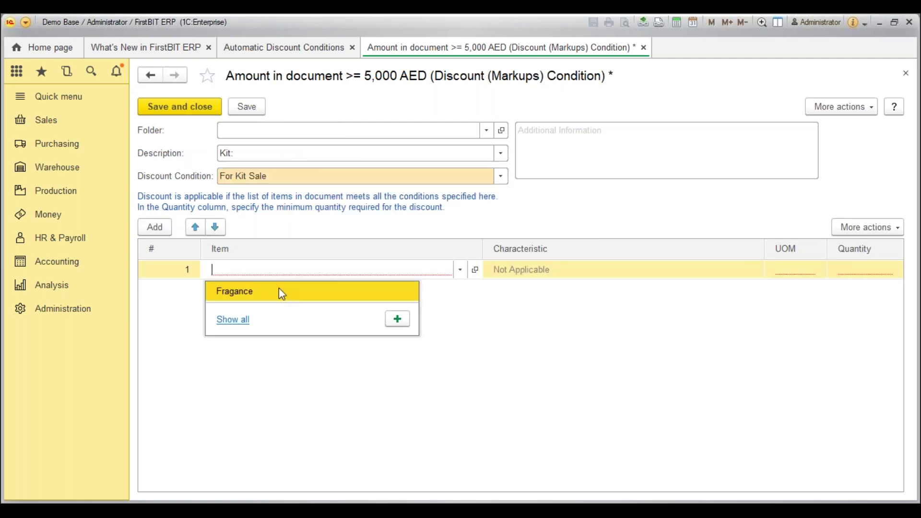
pyautogui.write('new')
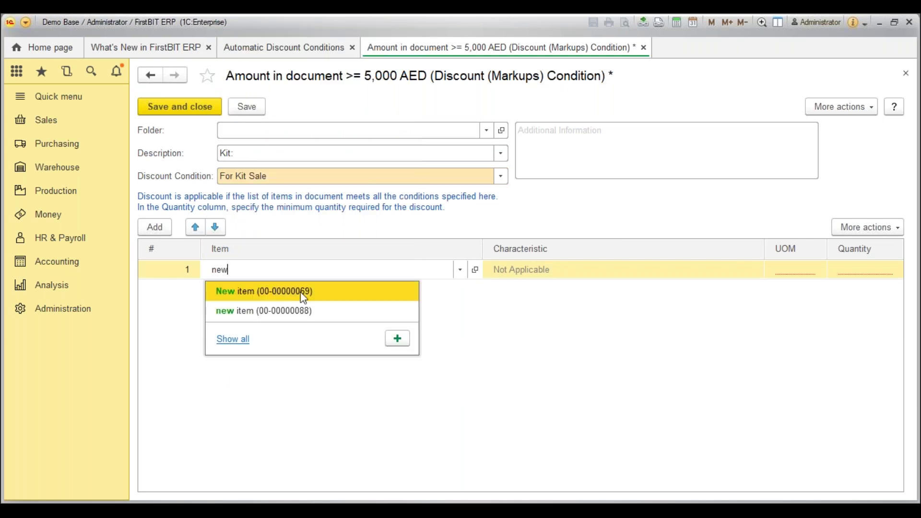
pyautogui.click(374, 289)
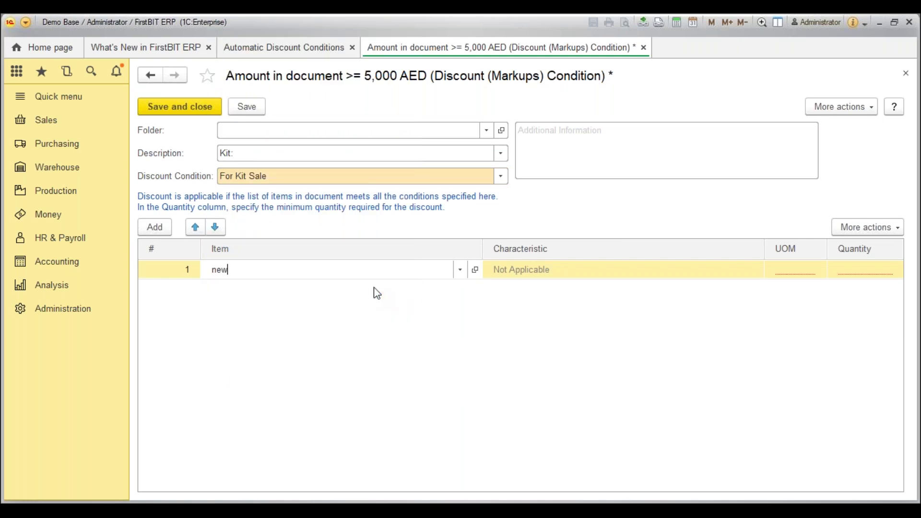
pyautogui.click(863, 269)
pyautogui.click(856, 270)
pyautogui.doubleClick(850, 273)
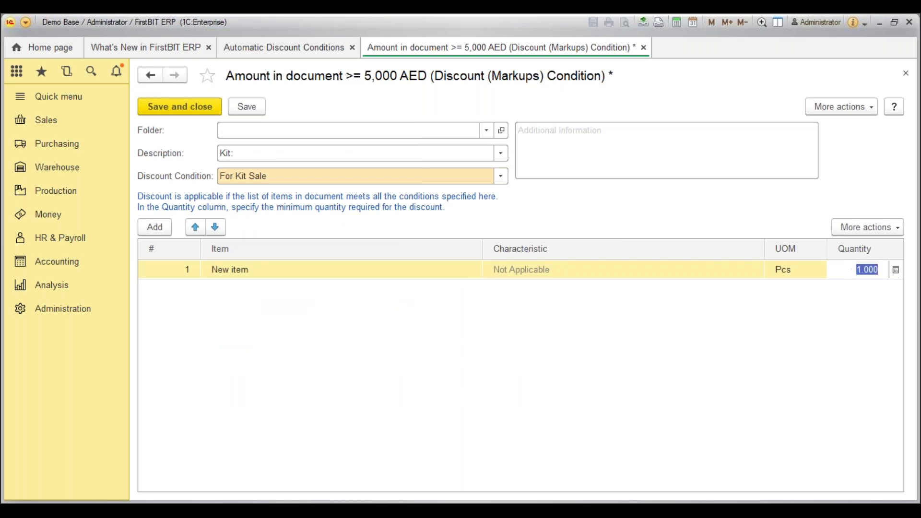
pyautogui.write('3')
pyautogui.click(830, 354)
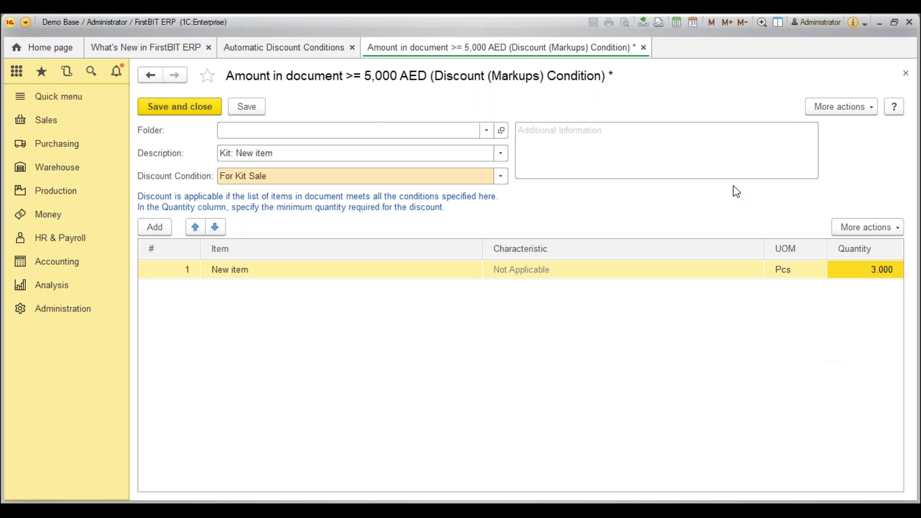
pyautogui.press('Escape')
pyautogui.click(464, 286)
pyautogui.doubleClick(263, 173)
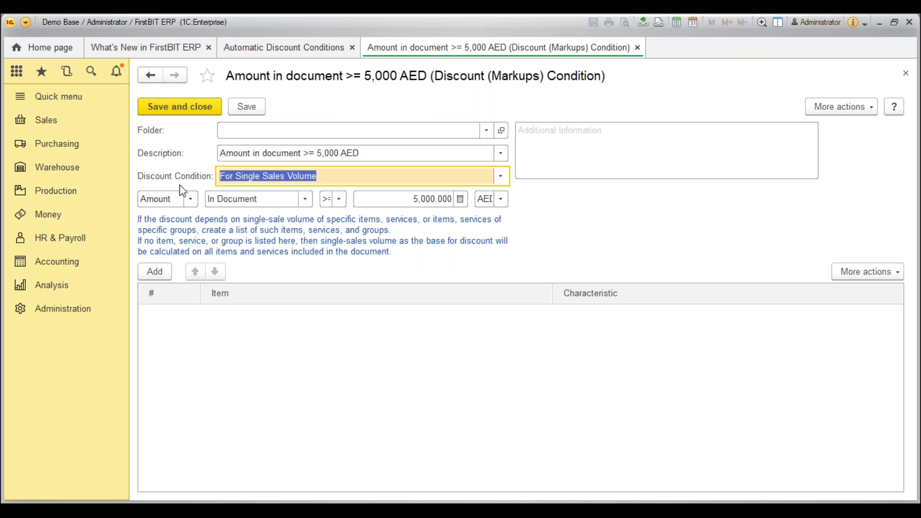
# Switch the 5,000 AED condition's basis to Quantity and back to Amount, then save and close.
pyautogui.click(190, 198)
pyautogui.click(186, 235)
pyautogui.click(455, 198)
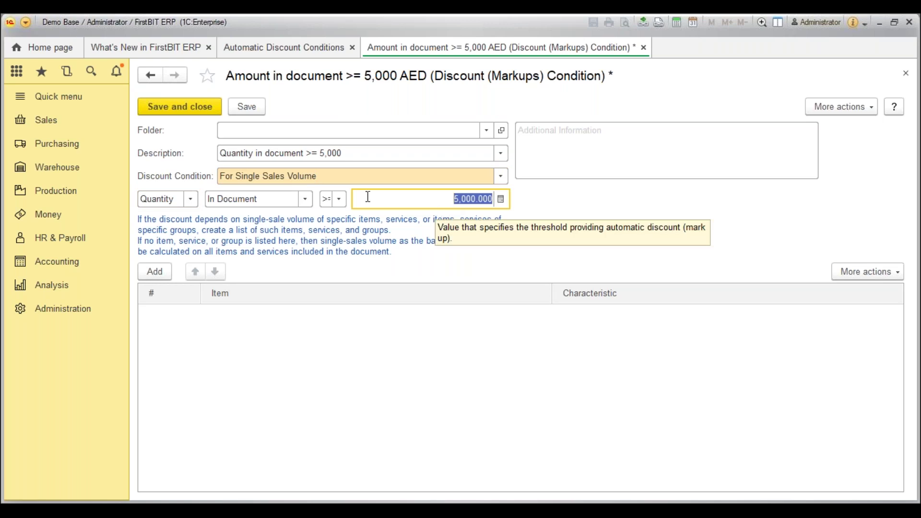
pyautogui.click(190, 198)
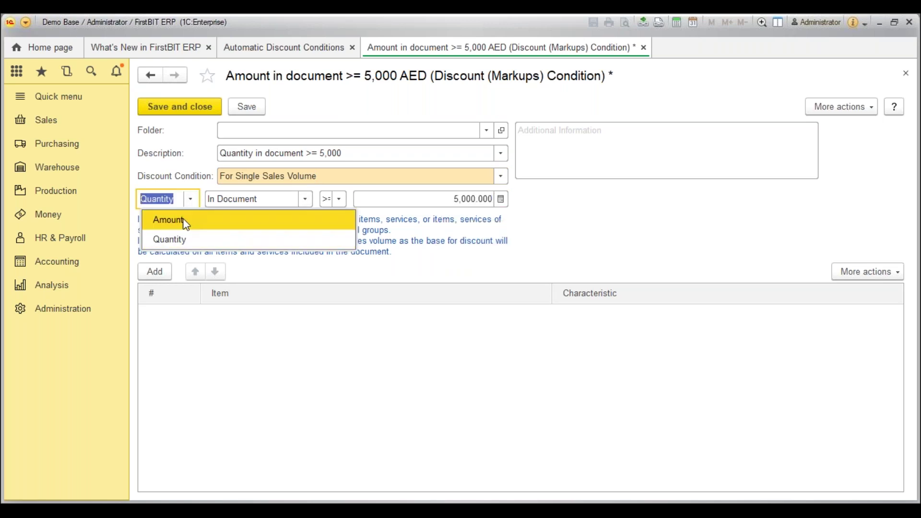
pyautogui.click(186, 221)
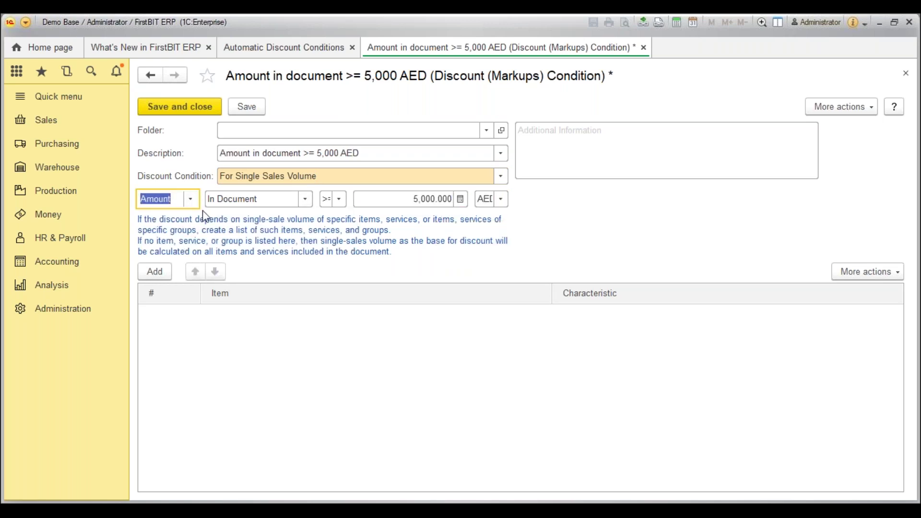
pyautogui.click(193, 111)
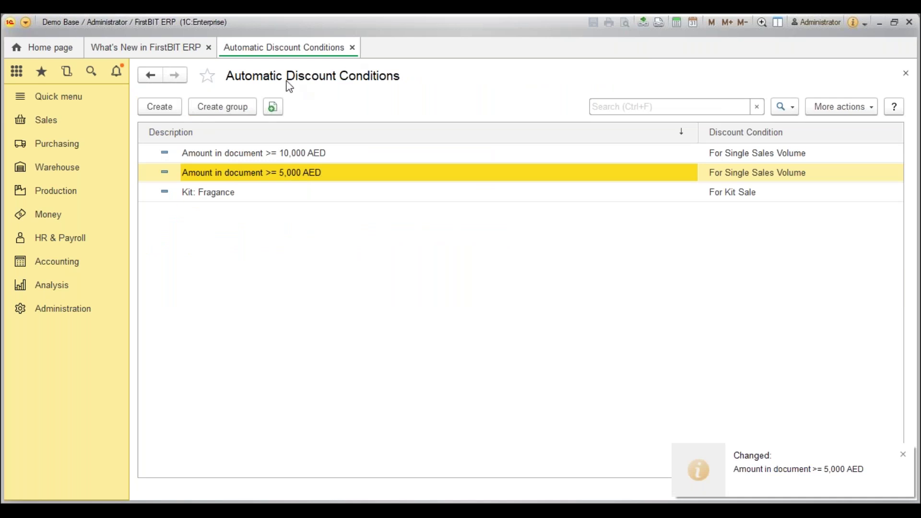
# Go to Sales > Automatic Discounts and start a new automatic discount.
pyautogui.click(44, 120)
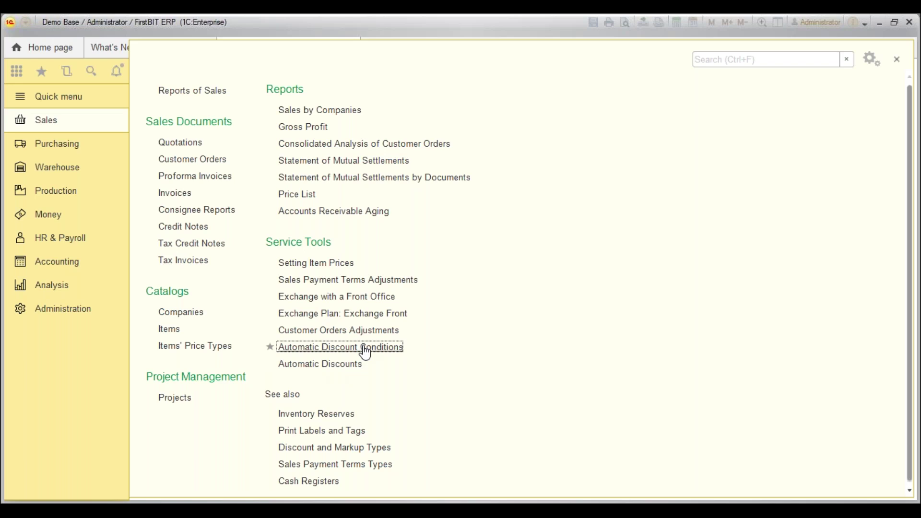
pyautogui.click(350, 363)
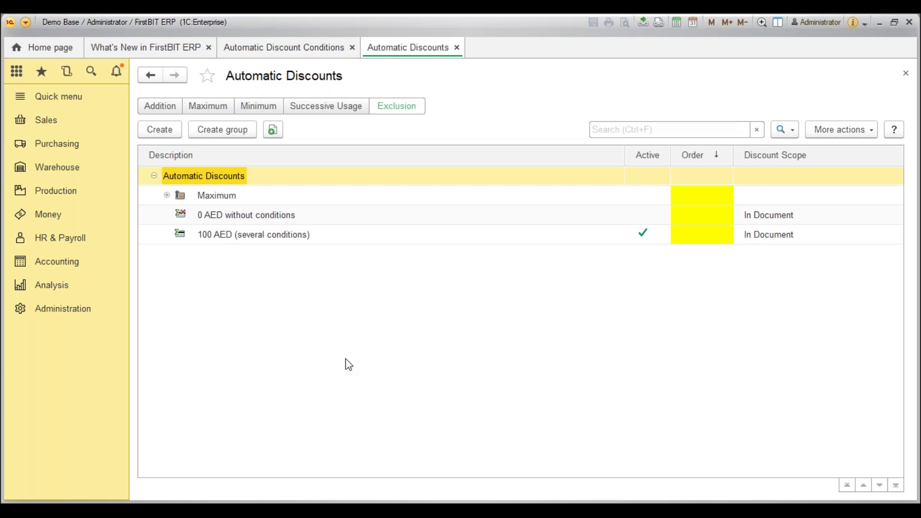
pyautogui.click(159, 130)
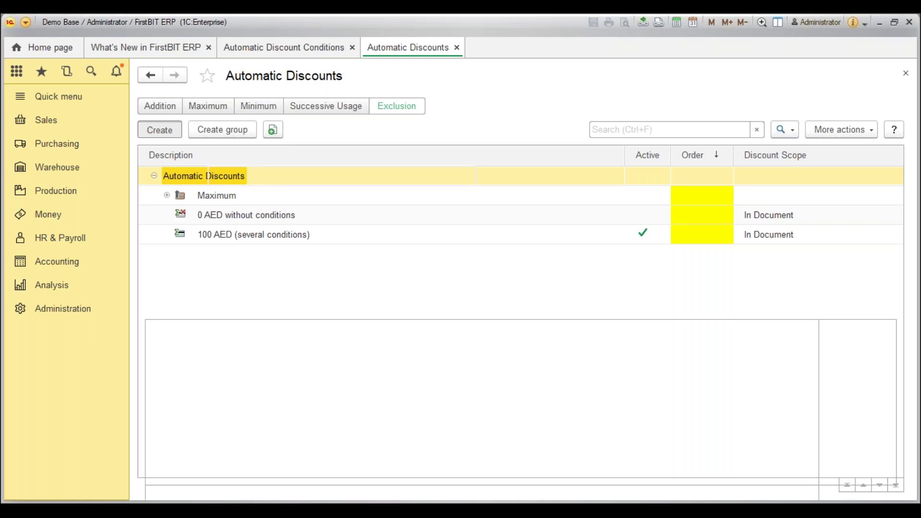
# Set the discount to Percent method, In Document scope, with a discount value of 15.
pyautogui.click(467, 176)
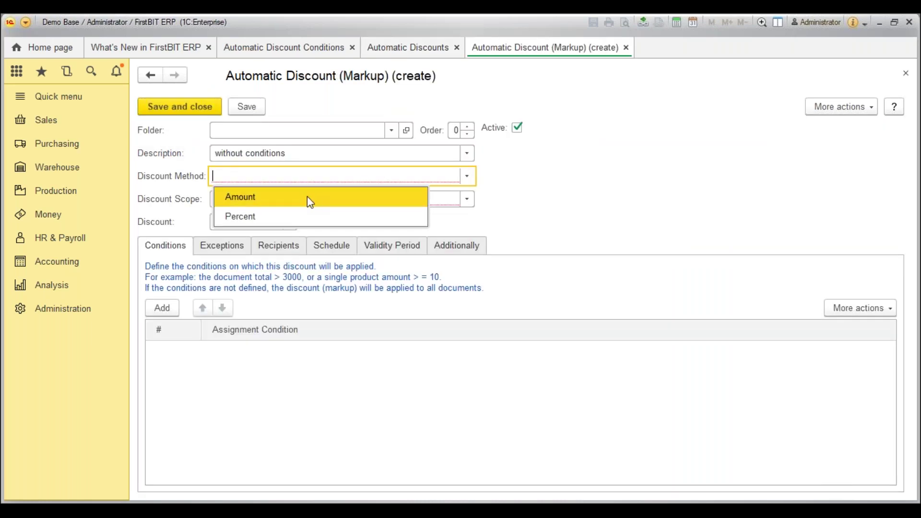
pyautogui.press('Escape')
pyautogui.click(298, 154)
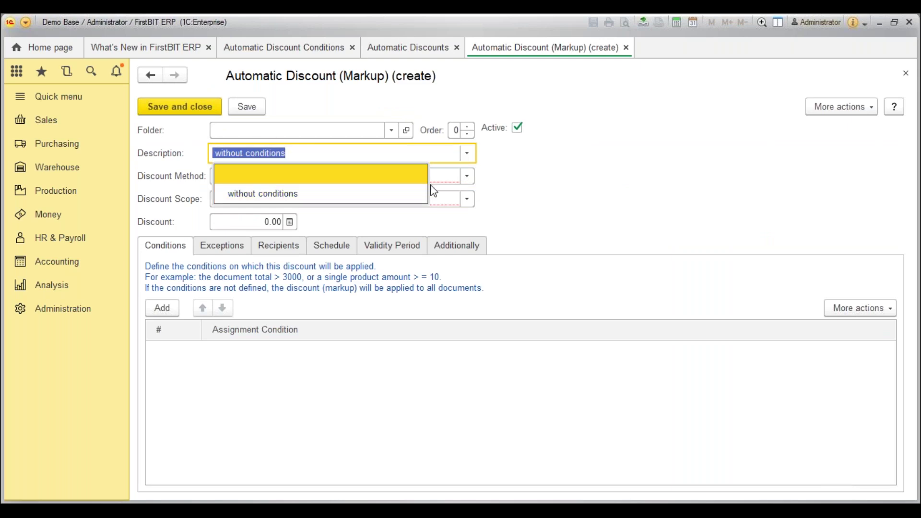
pyautogui.press('Escape')
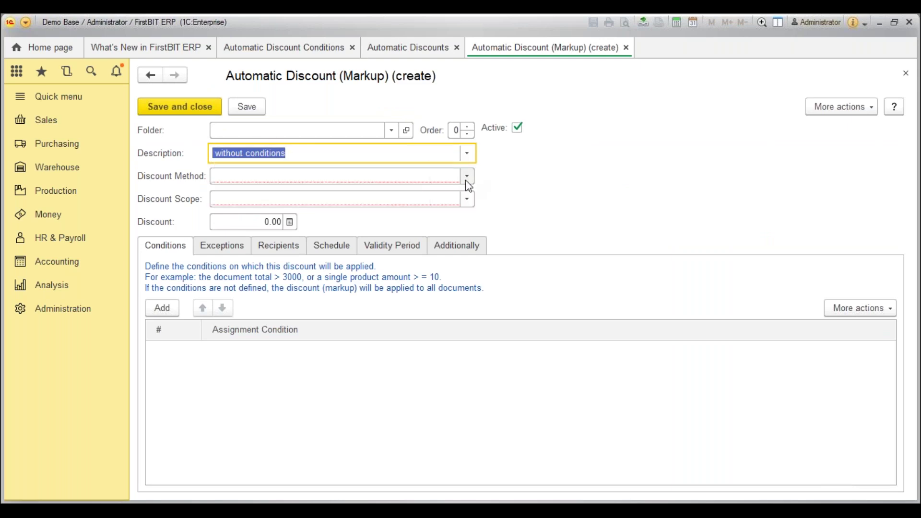
pyautogui.click(467, 180)
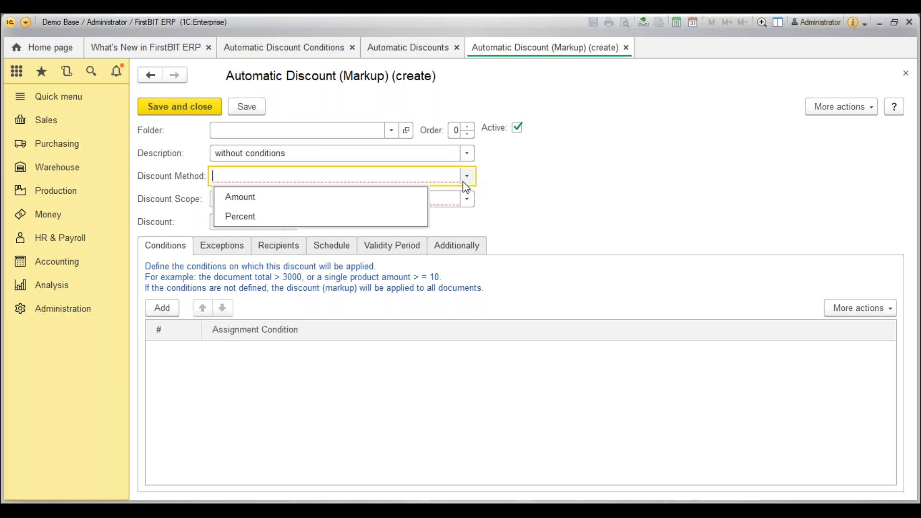
pyautogui.click(356, 214)
pyautogui.click(346, 200)
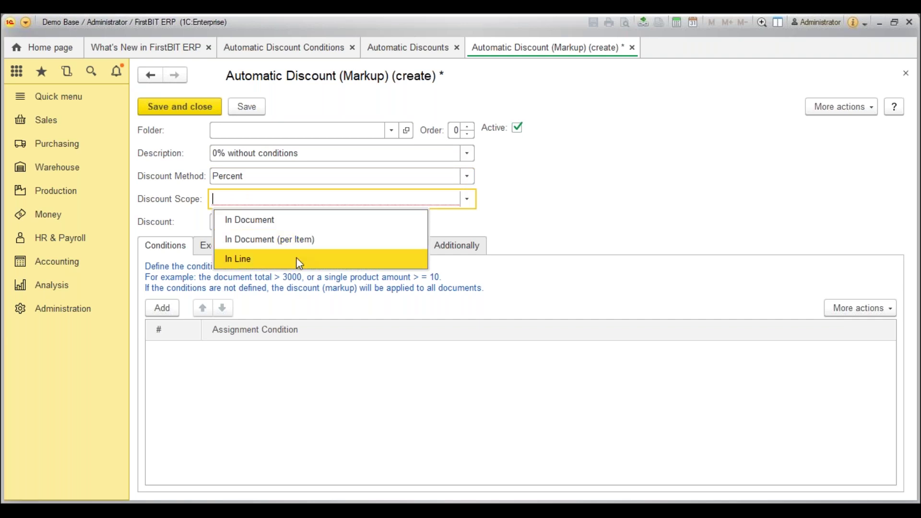
pyautogui.click(286, 222)
pyautogui.click(259, 222)
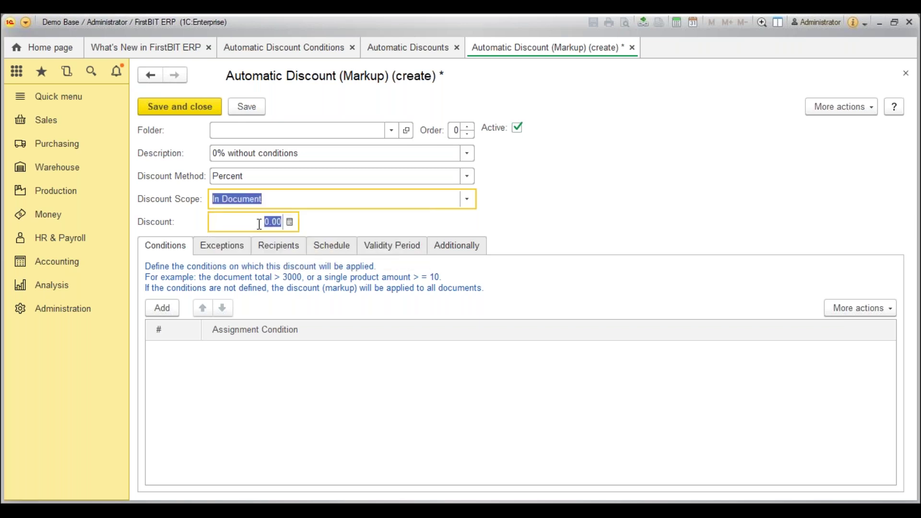
pyautogui.write('1')
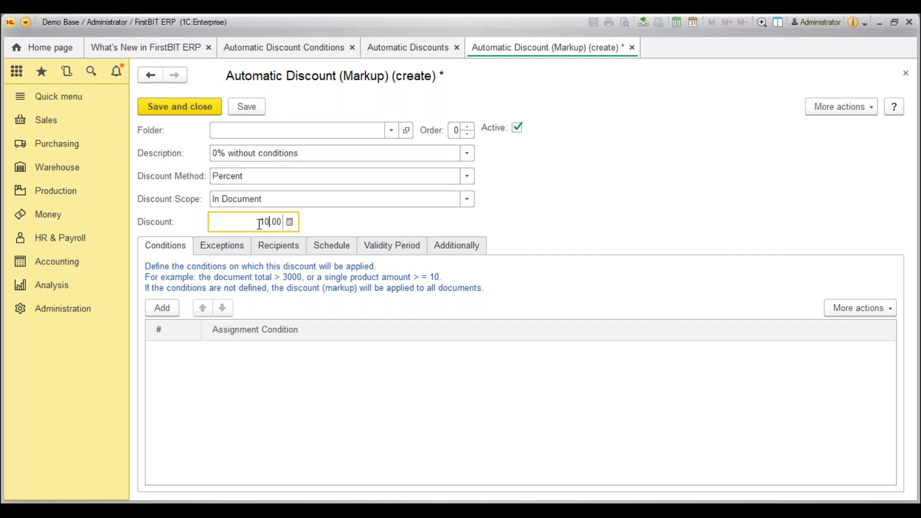
pyautogui.write('5')
pyautogui.click(313, 380)
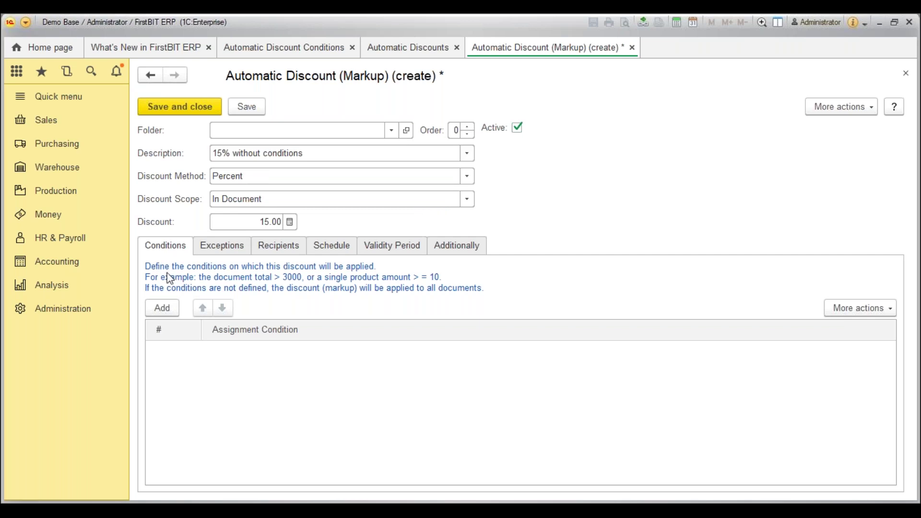
# Add the Amount in document >= 5,000 AED condition to the discount.
pyautogui.click(164, 309)
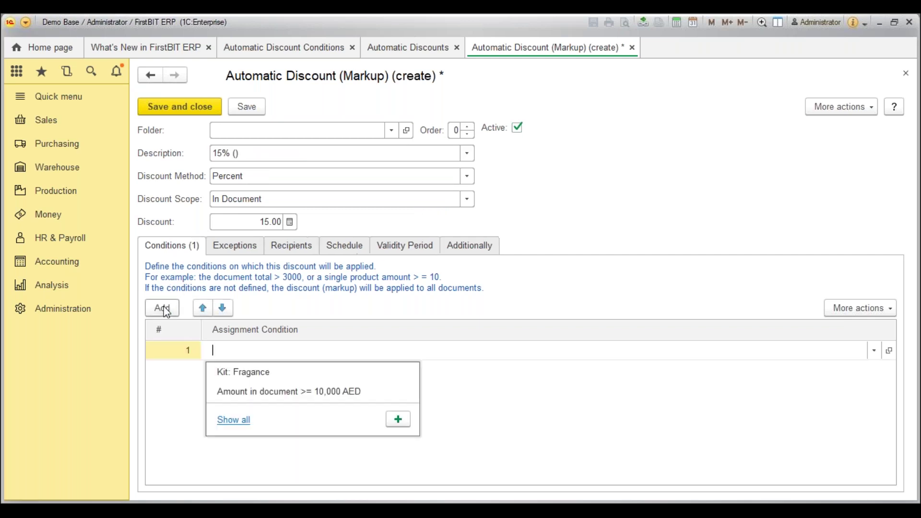
pyautogui.click(235, 421)
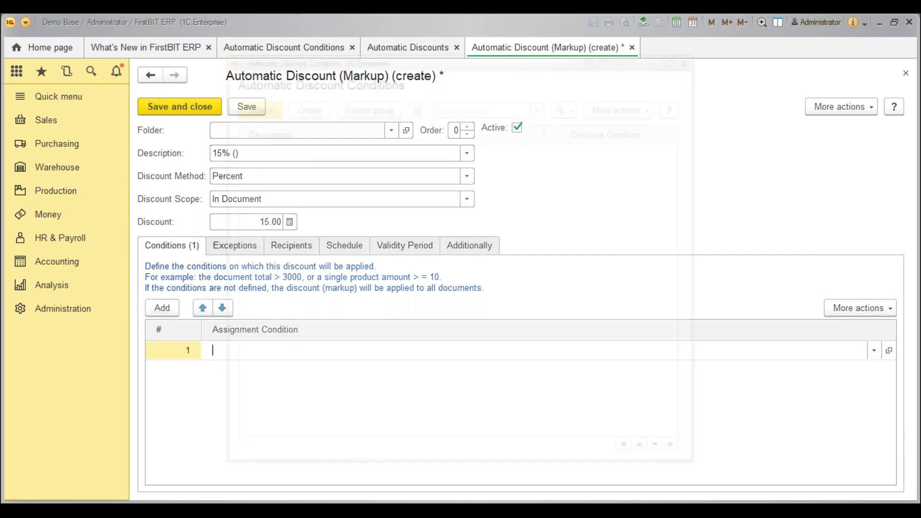
pyautogui.click(343, 178)
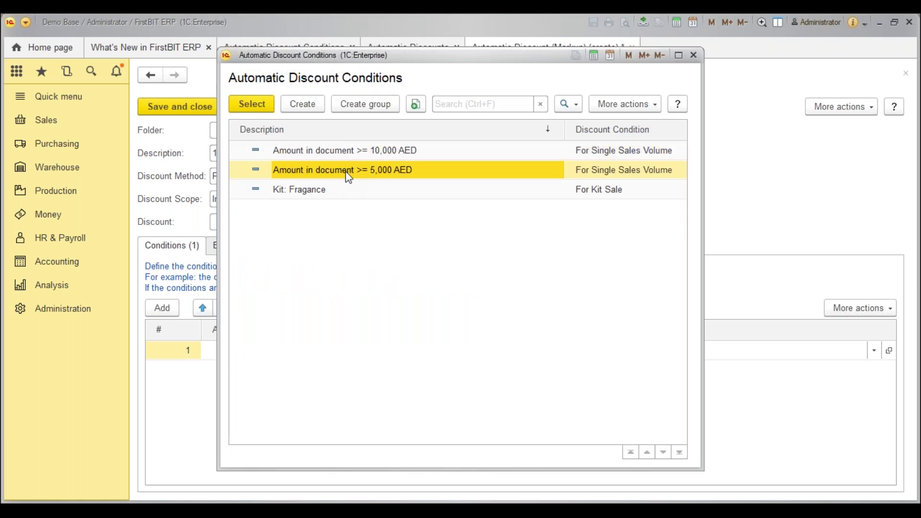
pyautogui.doubleClick(331, 179)
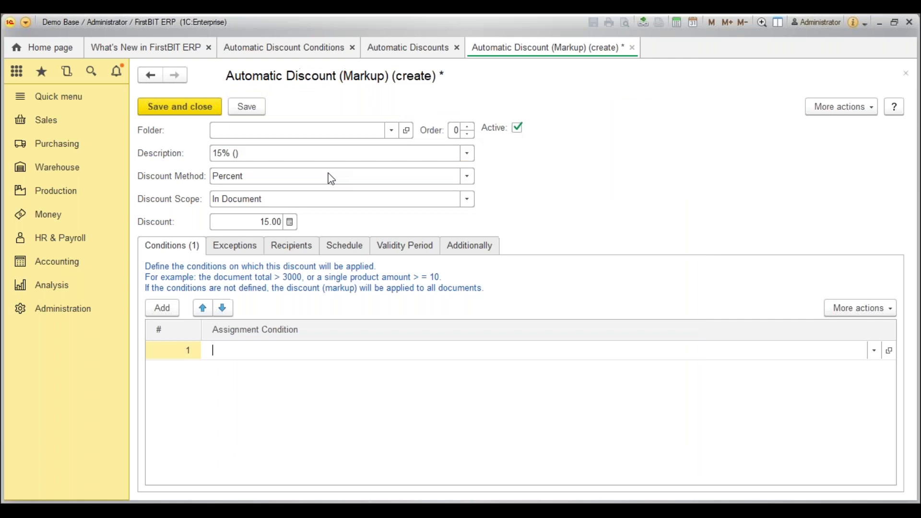
pyautogui.click(363, 384)
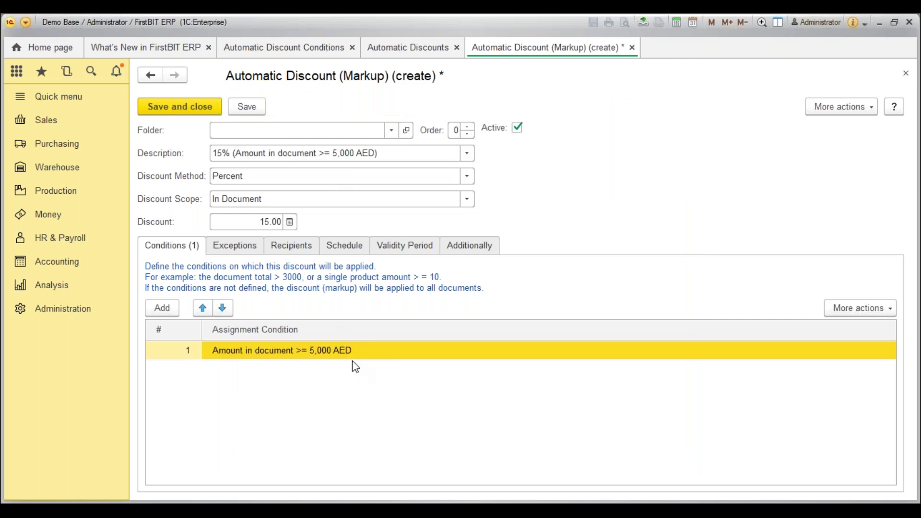
# Review the 15.00 discount value, then view the discount's Exceptions.
pyautogui.click(254, 229)
pyautogui.doubleClick(271, 222)
pyautogui.click(240, 256)
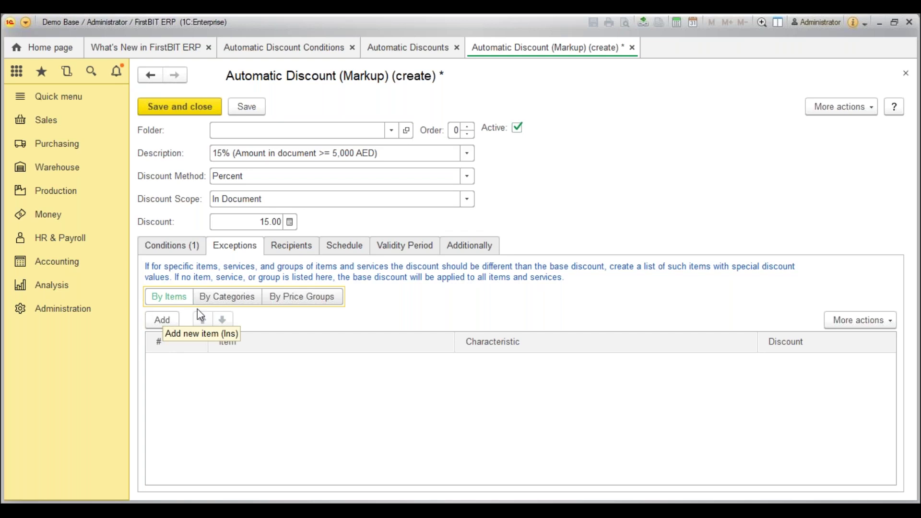
# Review the discount's exceptions By Categories, By Price Groups and By Items, then its empty Recipients list.
pyautogui.click(242, 302)
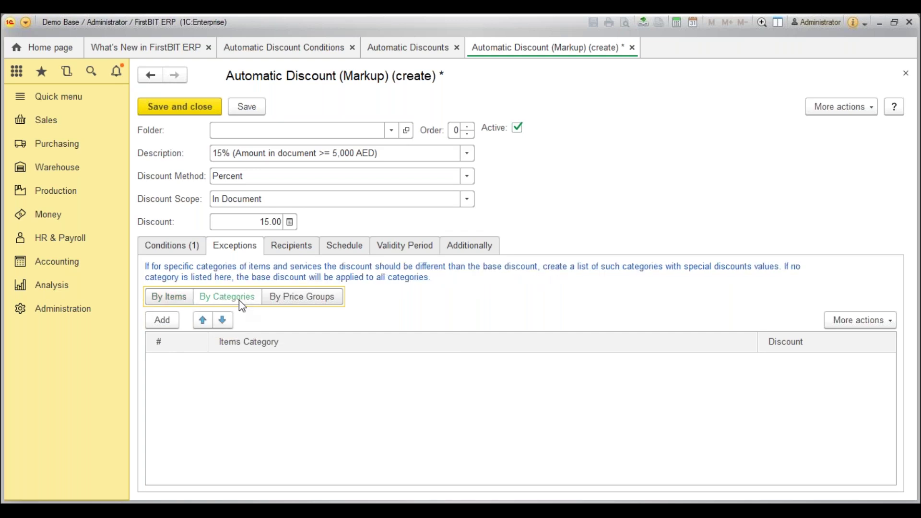
pyautogui.click(289, 294)
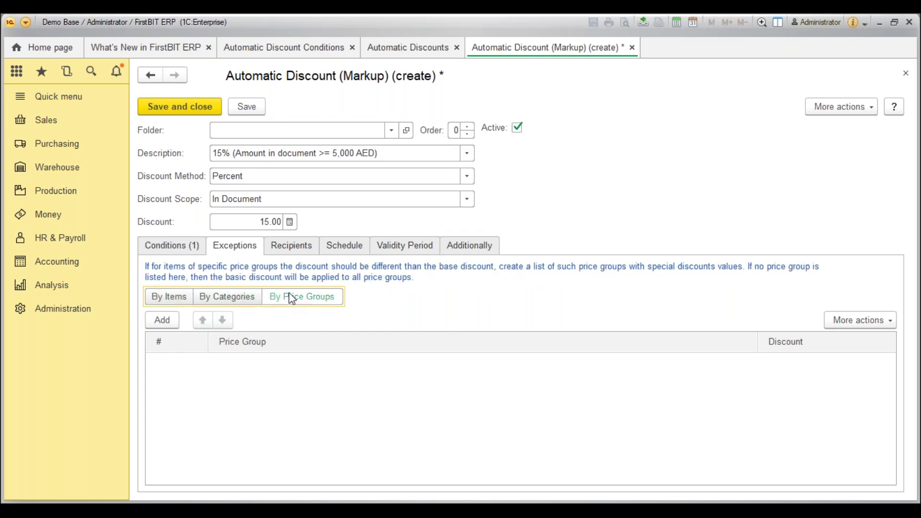
pyautogui.click(183, 299)
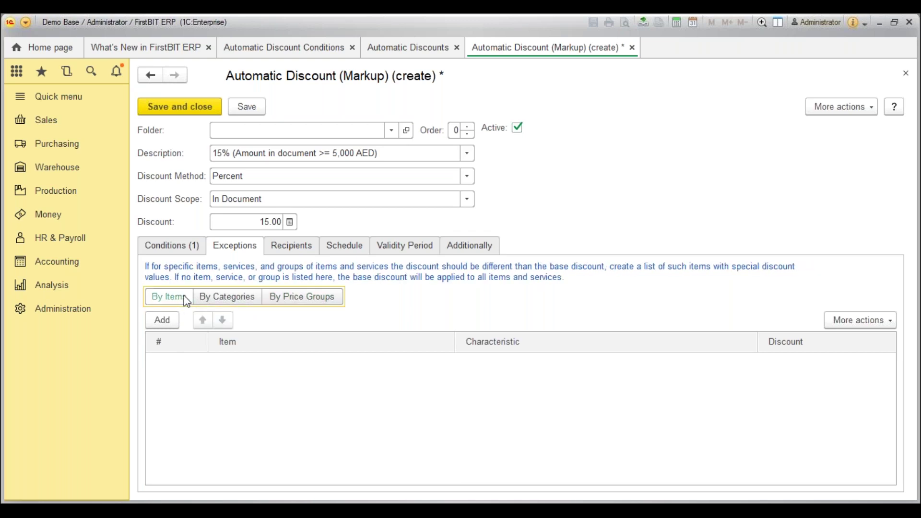
pyautogui.click(292, 248)
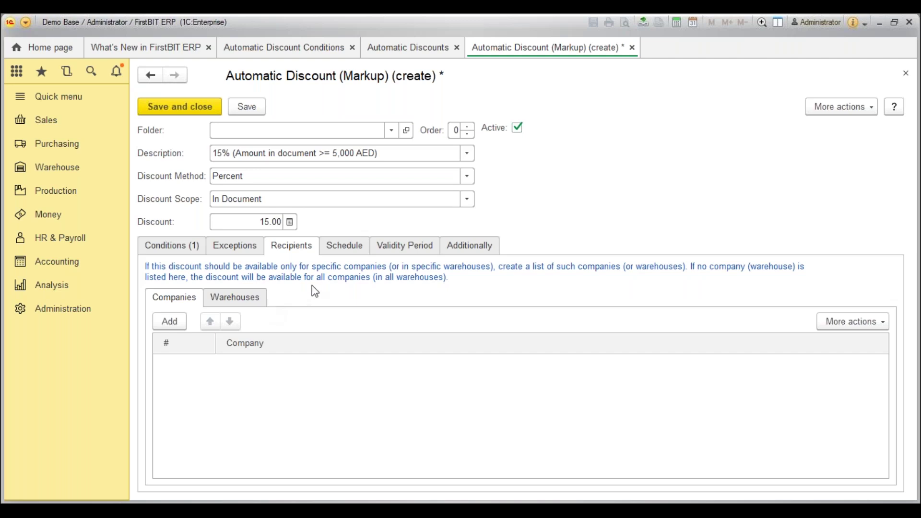
# Review the Schedule, Validity Period and Additionally tabs, then return to the >= 5,000 AED condition.
pyautogui.click(347, 254)
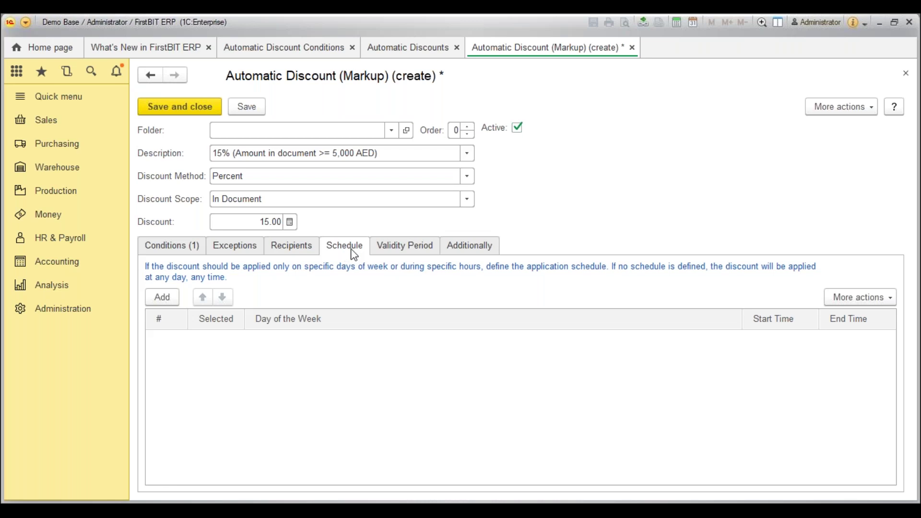
pyautogui.click(373, 249)
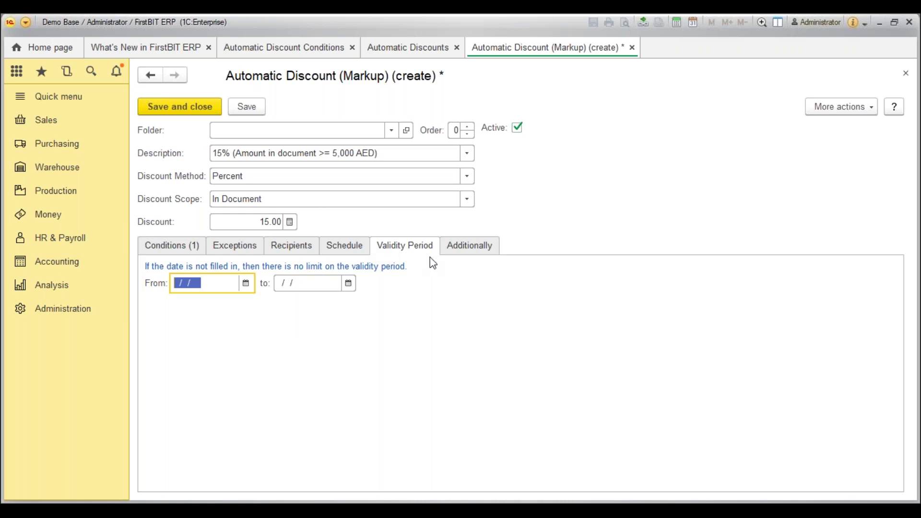
pyautogui.click(446, 253)
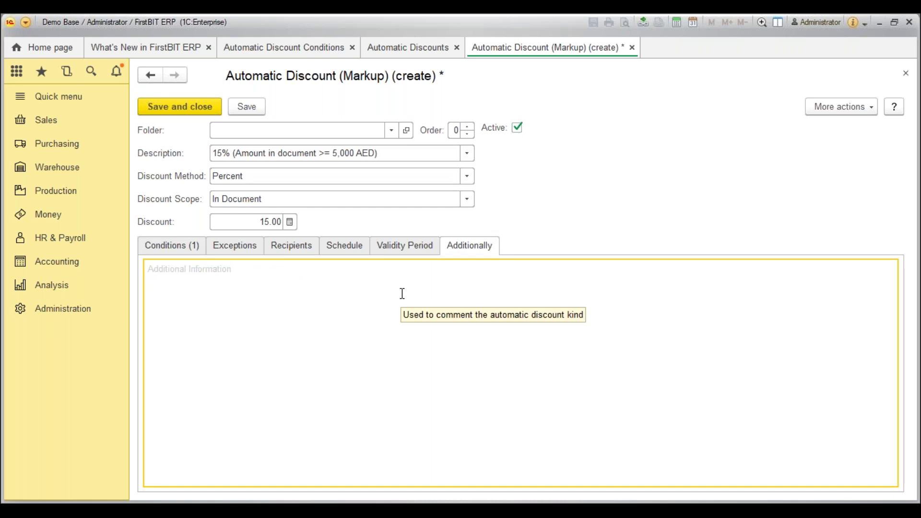
pyautogui.click(160, 247)
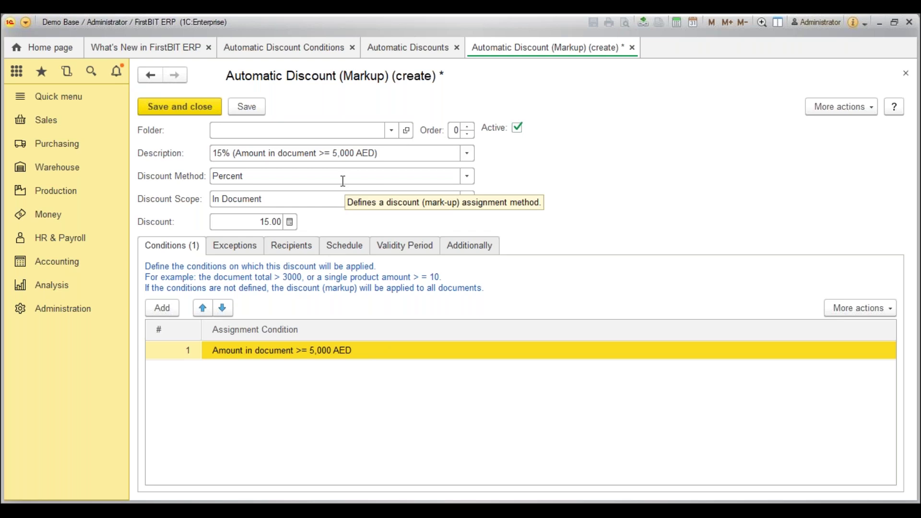
# Save and close the 15% discount, then set the combining rule through Addition and Minimum to Maximum.
pyautogui.click(177, 106)
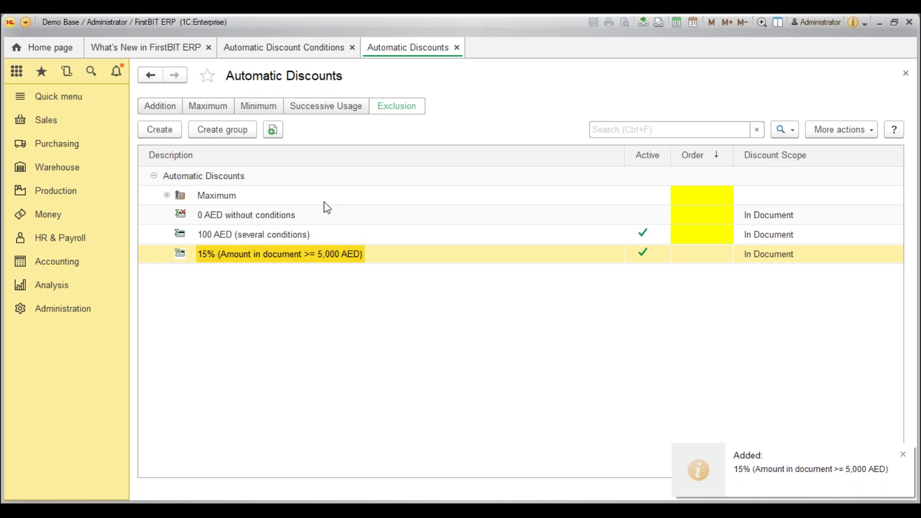
pyautogui.click(151, 108)
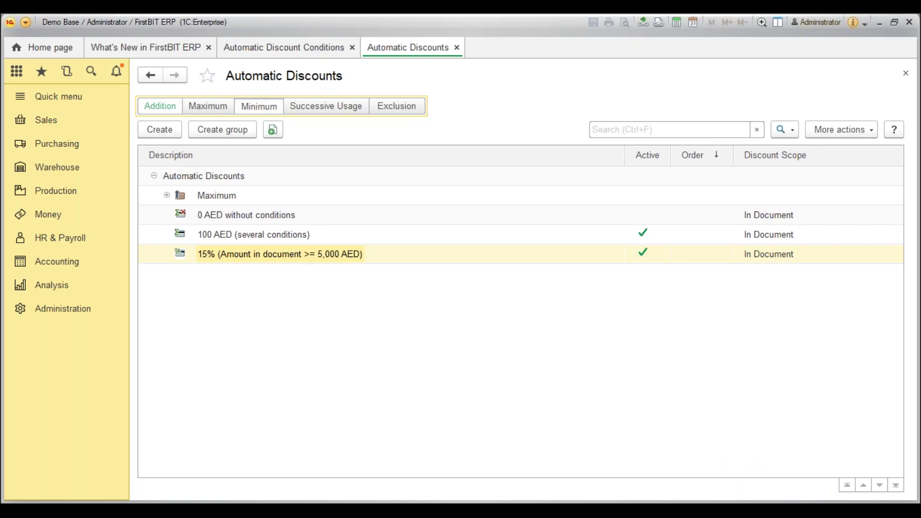
pyautogui.click(259, 106)
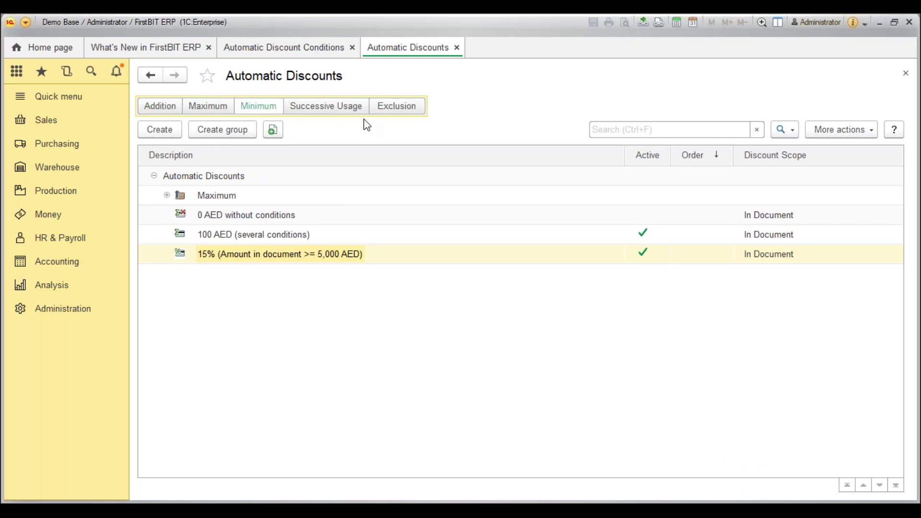
pyautogui.click(207, 106)
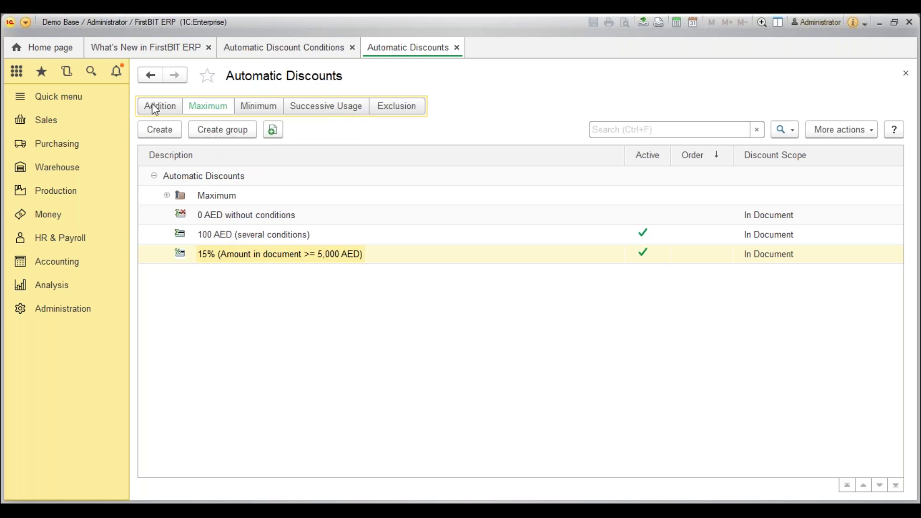
pyautogui.click(166, 131)
# Open the Maximum group's 10 percent discount and select its >= 10,000 AED document-amount condition.
pyautogui.doubleClick(211, 195)
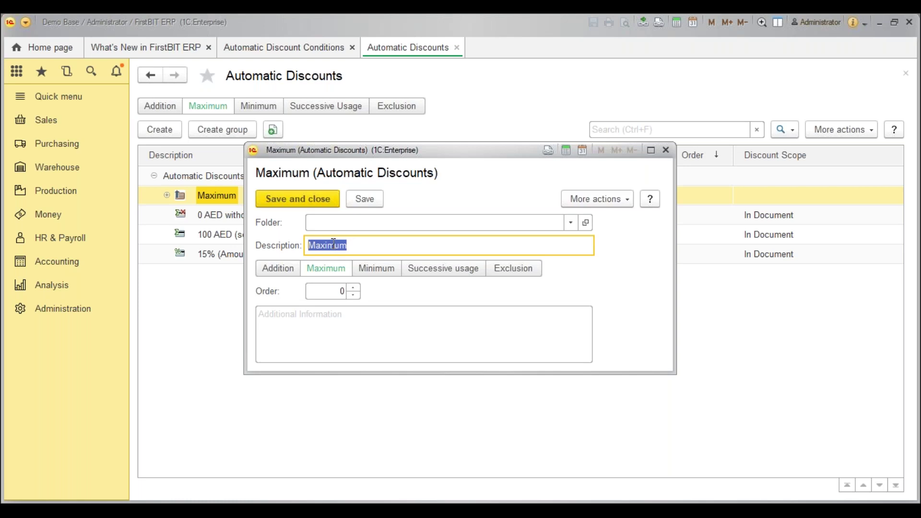
pyautogui.press('Escape')
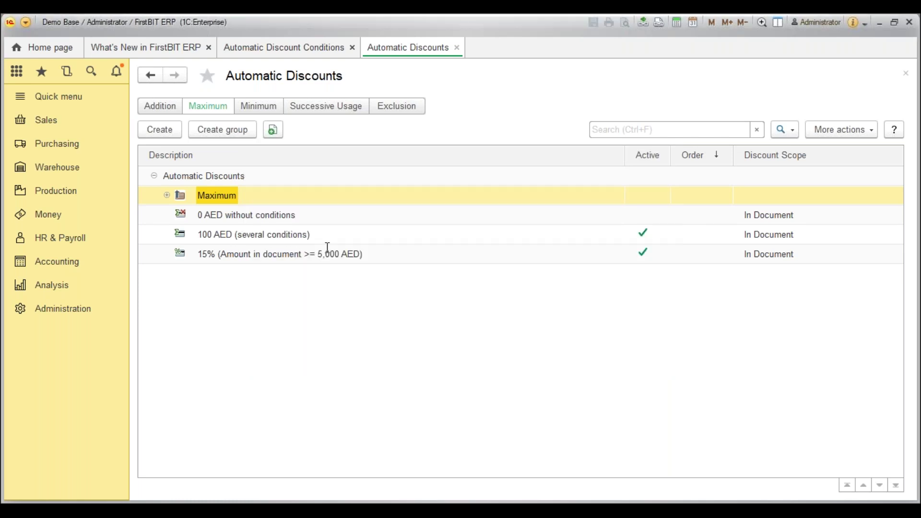
pyautogui.click(167, 196)
pyautogui.doubleClick(226, 211)
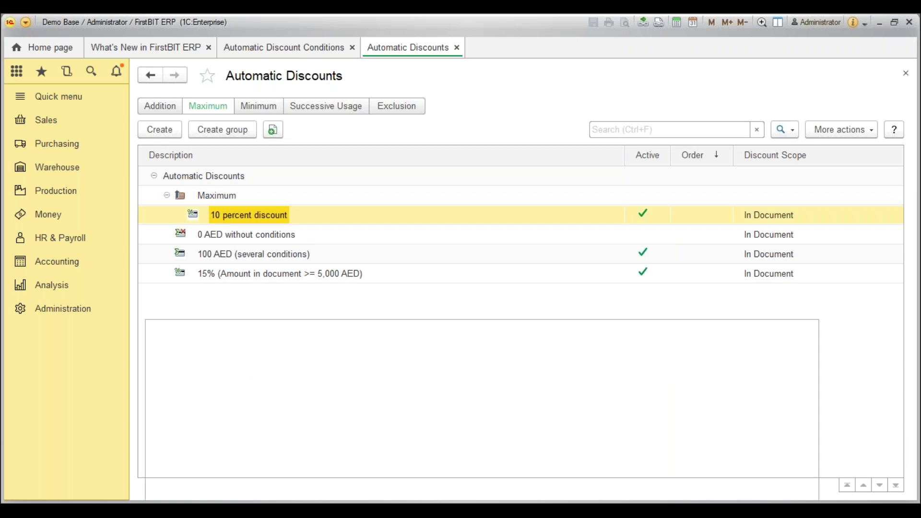
pyautogui.click(339, 356)
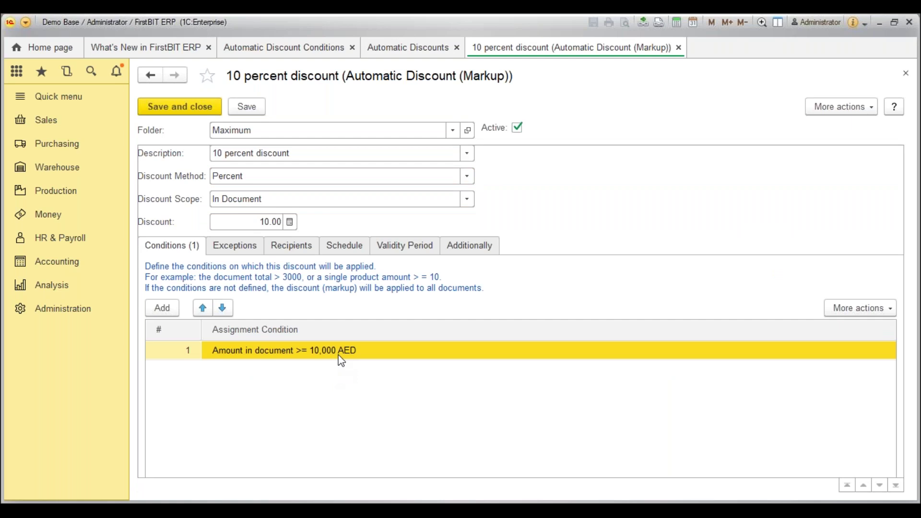
# Move the 15% discount into the Maximum folder using Move to folder.
pyautogui.press('Escape')
pyautogui.click(303, 277)
pyautogui.rightClick(303, 276)
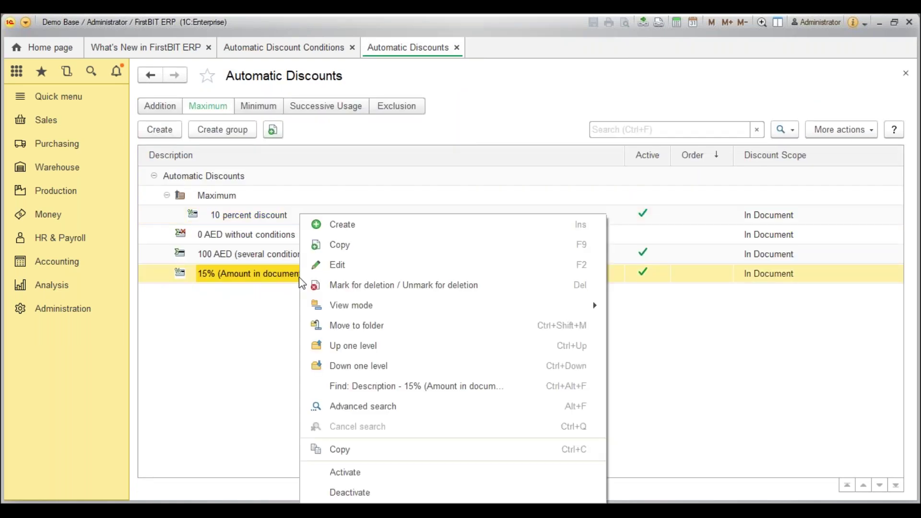
pyautogui.click(340, 326)
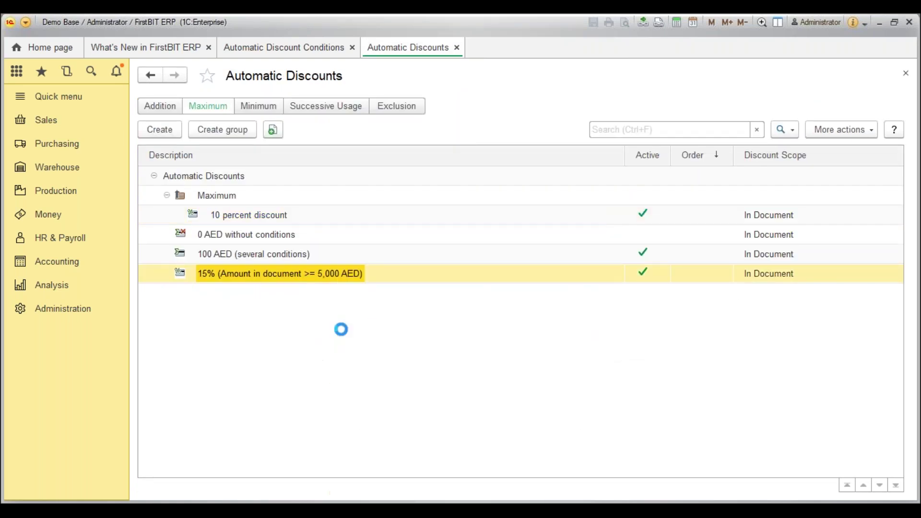
pyautogui.doubleClick(341, 170)
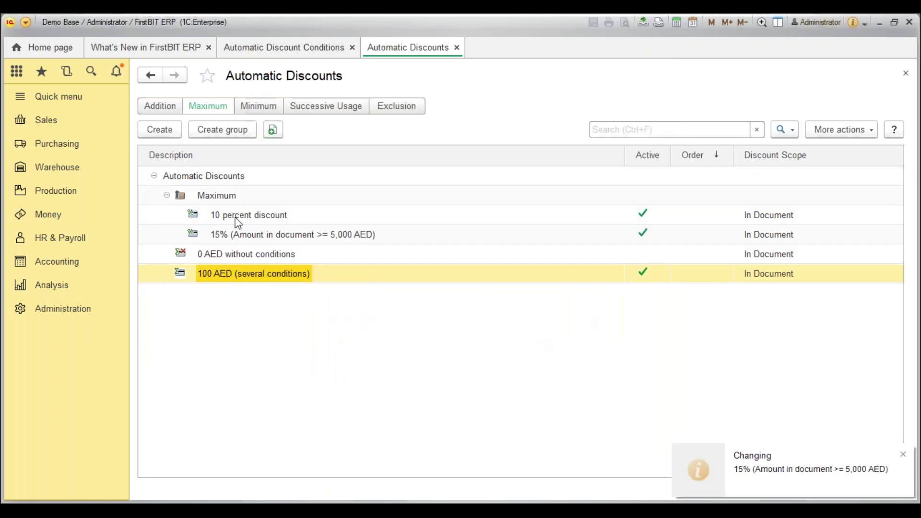
# Check the Maximum group's 10 percent and 15% discounts, keeping its combining rule at Maximum.
pyautogui.click(166, 195)
pyautogui.click(167, 195)
pyautogui.click(221, 203)
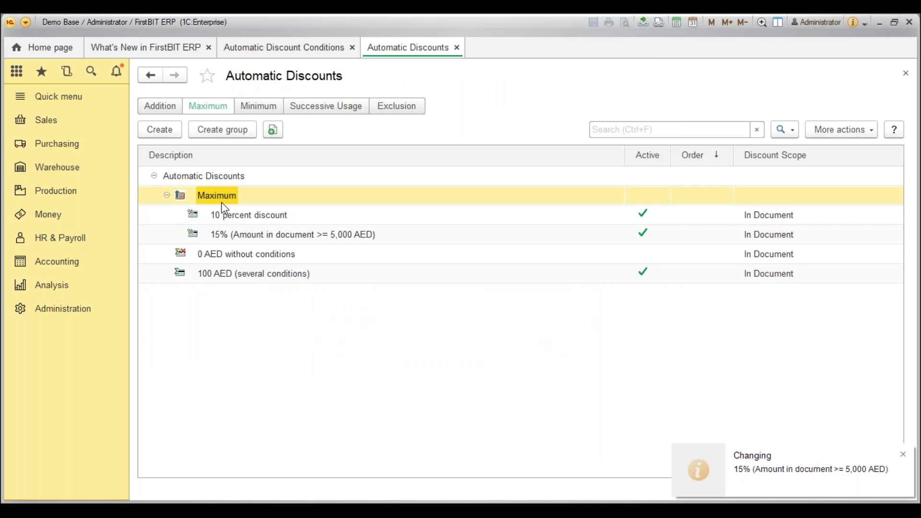
pyautogui.click(239, 234)
pyautogui.click(247, 219)
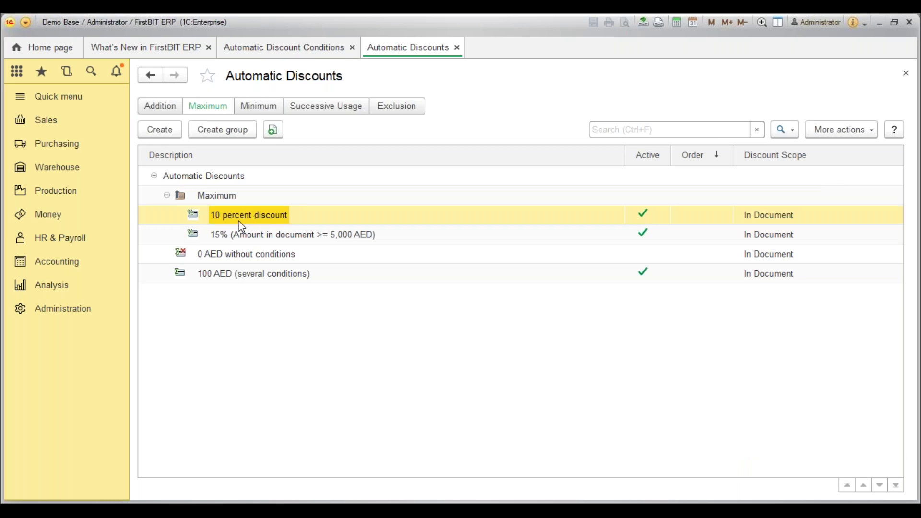
pyautogui.click(259, 239)
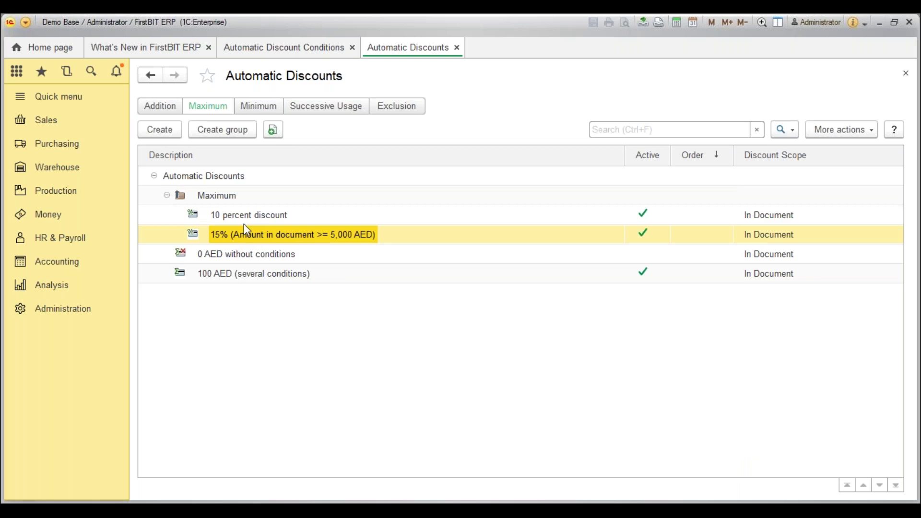
pyautogui.click(246, 218)
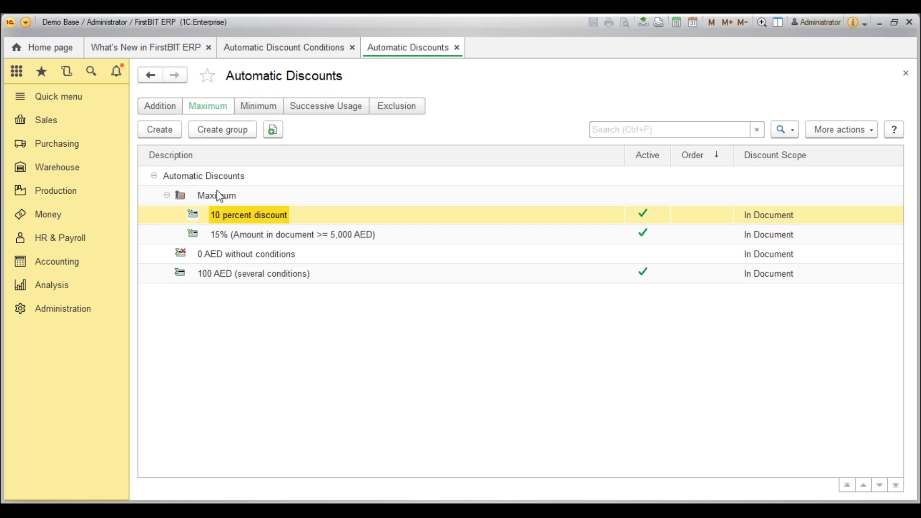
pyautogui.click(257, 107)
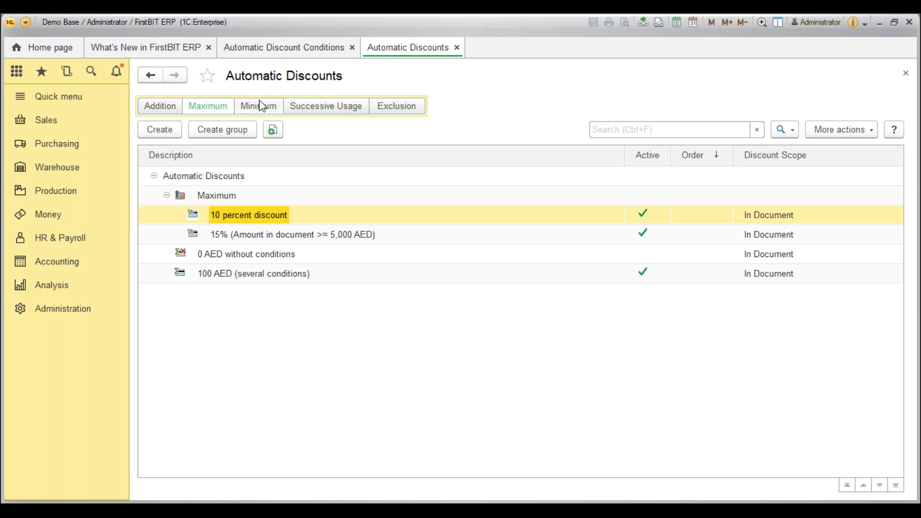
pyautogui.click(210, 112)
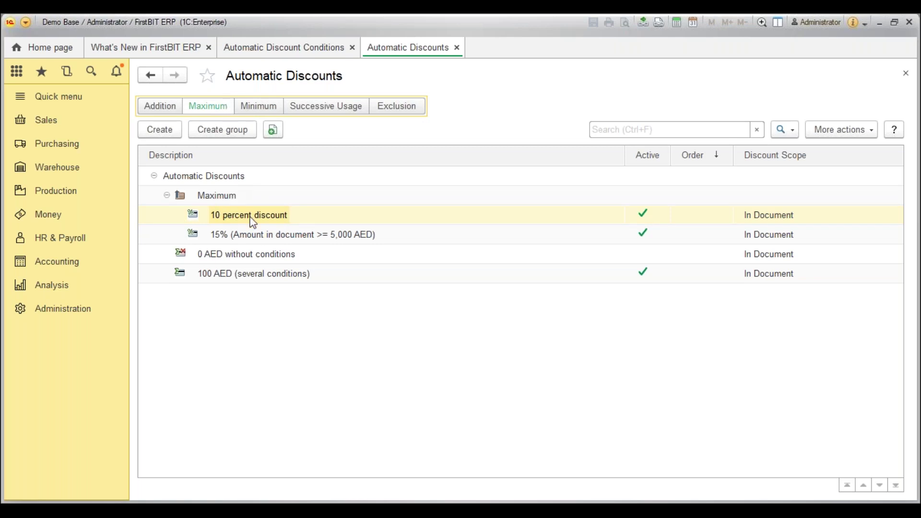
# Drag the 15% discount out of Maximum onto the Automatic Discounts top level.
pyautogui.click(250, 237)
pyautogui.rightClick(249, 238)
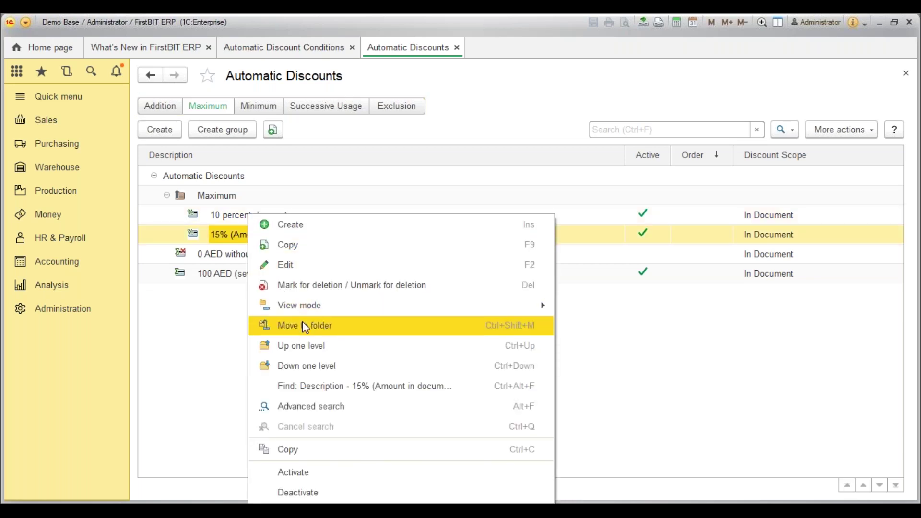
pyautogui.click(230, 239)
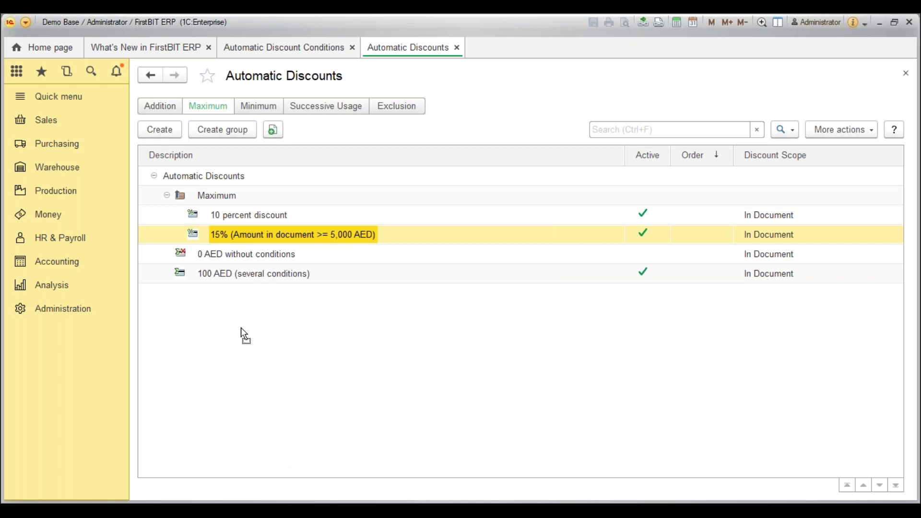
pyautogui.moveTo(239, 239); pyautogui.dragTo(230, 195)
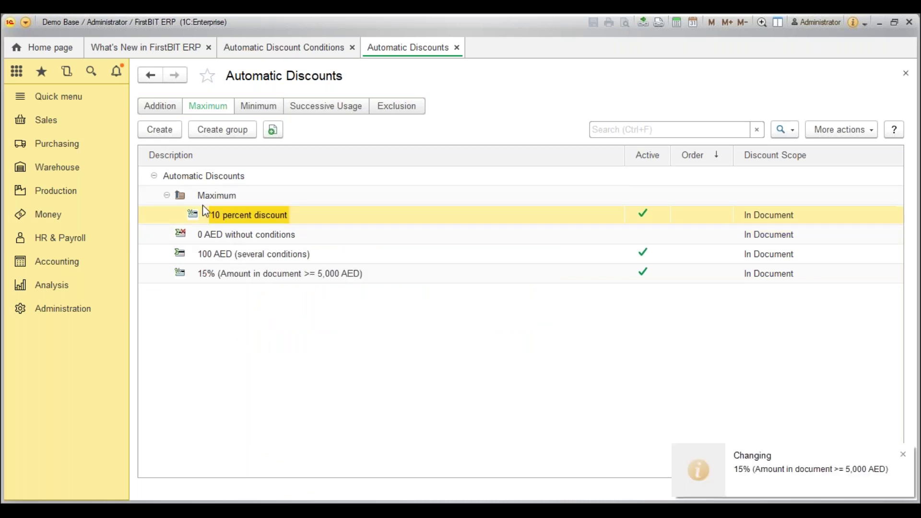
pyautogui.click(240, 277)
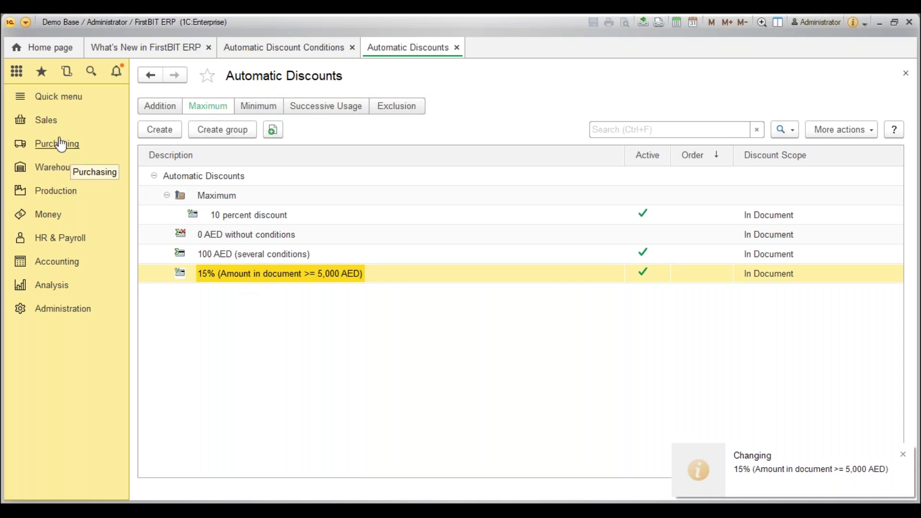
# Create a new sales invoice with New company as the customer.
pyautogui.click(50, 121)
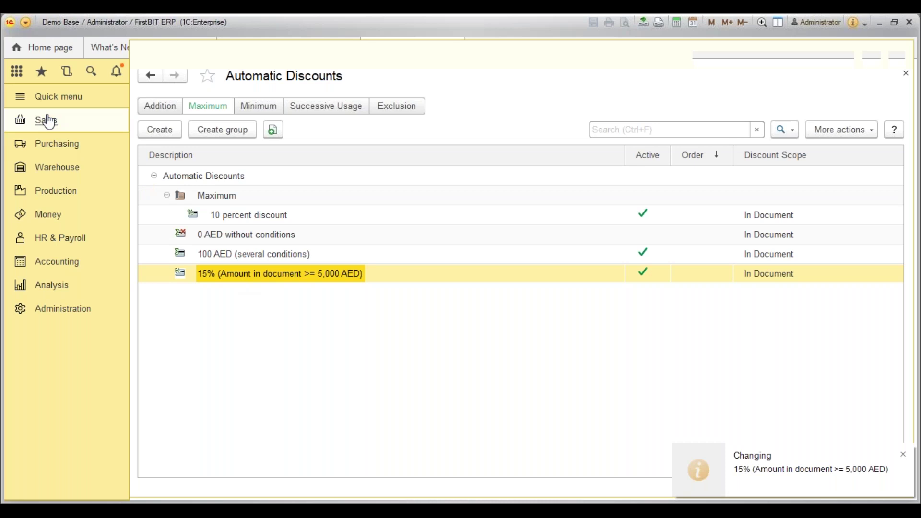
pyautogui.click(167, 192)
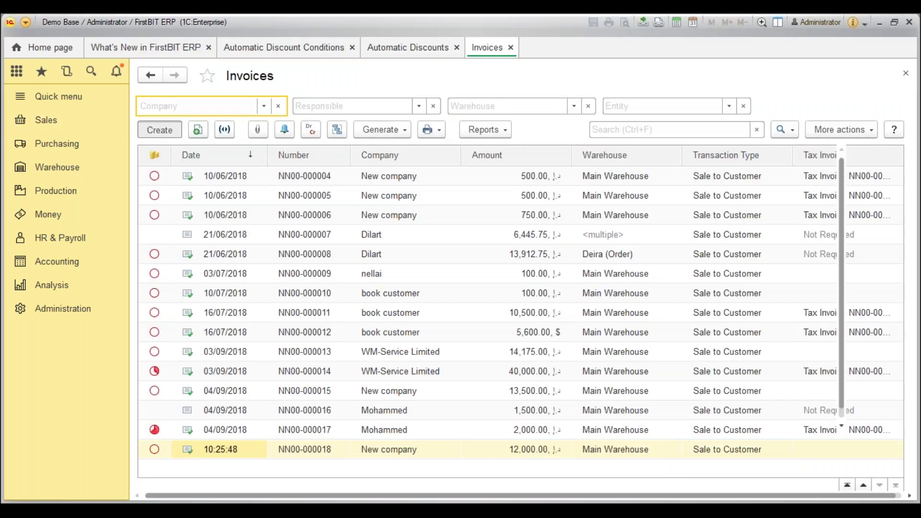
pyautogui.click(159, 129)
pyautogui.click(223, 152)
pyautogui.click(159, 153)
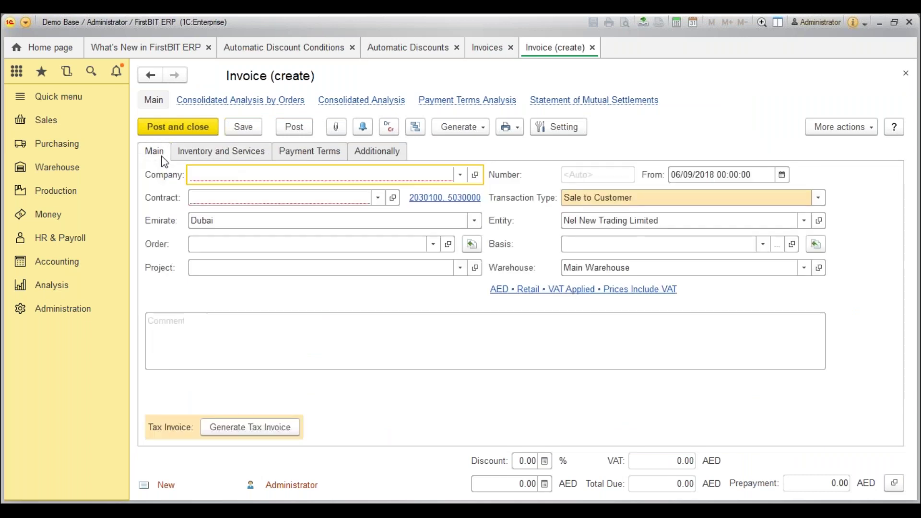
pyautogui.click(459, 175)
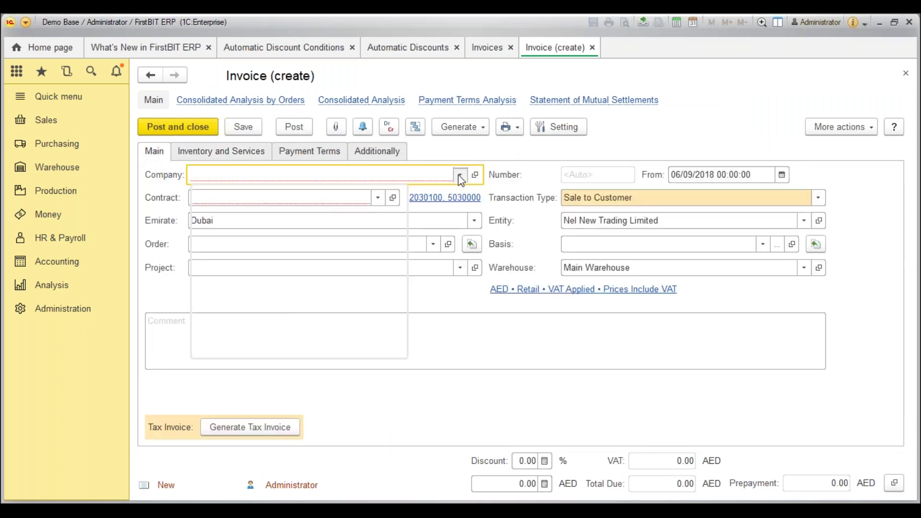
pyautogui.click(280, 197)
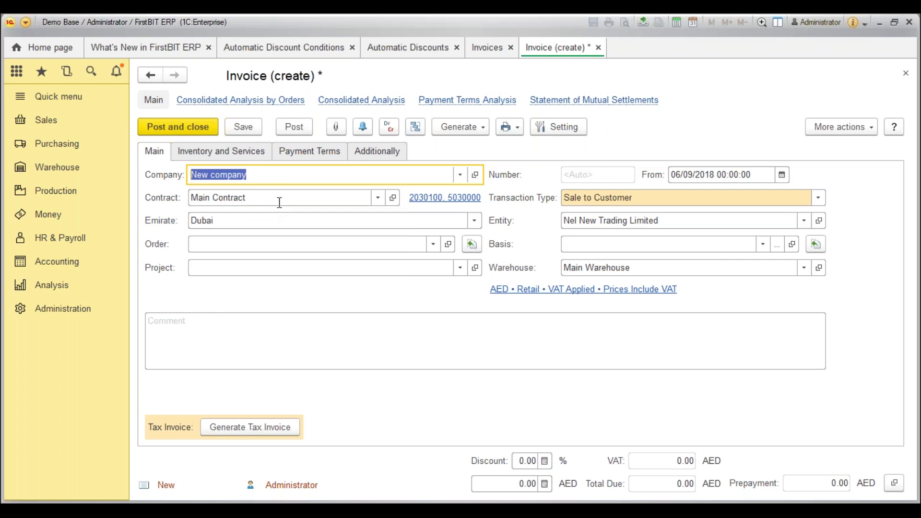
# Add an Inventory and Services line for New item, quantity 5 Pcs, price 1,500.
pyautogui.click(226, 152)
pyautogui.click(157, 177)
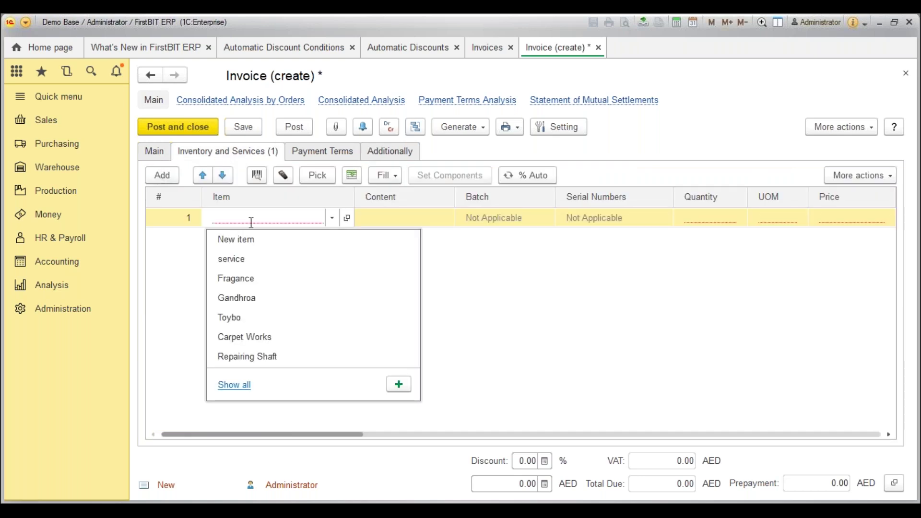
pyautogui.press('Down')
pyautogui.press('Return')
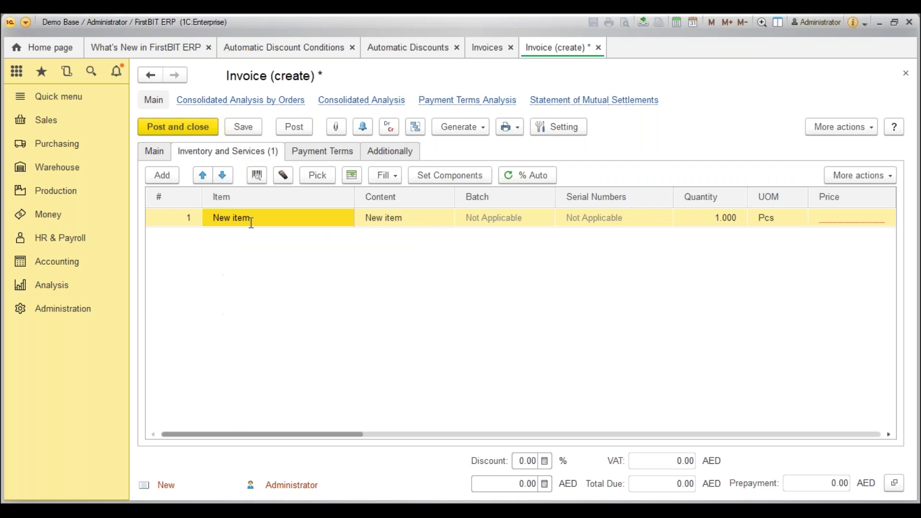
pyautogui.press('Tab')
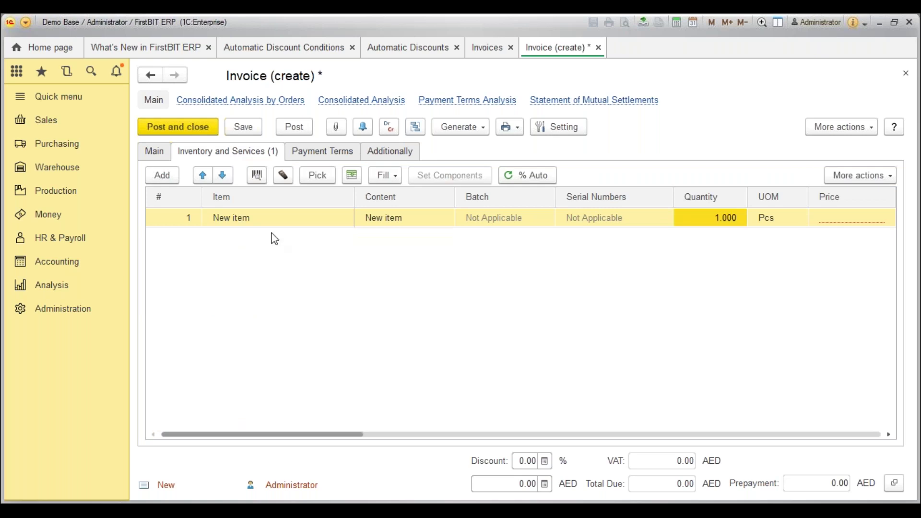
pyautogui.click(714, 219)
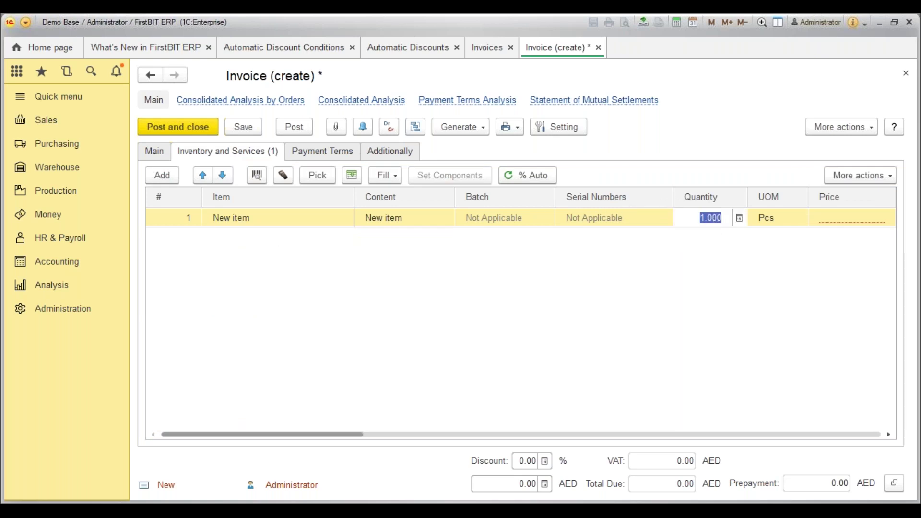
pyautogui.write('5')
pyautogui.press('Tab')
pyautogui.press('Tab')
pyautogui.write('100')
pyautogui.press('BackSpace')
pyautogui.press('BackSpace')
pyautogui.write('500')
pyautogui.press('Tab')
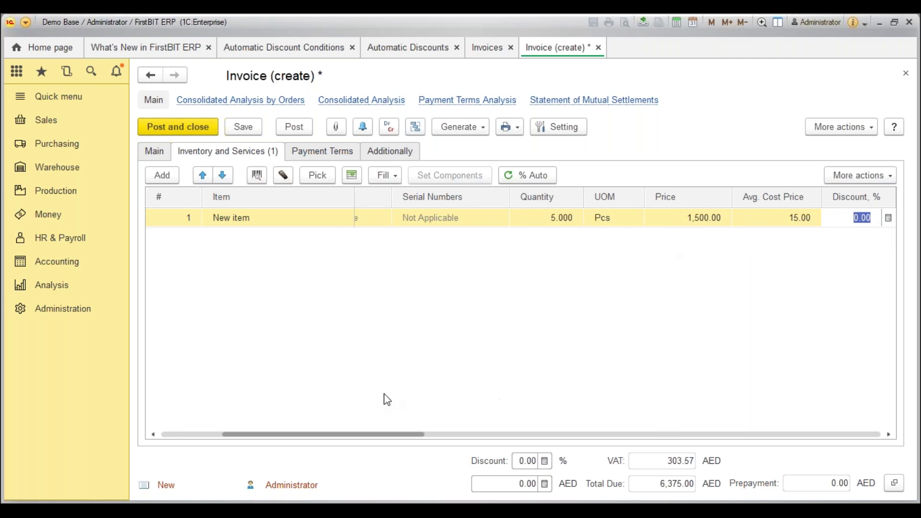
# Commit the price and check the line's 15.00% automatic discount and 5% VAT rate.
pyautogui.moveTo(382, 434); pyautogui.dragTo(575, 430)
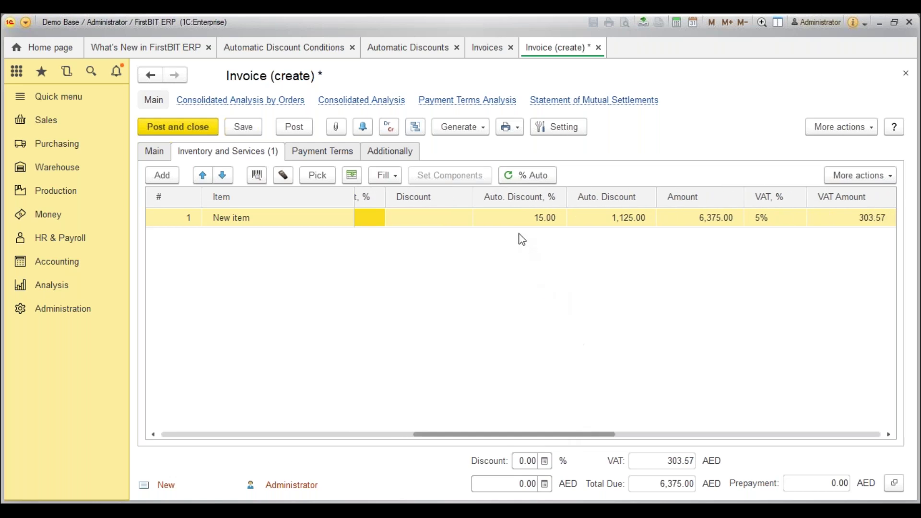
pyautogui.click(523, 216)
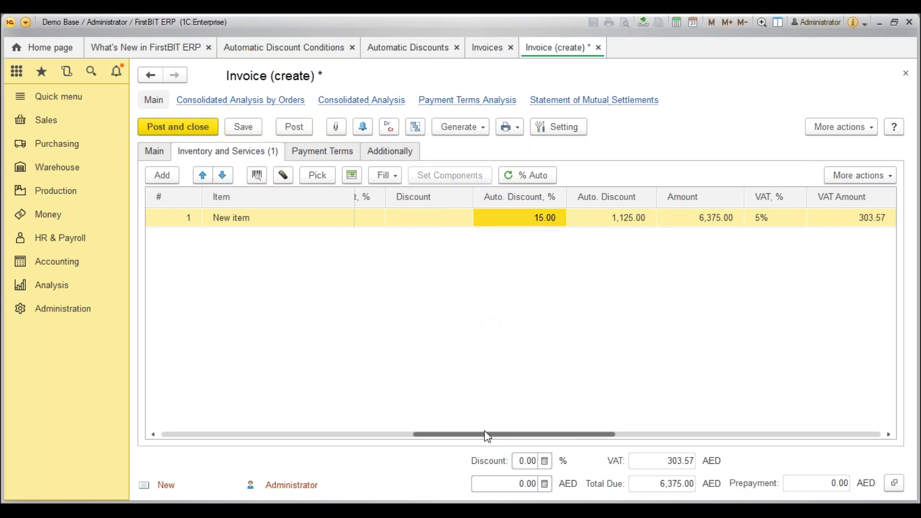
pyautogui.moveTo(488, 438); pyautogui.dragTo(545, 278)
pyautogui.click(607, 223)
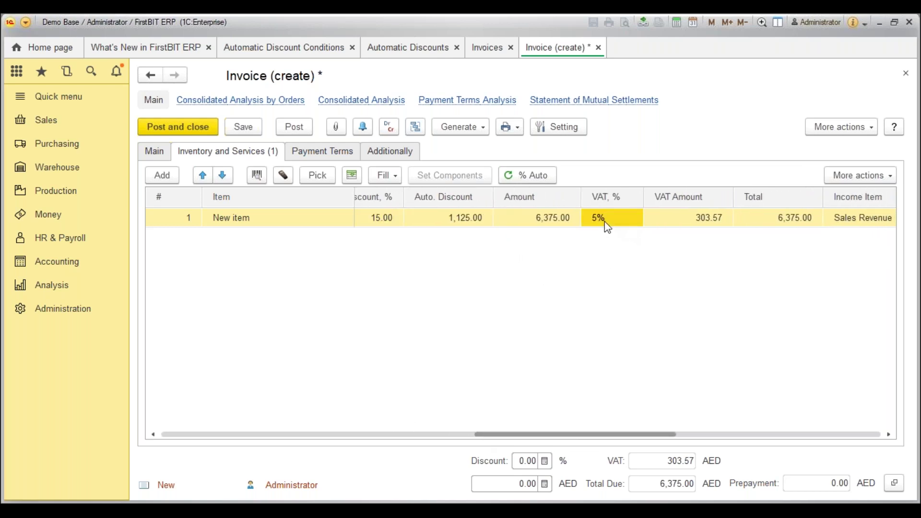
pyautogui.click(473, 223)
pyautogui.press('Left')
pyautogui.press('Left')
pyautogui.press('Left')
pyautogui.press('Left')
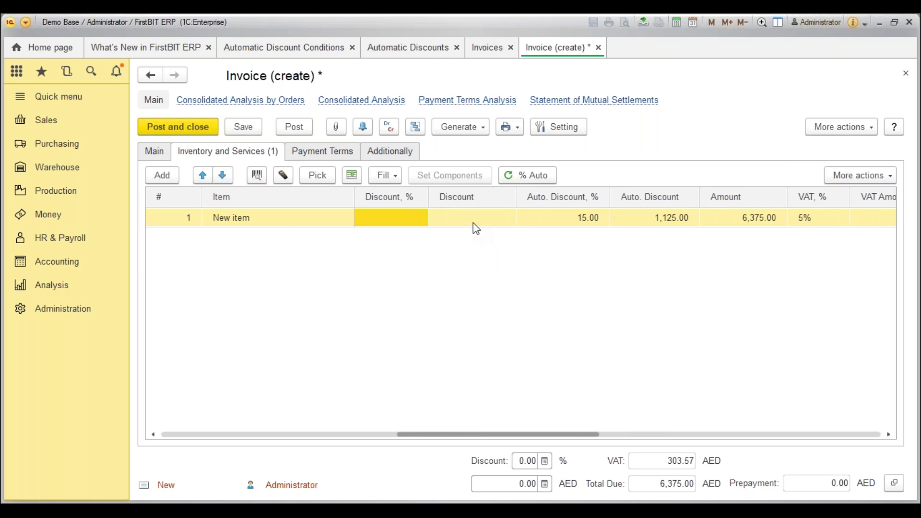
pyautogui.press('Left')
pyautogui.press('Left')
pyautogui.press('Right')
pyautogui.press('Right')
pyautogui.press('Right')
pyautogui.press('Right')
pyautogui.press('Right')
pyautogui.press('Right')
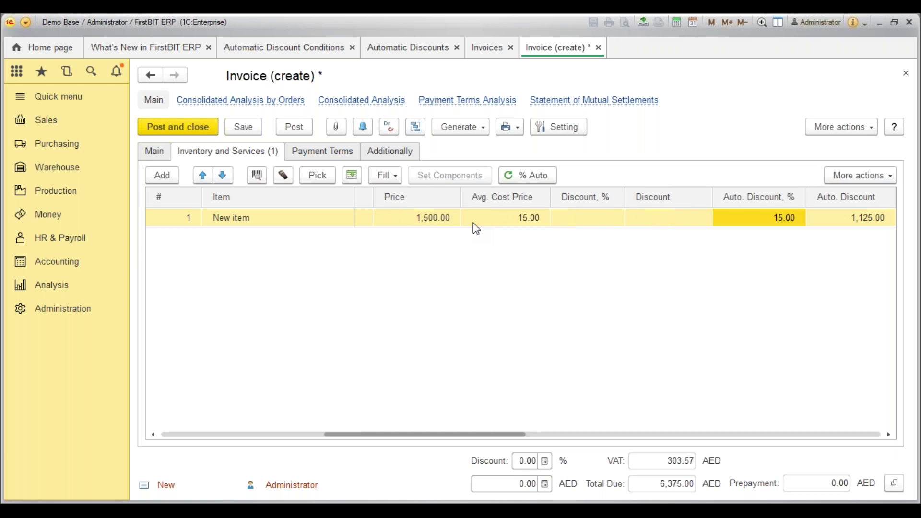
# Step through the line's columns: 15.00%, 1,125.00 auto discount, 6,375.00 amount, 303.57 VAT.
pyautogui.press('Left')
pyautogui.press('Left')
pyautogui.press('Right')
pyautogui.press('Left')
pyautogui.press('Right')
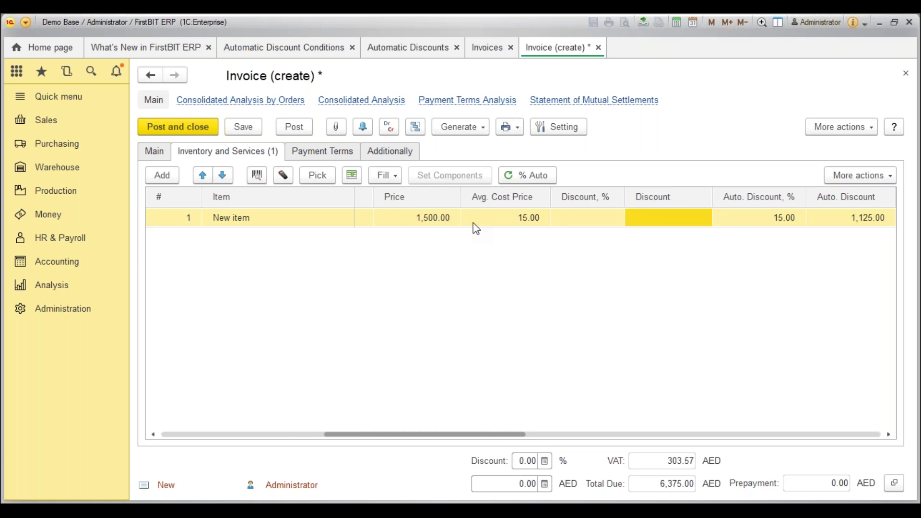
pyautogui.press('Right')
pyautogui.press('Right')
pyautogui.press('Right')
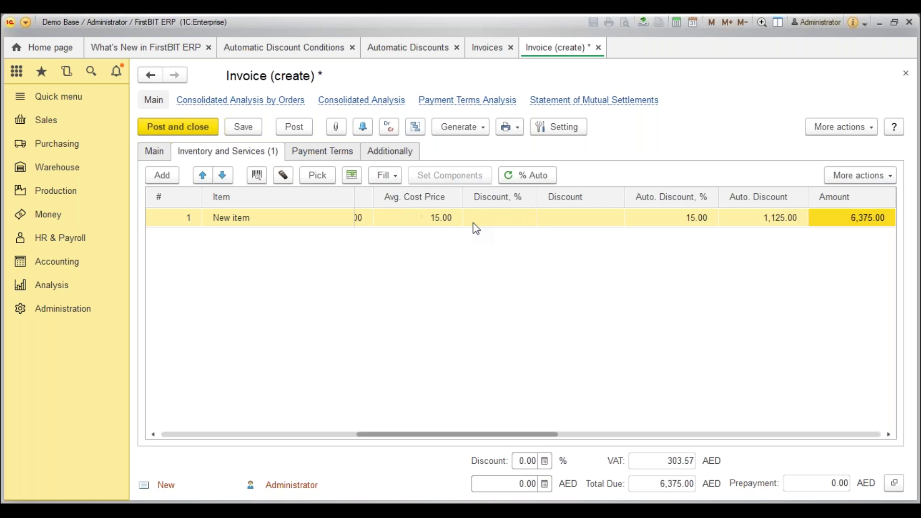
pyautogui.press('Left')
pyautogui.press('Left')
pyautogui.press('Right')
pyautogui.press('Right')
pyautogui.press('Left')
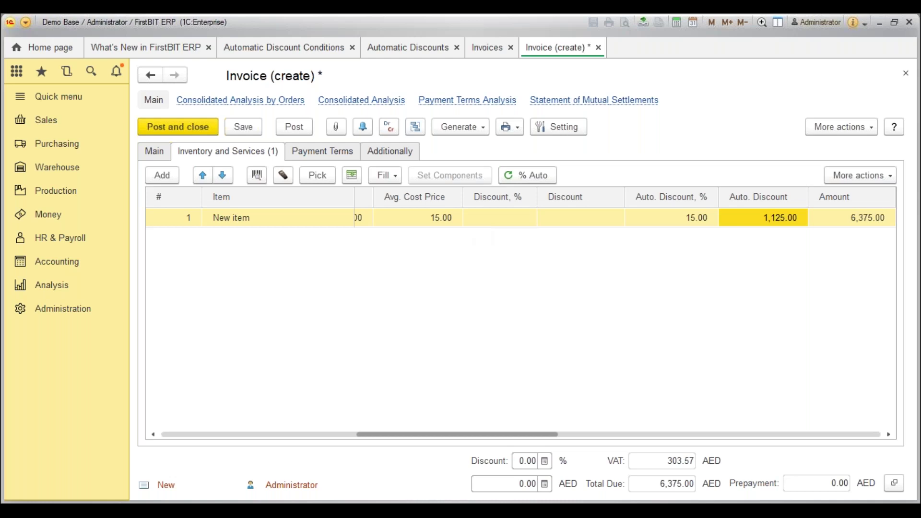
pyautogui.press('Left')
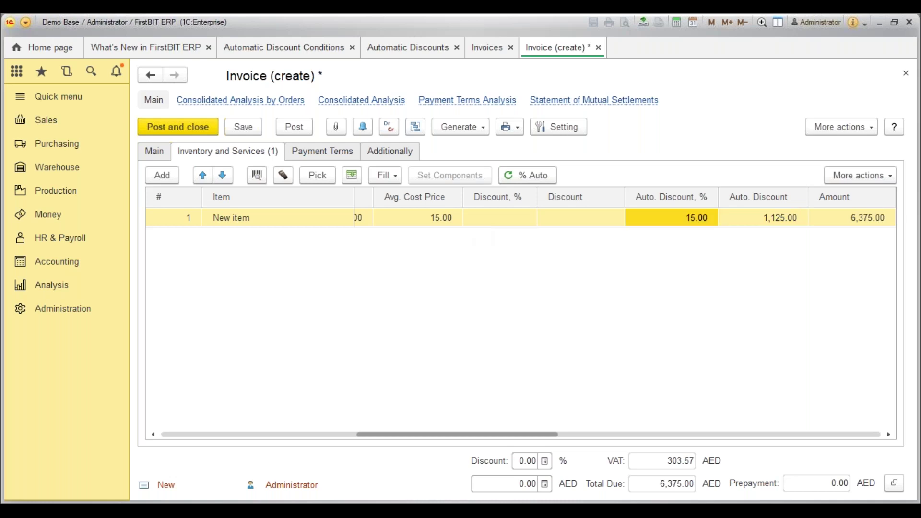
pyautogui.press('Right')
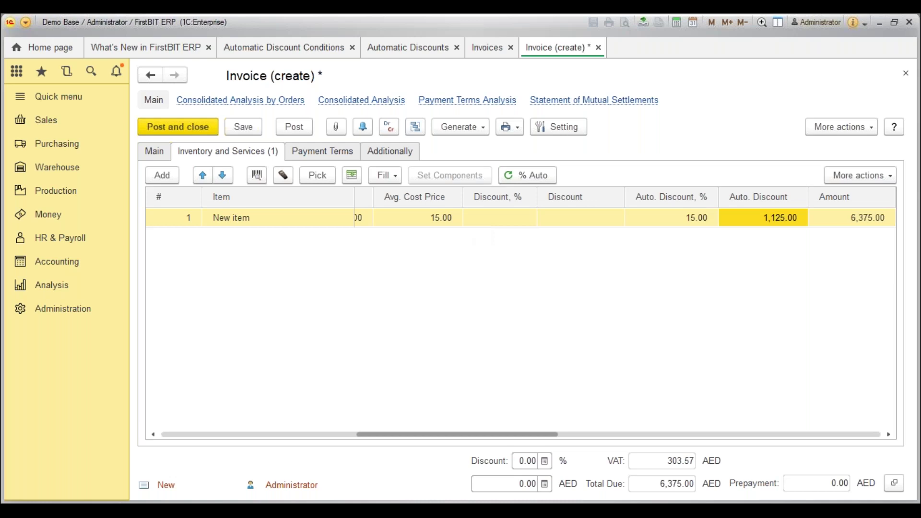
pyautogui.press('Right')
pyautogui.press('Right')
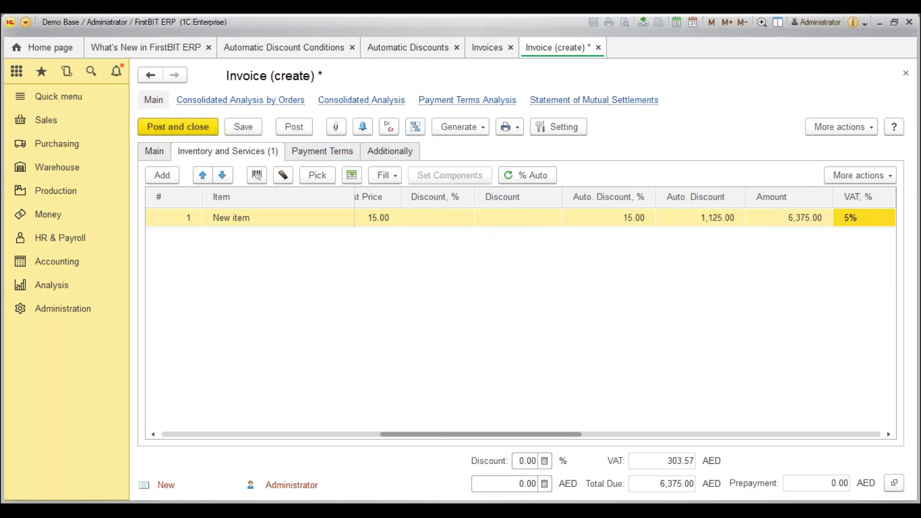
pyautogui.press('Right')
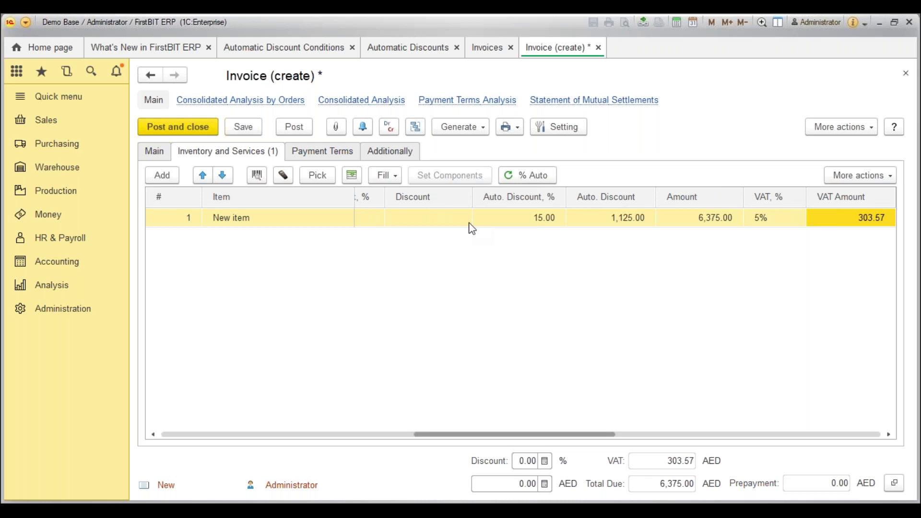
pyautogui.click(455, 222)
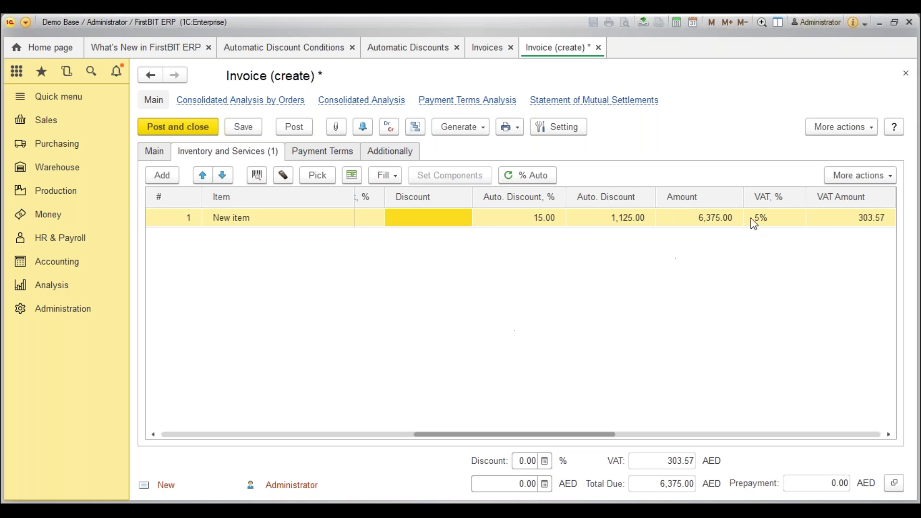
# Post the invoice as NN00-000019 for 6,375.00 AED and close it.
pyautogui.click(771, 219)
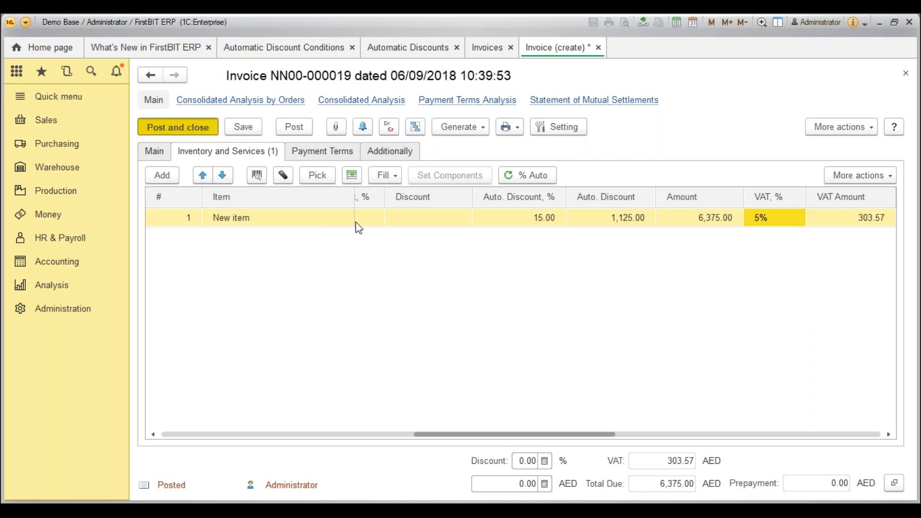
pyautogui.hotkey('ctrl', 'Return')
pyautogui.click(376, 437)
# Reopen NN00-000019 to check its item lines, then close it back to the Invoices list.
pyautogui.press('Return')
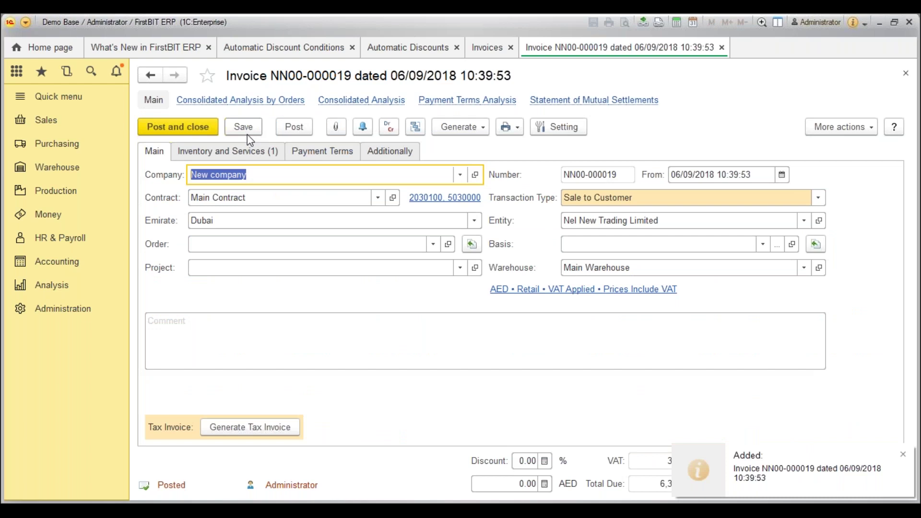
pyautogui.click(246, 151)
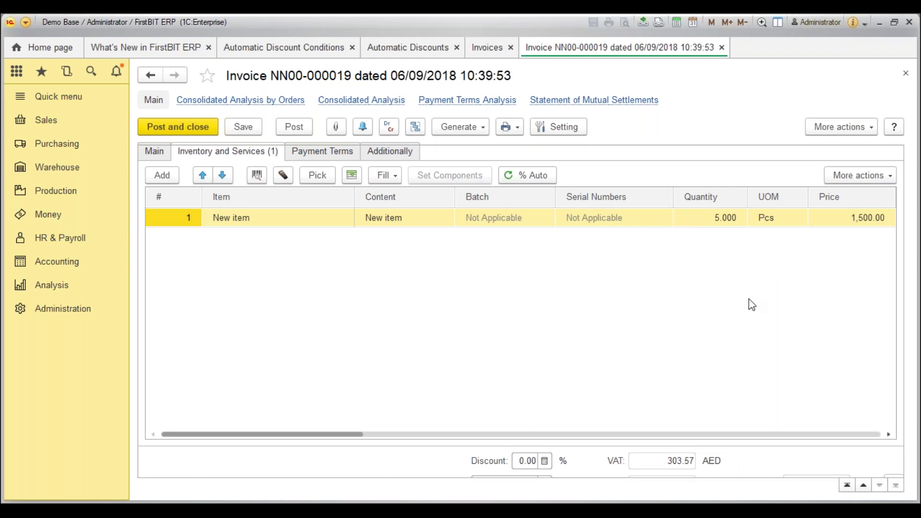
pyautogui.hotkey('ctrl', 'Return')
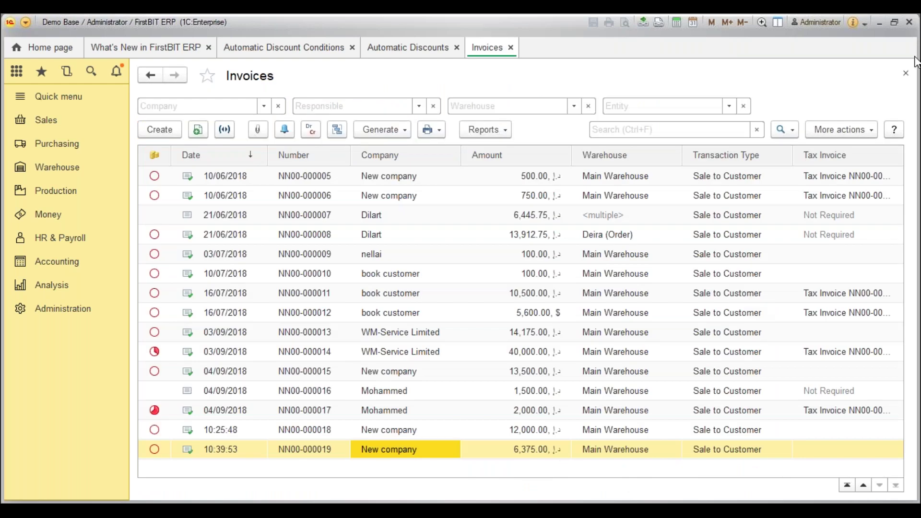
pyautogui.click(915, 57)
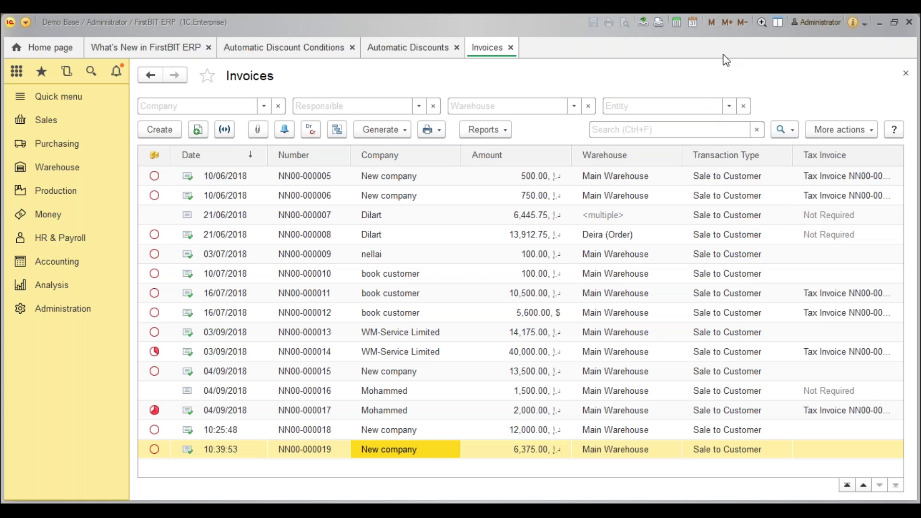
pyautogui.click(254, 254)
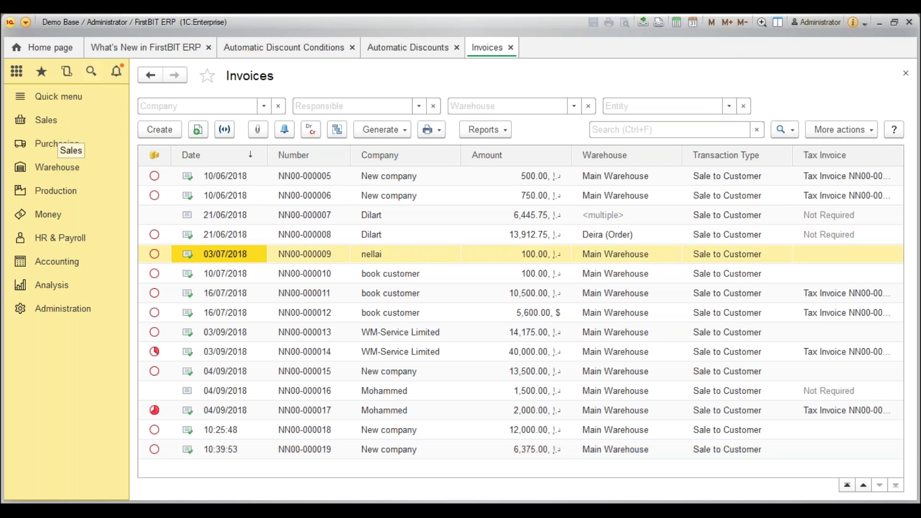
pyautogui.click(131, 54)
pyautogui.scroll(-3, 307, 374)
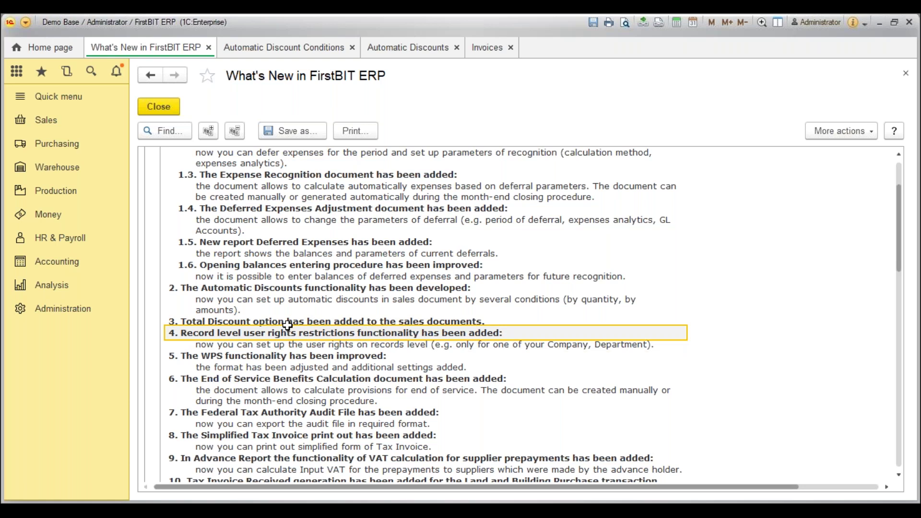
pyautogui.scroll(-2, 287, 325)
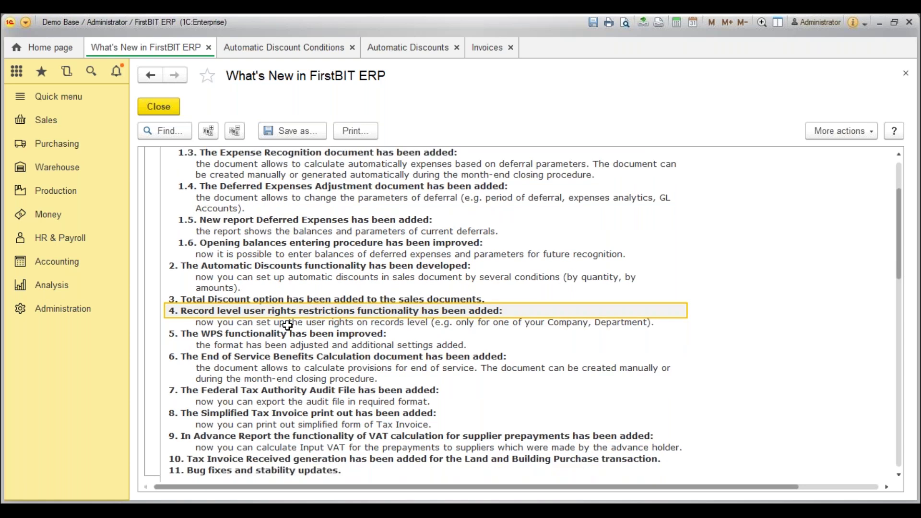
pyautogui.scroll(-1, 287, 325)
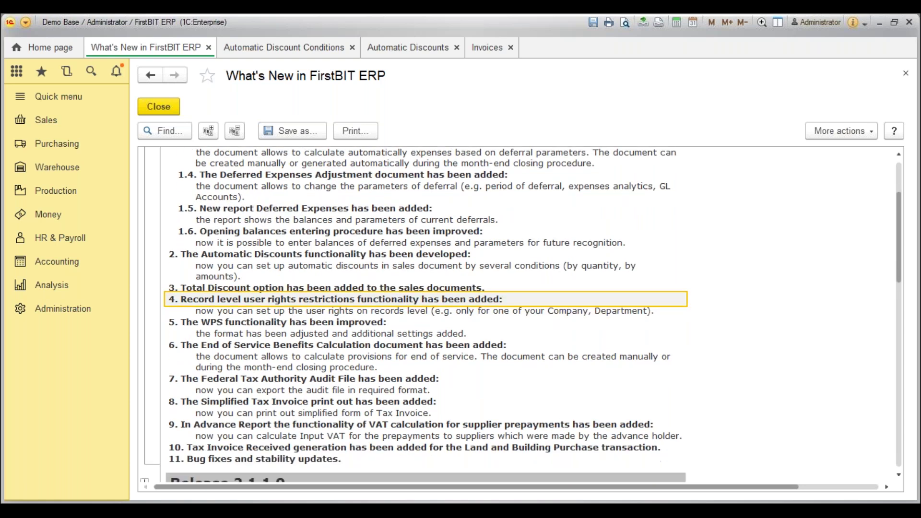
pyautogui.click(372, 321)
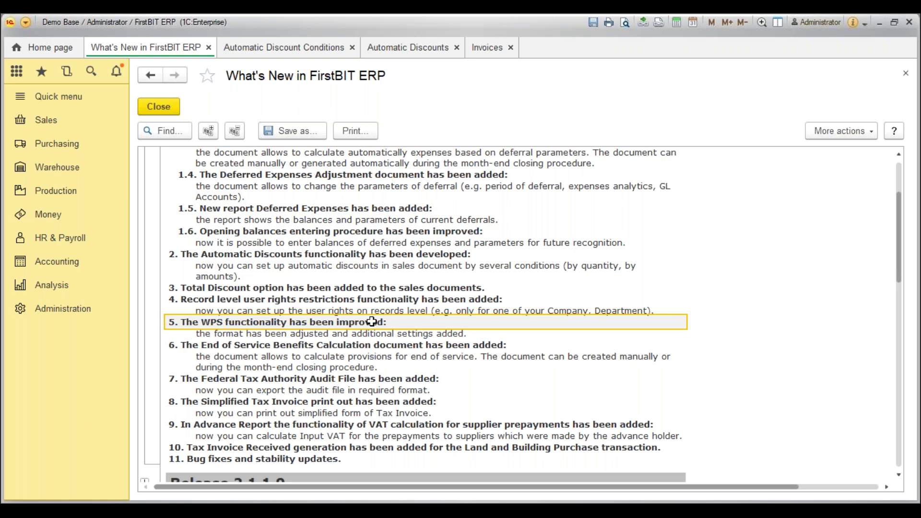
pyautogui.press('Up')
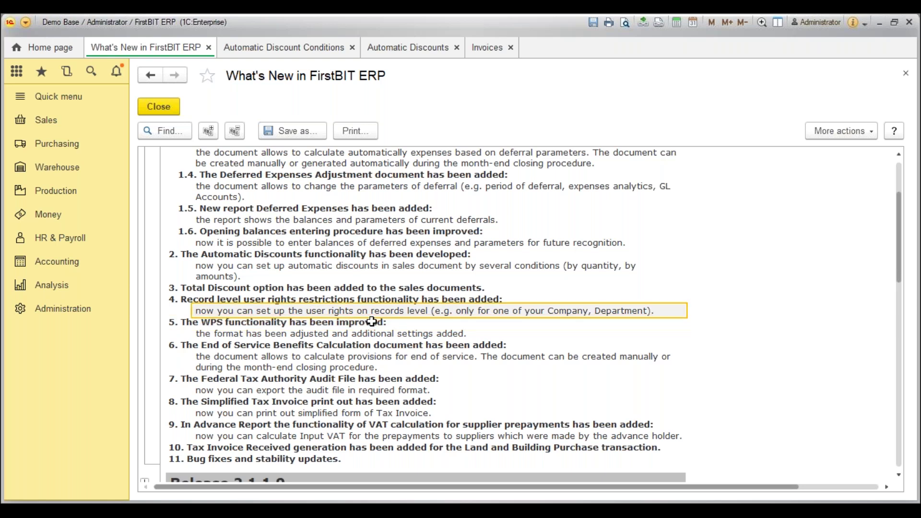
pyautogui.hotkey('shift', 'Up')
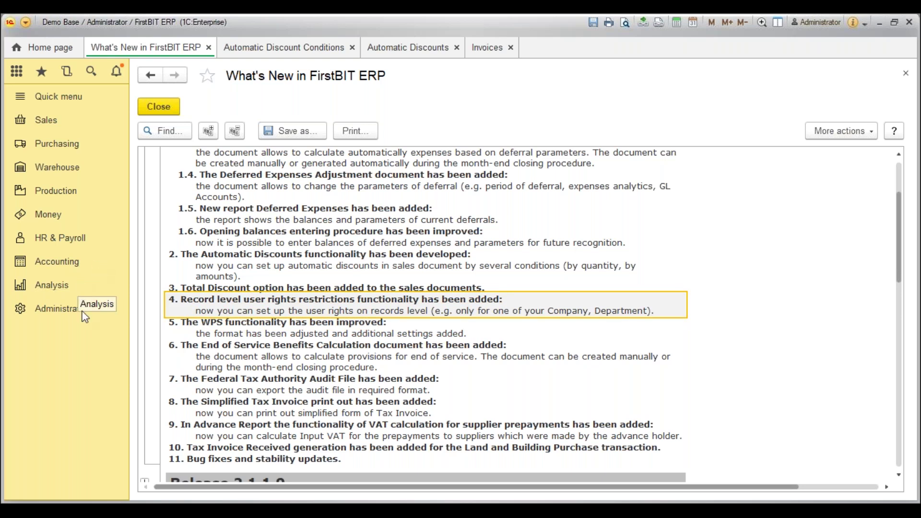
# Open the cashier user's Access Rights via Administration > Users, then return to the Administration panel.
pyautogui.click(62, 308)
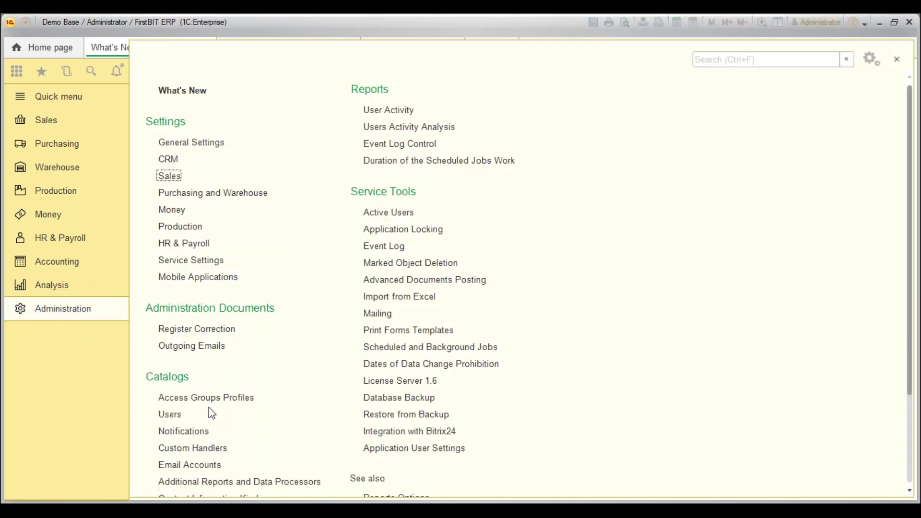
pyautogui.scroll(-3, 208, 407)
pyautogui.click(179, 357)
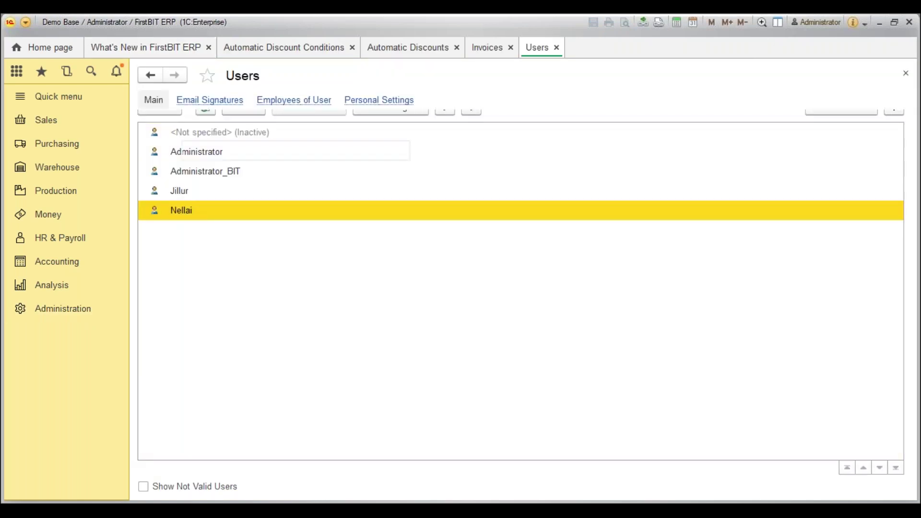
pyautogui.doubleClick(183, 211)
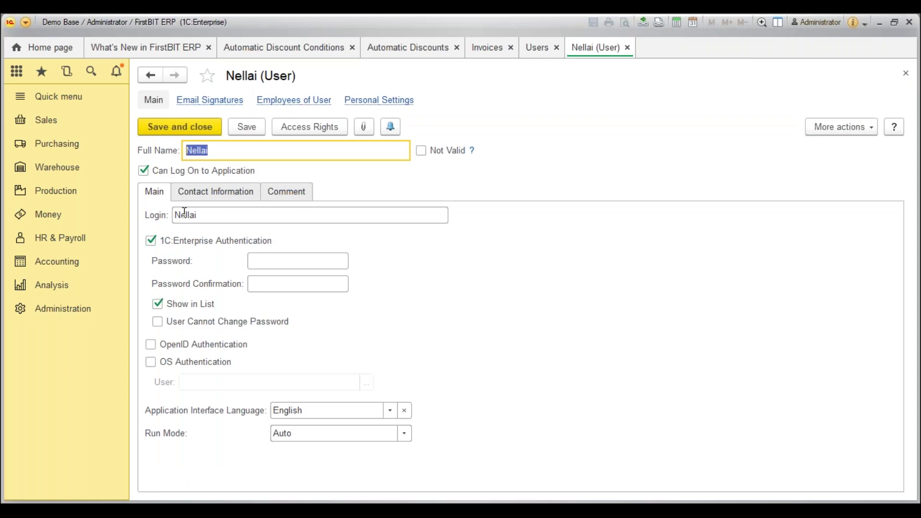
pyautogui.click(314, 128)
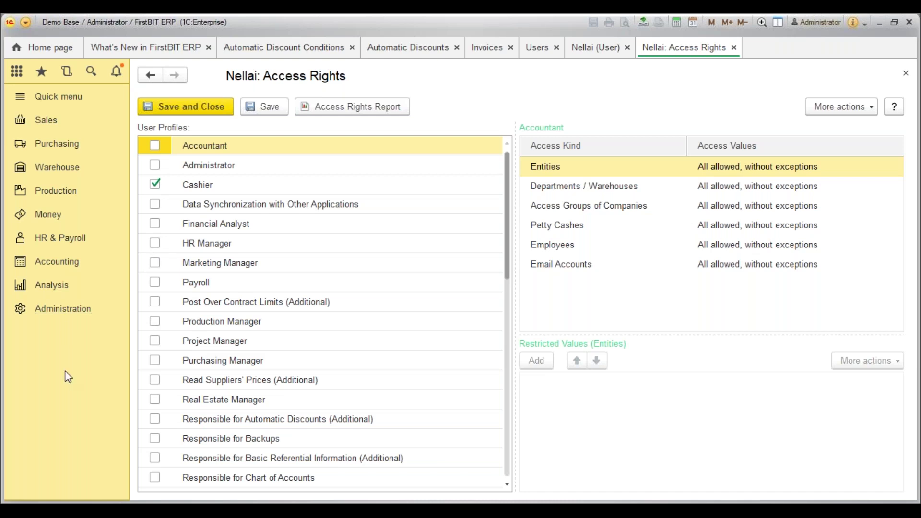
pyautogui.click(66, 306)
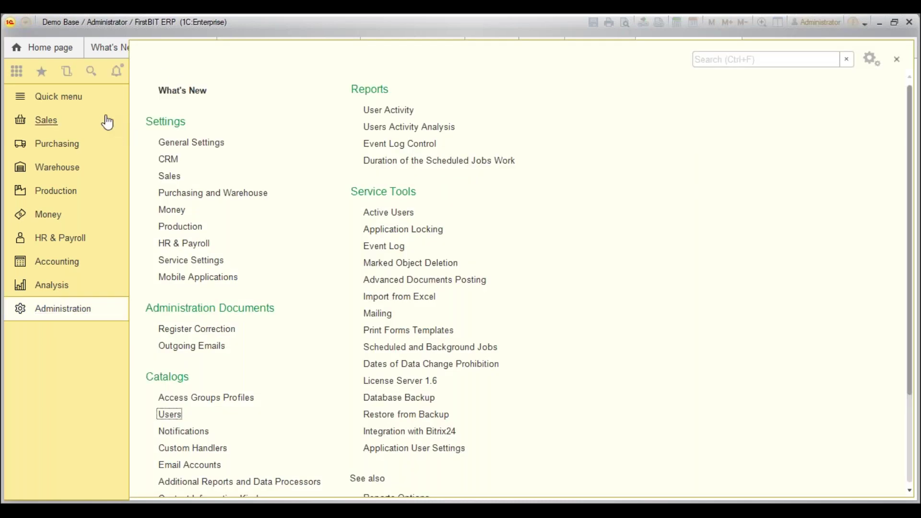
# Check Service Settings for record-level access limiting, then return to the Cashier profile's access values.
pyautogui.click(205, 261)
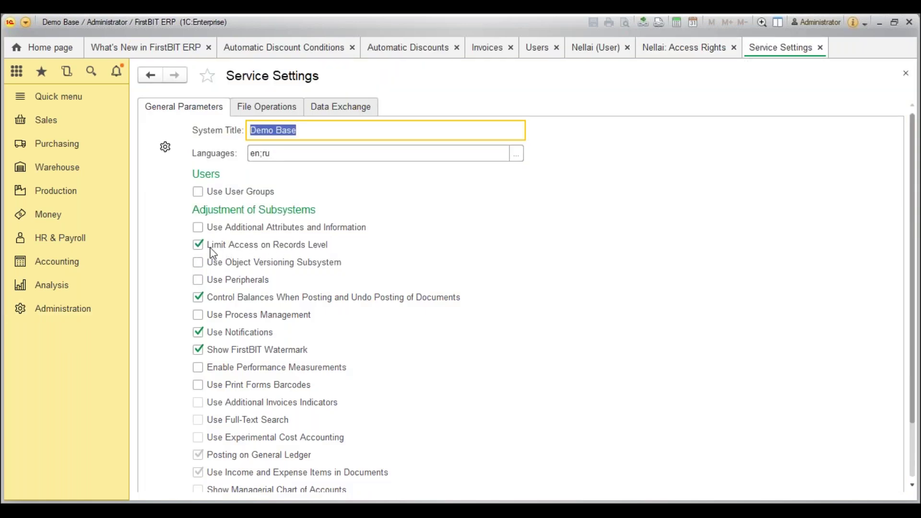
pyautogui.click(676, 50)
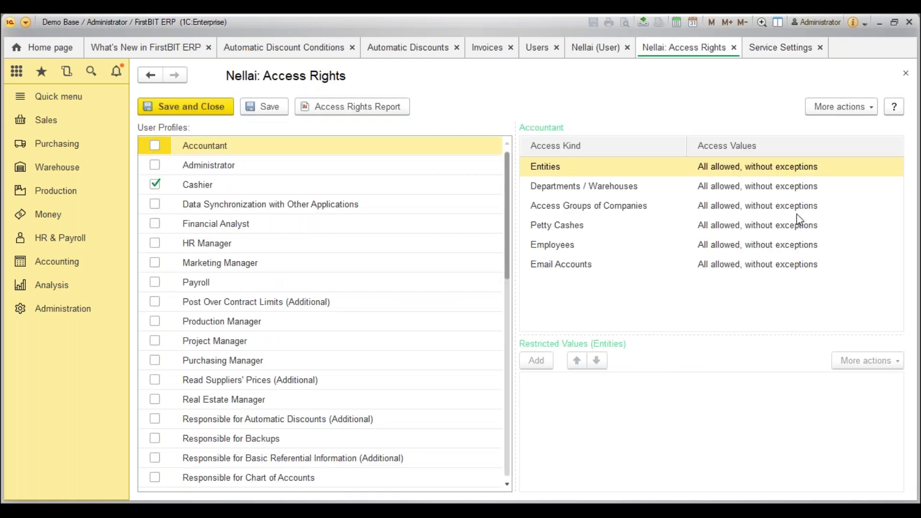
pyautogui.click(285, 190)
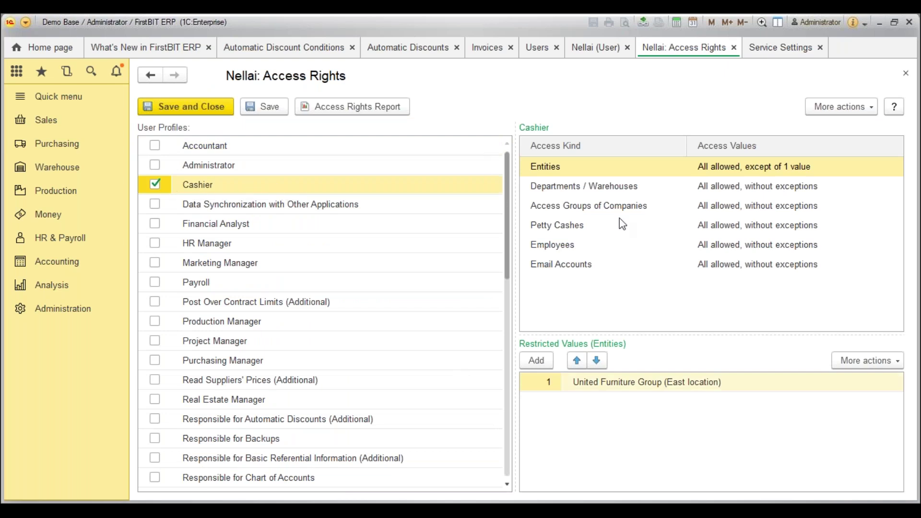
# Review Cashier's company group, department, warehouse and entity restrictions, then bring up the Accounting section.
pyautogui.click(613, 204)
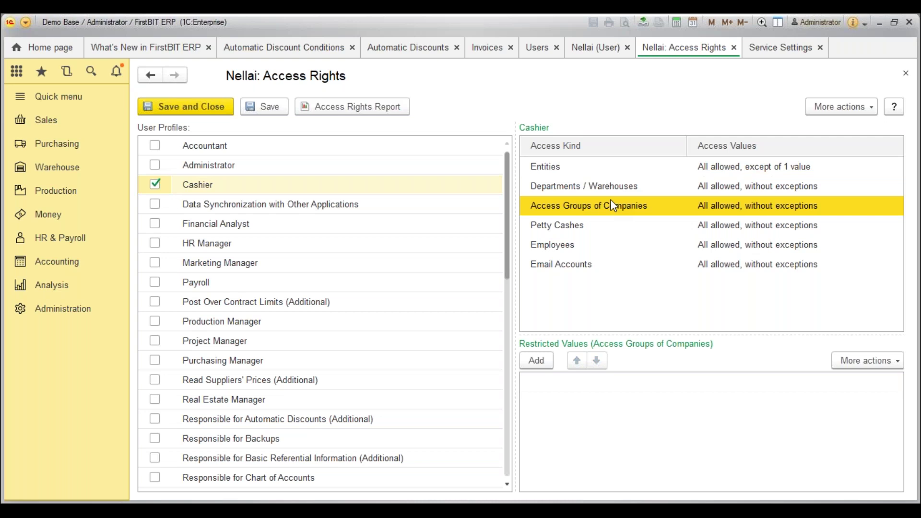
pyautogui.click(598, 186)
pyautogui.click(590, 175)
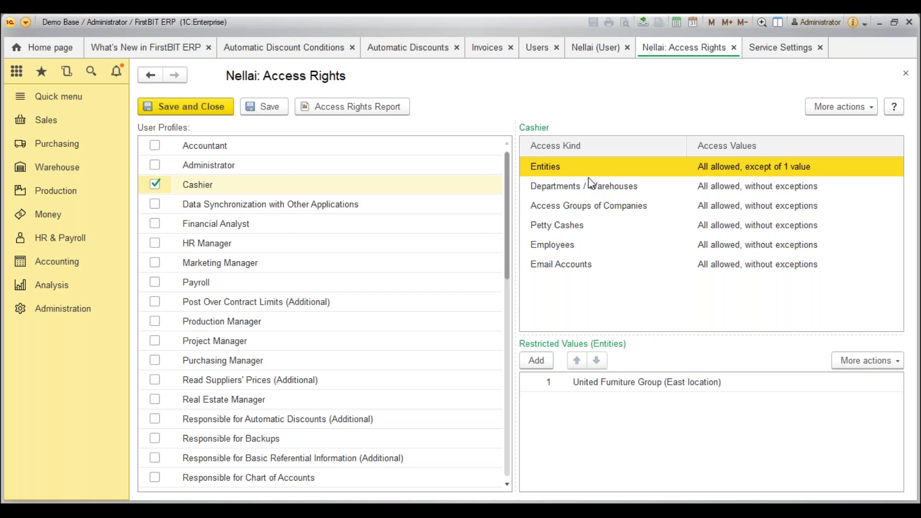
pyautogui.click(69, 273)
# In the Entities catalog, compare Nel New Trading Limited with United Furniture Group (East location).
pyautogui.click(172, 333)
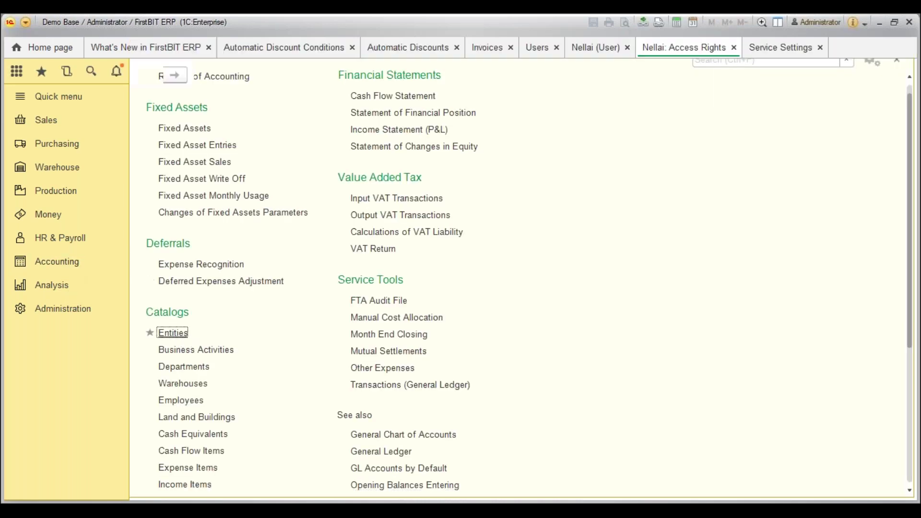
pyautogui.click(233, 175)
pyautogui.click(242, 153)
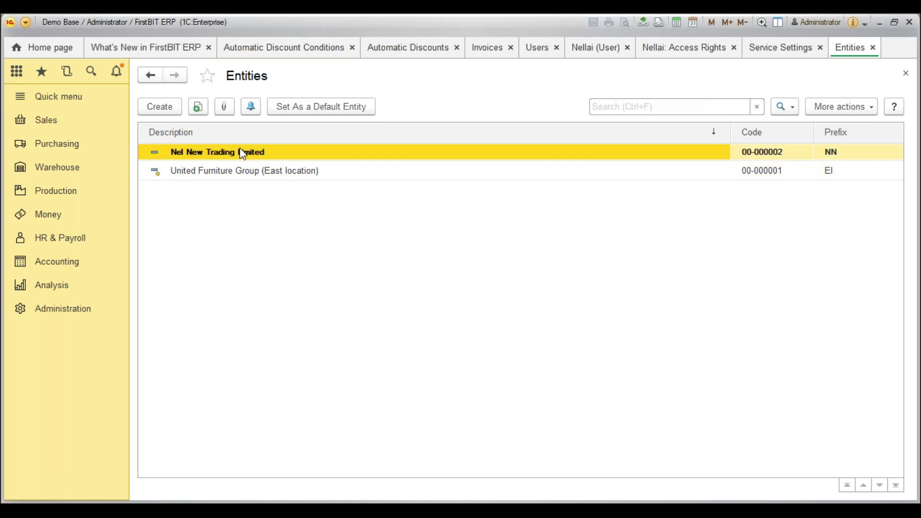
pyautogui.click(326, 169)
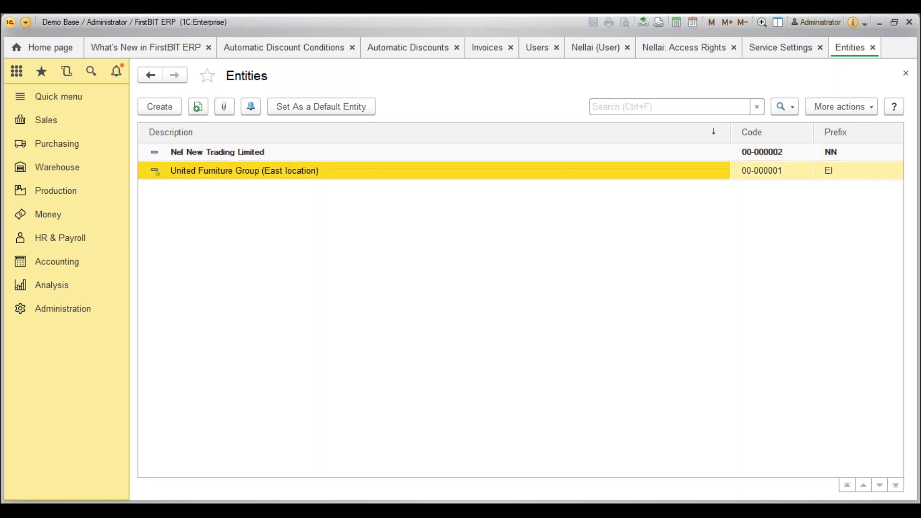
pyautogui.click(291, 155)
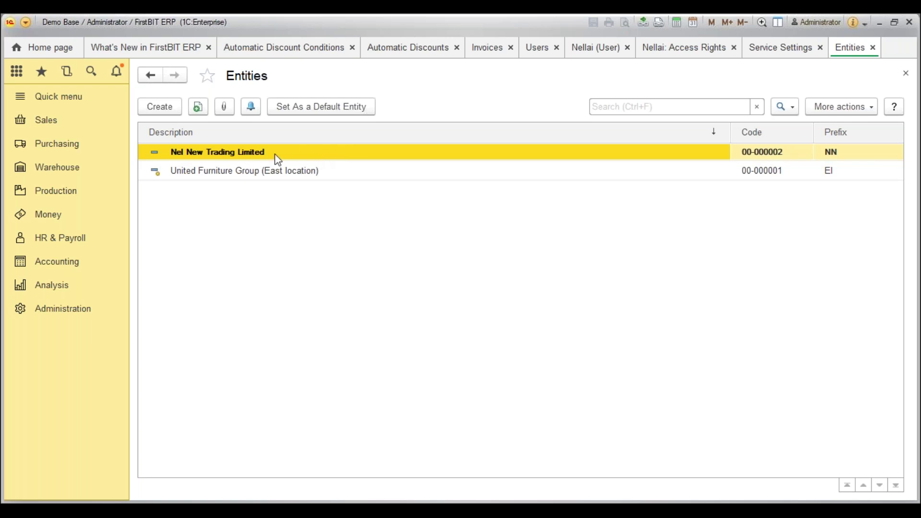
pyautogui.click(312, 170)
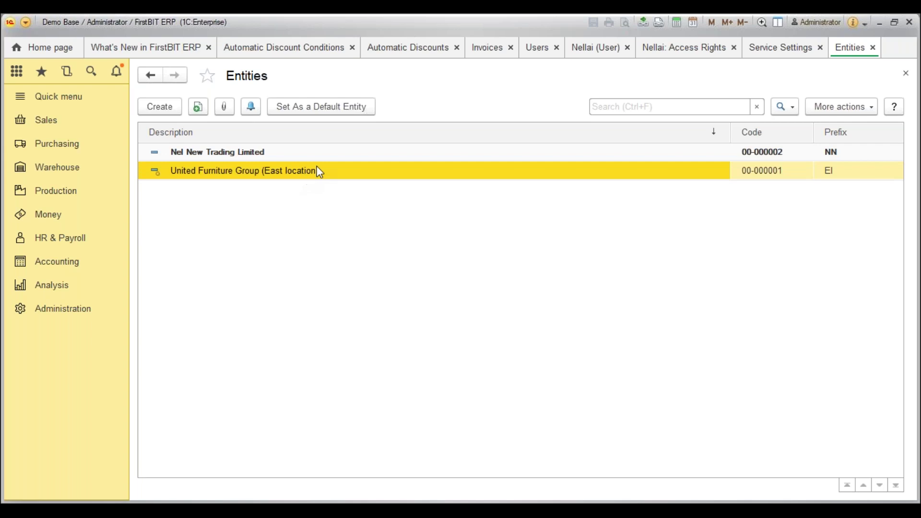
# Close Service Settings and go back to the cashier user's access rights.
pyautogui.click(792, 49)
pyautogui.click(820, 47)
pyautogui.click(694, 48)
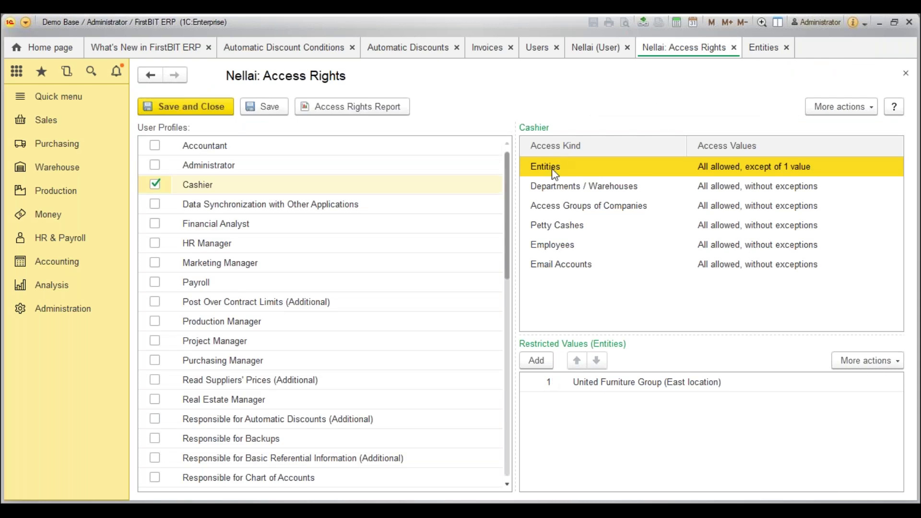
# Recheck Cashier's restrictions, with entities excluding United Furniture Group (East location), and save the access rights.
pyautogui.click(634, 380)
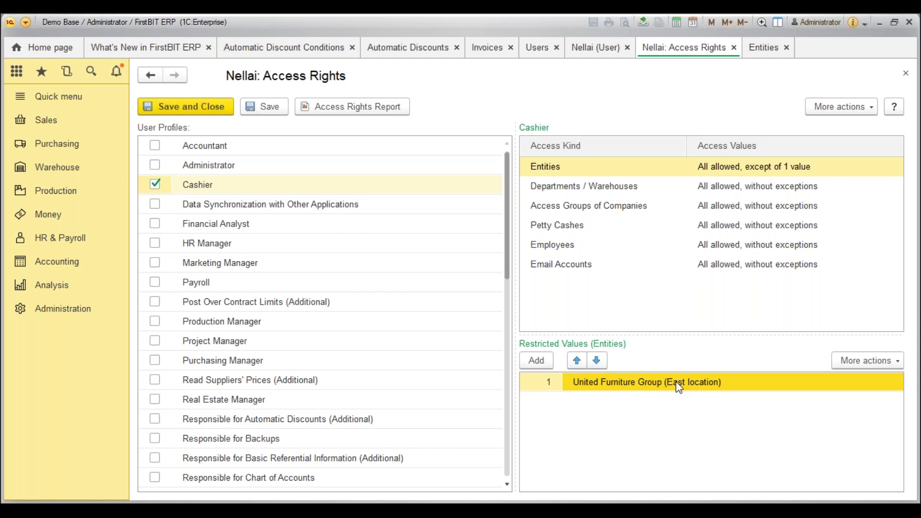
pyautogui.click(586, 189)
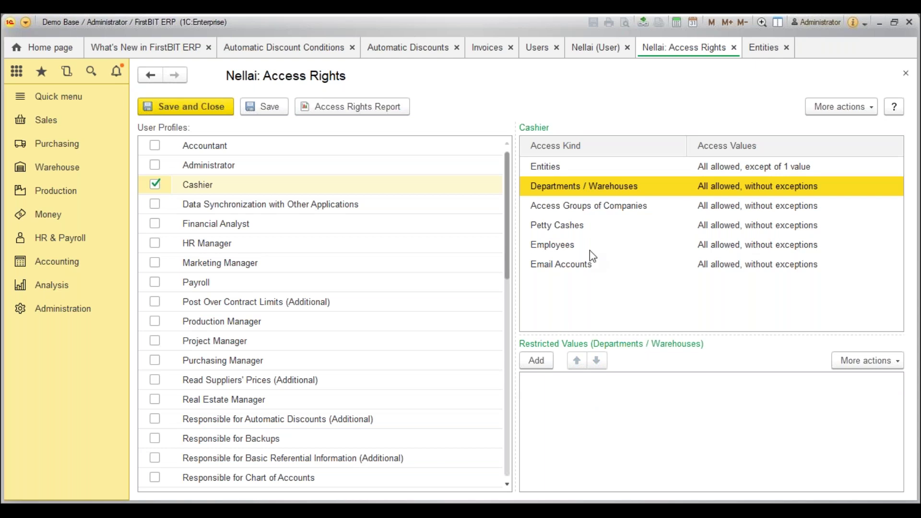
pyautogui.press('Down')
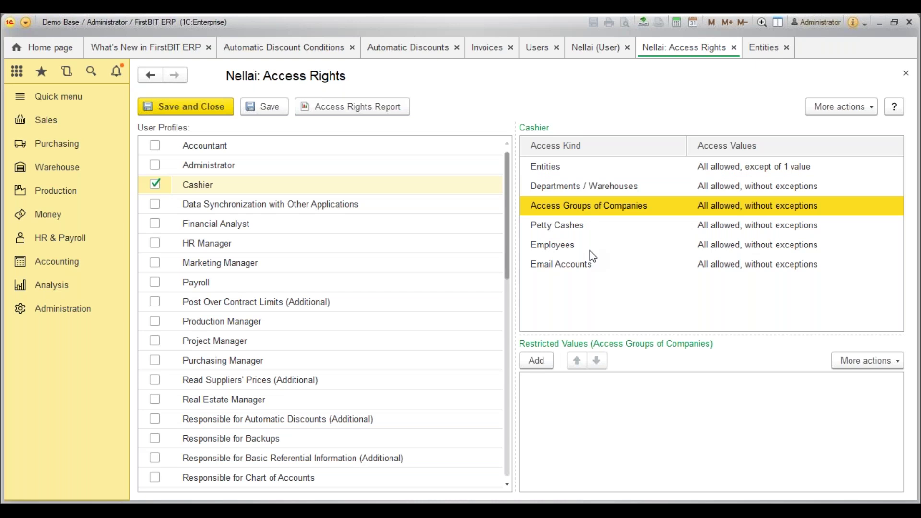
pyautogui.press('Down')
pyautogui.press('Down')
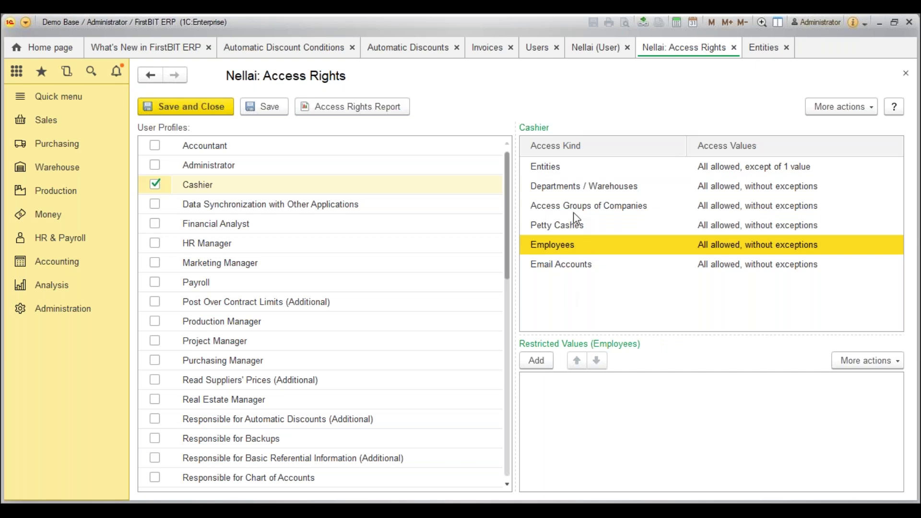
pyautogui.click(573, 191)
pyautogui.click(570, 171)
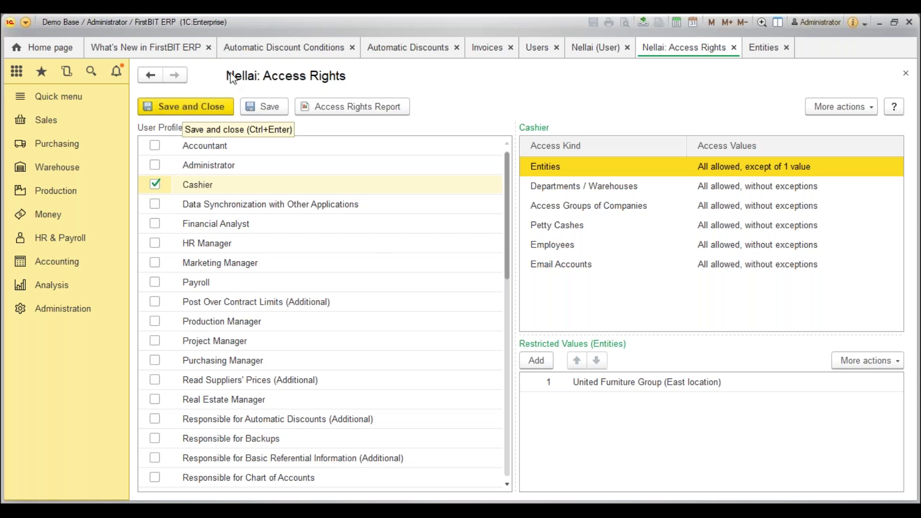
pyautogui.click(276, 507)
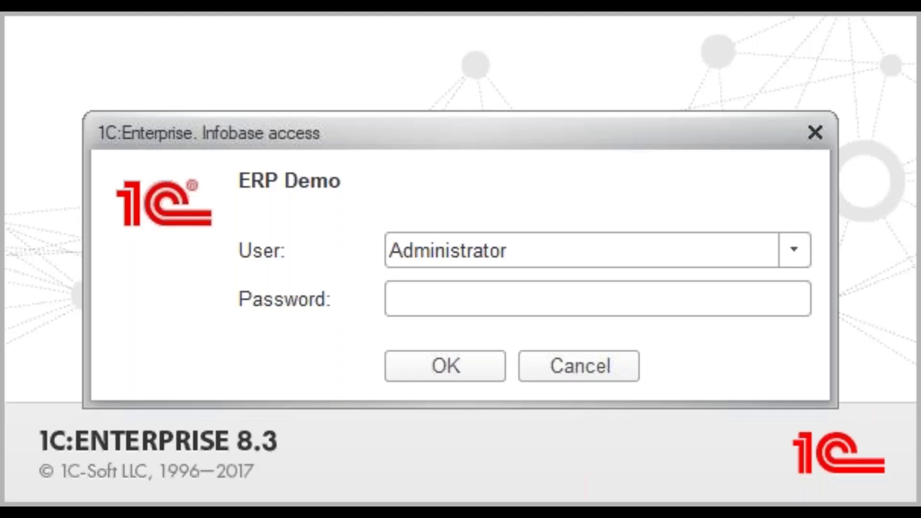
# Choose the cashier user instead of Administrator in the ERP Demo sign-in dialog and confirm.
pyautogui.click(804, 254)
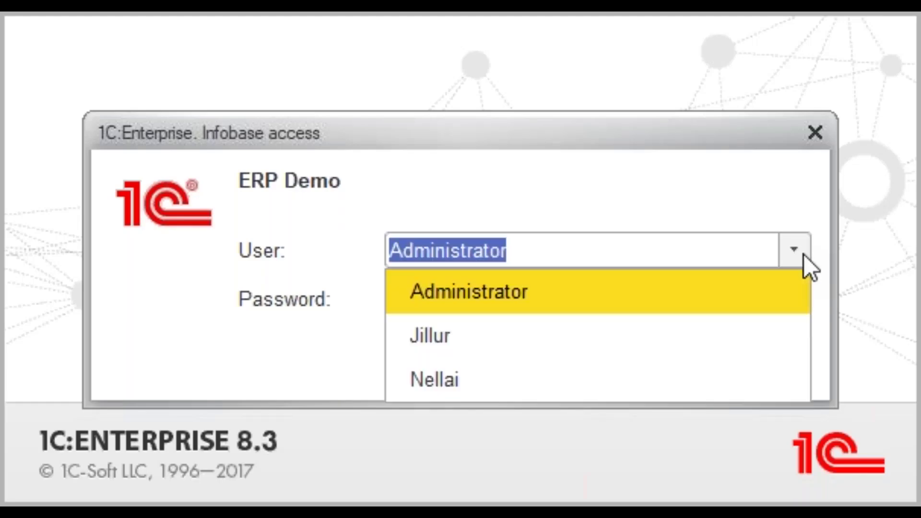
pyautogui.click(500, 372)
pyautogui.click(471, 373)
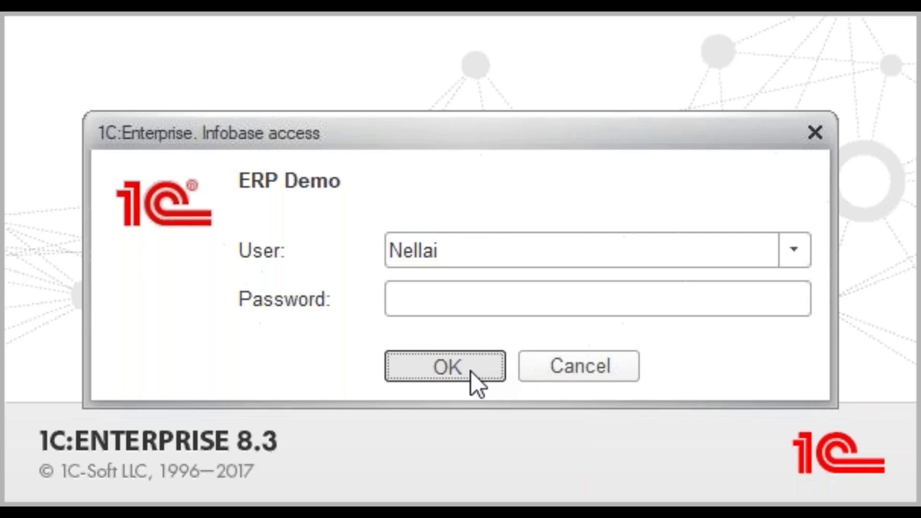
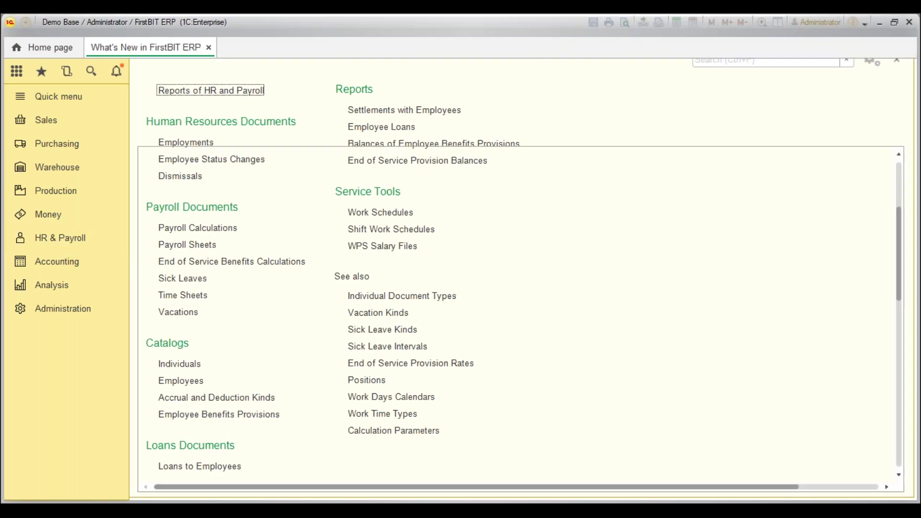
# Point out the WPS format adjustment note in What's New, then go to HR & Payroll.
pyautogui.click(331, 267)
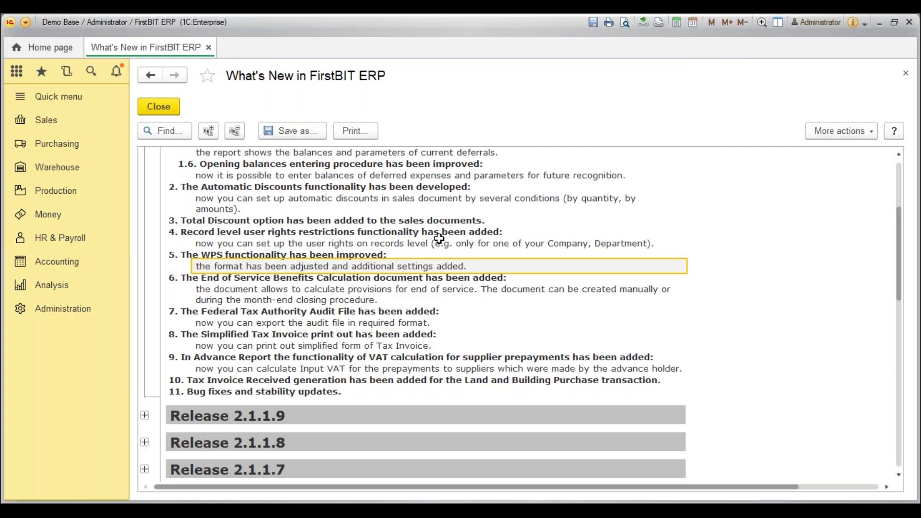
pyautogui.click(108, 245)
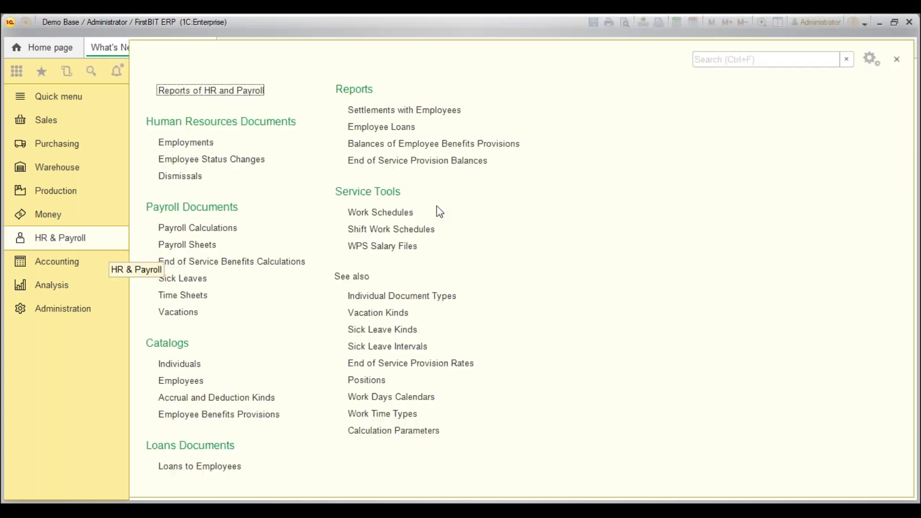
# Try exporting from the WPS Salary Files list, dismiss the error, and start an August 2018 file.
pyautogui.click(391, 247)
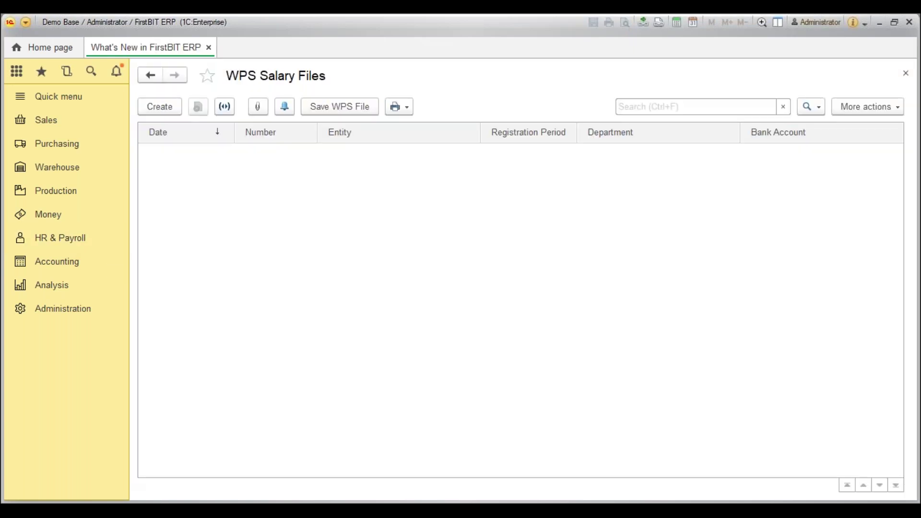
pyautogui.click(339, 107)
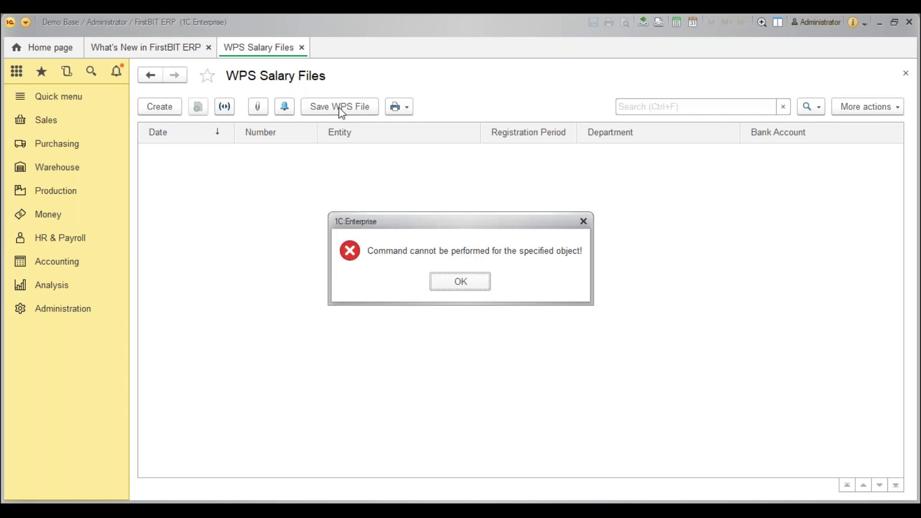
pyautogui.click(460, 282)
pyautogui.click(163, 107)
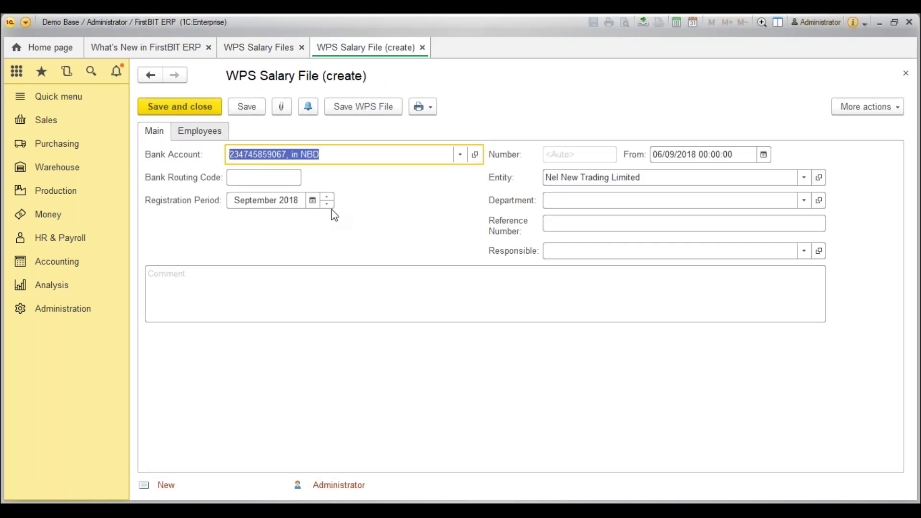
pyautogui.click(328, 204)
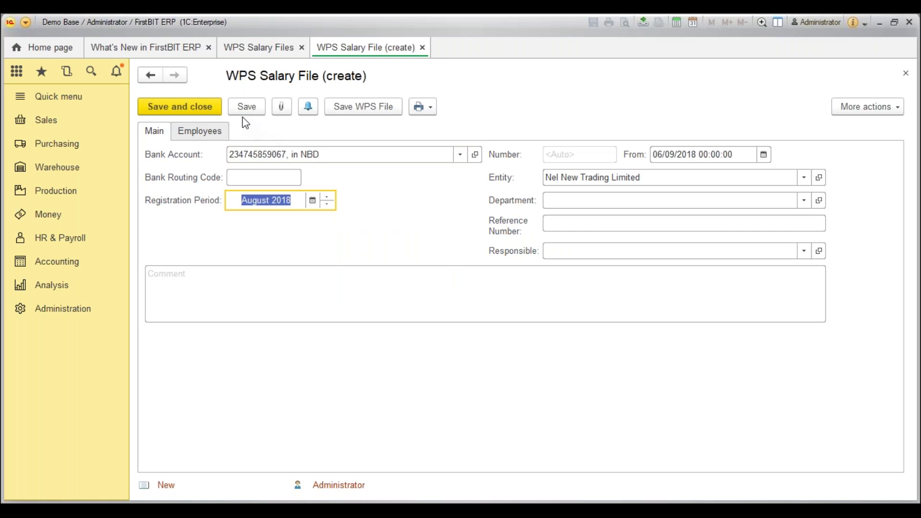
# Add an employee row and browse the employee groups without picking anyone.
pyautogui.click(204, 131)
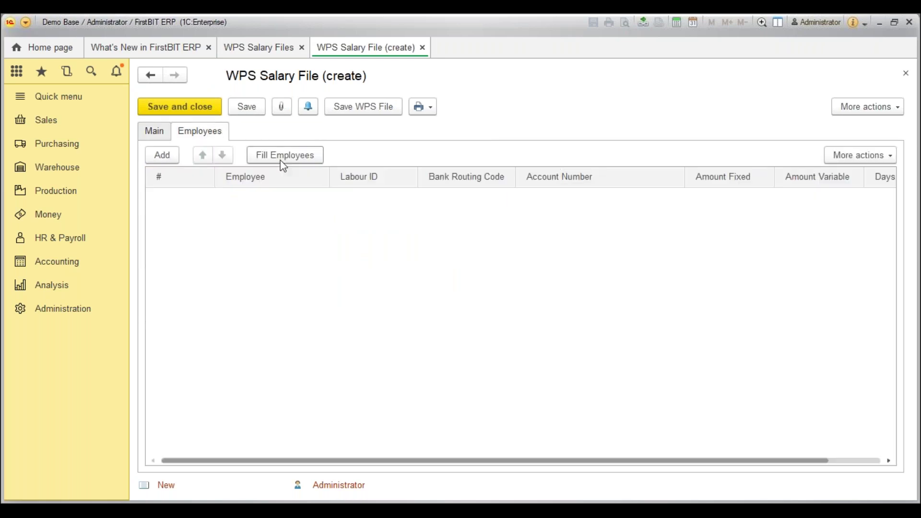
pyautogui.click(160, 155)
pyautogui.write('ne')
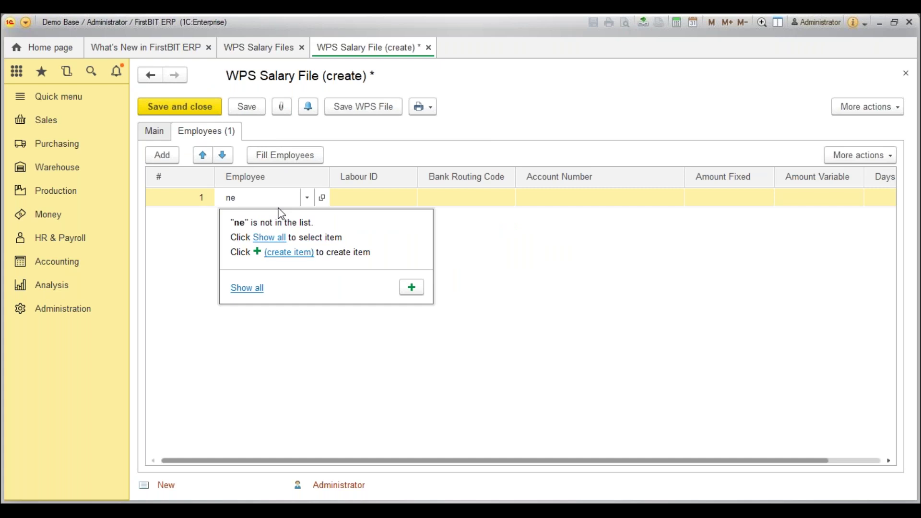
pyautogui.write('ll')
pyautogui.press('BackSpace')
pyautogui.press('BackSpace')
pyautogui.press('BackSpace')
pyautogui.press('BackSpace')
pyautogui.click(247, 288)
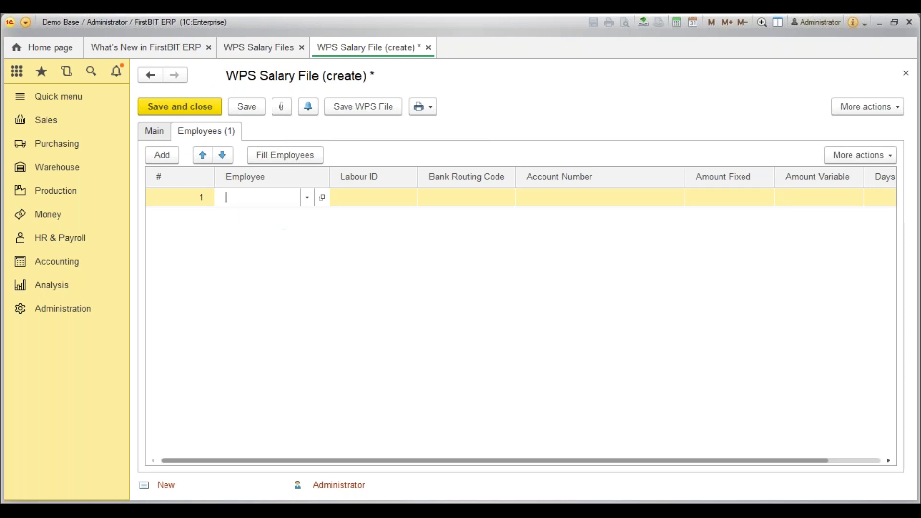
pyautogui.click(161, 150)
pyautogui.click(162, 151)
pyautogui.click(161, 171)
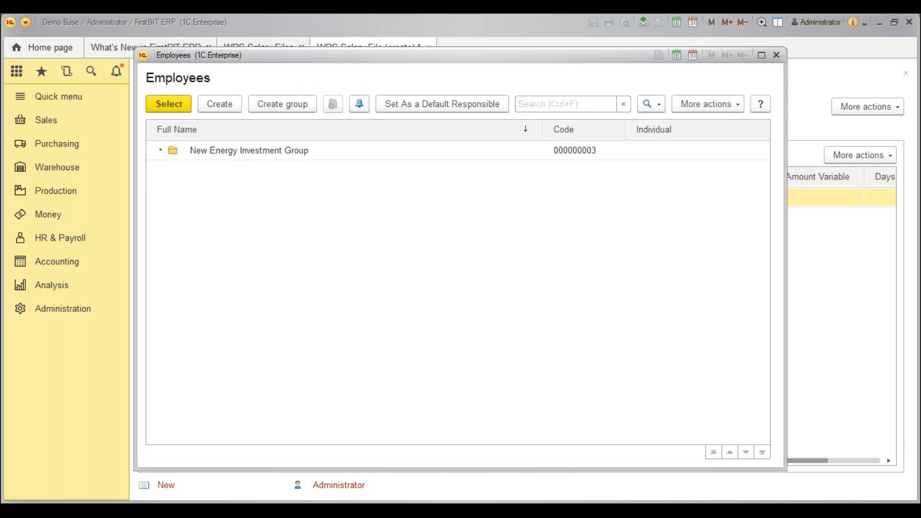
pyautogui.click(164, 152)
pyautogui.press('Escape')
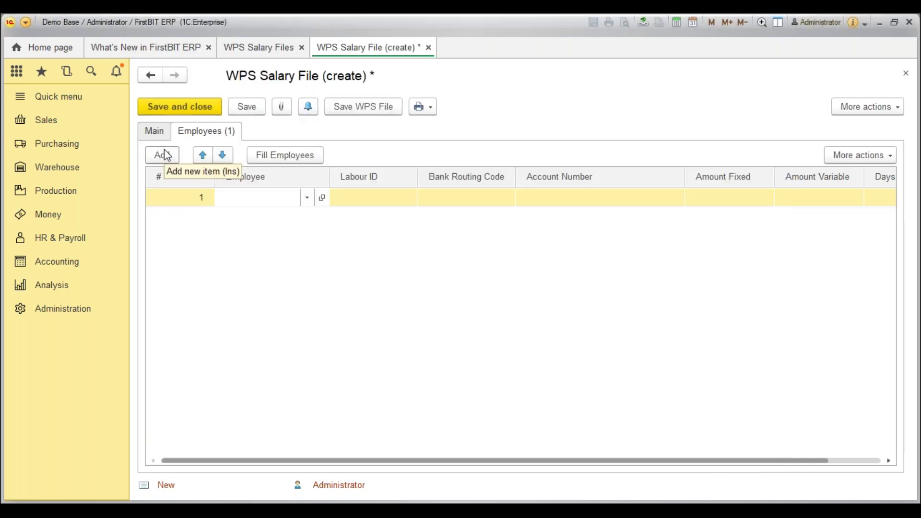
pyautogui.click(156, 136)
# Set the department to Administration & Marketing and save the draft with its employee row.
pyautogui.click(554, 201)
pyautogui.click(571, 223)
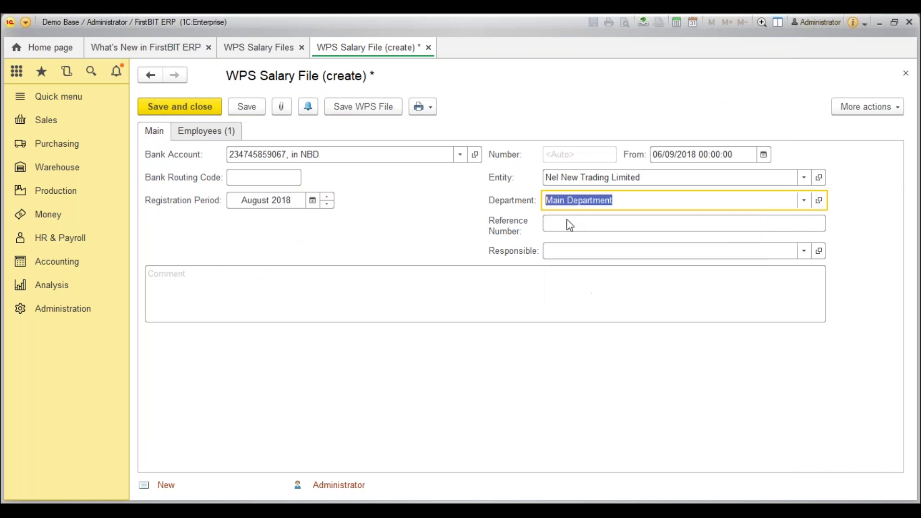
pyautogui.click(804, 200)
pyautogui.click(631, 232)
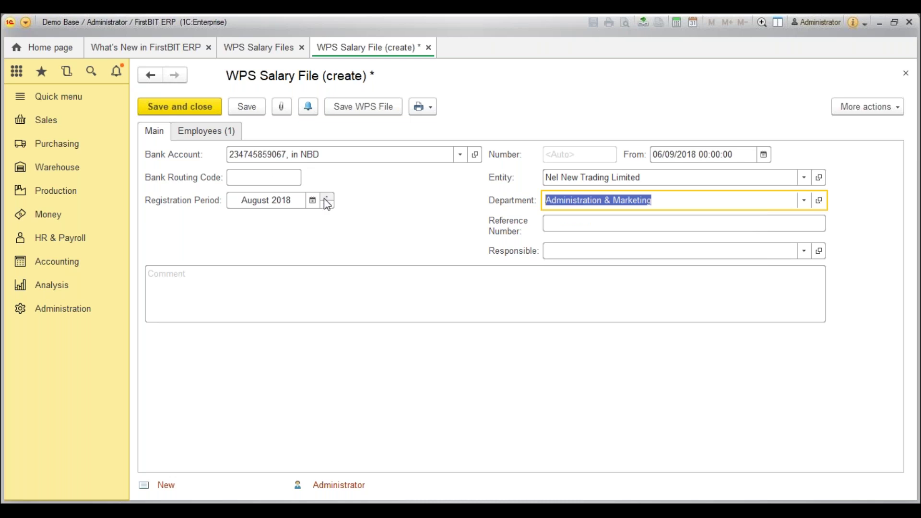
pyautogui.click(239, 132)
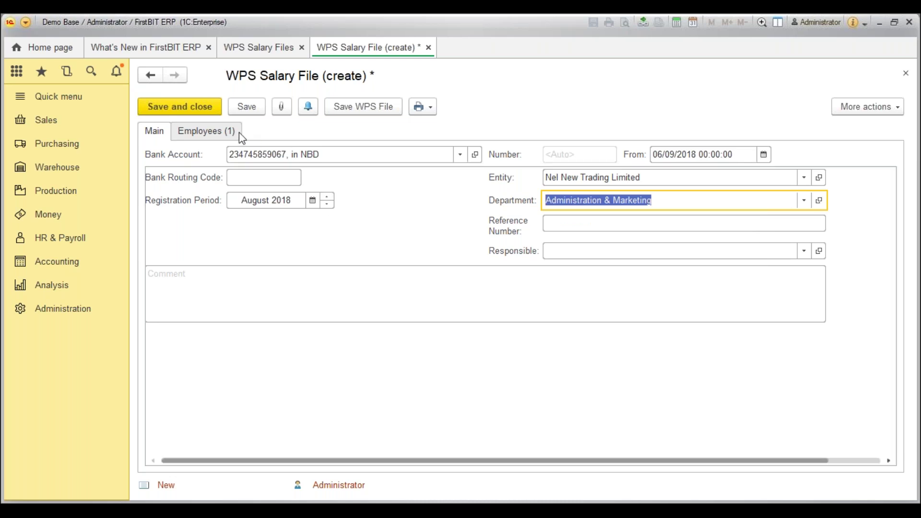
pyautogui.click(265, 196)
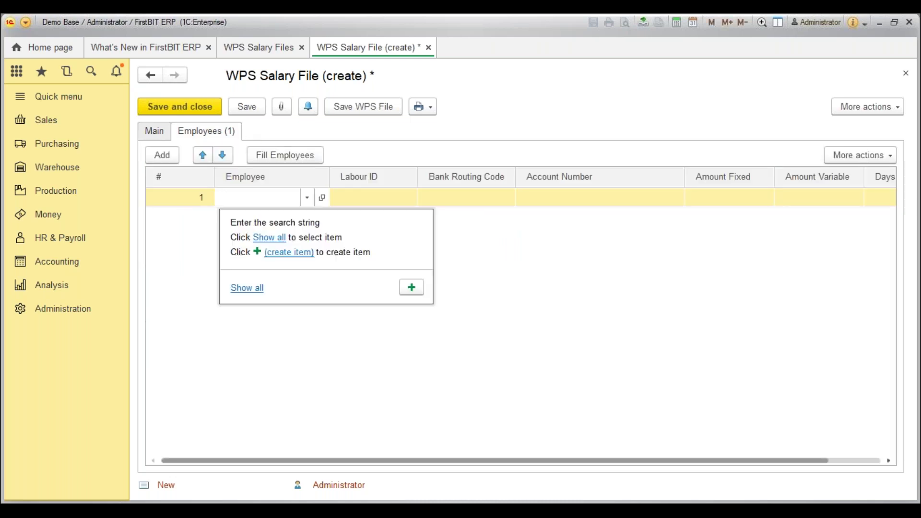
pyautogui.click(247, 107)
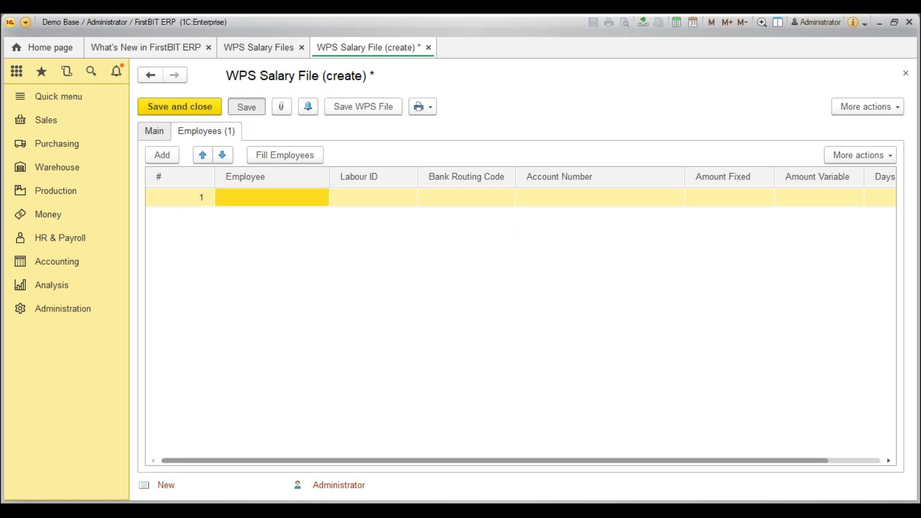
# Export the WPS file to a folder, then create employee 'NER' in the Retail group.
pyautogui.click(379, 107)
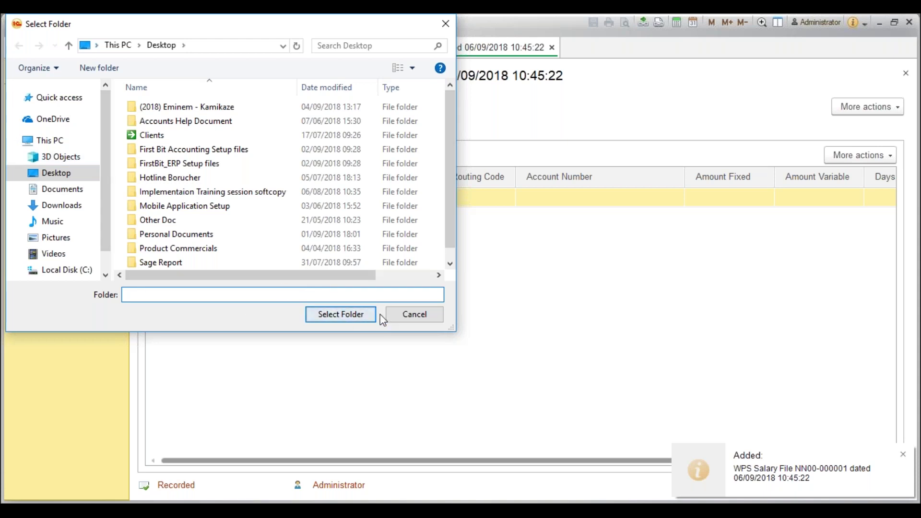
pyautogui.click(355, 320)
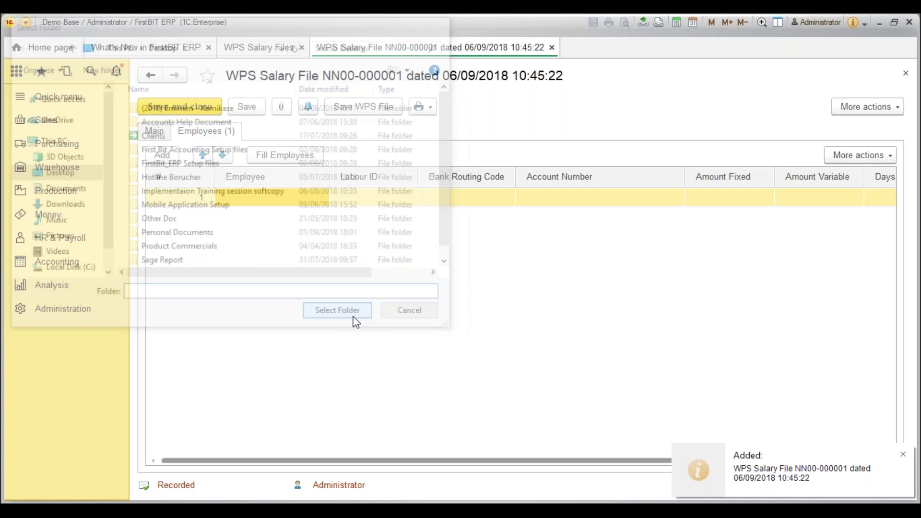
pyautogui.click(272, 197)
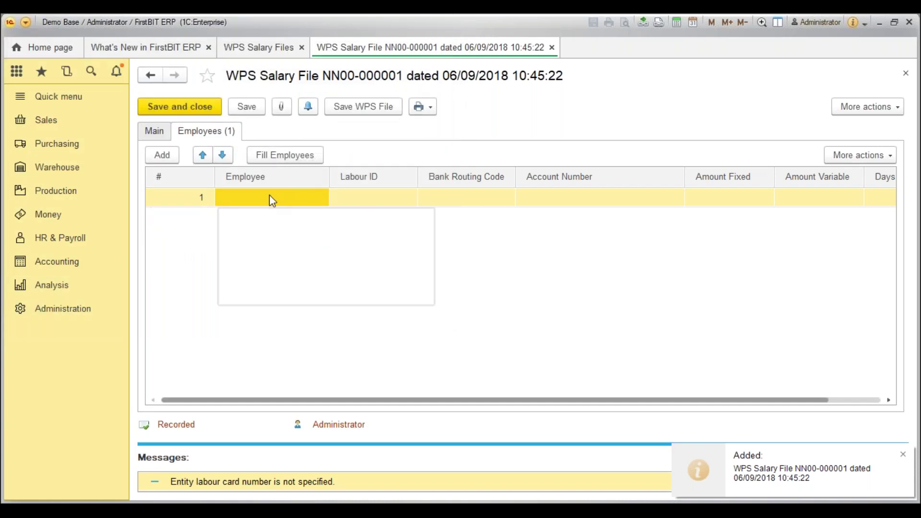
pyautogui.click(268, 237)
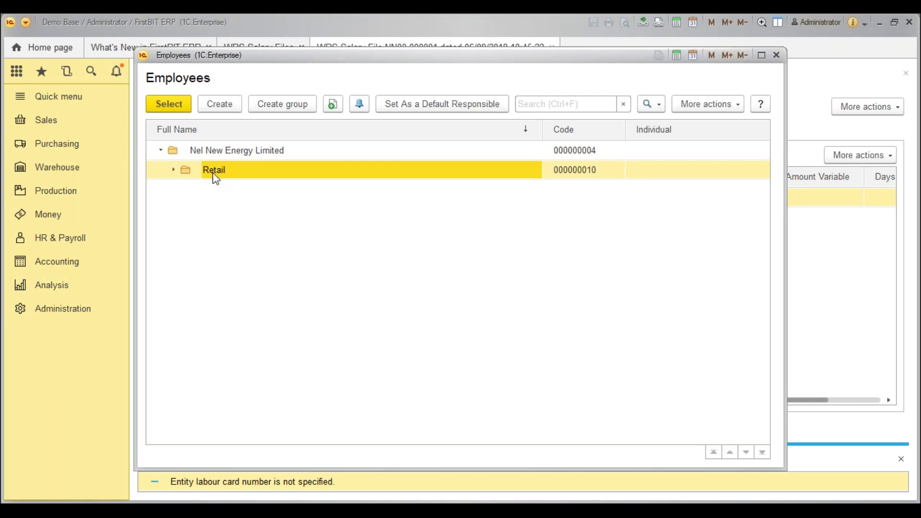
pyautogui.click(173, 169)
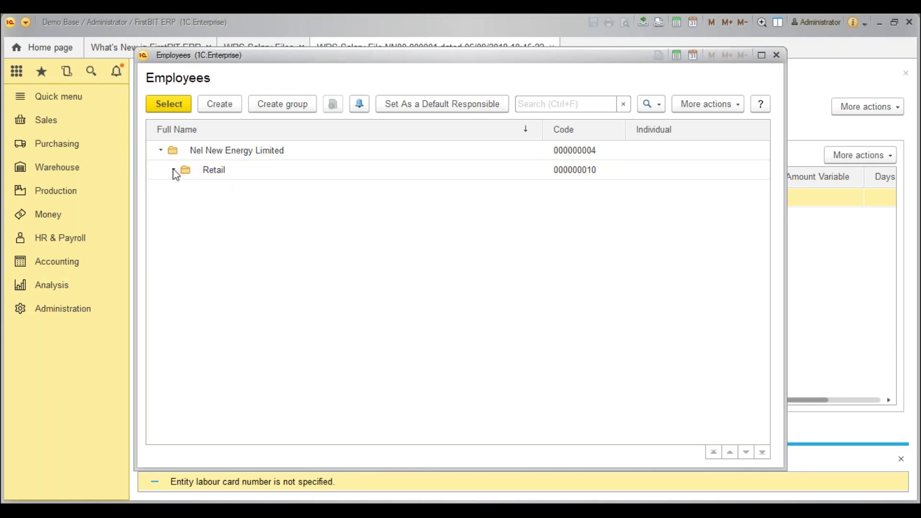
pyautogui.click(216, 107)
pyautogui.write('NER')
pyautogui.click(161, 126)
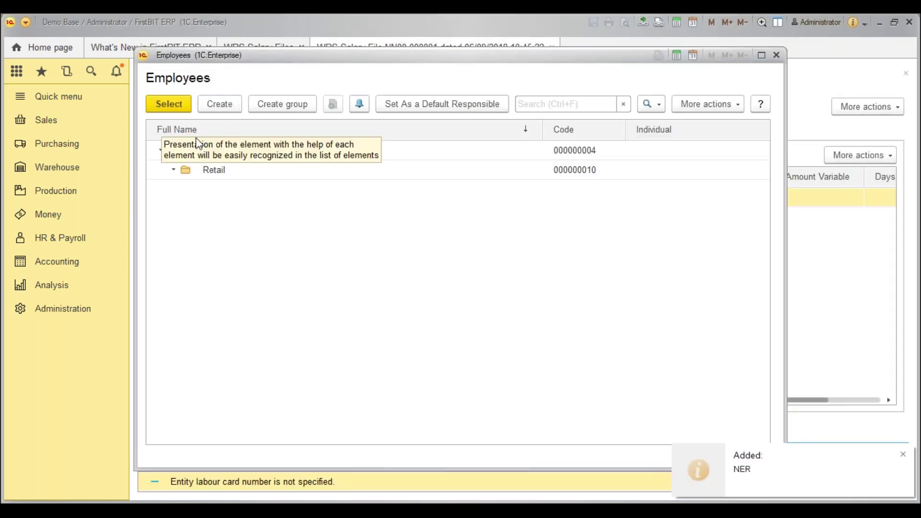
pyautogui.click(211, 106)
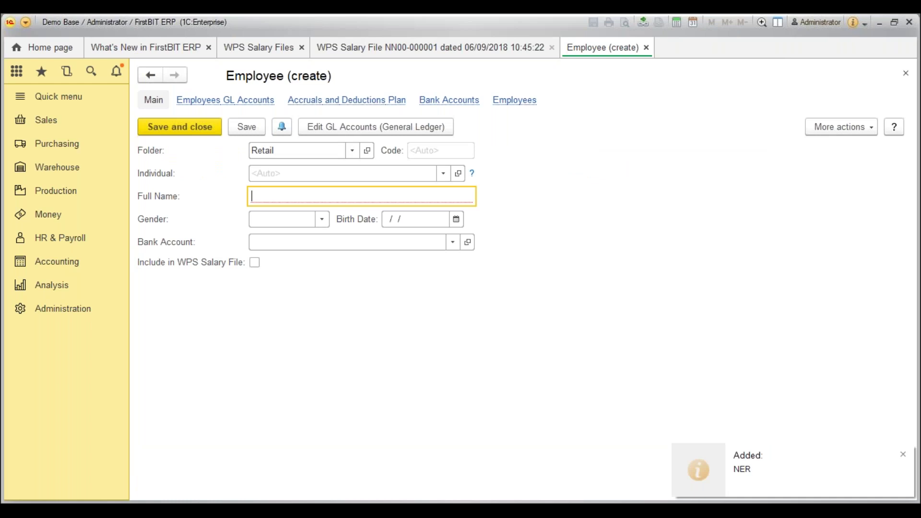
pyautogui.write('NERA')
pyautogui.press('Tab')
pyautogui.click(254, 262)
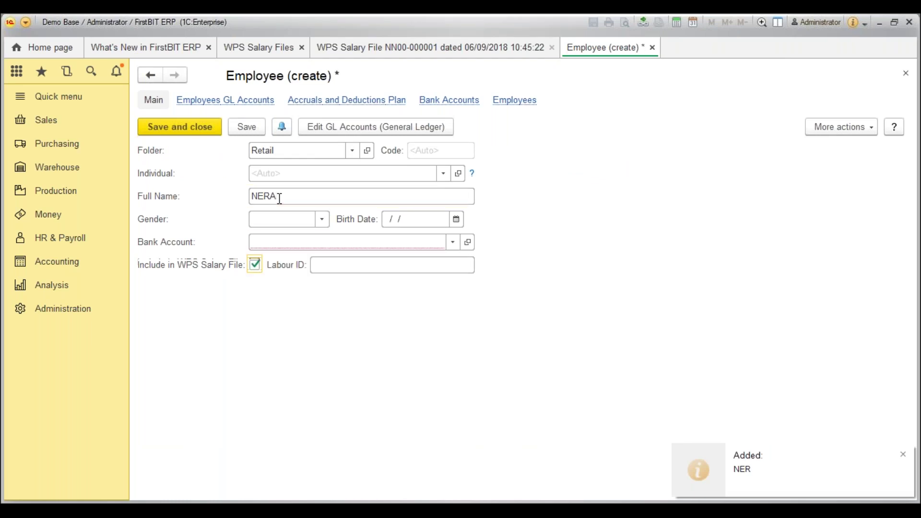
pyautogui.click(373, 264)
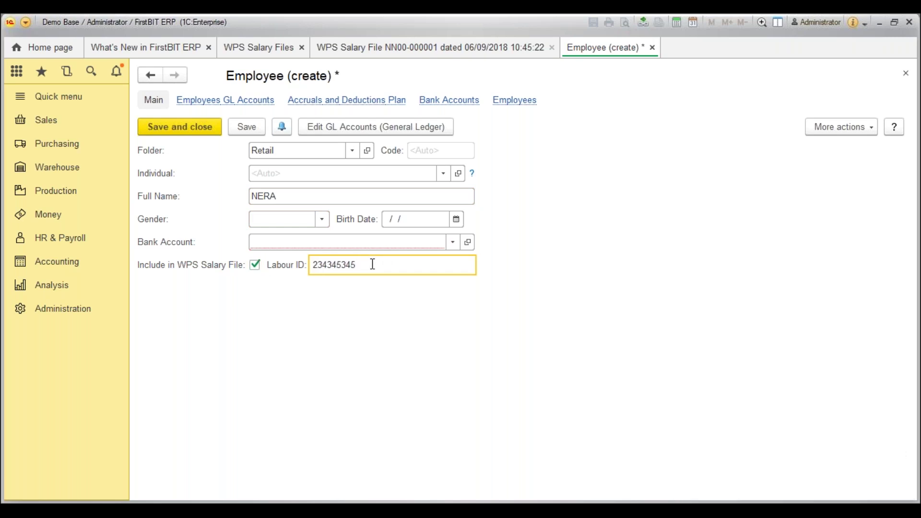
pyautogui.click(411, 245)
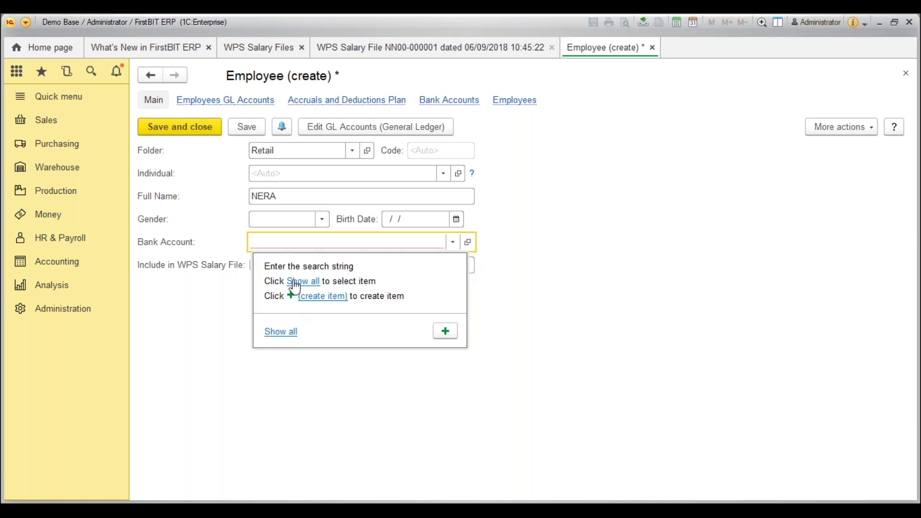
pyautogui.click(296, 294)
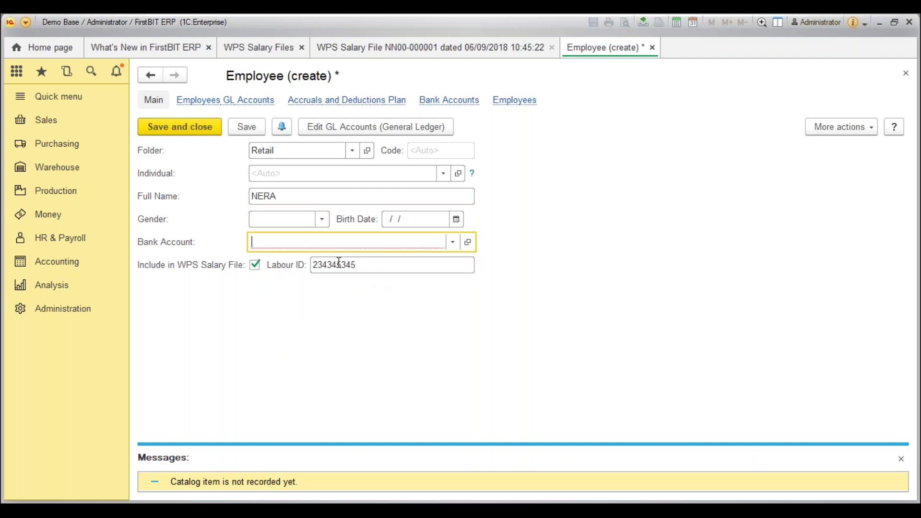
# Attempt to save the employee without a bank account, then discard the unsaved record.
pyautogui.click(440, 244)
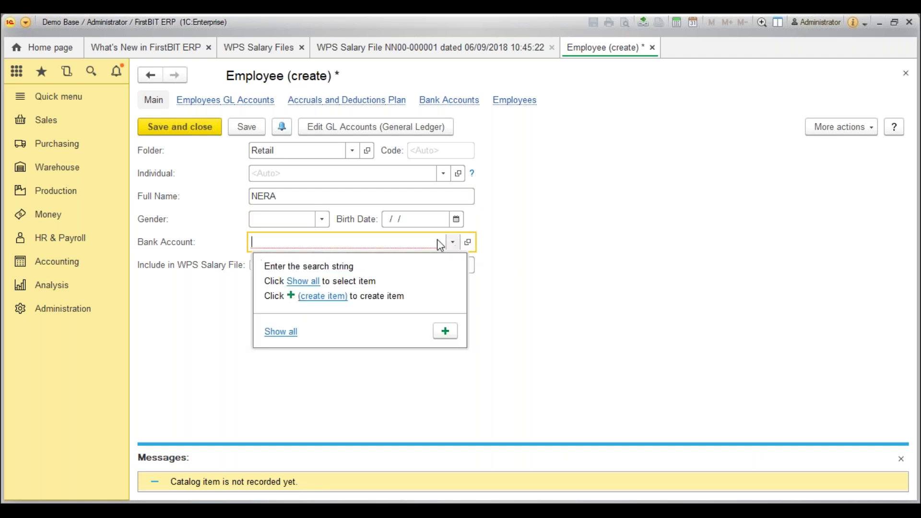
pyautogui.click(254, 129)
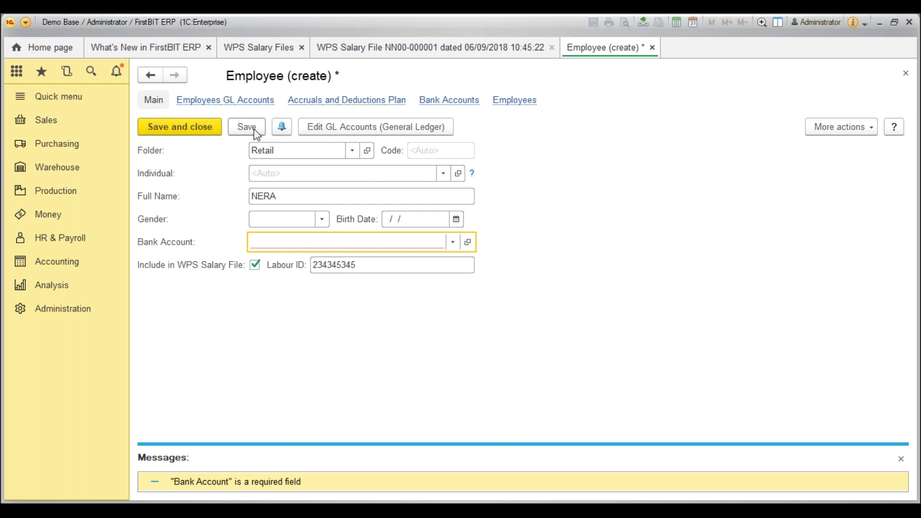
pyautogui.click(451, 241)
pyautogui.click(306, 286)
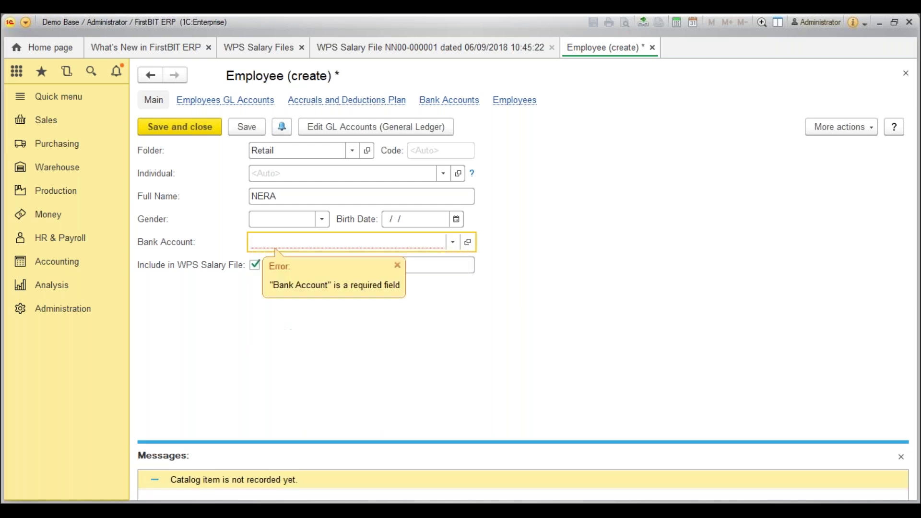
pyautogui.press('Escape')
pyautogui.click(465, 283)
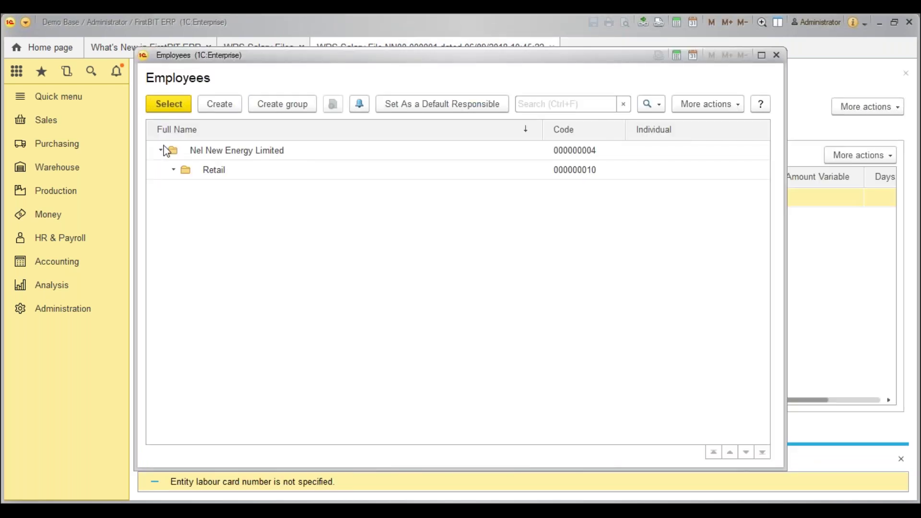
# Leave the salary file's employee cell empty and return to HR & Payroll.
pyautogui.click(163, 150)
pyautogui.press('Escape')
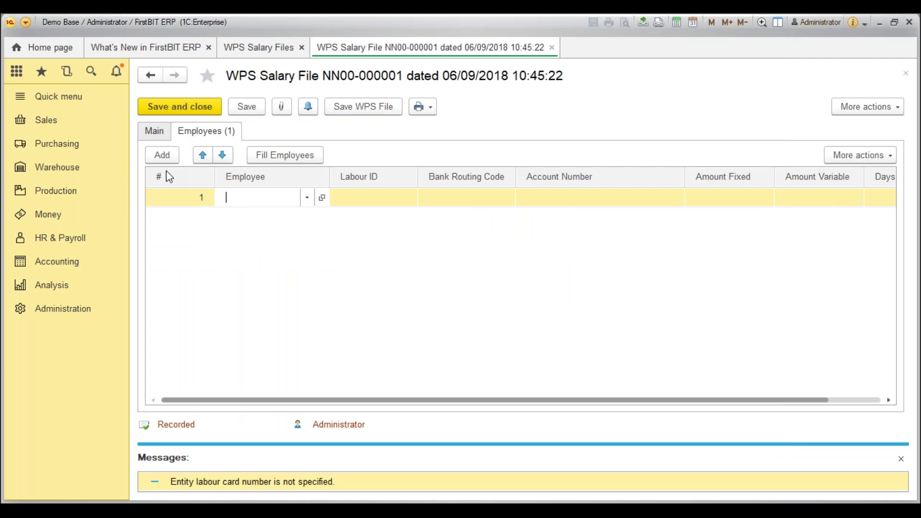
pyautogui.press('Escape')
pyautogui.click(62, 238)
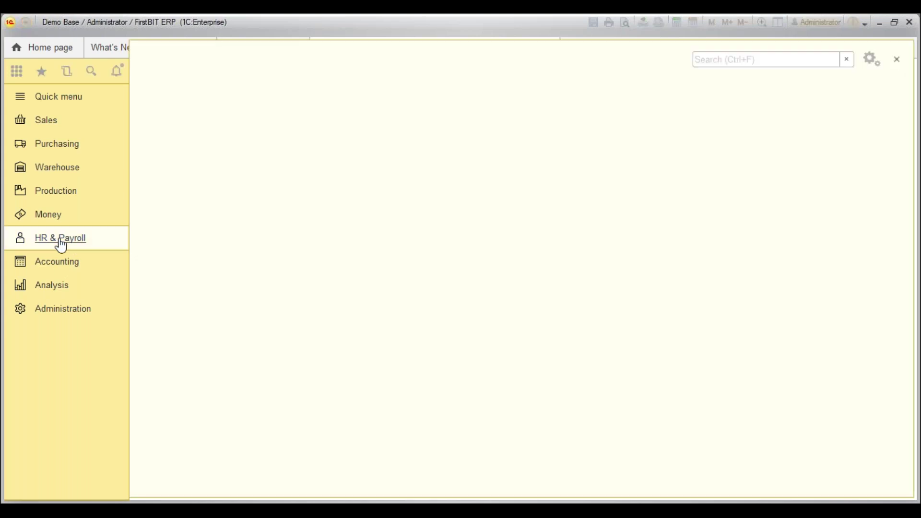
# Open an existing employee, tick Include in WPS Salary File, and list all their bank accounts.
pyautogui.click(192, 383)
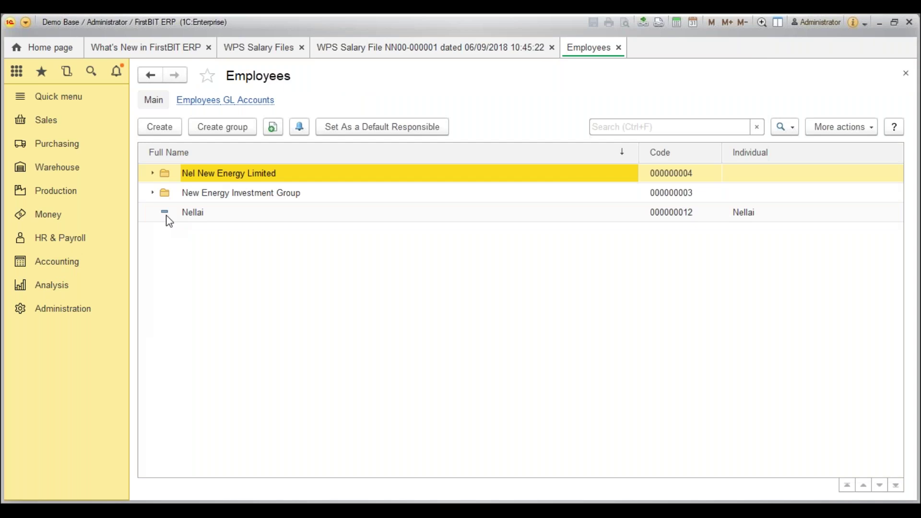
pyautogui.rightClick(165, 214)
pyautogui.click(232, 287)
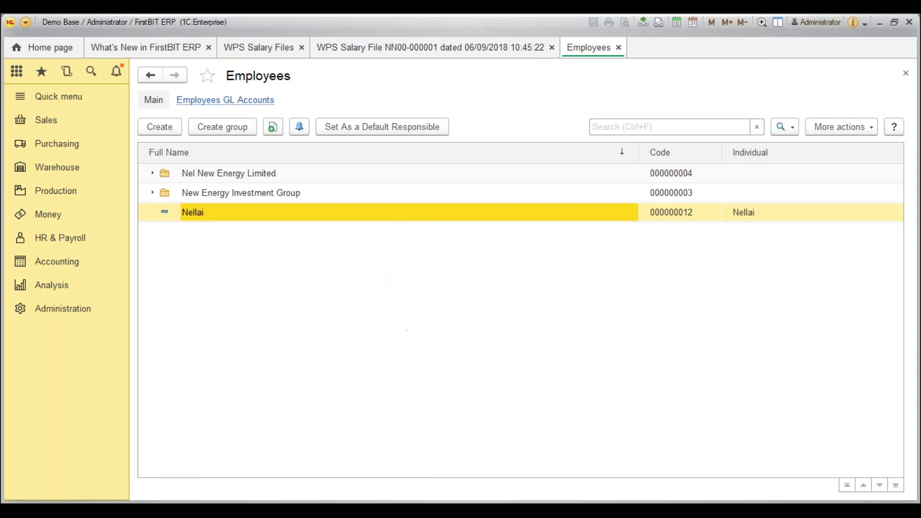
pyautogui.click(246, 264)
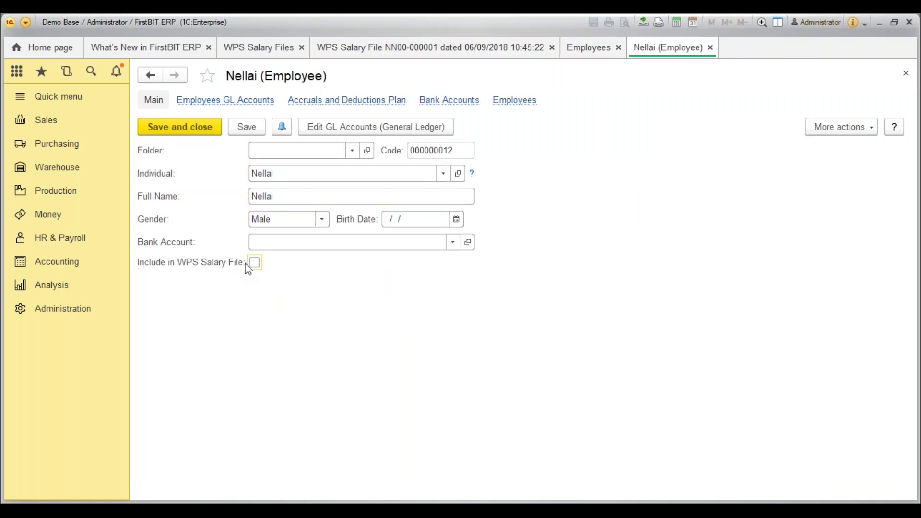
pyautogui.click(254, 264)
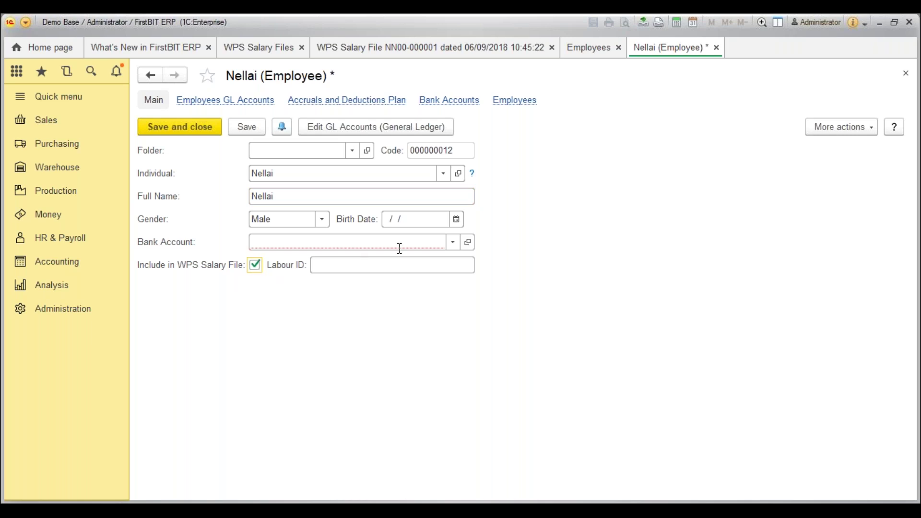
pyautogui.click(451, 244)
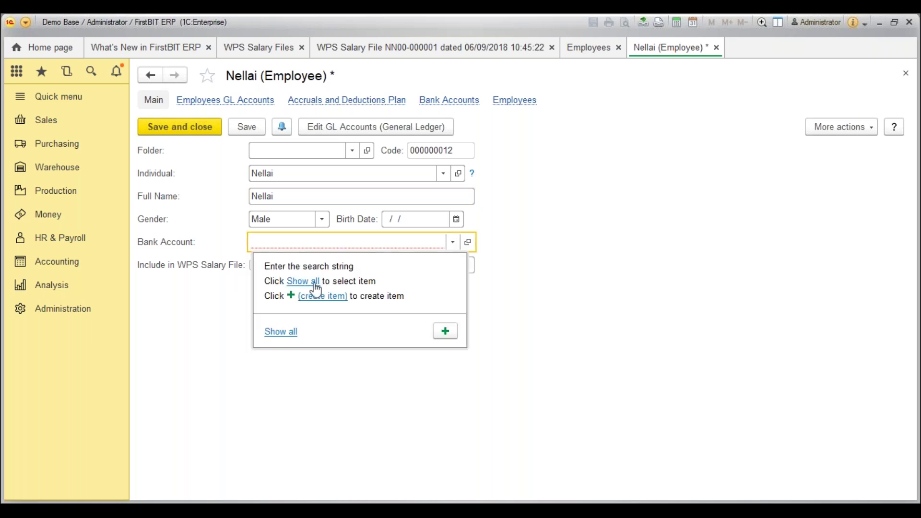
pyautogui.click(318, 283)
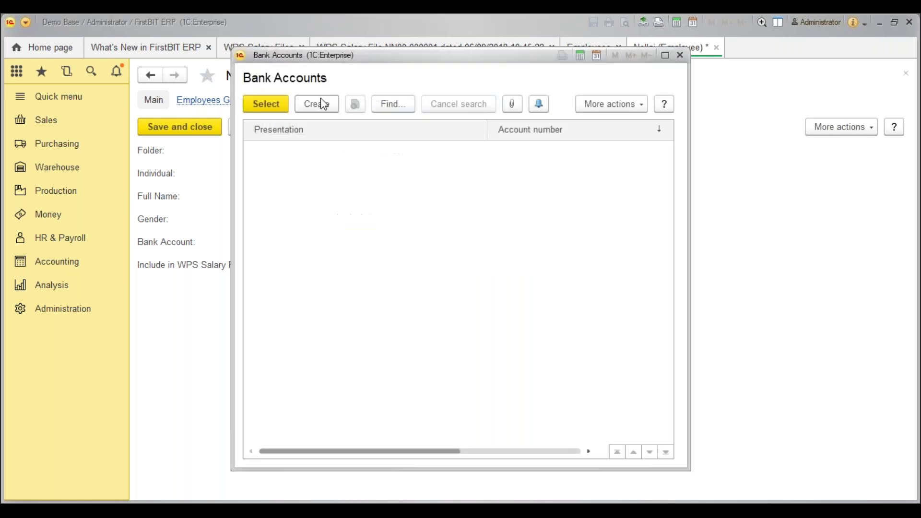
pyautogui.click(316, 104)
pyautogui.press('Tab')
pyautogui.press('Tab')
pyautogui.press('Tab')
pyautogui.press('Tab')
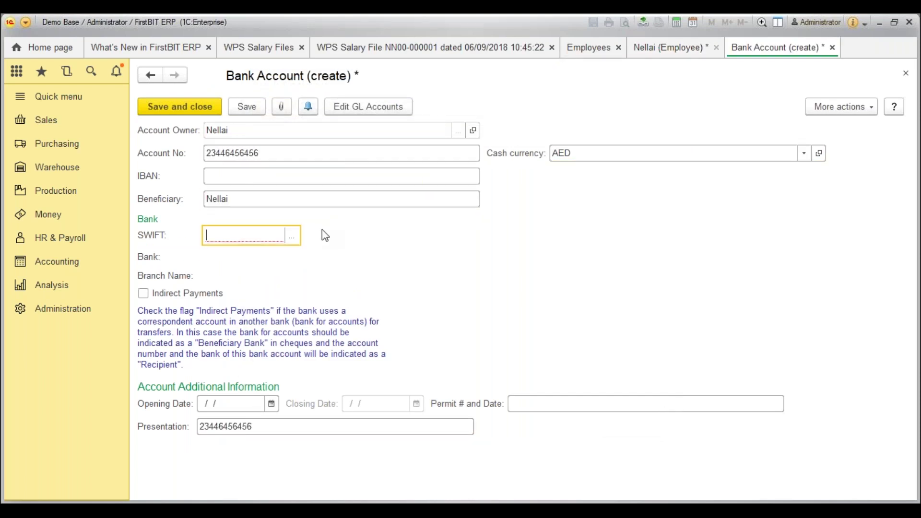
pyautogui.click(291, 238)
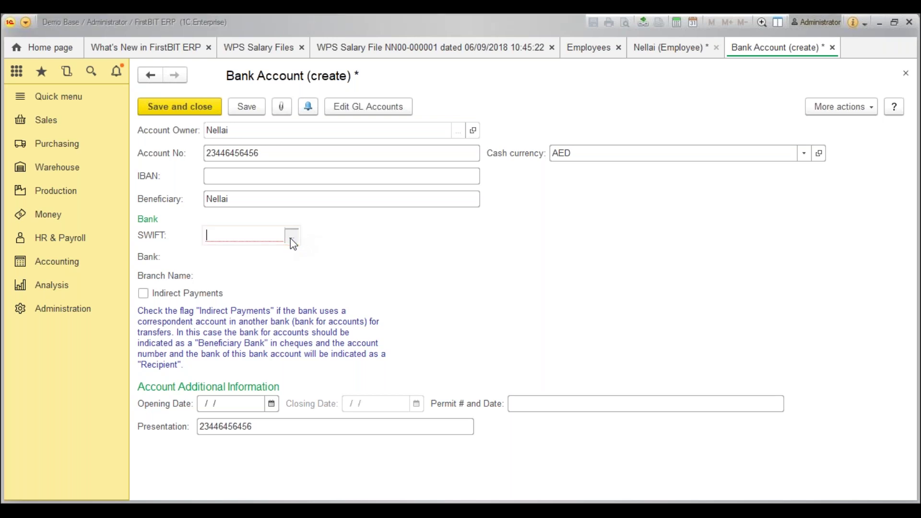
pyautogui.doubleClick(333, 171)
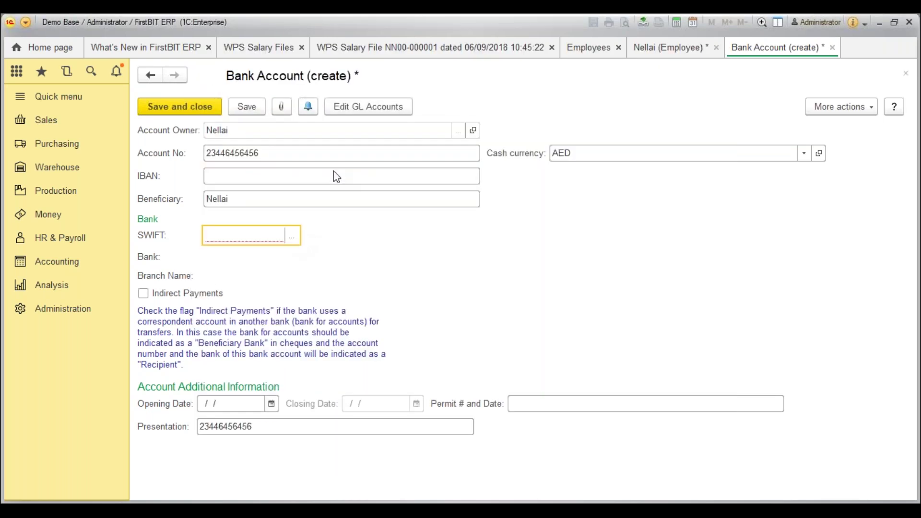
pyautogui.click(176, 107)
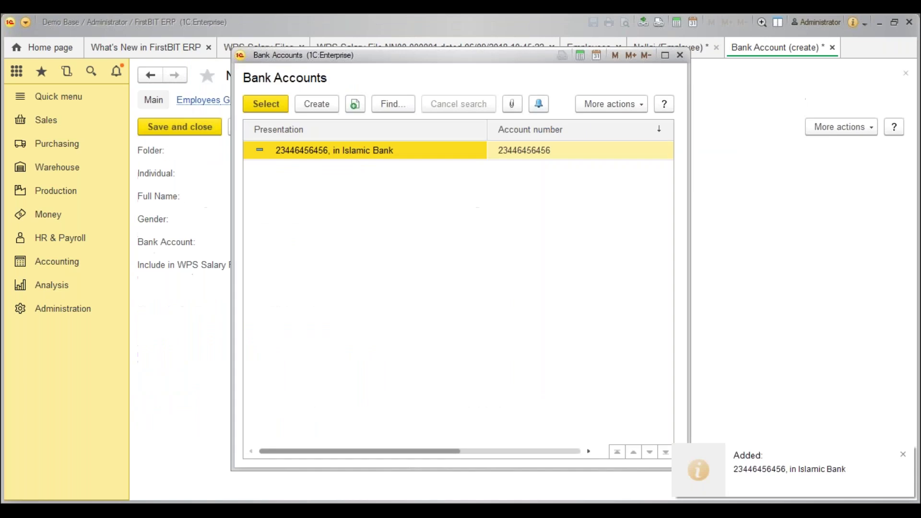
pyautogui.rightClick(348, 152)
pyautogui.click(375, 219)
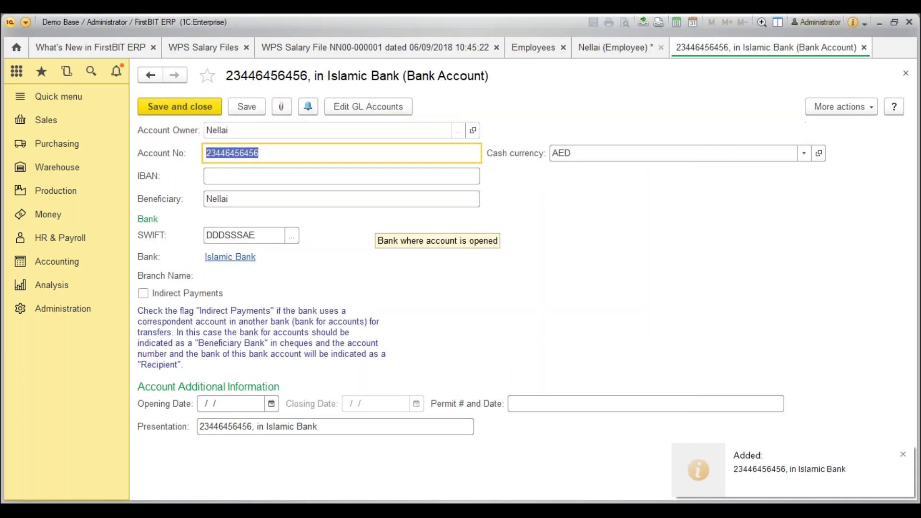
pyautogui.press('Escape')
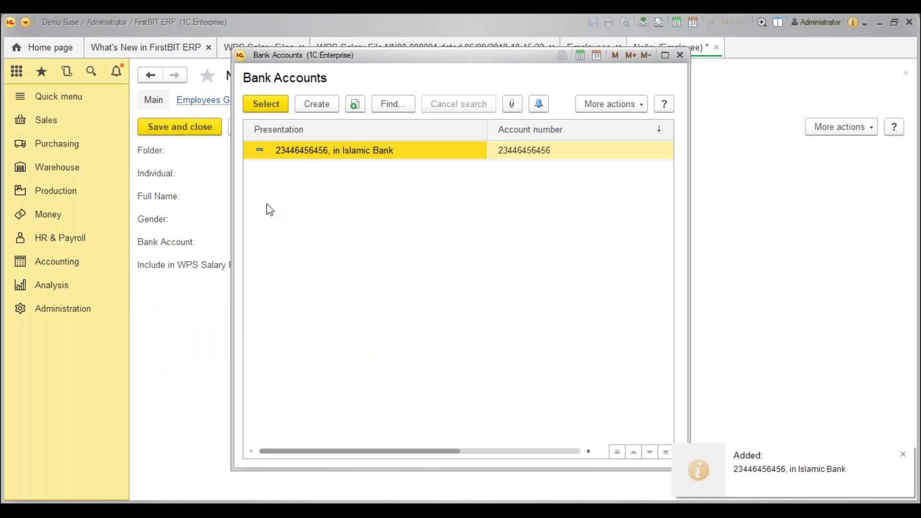
pyautogui.click(275, 106)
pyautogui.click(368, 267)
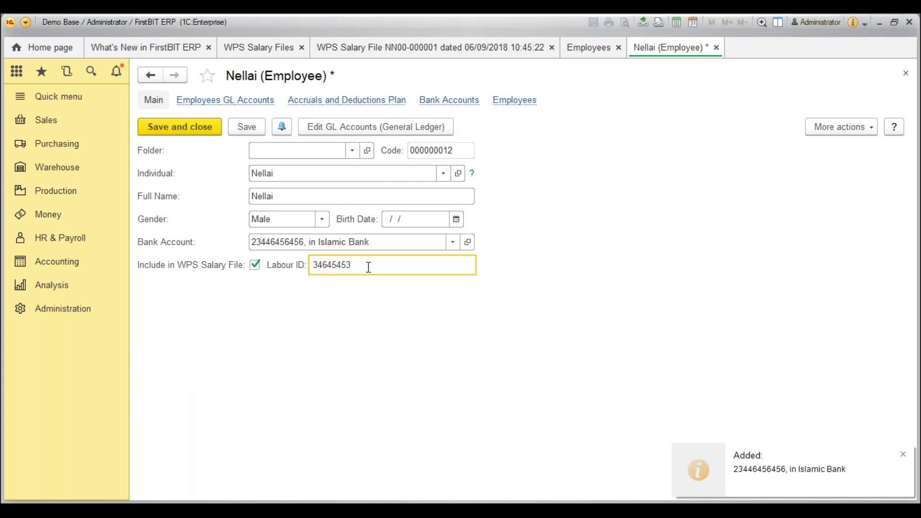
pyautogui.click(247, 127)
# Save and close the employee and return to the existing WPS salary file in the list.
pyautogui.click(194, 128)
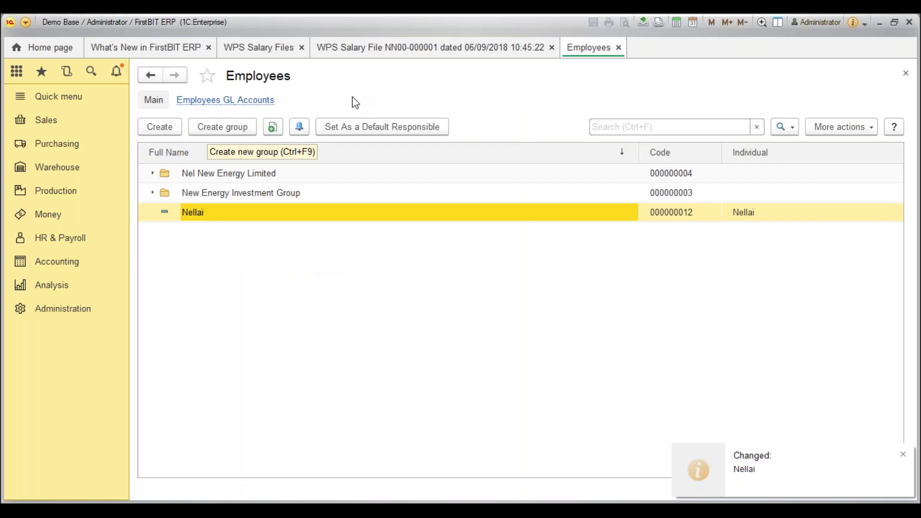
pyautogui.click(242, 46)
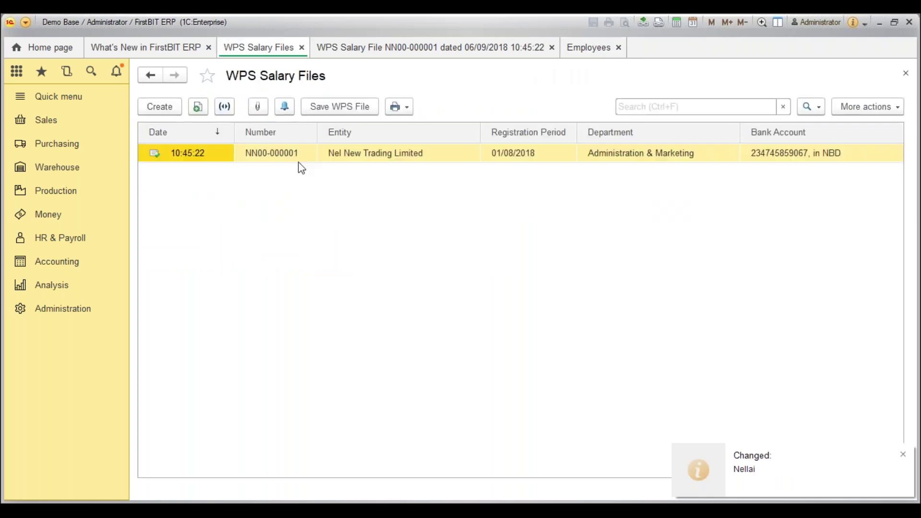
pyautogui.click(288, 159)
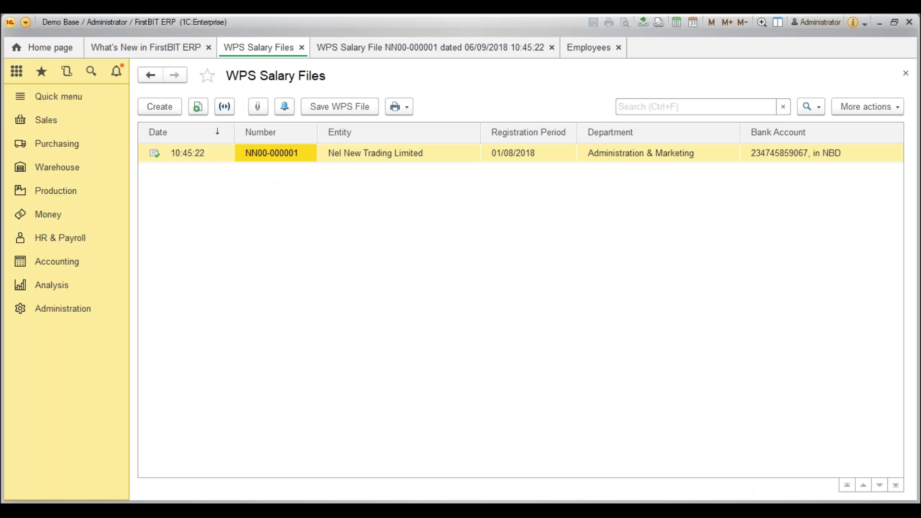
# Create a new August 2018 WPS salary file and pick the employee for row 1.
pyautogui.click(162, 110)
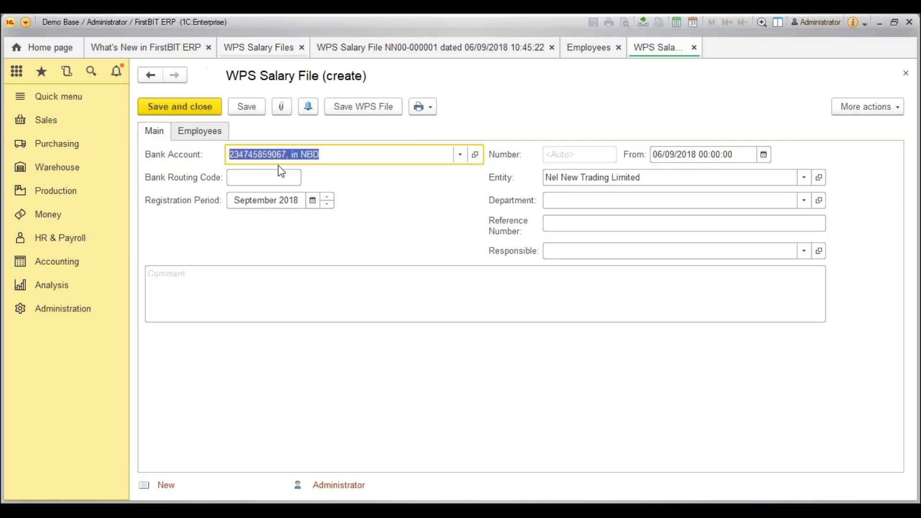
pyautogui.click(327, 205)
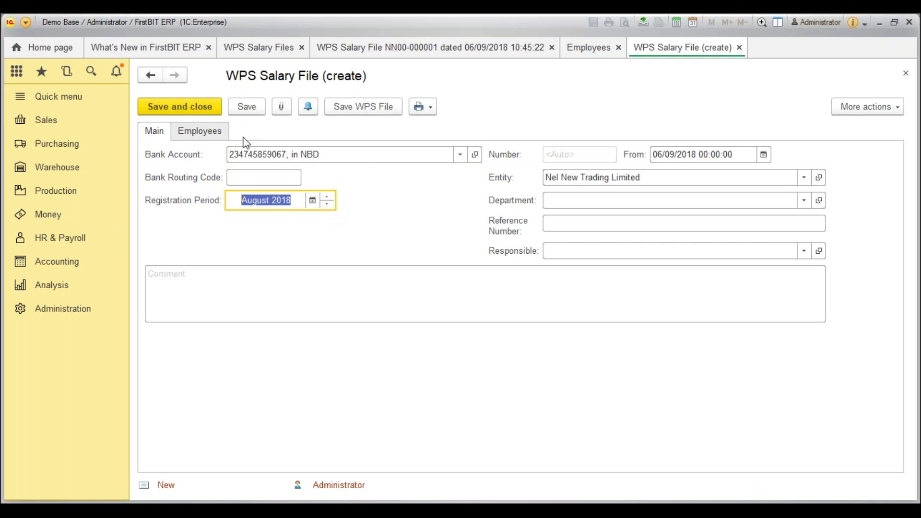
pyautogui.click(222, 134)
pyautogui.click(162, 154)
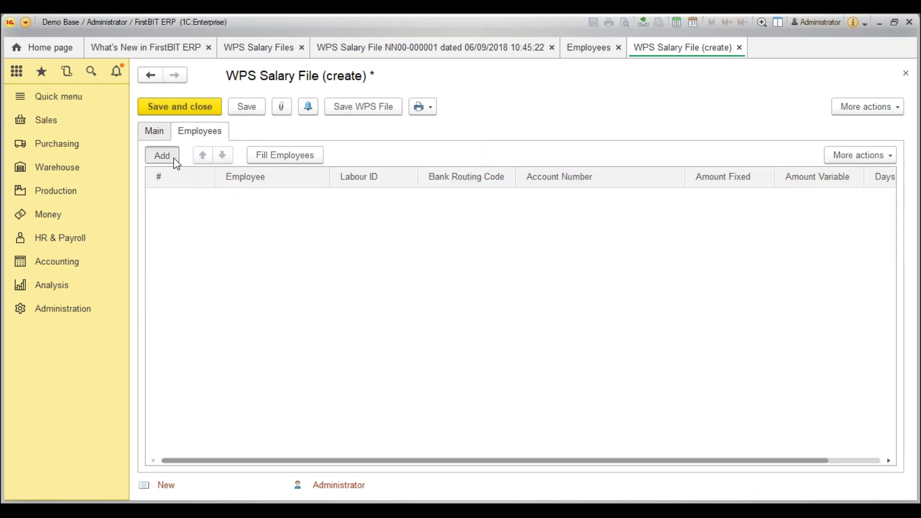
pyautogui.click(250, 289)
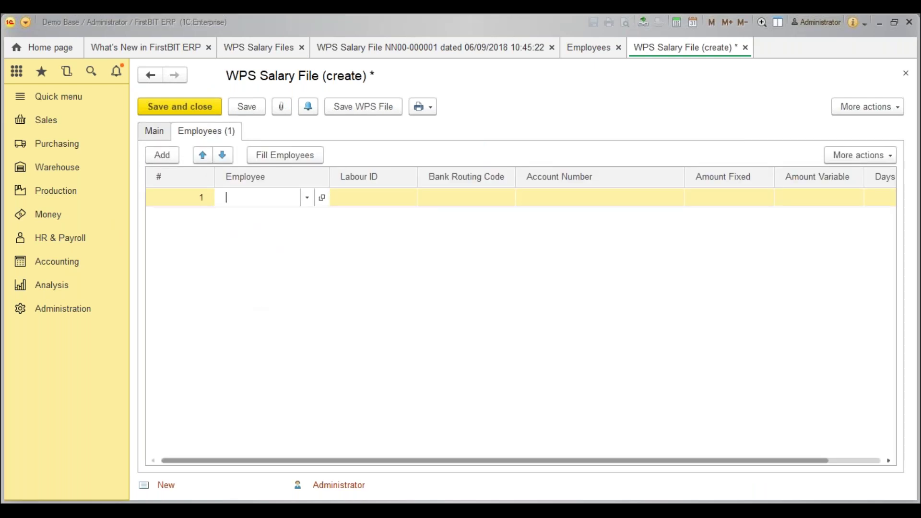
pyautogui.doubleClick(222, 193)
pyautogui.click(399, 191)
pyautogui.click(501, 206)
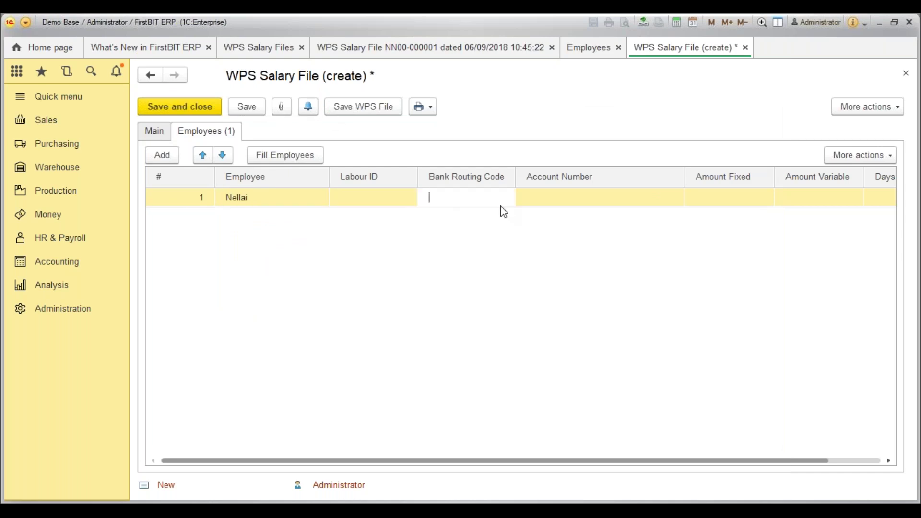
pyautogui.press('Tab')
pyautogui.press('Tab')
pyautogui.write('20,500')
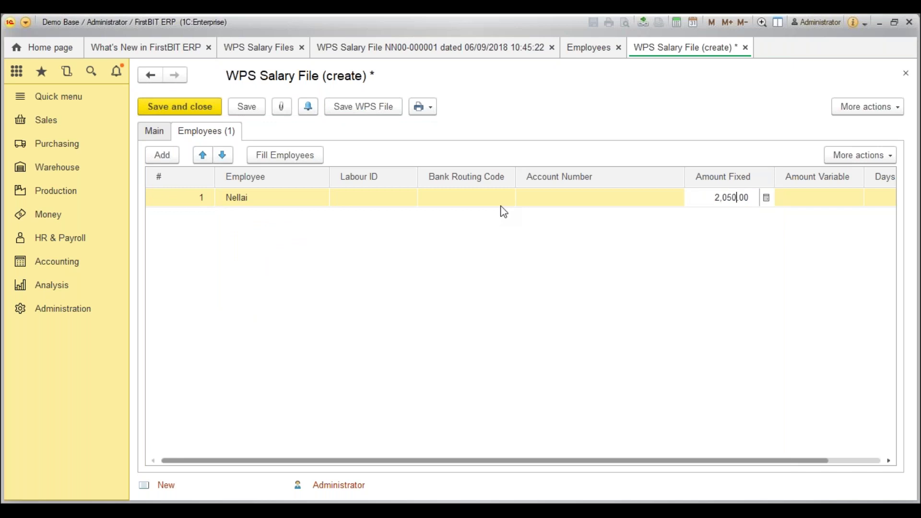
pyautogui.press('Tab')
pyautogui.press('Tab')
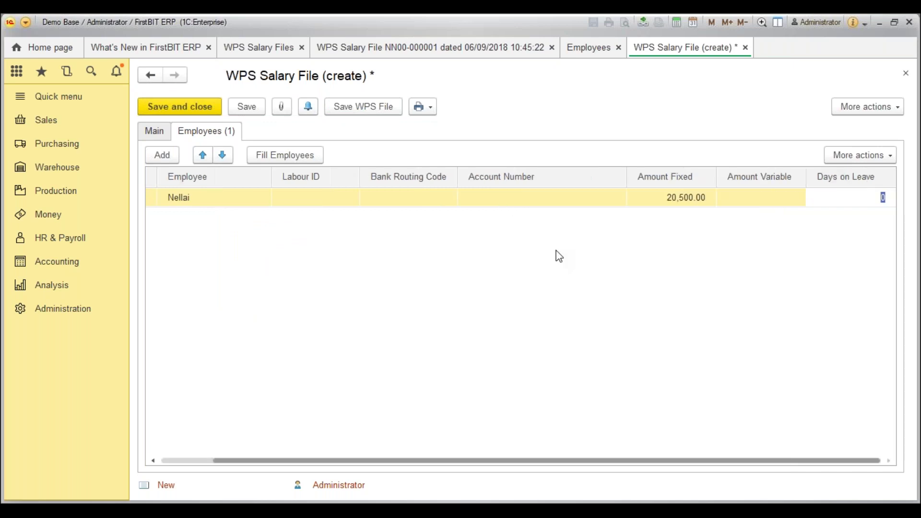
pyautogui.press('Tab')
pyautogui.press('Escape')
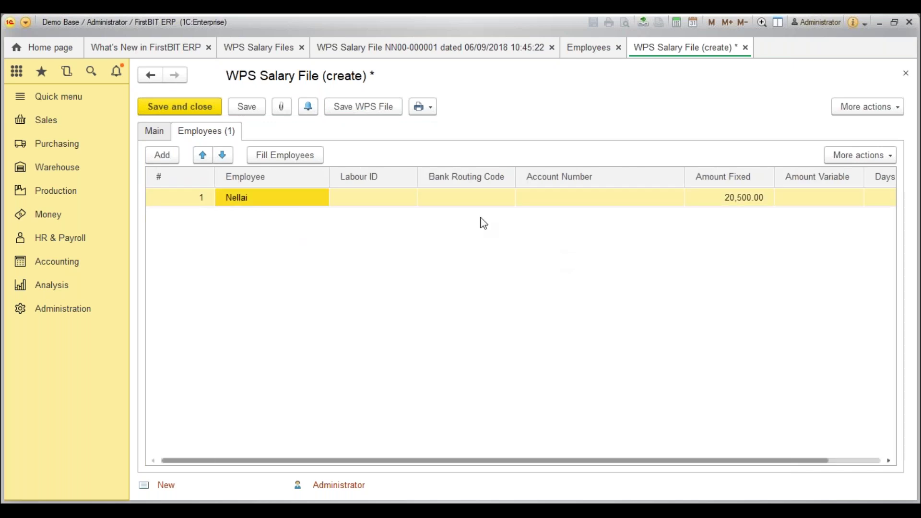
pyautogui.click(386, 198)
pyautogui.write('234454')
pyautogui.click(263, 111)
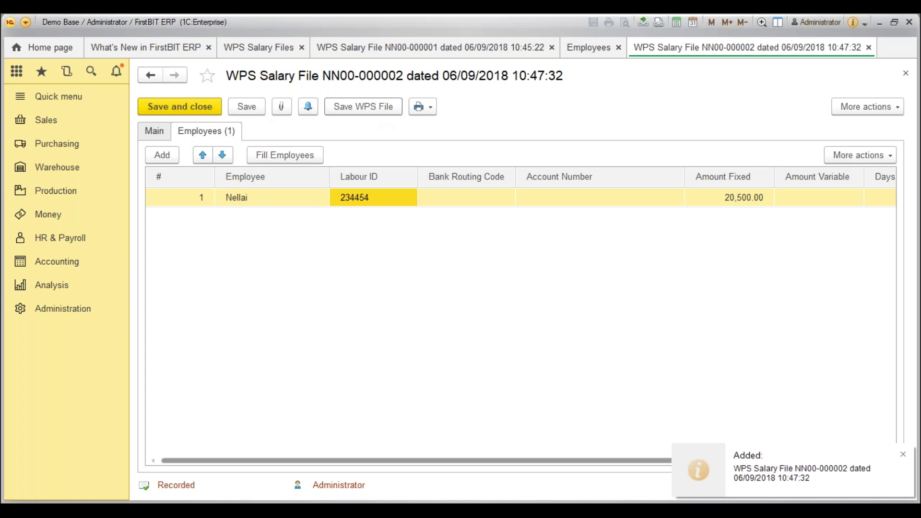
pyautogui.click(370, 107)
# Confirm the export folder, then go to the Entities list under Accounting.
pyautogui.click(341, 316)
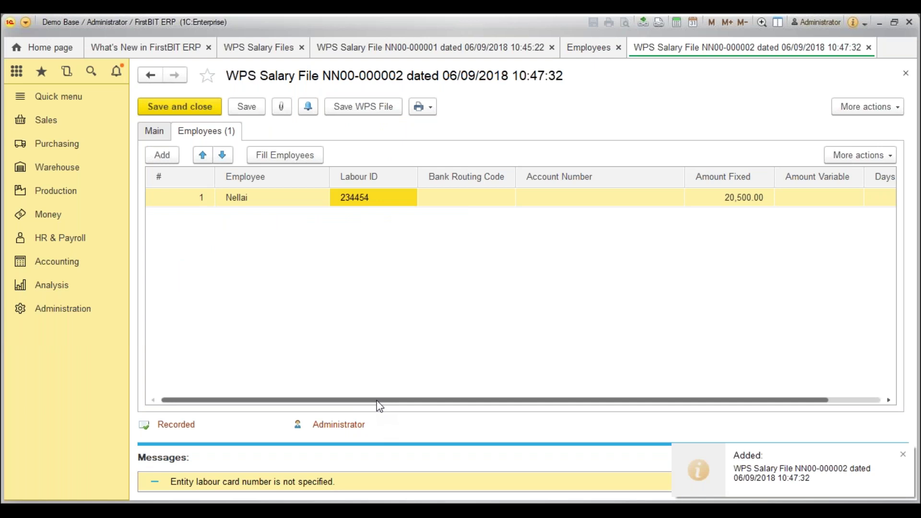
pyautogui.click(63, 237)
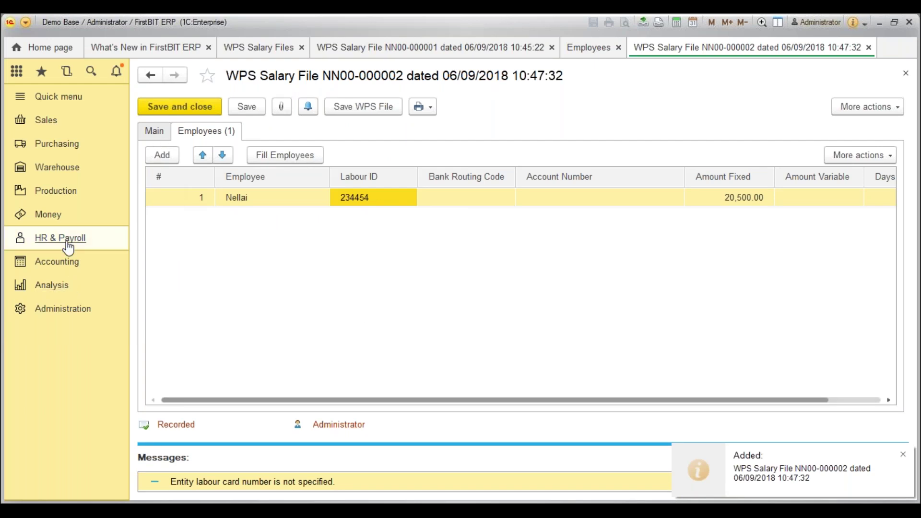
pyautogui.moveTo(66, 268)
pyautogui.click(178, 349)
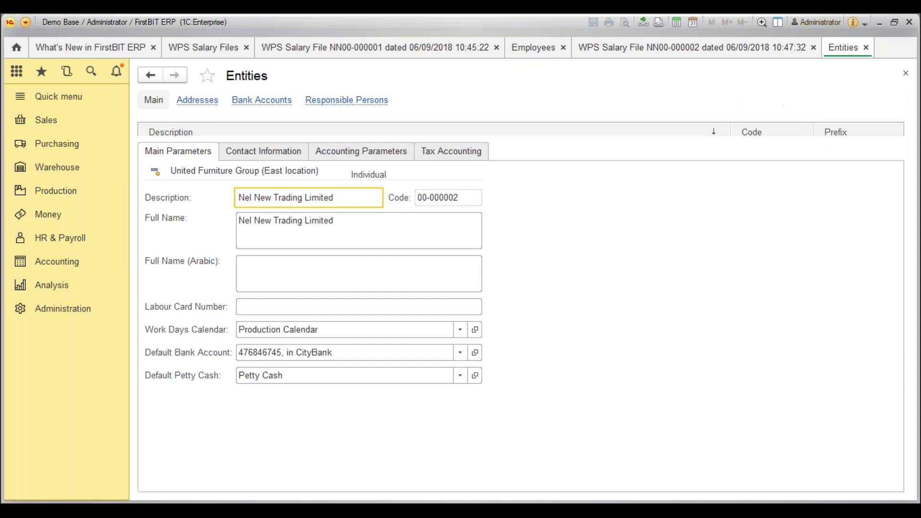
# Give Nel New Trading Limited labour card number 345464565, save it, and close Entities.
pyautogui.click(290, 308)
pyautogui.write('q3435')
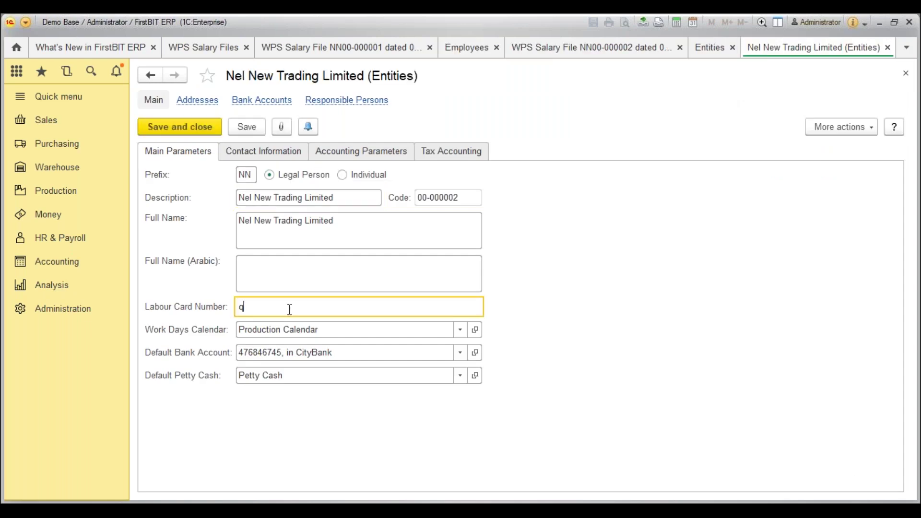
pyautogui.press('BackSpace')
pyautogui.press('BackSpace')
pyautogui.write('345464565')
pyautogui.click(200, 126)
pyautogui.press('Escape')
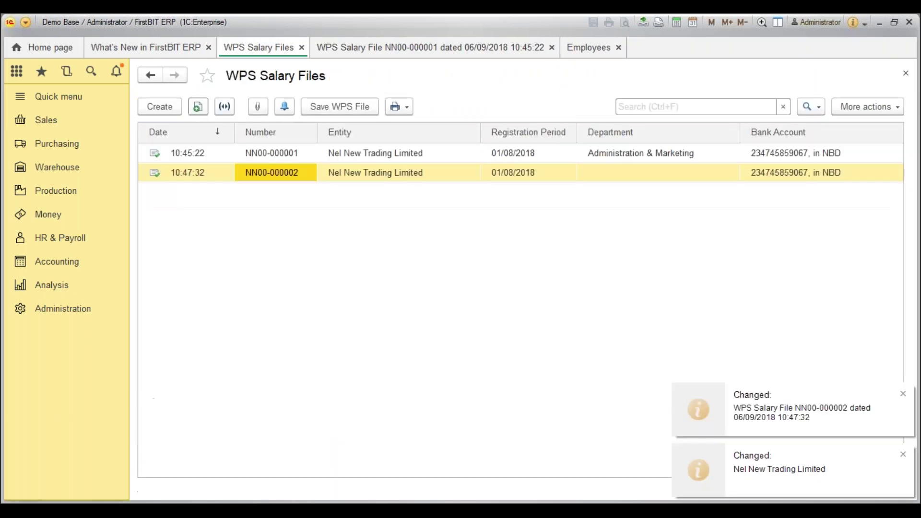
# Export NN00-000002's WPS file to the chosen folder, dismiss the confirmation, and close the file.
pyautogui.press('Return')
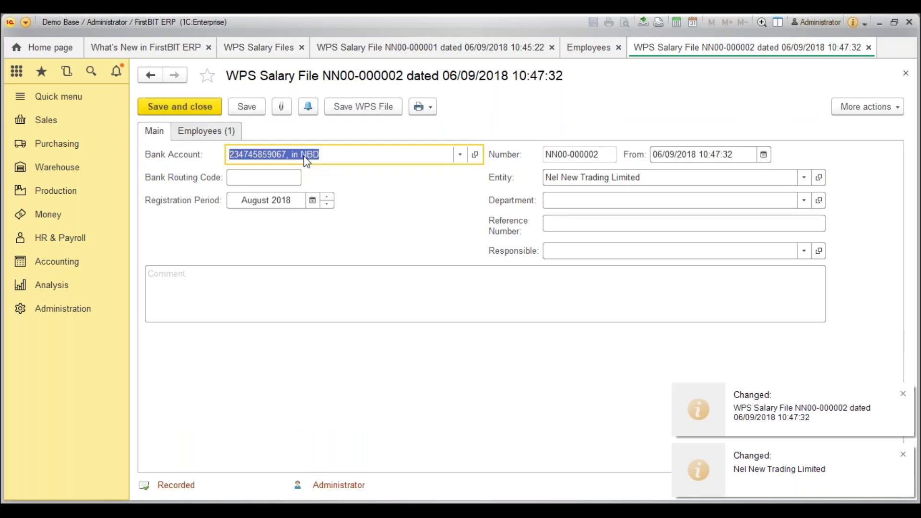
pyautogui.click(379, 105)
pyautogui.click(326, 311)
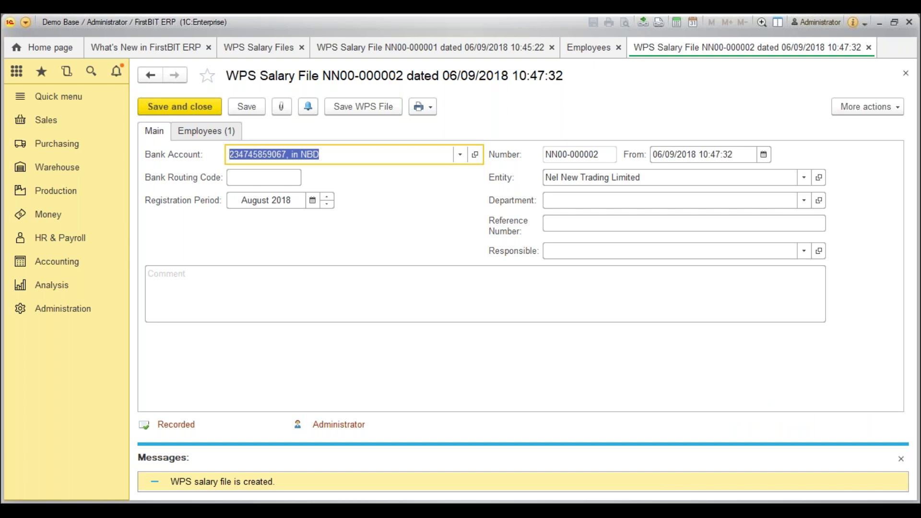
pyautogui.click(901, 459)
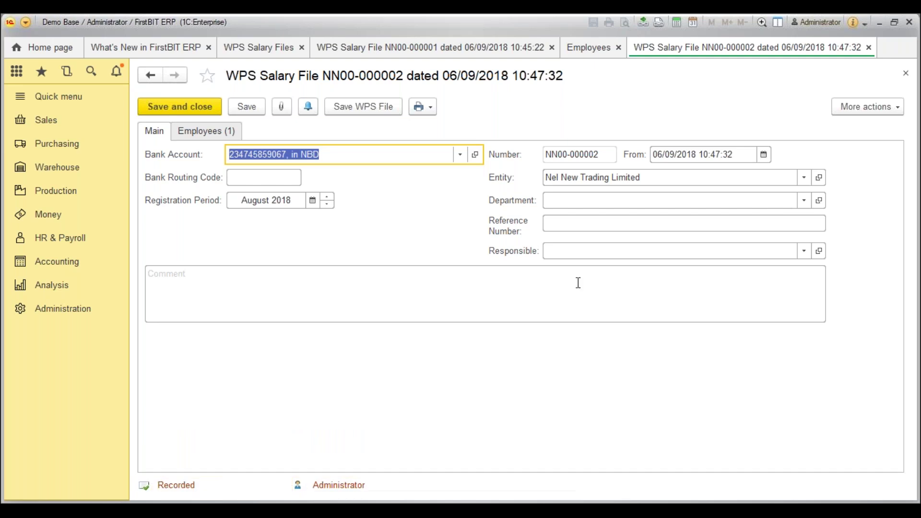
pyautogui.click(180, 106)
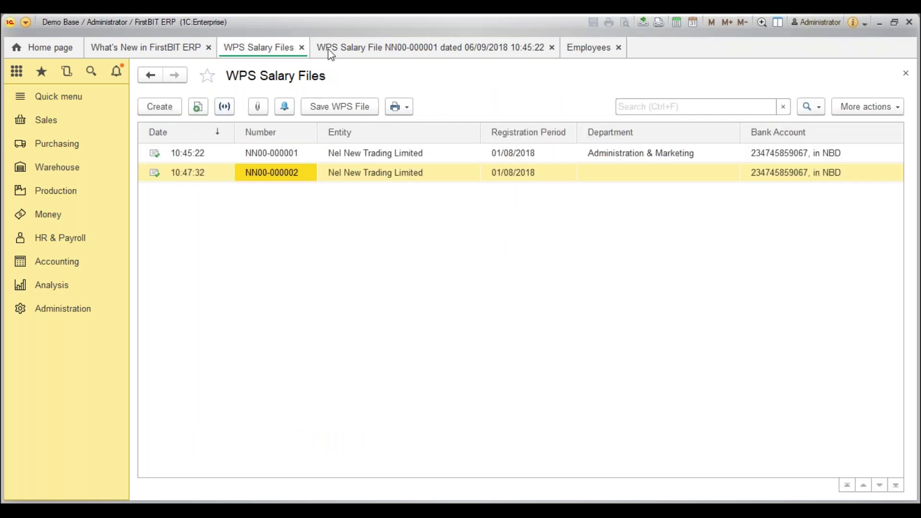
# Close the NN00-000001 and WPS Salary Files tabs and focus the End of Service Benefits note.
pyautogui.click(469, 49)
pyautogui.hotkey('ctrl', 'F4')
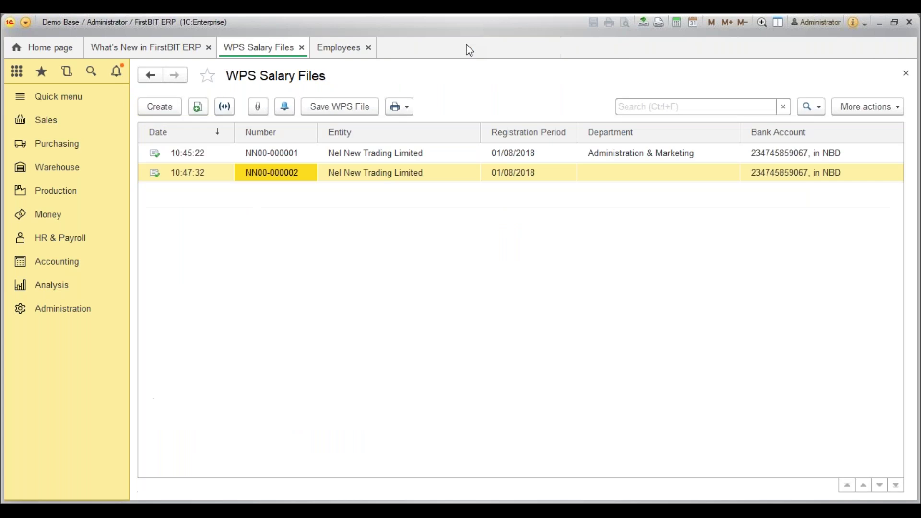
pyautogui.hotkey('ctrl', 'F4')
pyautogui.hotkey('ctrl', 'F4')
pyautogui.click(284, 278)
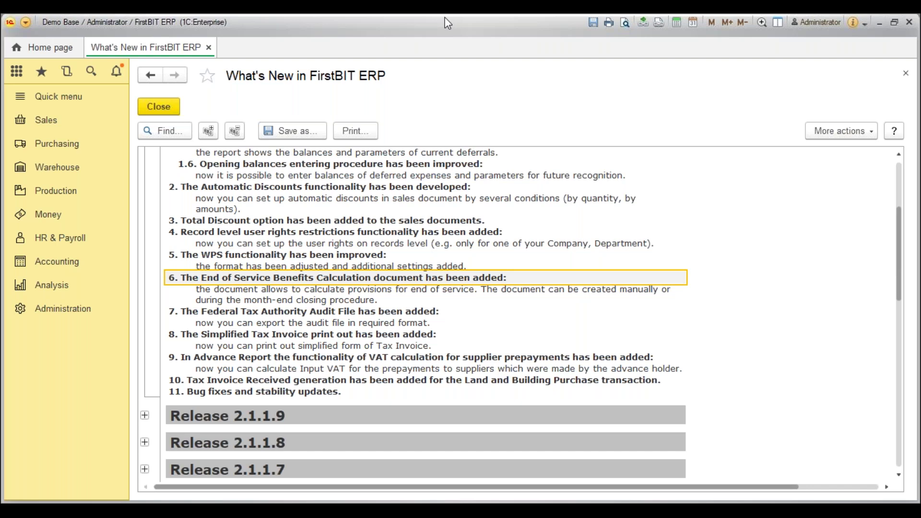
pyautogui.click(56, 236)
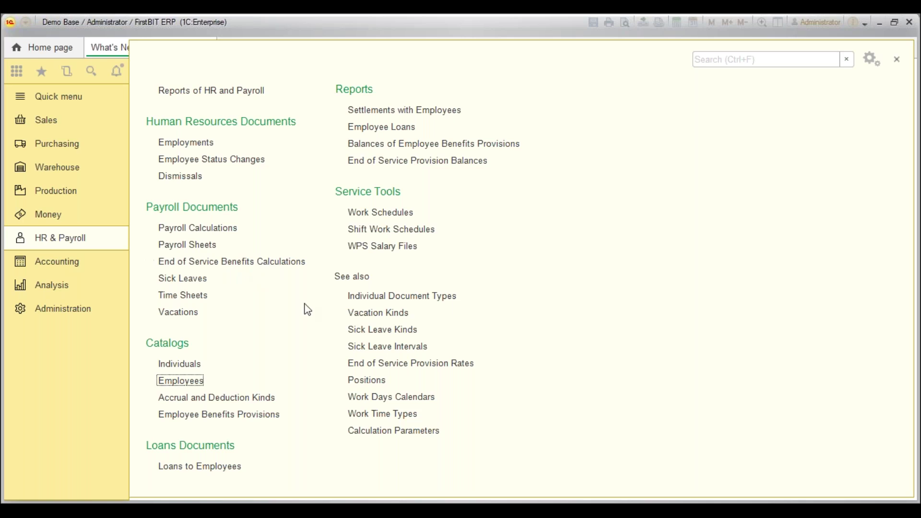
pyautogui.click(431, 363)
pyautogui.click(362, 199)
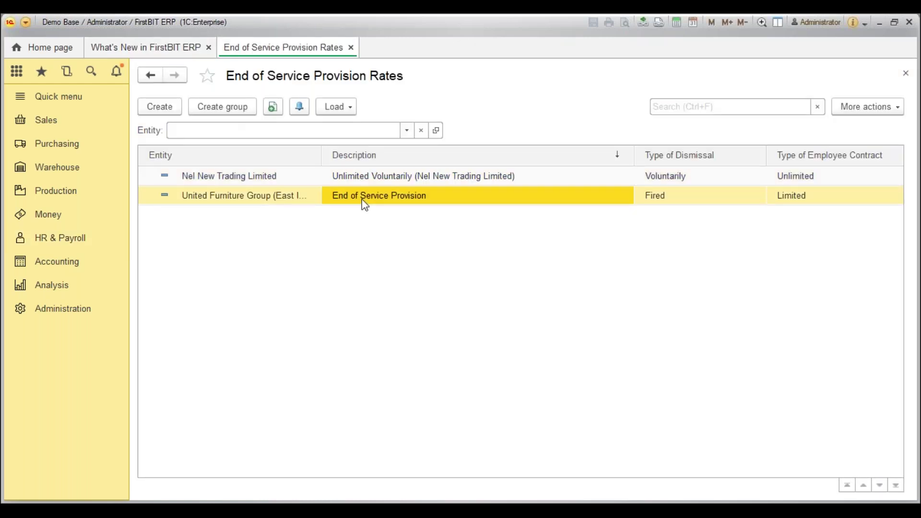
pyautogui.click(356, 183)
pyautogui.doubleClick(356, 187)
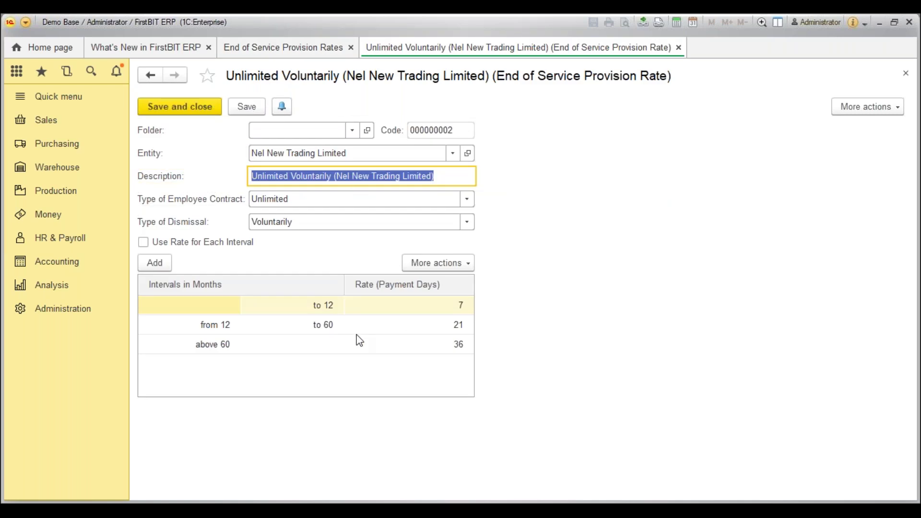
pyautogui.click(323, 312)
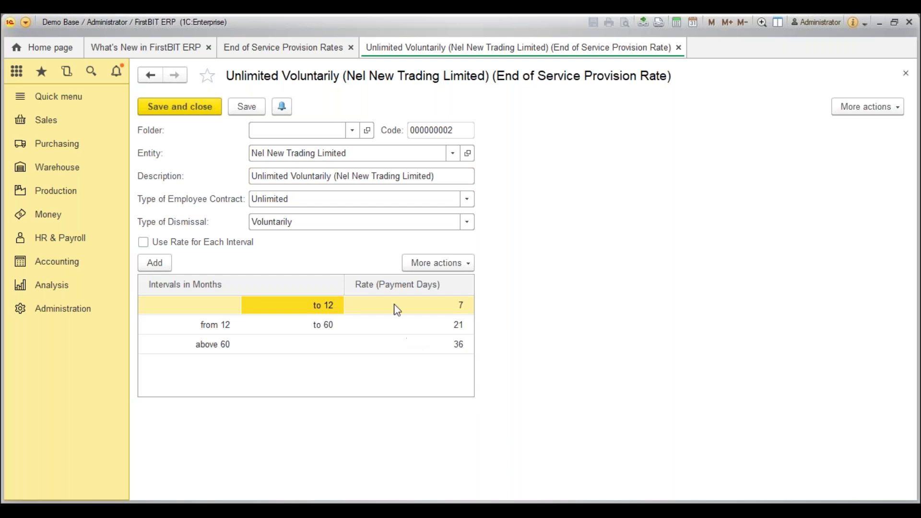
pyautogui.hotkey('ctrl', 'Return')
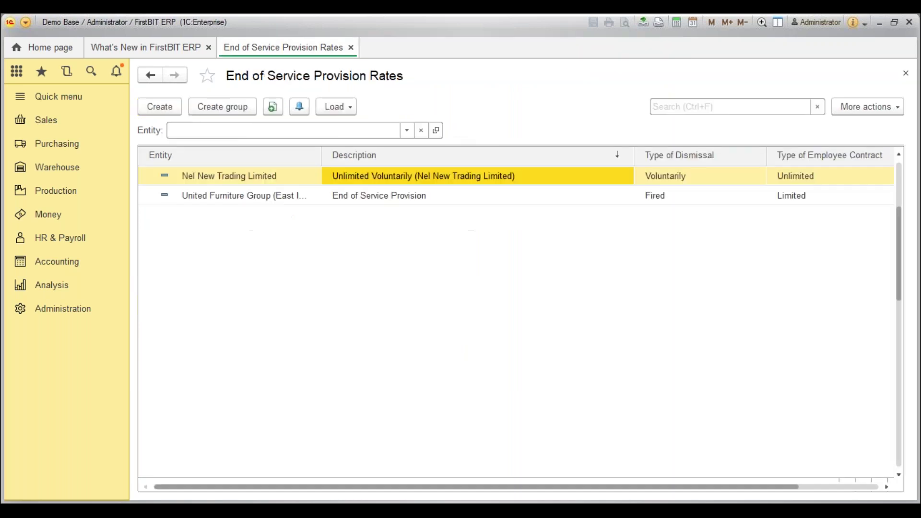
pyautogui.hotkey('ctrl', 'F4')
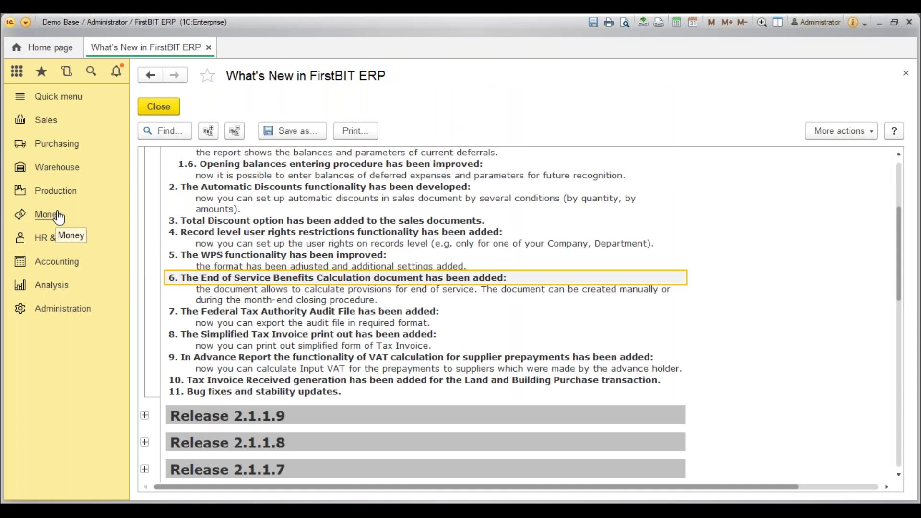
# Open payroll calculation NN00-000001's accruals and deductions and view Nellai's employee record.
pyautogui.click(60, 238)
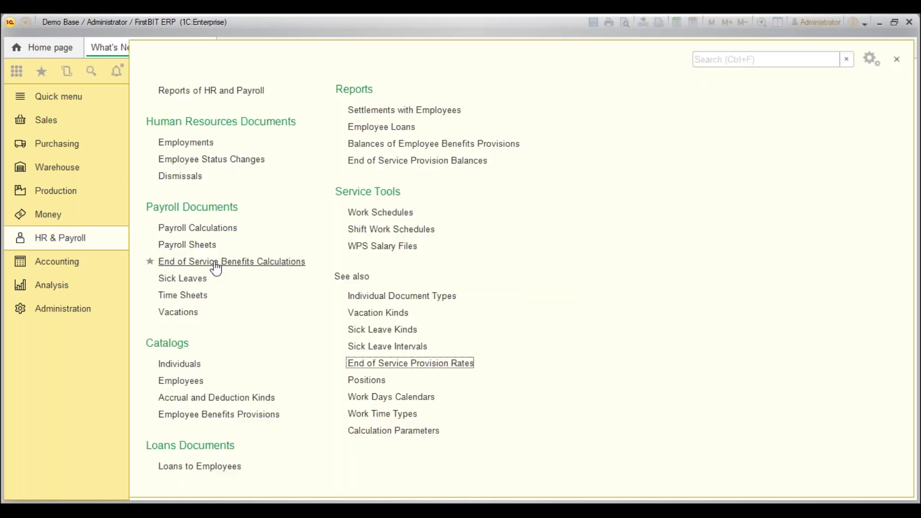
pyautogui.click(217, 263)
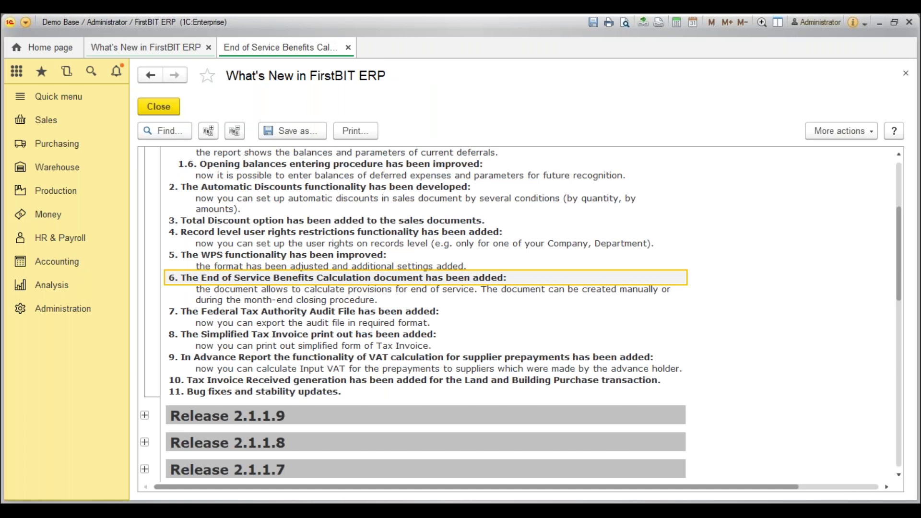
pyautogui.click(44, 240)
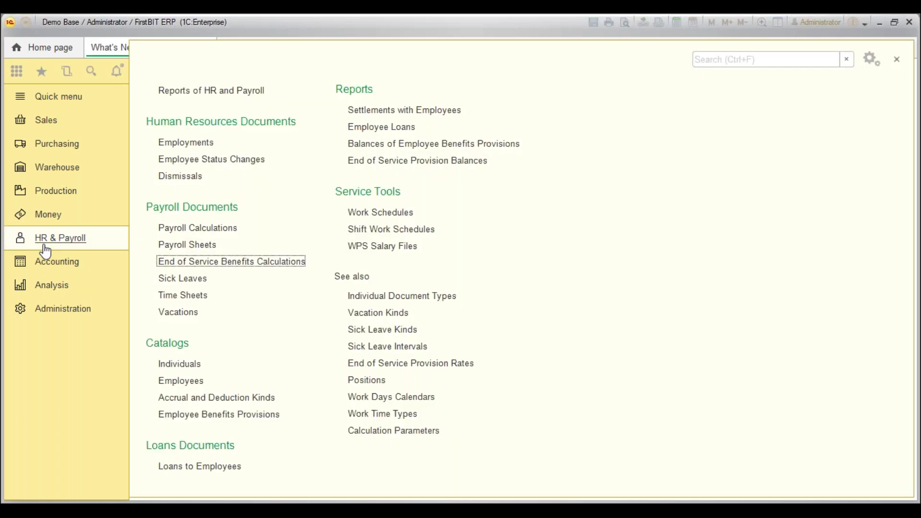
pyautogui.click(202, 228)
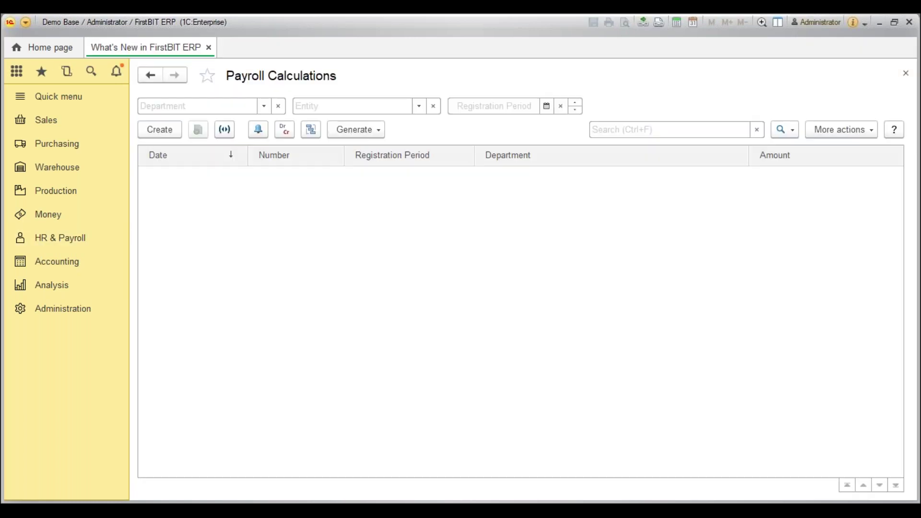
pyautogui.click(296, 307)
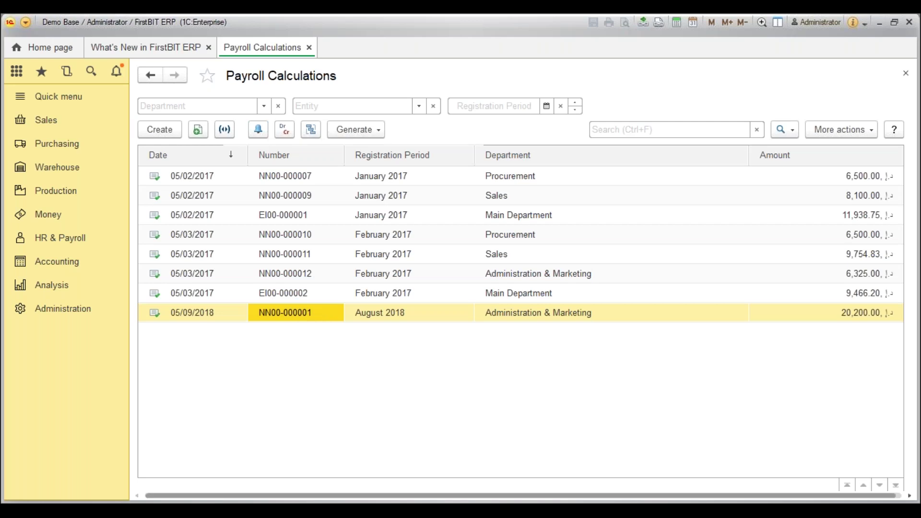
pyautogui.click(237, 130)
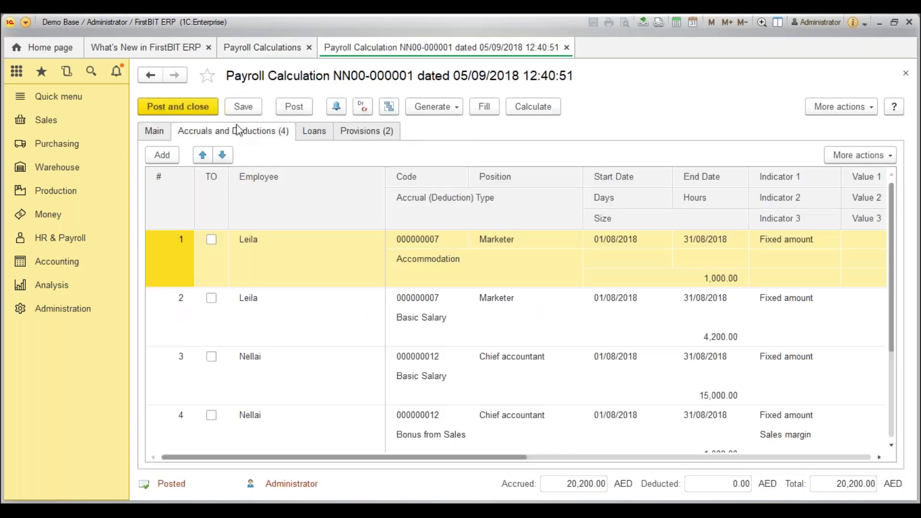
pyautogui.click(266, 373)
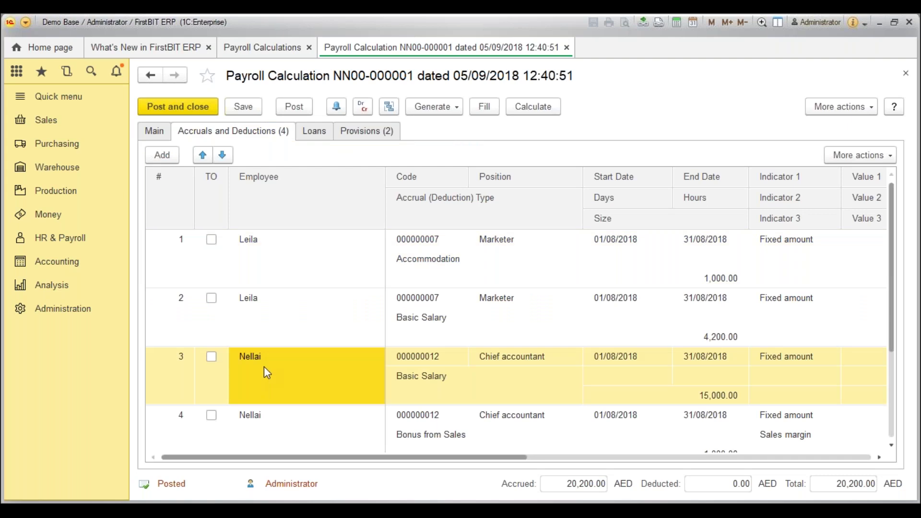
pyautogui.doubleClick(325, 365)
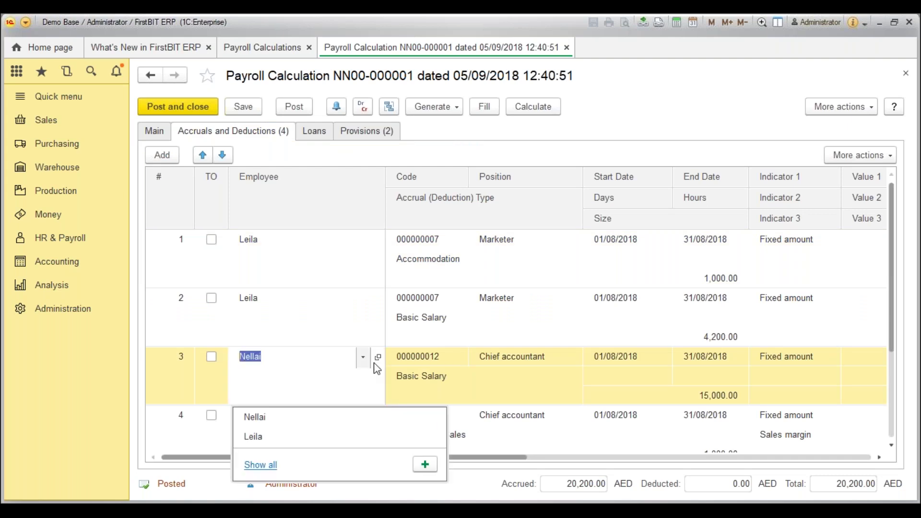
pyautogui.click(378, 361)
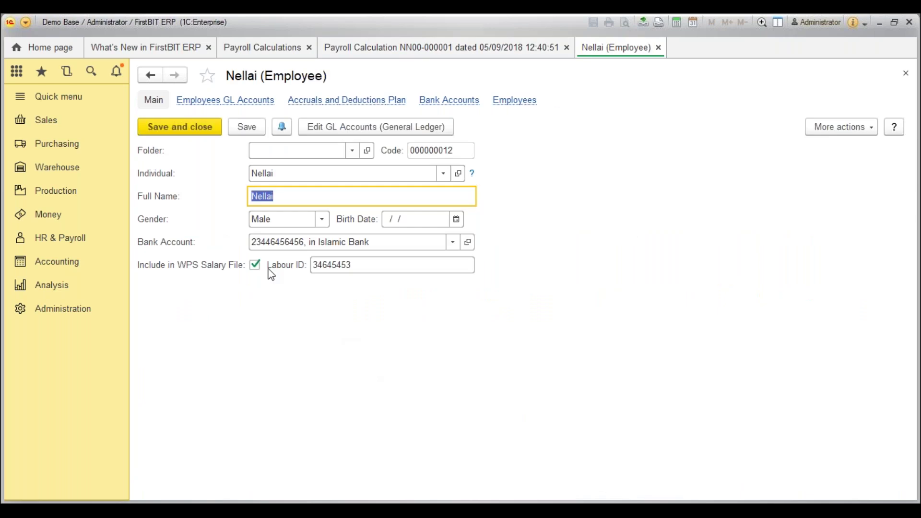
pyautogui.press('Escape')
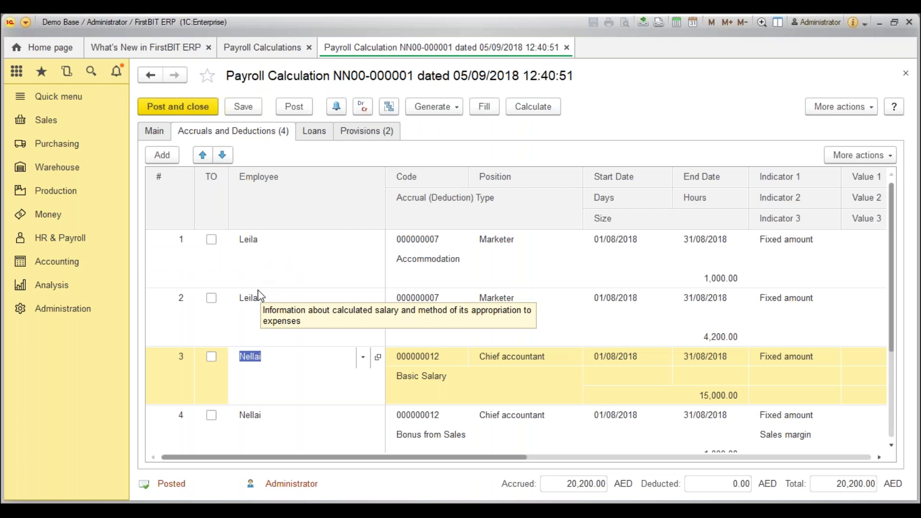
# Open the Accrual and Deduction Kinds list showing Basic Salary used for WPS and EoS.
pyautogui.click(91, 265)
pyautogui.click(75, 239)
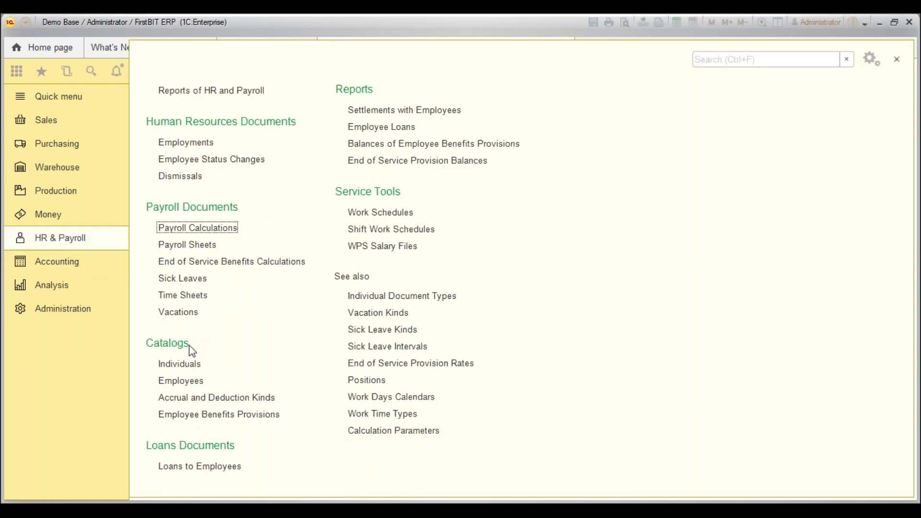
pyautogui.click(204, 399)
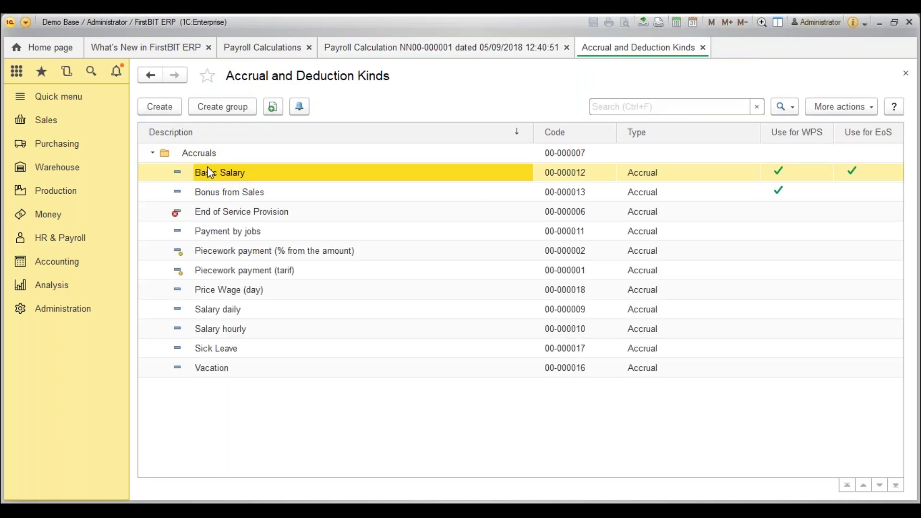
pyautogui.rightClick(207, 169)
pyautogui.click(226, 242)
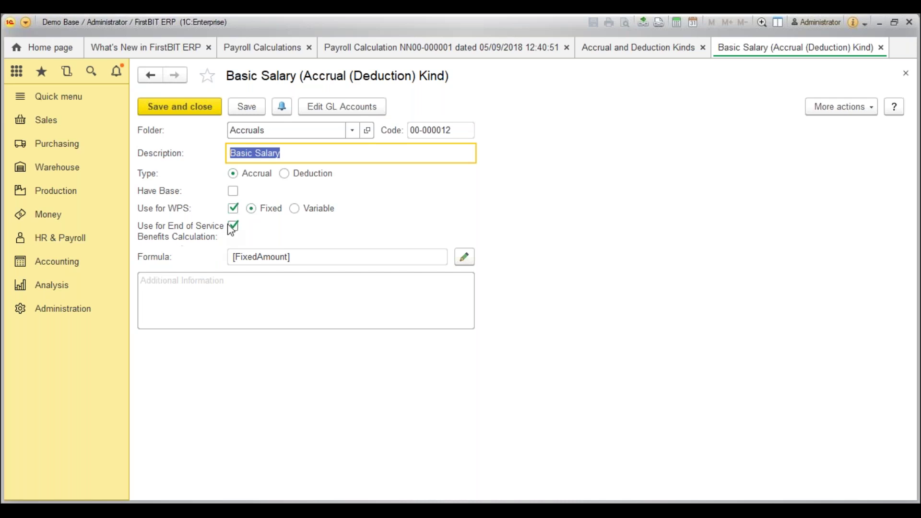
pyautogui.press('Escape')
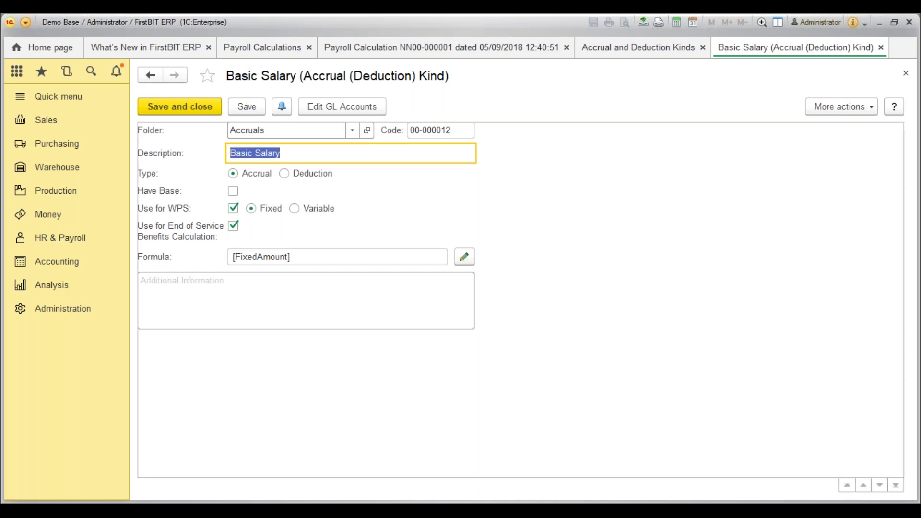
# Run August month-end closing to calculate End of Service Benefits, then open the calculations list.
pyautogui.click(55, 269)
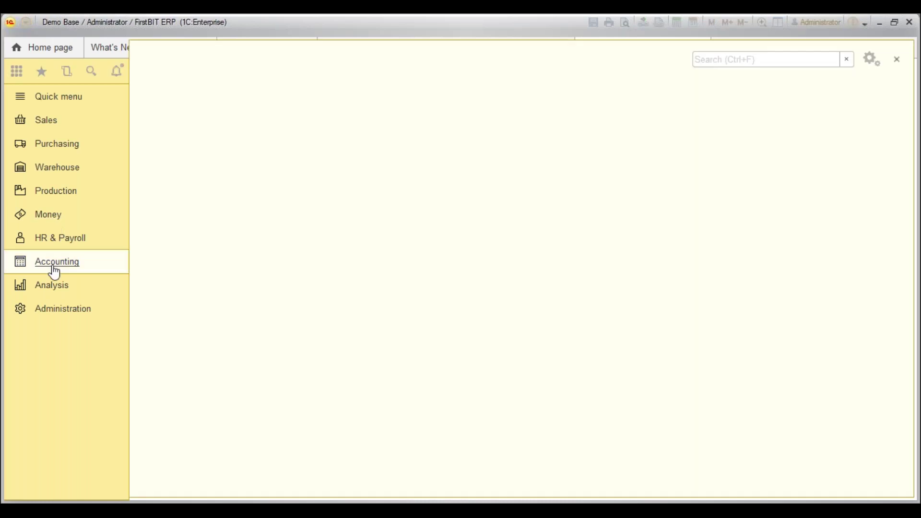
pyautogui.click(391, 348)
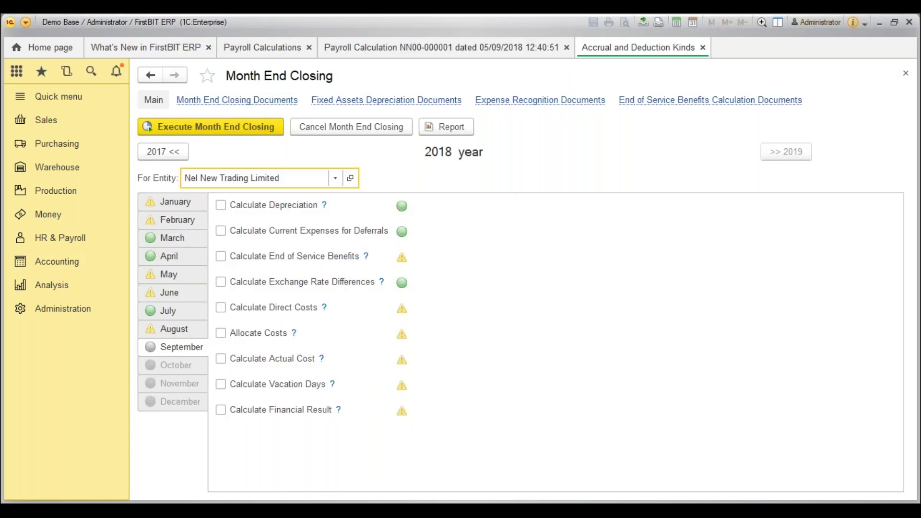
pyautogui.click(176, 329)
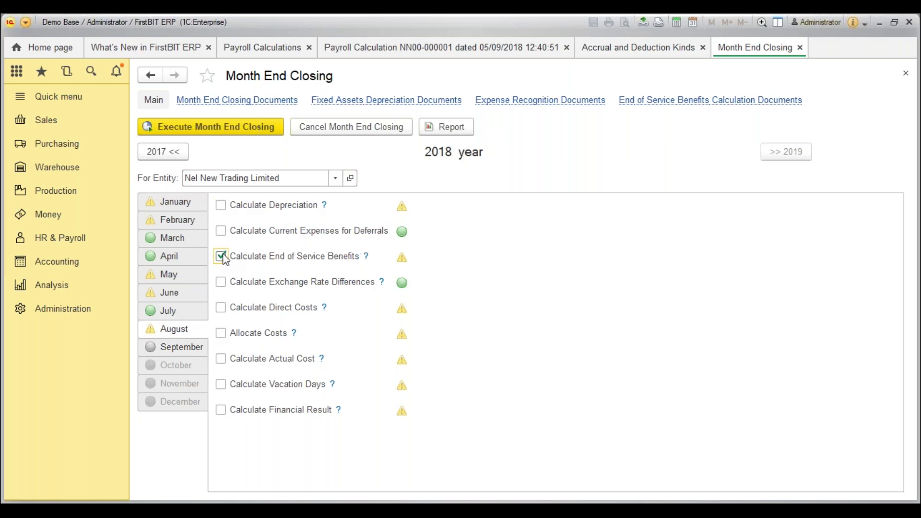
pyautogui.click(225, 131)
pyautogui.click(87, 241)
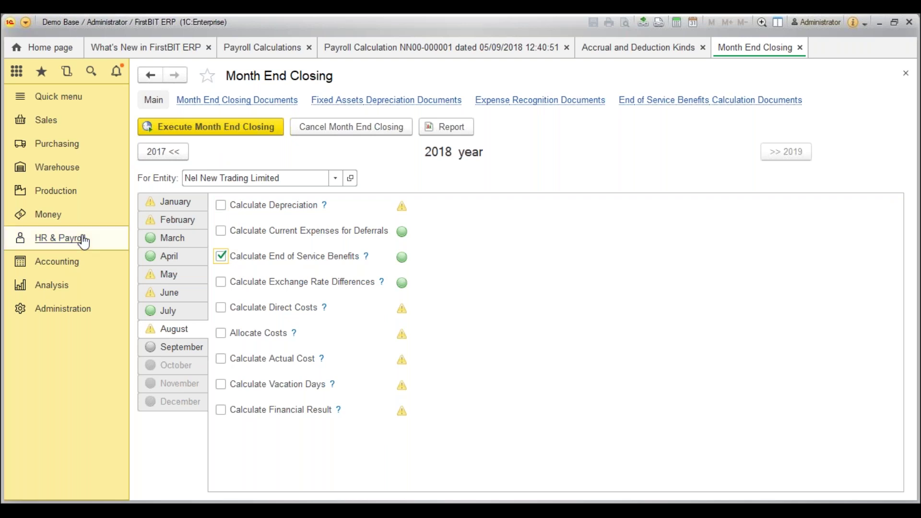
pyautogui.click(224, 263)
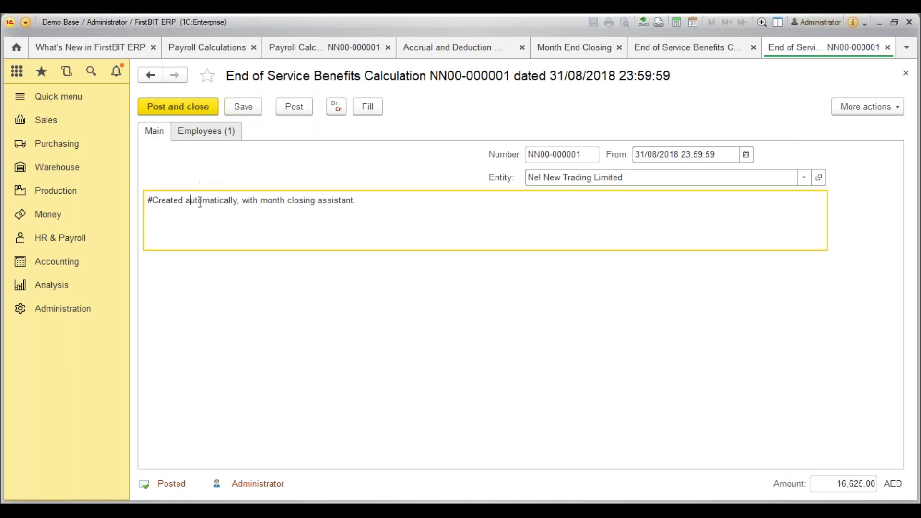
# Note the calculation's auto-created remark and step through the employee row on the Employees tab.
pyautogui.moveTo(190, 200); pyautogui.dragTo(345, 201)
pyautogui.click(228, 131)
pyautogui.click(284, 258)
pyautogui.press('Tab')
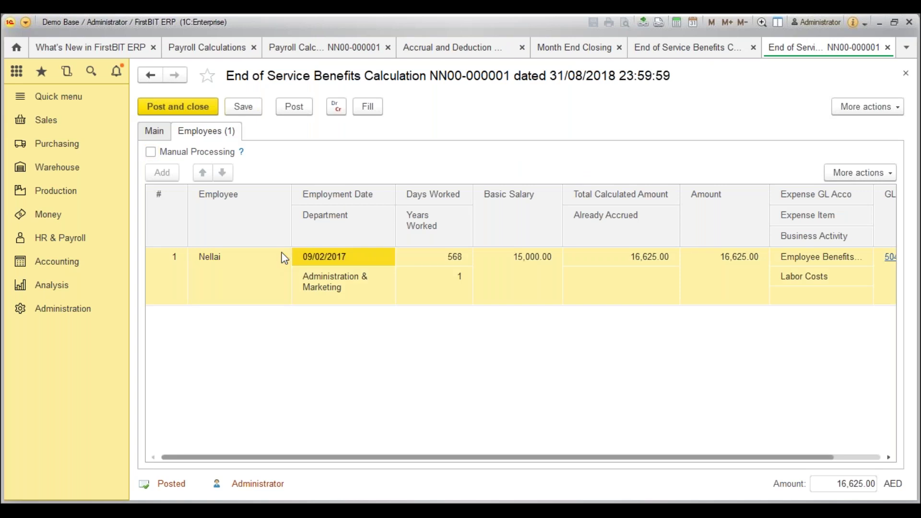
pyautogui.press('Tab')
pyautogui.press('Tab')
pyautogui.press('Tab')
pyautogui.press('Tab')
pyautogui.press('Tab')
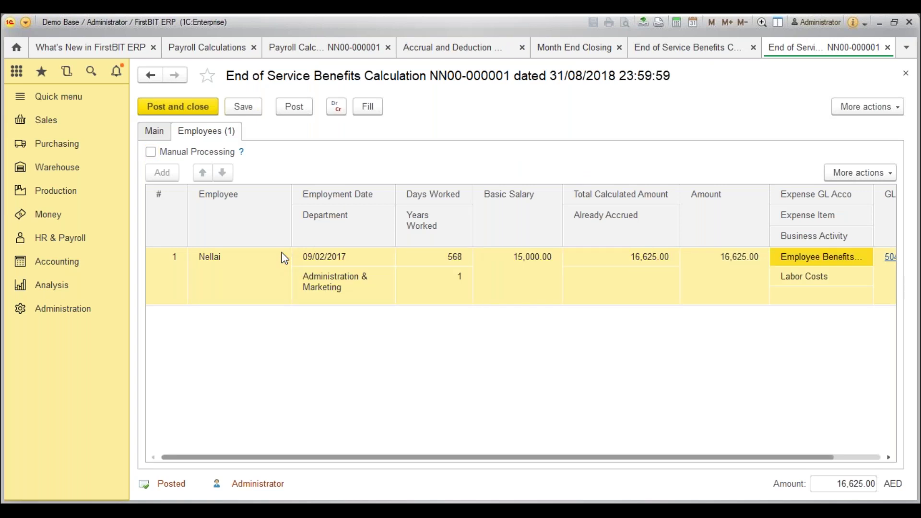
pyautogui.press('Tab')
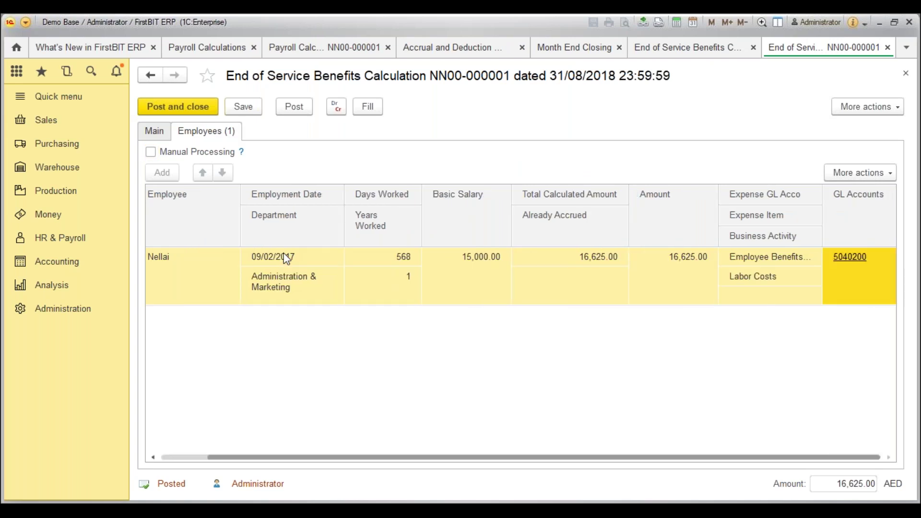
# Check the years worked, 15,000.00 basic salary, 16,625.00 amount and already accrued value.
pyautogui.click(419, 293)
pyautogui.click(473, 260)
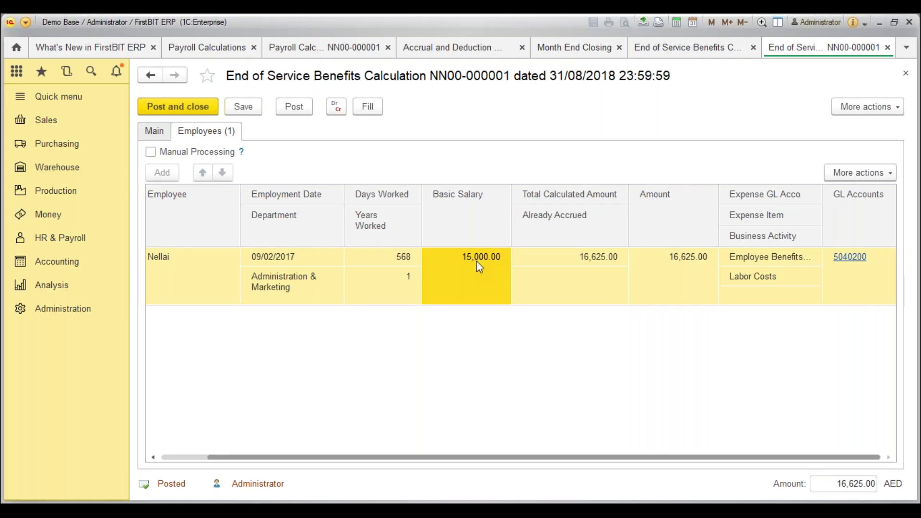
pyautogui.click(639, 282)
pyautogui.click(584, 278)
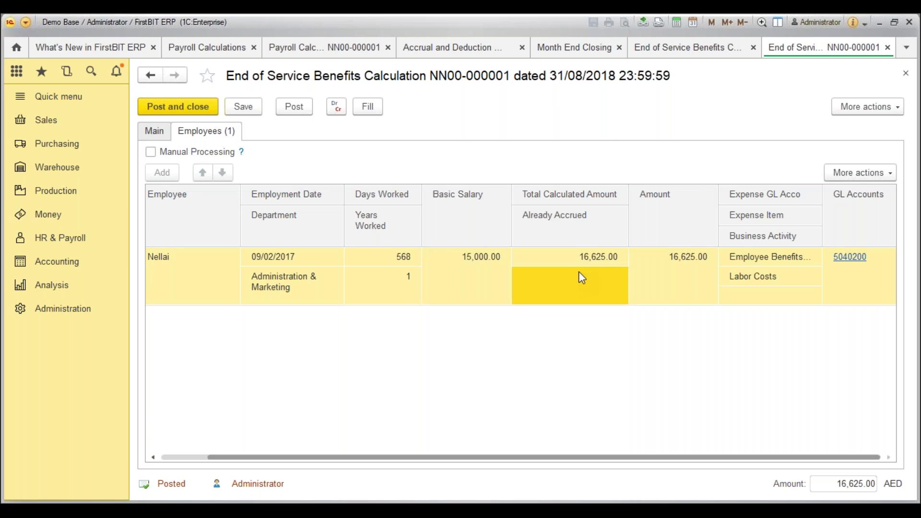
pyautogui.click(451, 284)
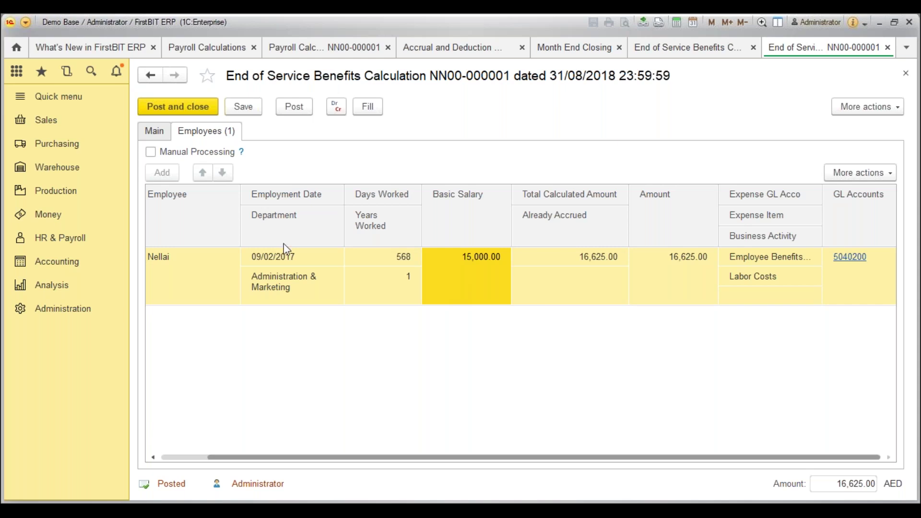
pyautogui.click(21, 245)
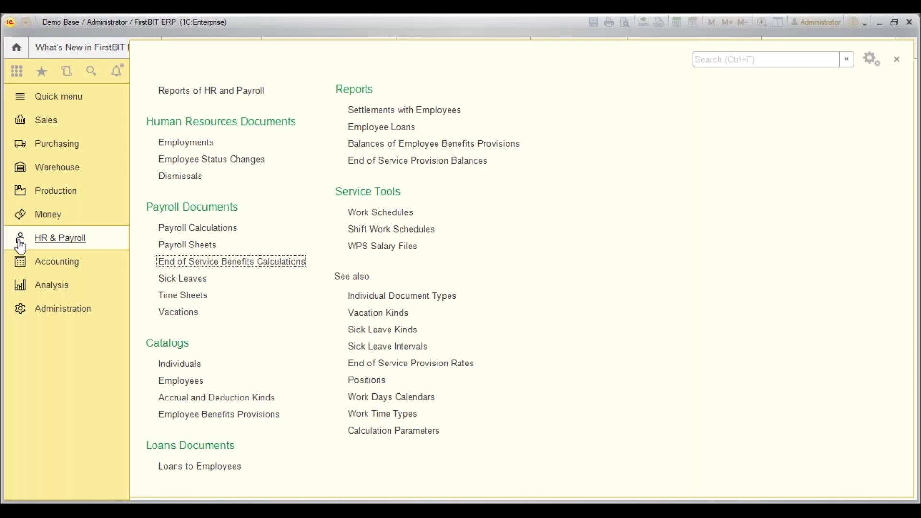
# Open End of Service Provision Balances and check the employee's 16,625.00 total balance.
pyautogui.click(430, 163)
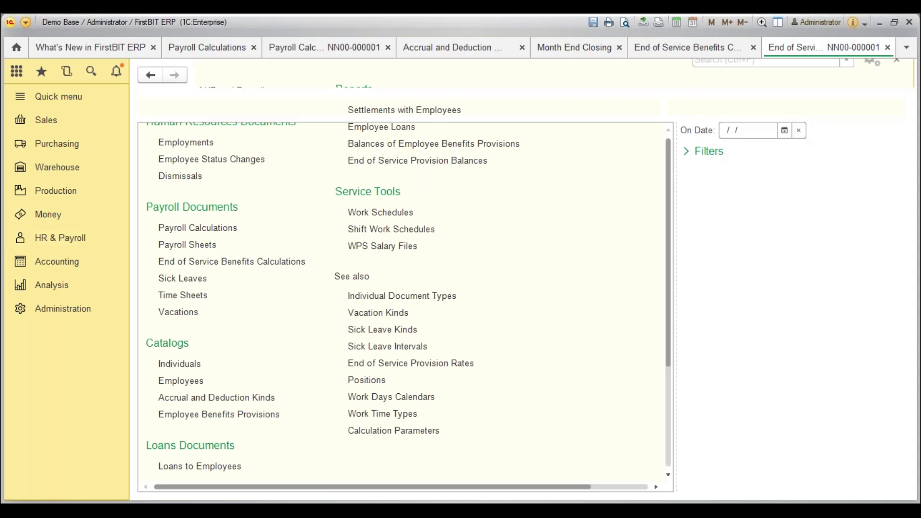
pyautogui.click(183, 188)
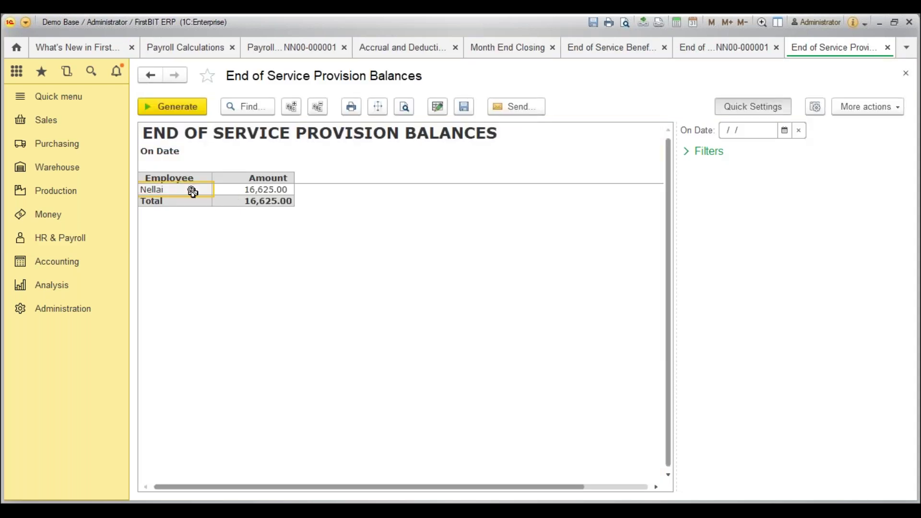
pyautogui.click(261, 199)
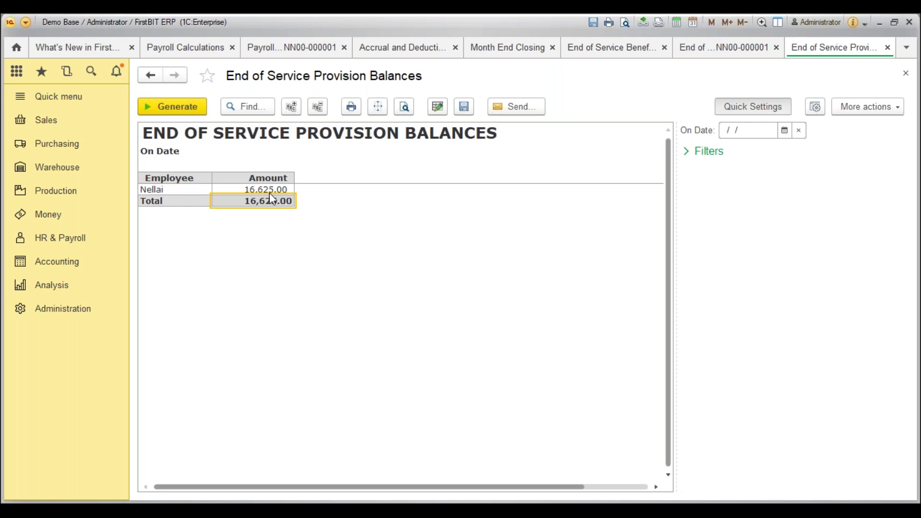
pyautogui.click(89, 243)
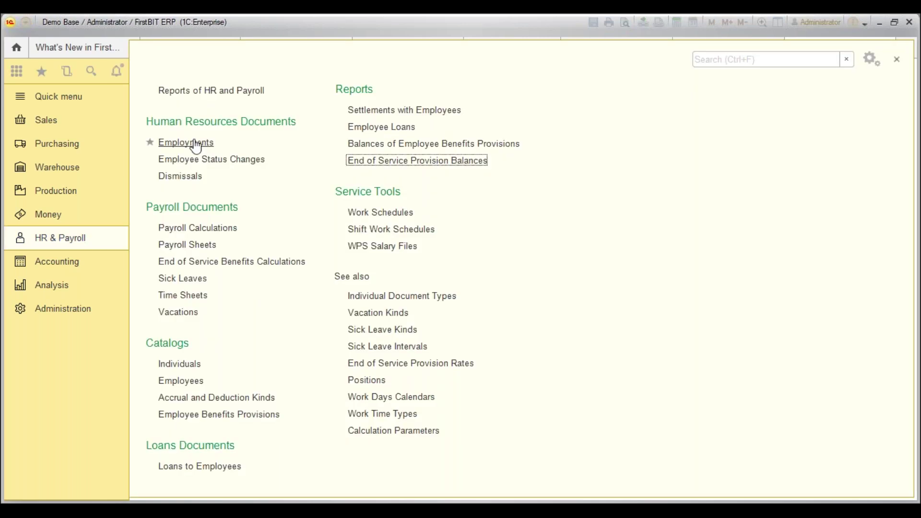
# Open the 05/09/2018 employment record showing employment date 09/02/2017.
pyautogui.click(189, 143)
pyautogui.click(236, 290)
pyautogui.press('Return')
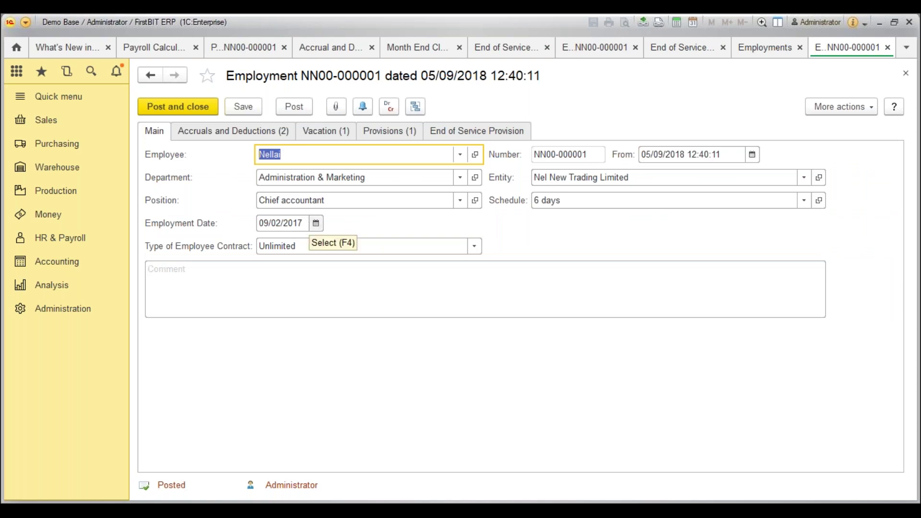
pyautogui.click(84, 244)
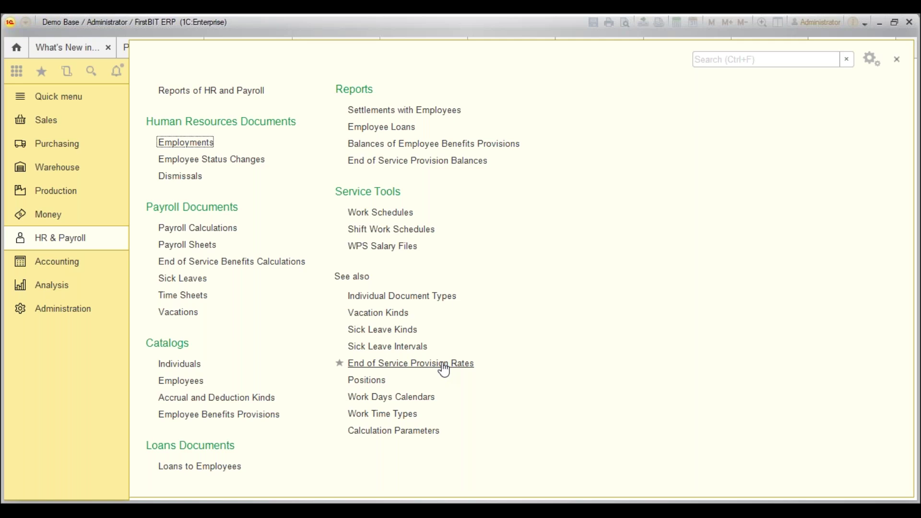
# Create a new End of Service Benefits Calculation, view its empty Employees tab, and close it unsaved.
pyautogui.click(268, 270)
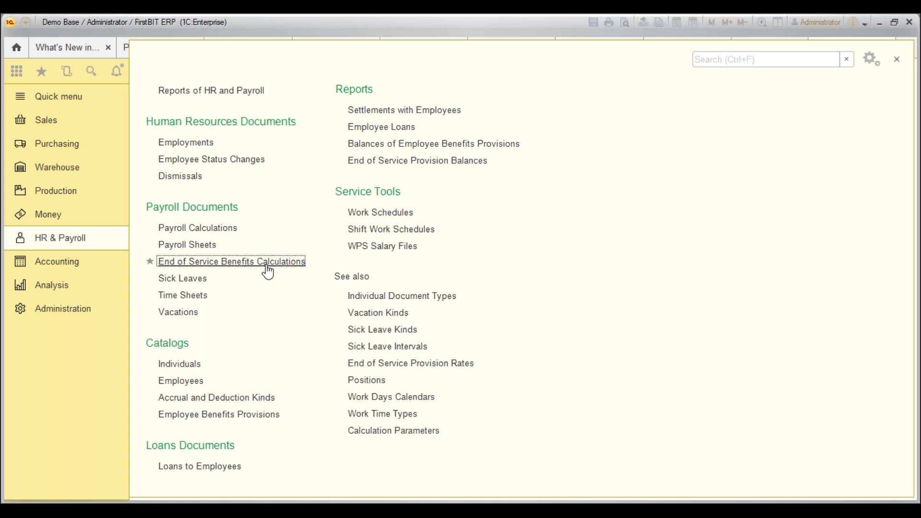
pyautogui.click(268, 271)
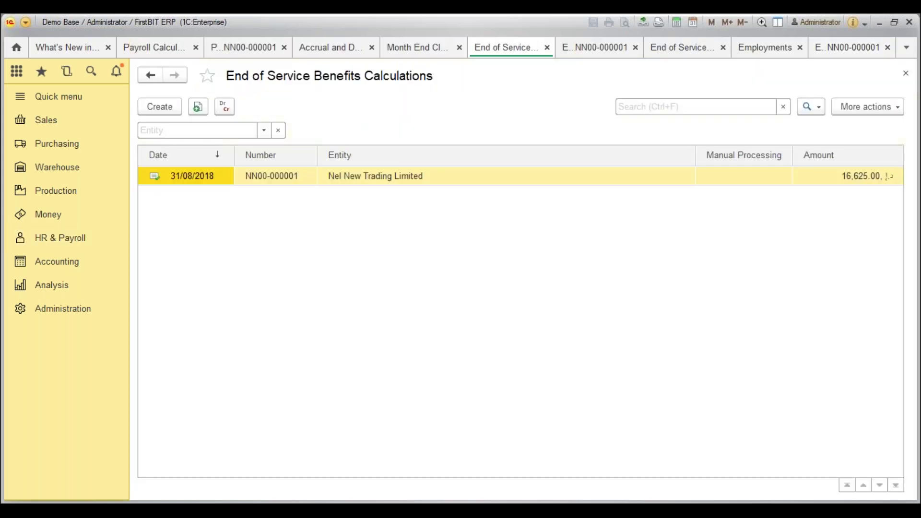
pyautogui.click(160, 107)
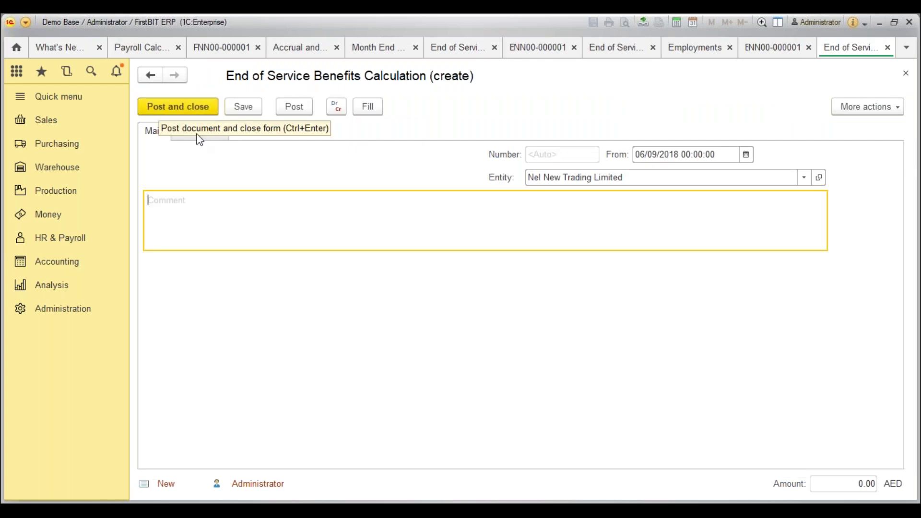
pyautogui.click(214, 133)
pyautogui.press('Escape')
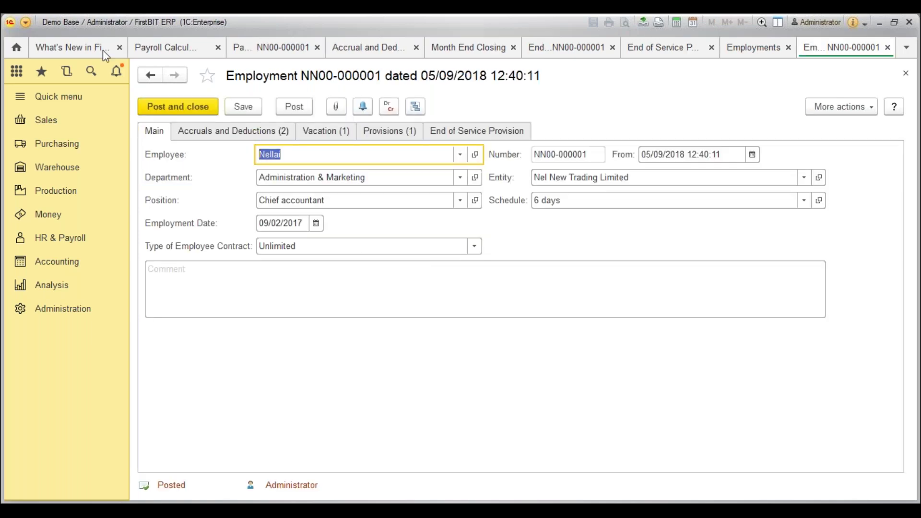
# Review the What's New items on End of Service Benefits and the Federal Tax Authority Audit File.
pyautogui.click(91, 45)
pyautogui.click(384, 298)
pyautogui.scroll(-1, 384, 299)
pyautogui.click(391, 309)
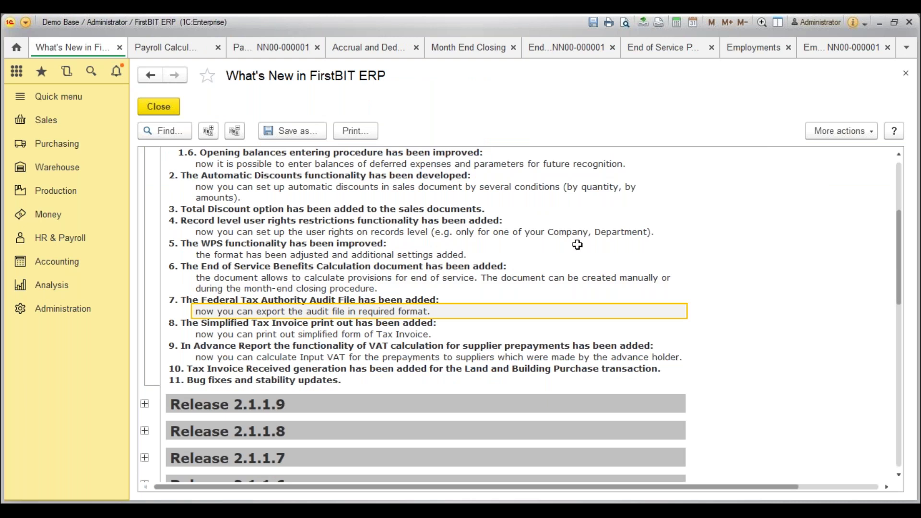
pyautogui.click(905, 56)
pyautogui.click(80, 269)
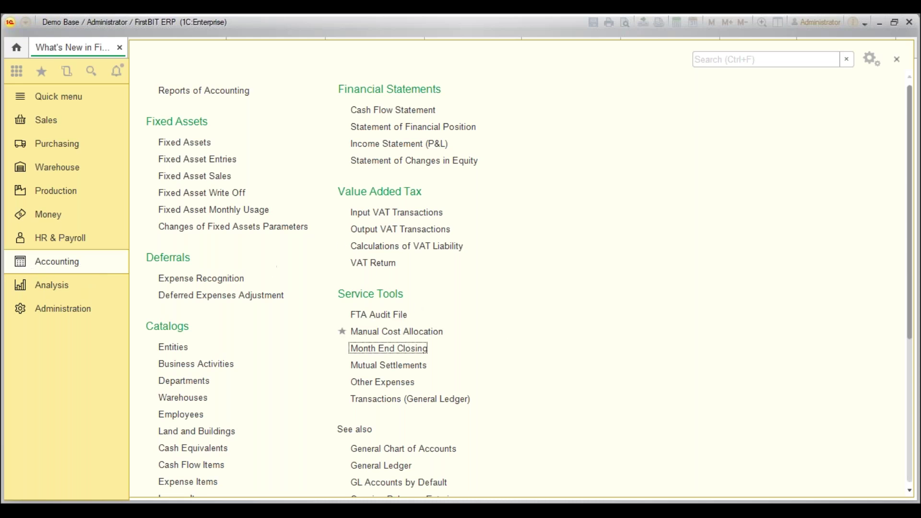
# Open the FTA Audit File tool and set its period to August 2018.
pyautogui.click(387, 316)
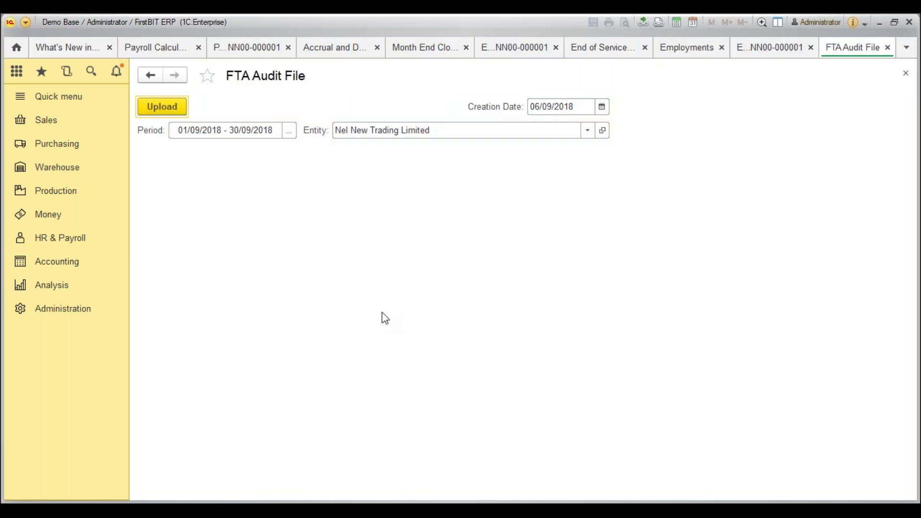
pyautogui.click(291, 134)
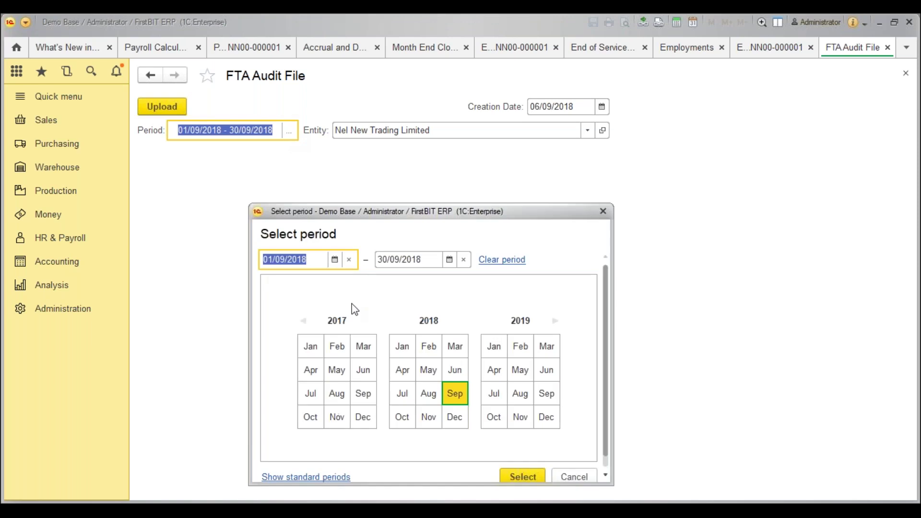
pyautogui.click(436, 400)
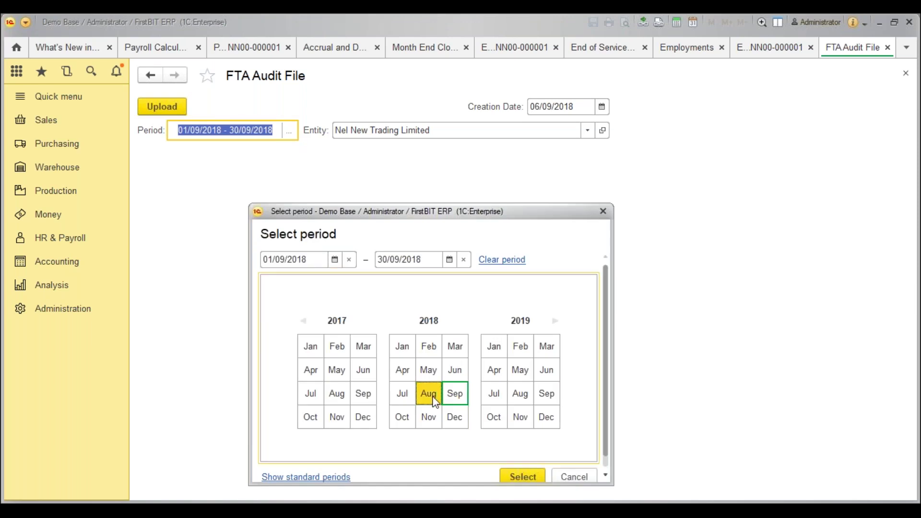
pyautogui.click(518, 477)
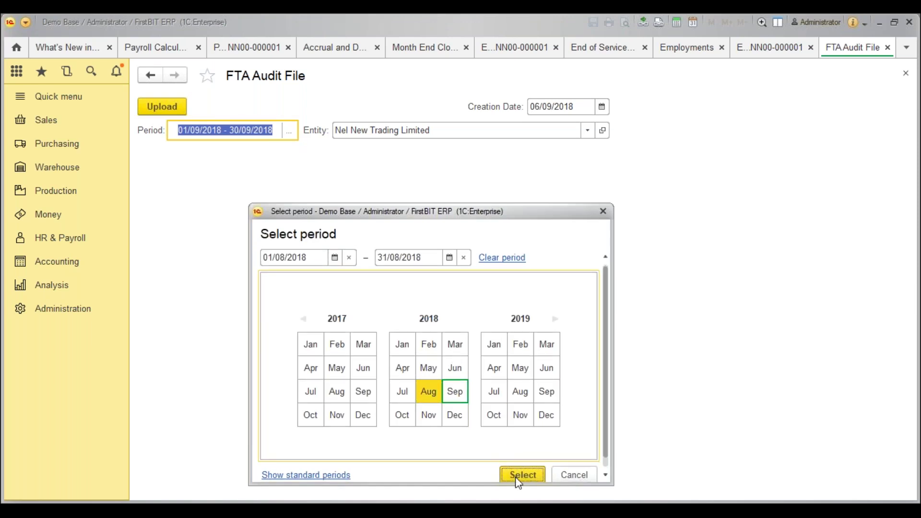
pyautogui.click(530, 468)
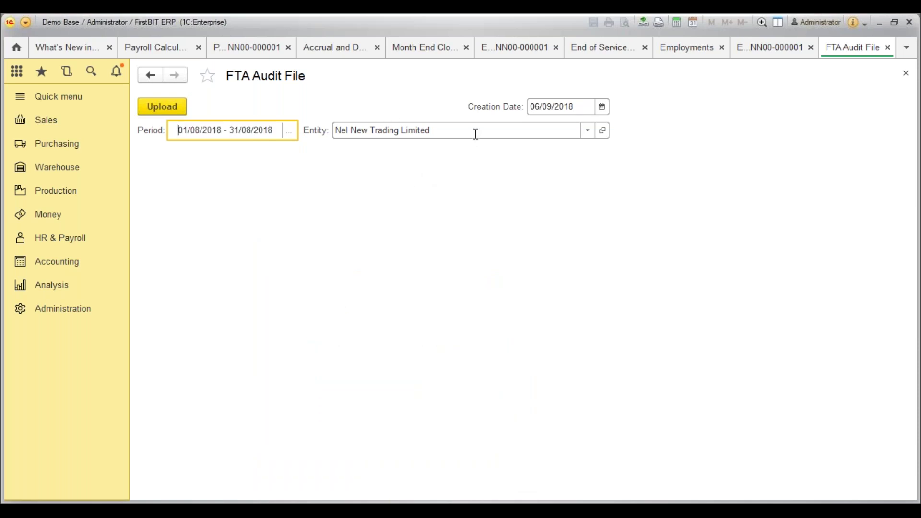
# Upload the audit file as a CSV to the Desktop, replacing the existing file.
pyautogui.click(162, 103)
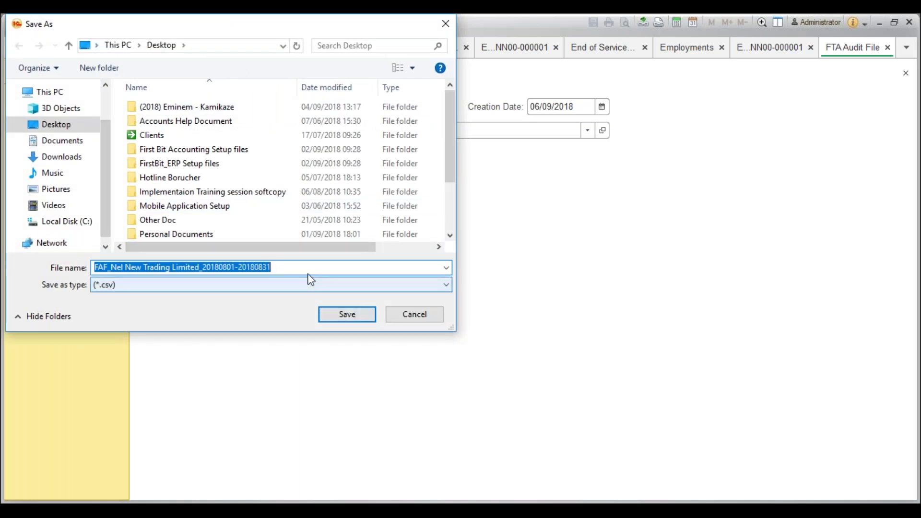
pyautogui.moveTo(216, 268); pyautogui.dragTo(240, 269)
pyautogui.click(290, 268)
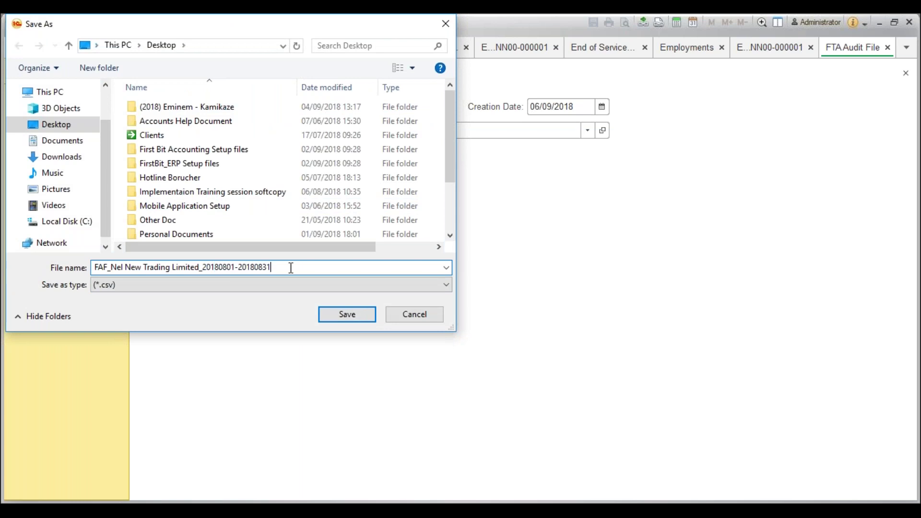
pyautogui.click(366, 317)
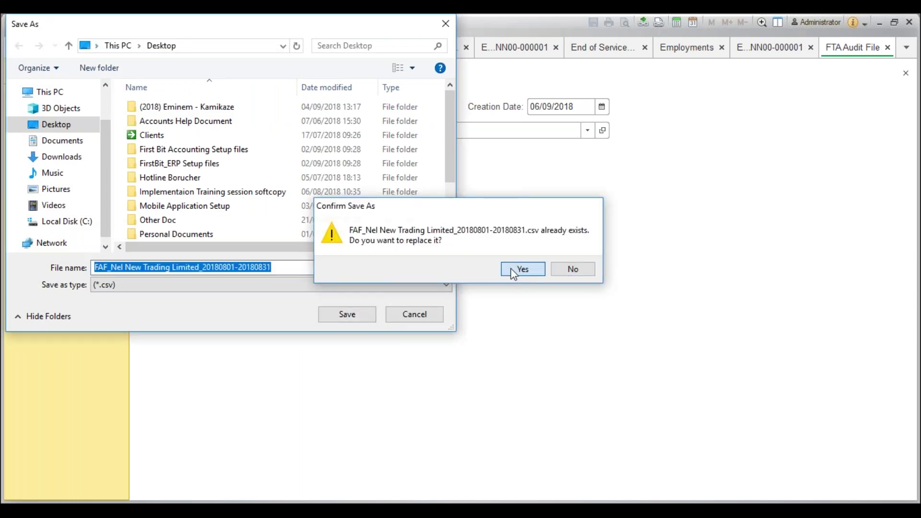
pyautogui.click(512, 272)
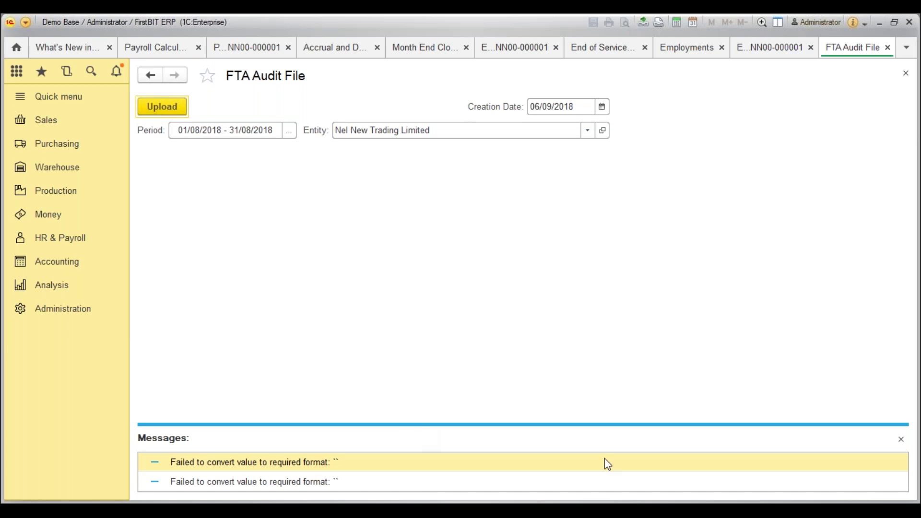
pyautogui.click(901, 440)
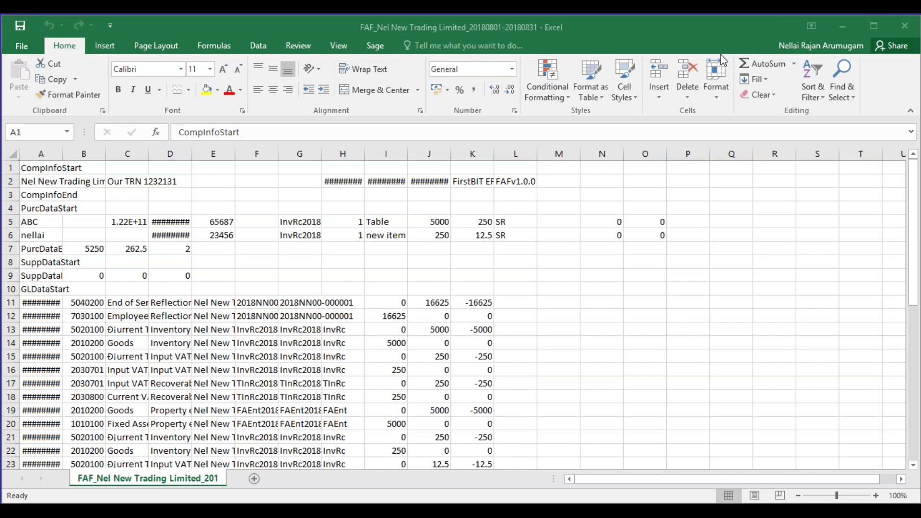
# Autofit all columns and check the purchase entries in A5:A6.
pyautogui.click(10, 153)
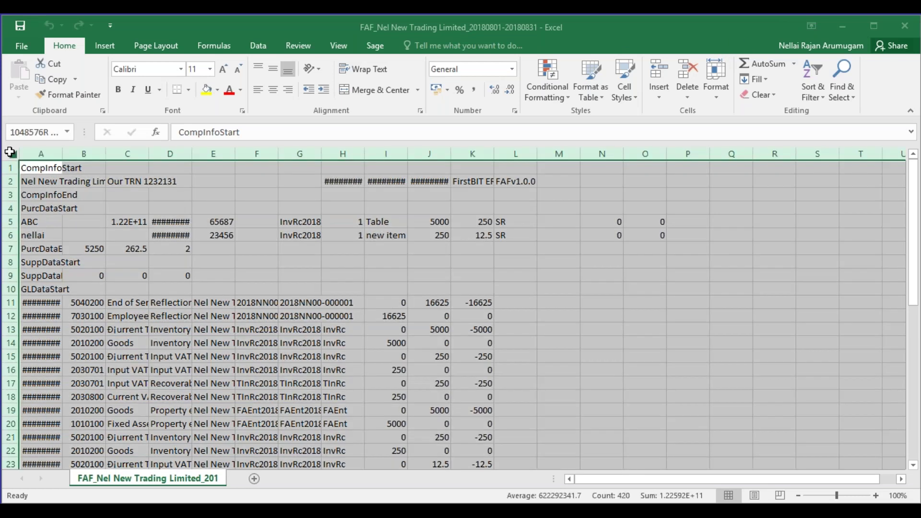
pyautogui.doubleClick(62, 154)
pyautogui.click(309, 275)
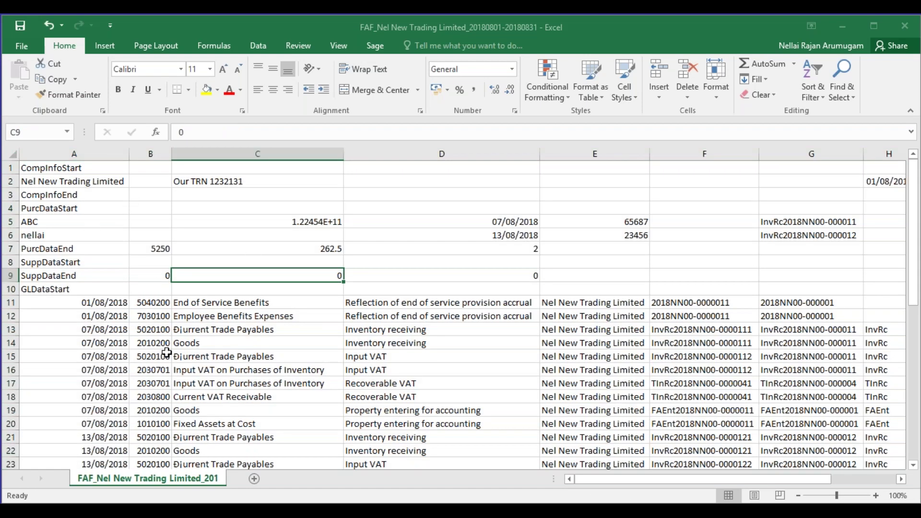
pyautogui.click(81, 234)
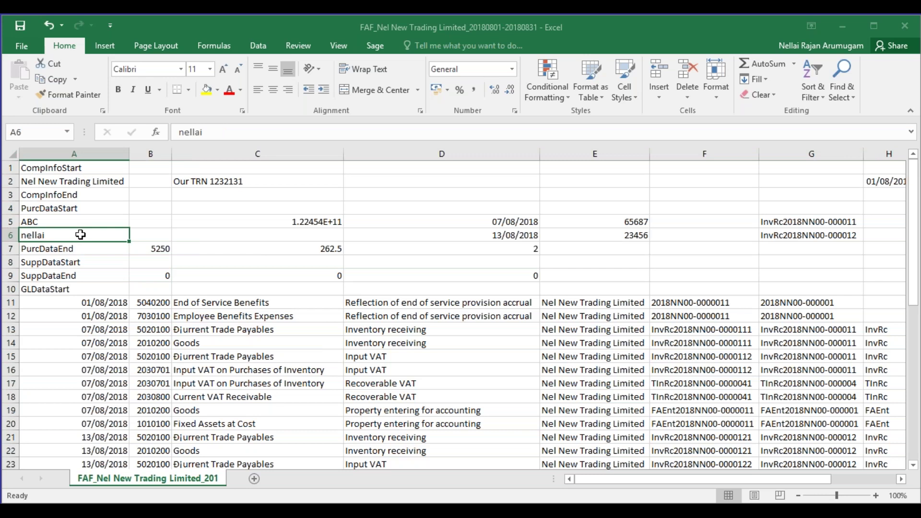
pyautogui.click(67, 196)
pyautogui.click(67, 217)
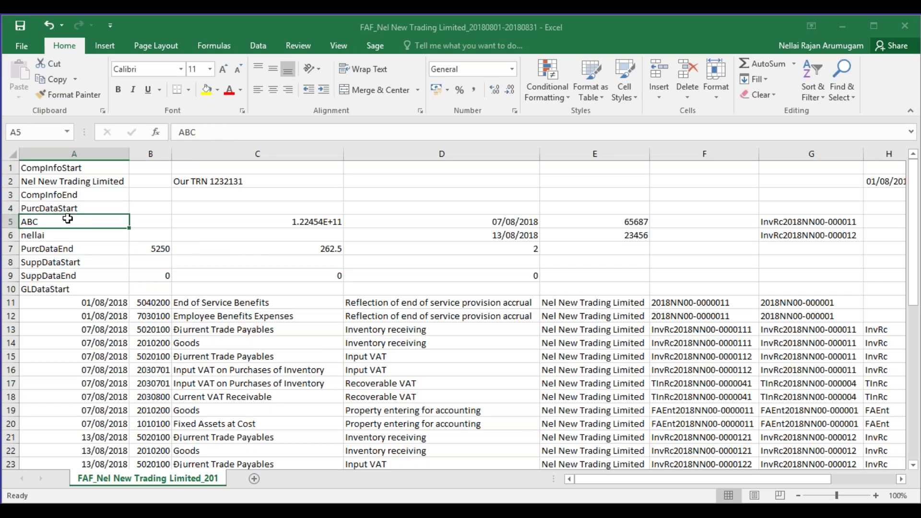
pyautogui.moveTo(69, 239); pyautogui.dragTo(71, 228)
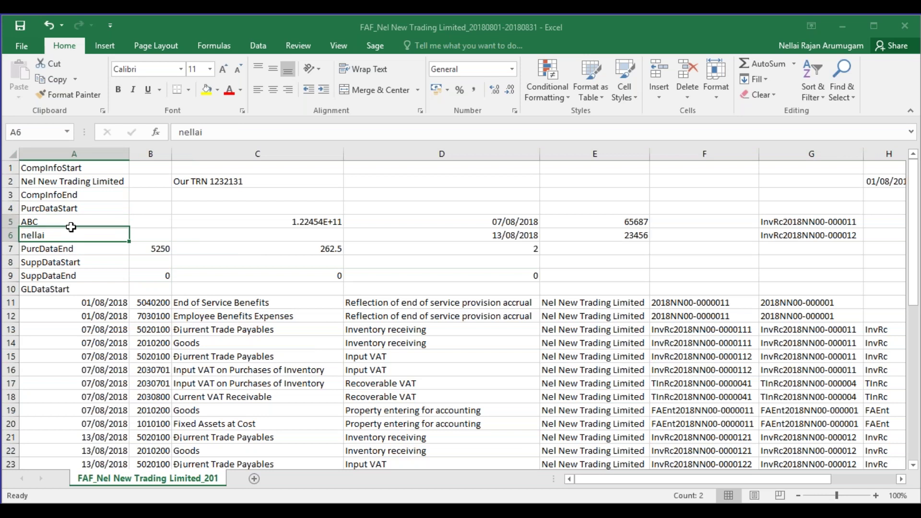
# Browse the purchase values and general ledger rows, then return to the top of the sheet.
pyautogui.click(118, 312)
pyautogui.moveTo(119, 313); pyautogui.dragTo(480, 412)
pyautogui.moveTo(340, 165); pyautogui.dragTo(325, 227)
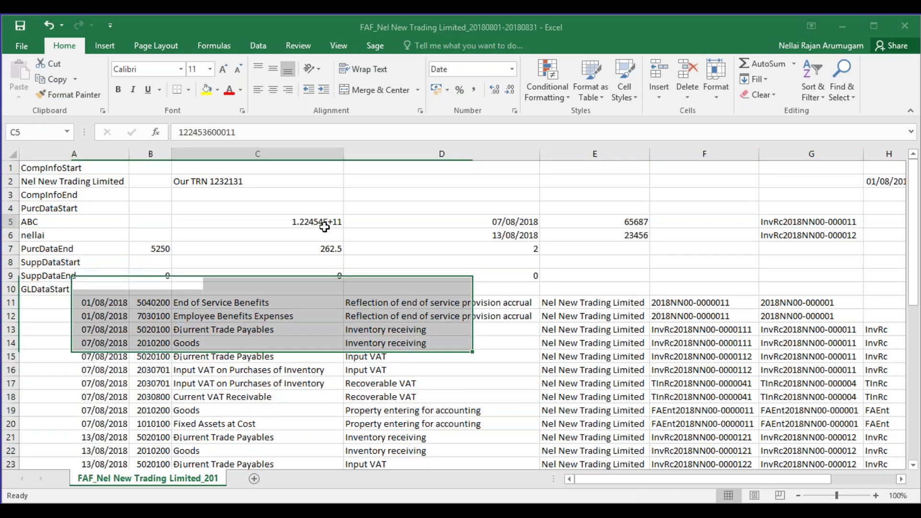
pyautogui.press('Left')
pyautogui.press('Left')
pyautogui.press('Right')
pyautogui.press('Right')
pyautogui.press('Right')
pyautogui.press('Right')
pyautogui.press('Right')
pyautogui.press('Right')
pyautogui.press('Down')
pyautogui.press('Down')
pyautogui.press('Down')
pyautogui.press('Down')
pyautogui.press('Down')
pyautogui.press('Down')
pyautogui.press('Down')
pyautogui.press('Right')
pyautogui.press('Right')
pyautogui.press('Right')
pyautogui.press('Right')
pyautogui.press('Right')
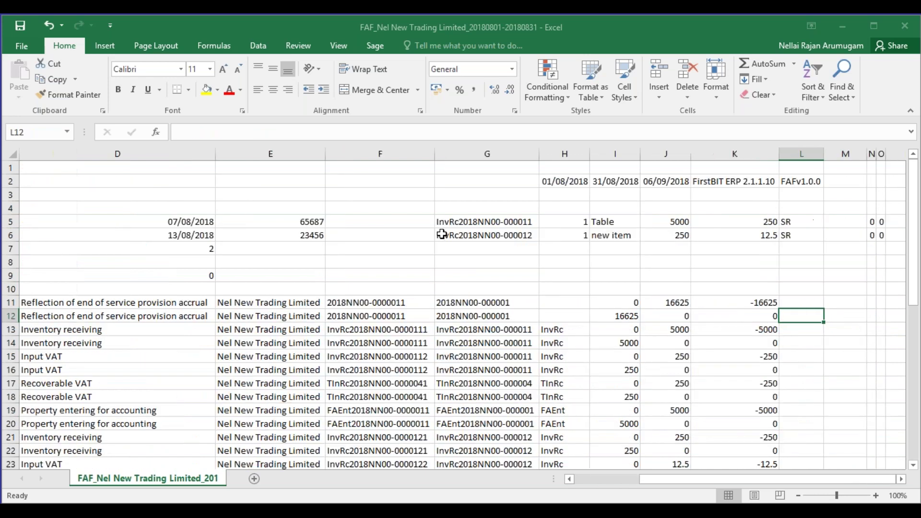
pyautogui.press('Right')
pyautogui.press('Right')
pyautogui.press('Left')
pyautogui.press('Left')
pyautogui.press('Left')
pyautogui.press('Left')
pyautogui.press('Left')
pyautogui.press('Left')
pyautogui.press('Left')
pyautogui.press('Left')
pyautogui.press('Left')
pyautogui.press('Left')
pyautogui.press('Left')
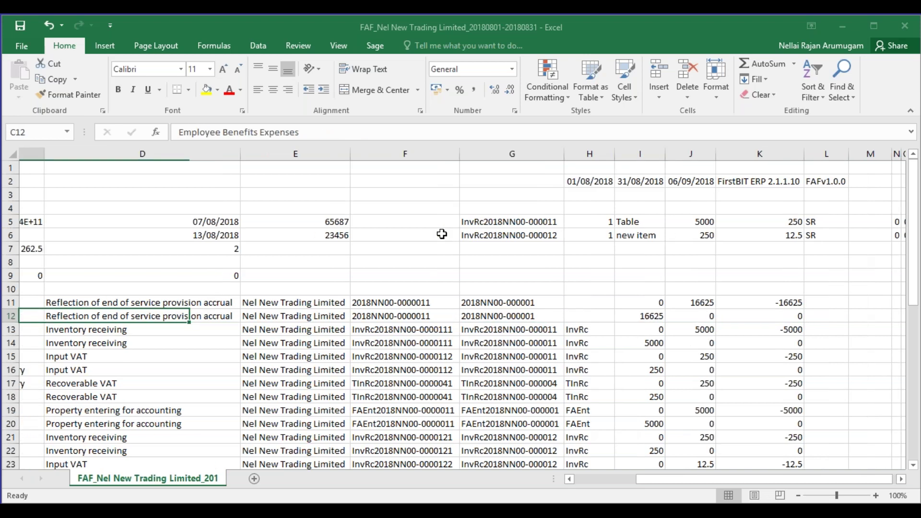
pyautogui.press('Left')
pyautogui.press('Left')
pyautogui.press('Down')
pyautogui.press('Down')
pyautogui.press('Down')
pyautogui.press('Down')
pyautogui.press('Down')
pyautogui.press('Down')
pyautogui.press('Down')
pyautogui.press('Down')
pyautogui.press('Down')
pyautogui.press('Down')
pyautogui.press('Down')
pyautogui.press('Down')
pyautogui.press('Down')
pyautogui.press('Down')
pyautogui.press('Down')
pyautogui.press('Down')
pyautogui.press('Down')
pyautogui.press('Down')
pyautogui.press('Down')
pyautogui.press('Down')
pyautogui.press('Down')
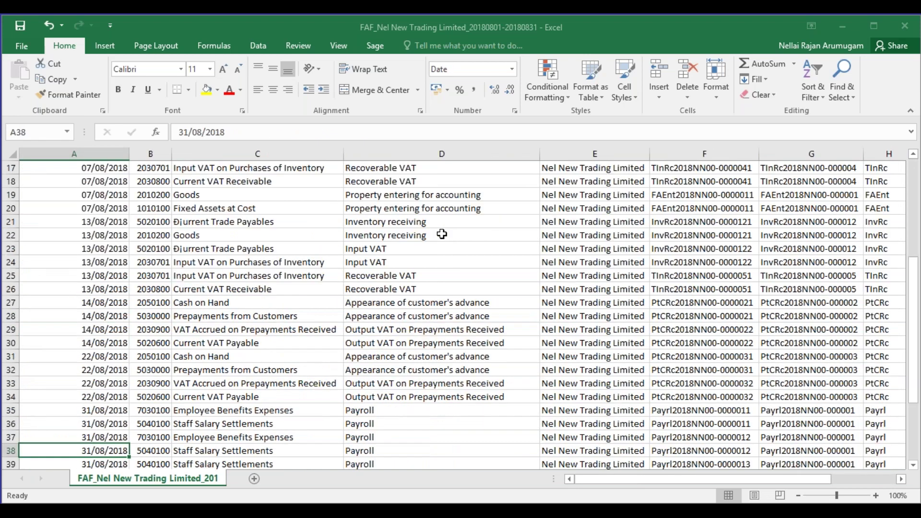
pyautogui.press('Down')
pyautogui.press('Down')
pyautogui.press('Down')
pyautogui.press('Down')
pyautogui.press('Down')
pyautogui.press('Down')
pyautogui.press('Down')
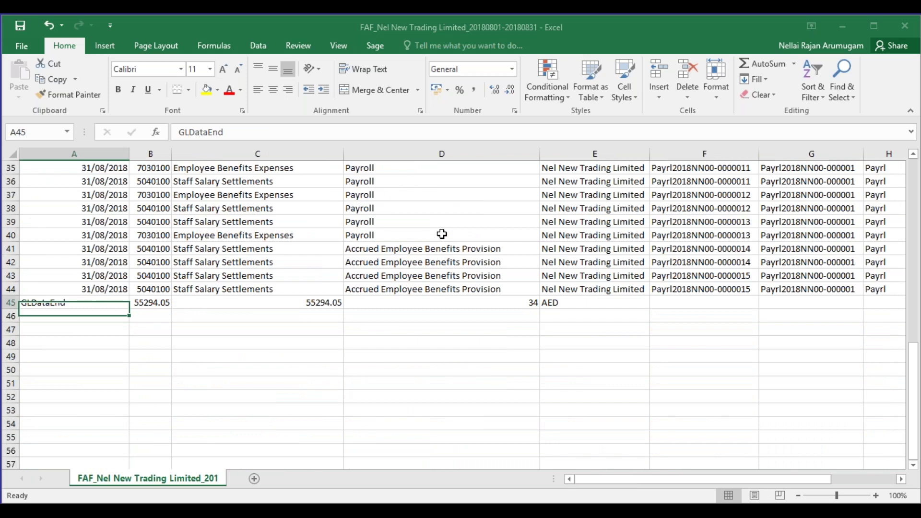
pyautogui.press('Up')
pyautogui.press('Up')
pyautogui.press('Up')
pyautogui.press('Up')
pyautogui.press('Up')
pyautogui.press('Up')
pyautogui.press('Up')
pyautogui.press('Up')
pyautogui.press('Up')
pyautogui.press('Up')
pyautogui.press('Up')
pyautogui.press('Up')
pyautogui.press('Up')
pyautogui.press('Up')
pyautogui.press('Up')
pyautogui.press('Up')
pyautogui.press('Up')
pyautogui.press('Up')
pyautogui.press('Up')
pyautogui.hotkey('ctrl', 'Home')
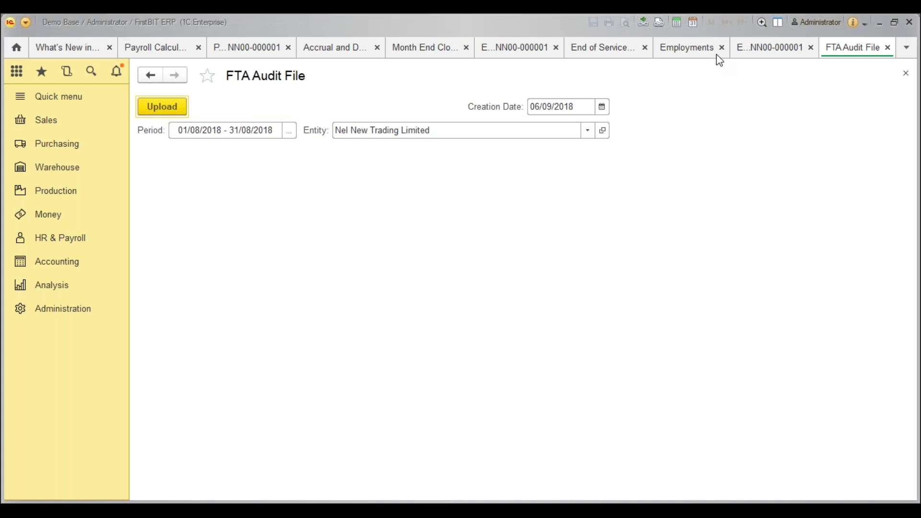
# Close the Employment, Employments, End of Service and FTA Audit File tabs.
pyautogui.click(818, 44)
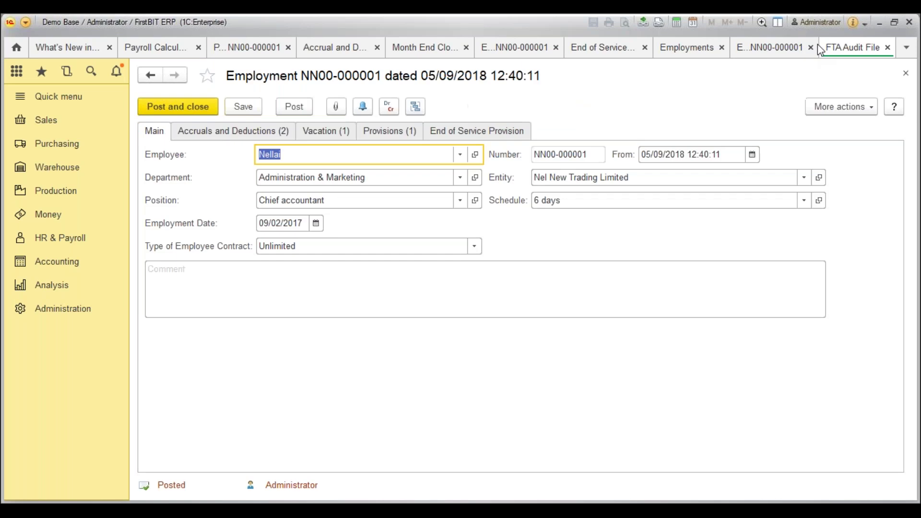
pyautogui.click(812, 47)
pyautogui.click(812, 48)
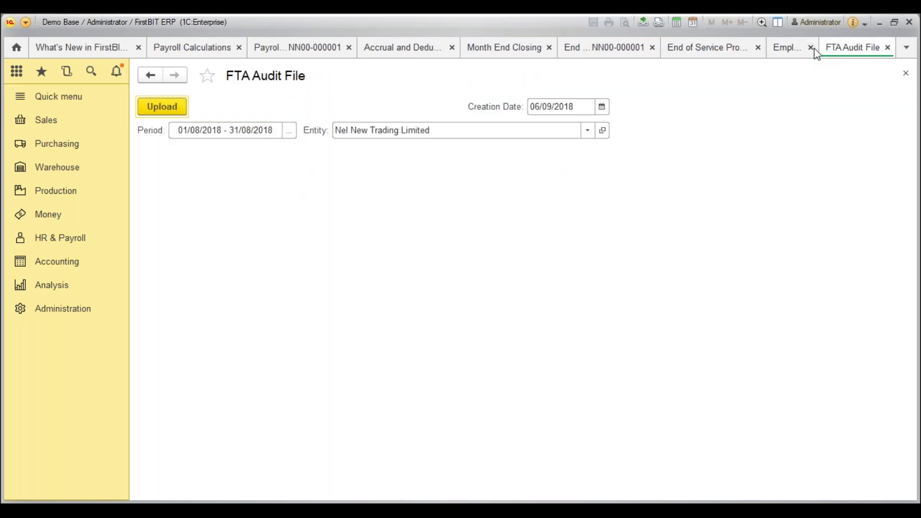
pyautogui.click(814, 48)
pyautogui.click(814, 48)
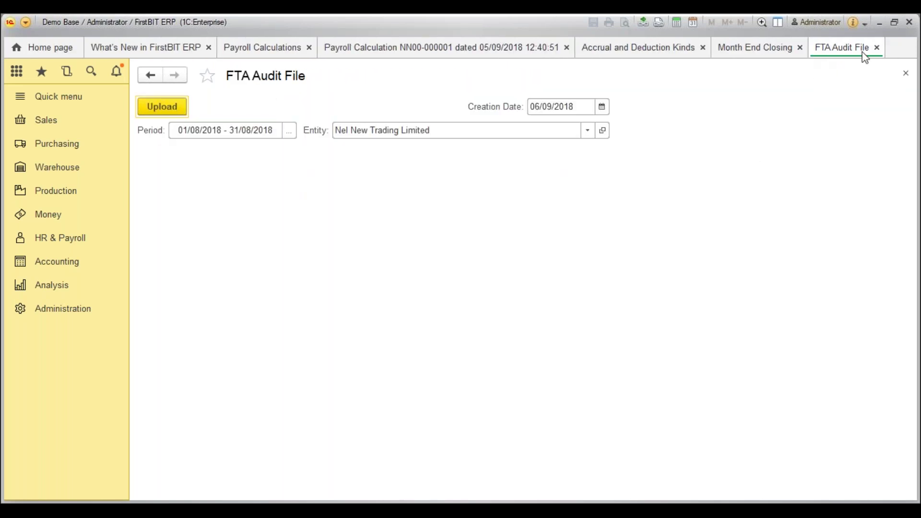
pyautogui.click(877, 48)
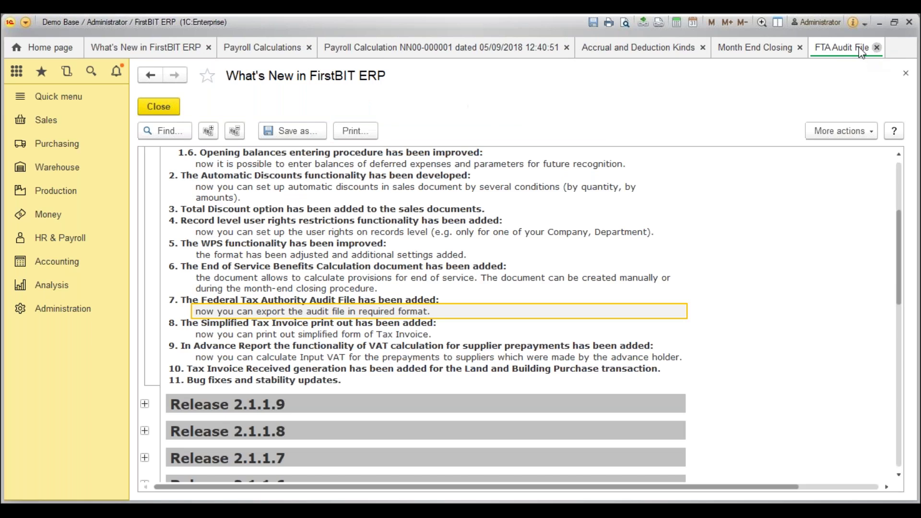
# Highlight What's New item 8 describing the Simplified Tax Invoice.
pyautogui.click(226, 334)
pyautogui.click(223, 323)
pyautogui.hotkey('shift', 'Down')
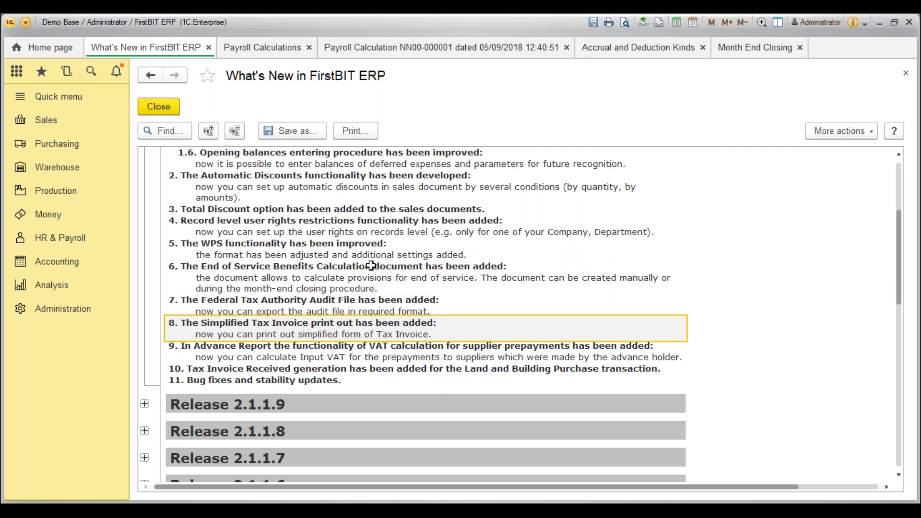
pyautogui.click(51, 131)
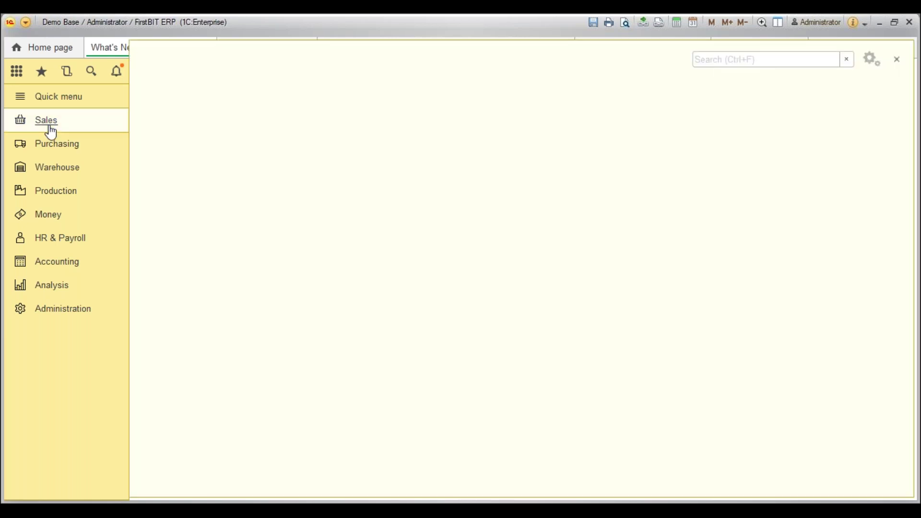
# Preview the Simplified Tax Invoice printout of invoice NN00-000017 for 2,000.00 AED, then close it.
pyautogui.click(175, 192)
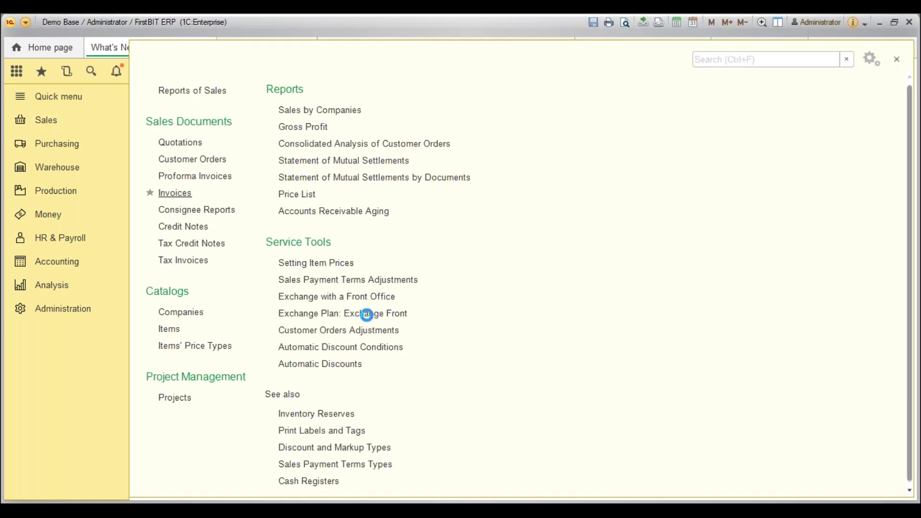
pyautogui.click(537, 413)
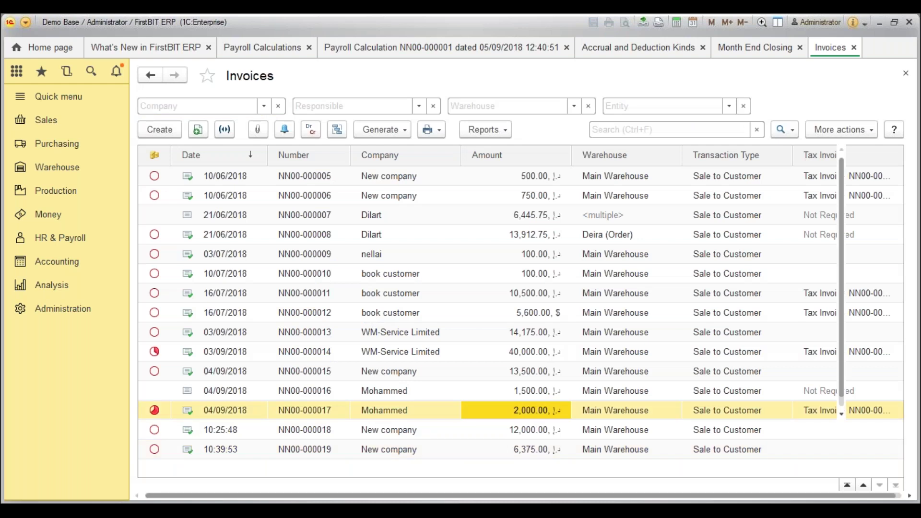
pyautogui.click(521, 129)
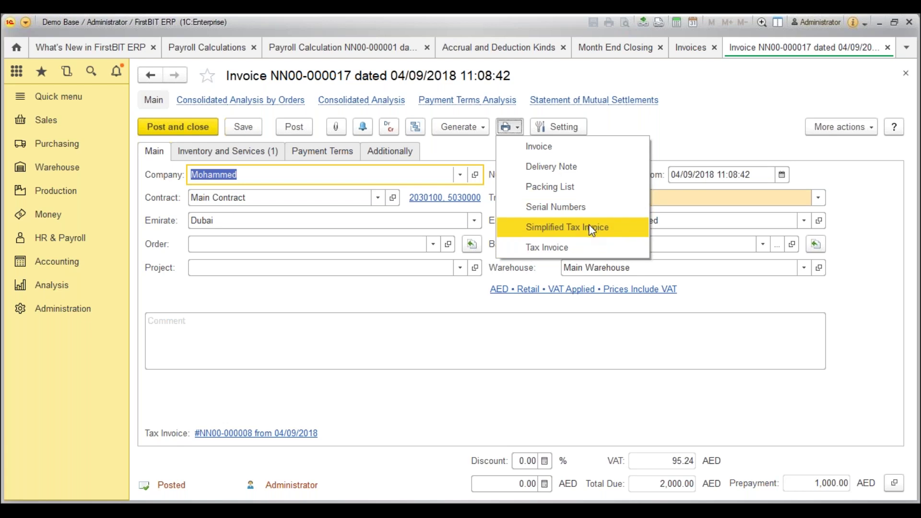
pyautogui.click(592, 230)
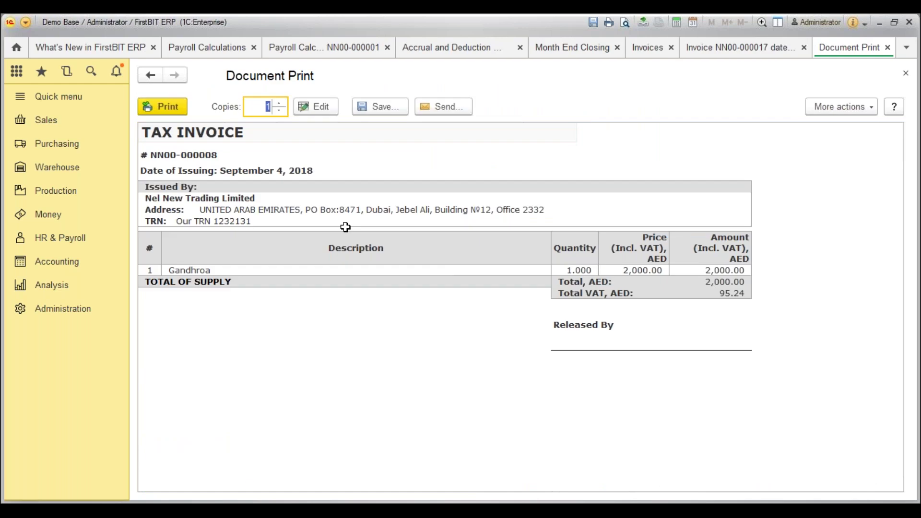
pyautogui.click(607, 283)
pyautogui.press('Right')
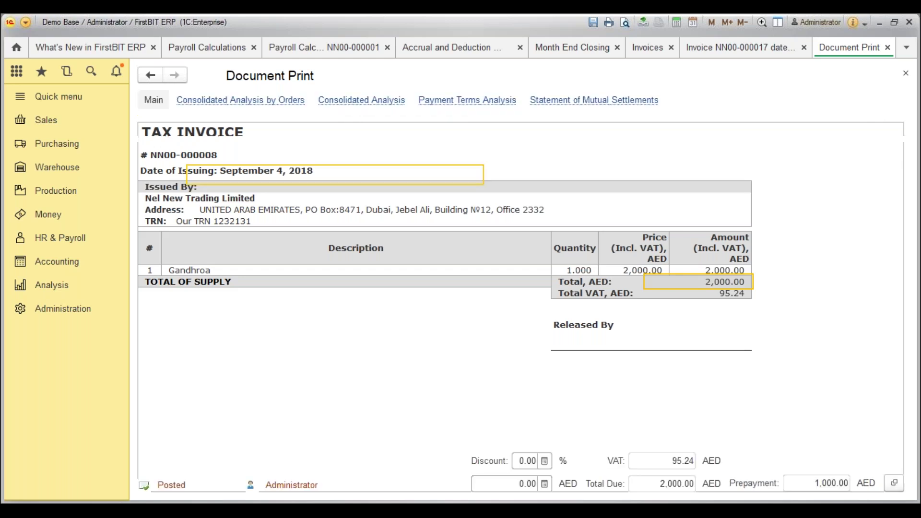
pyautogui.press('Escape')
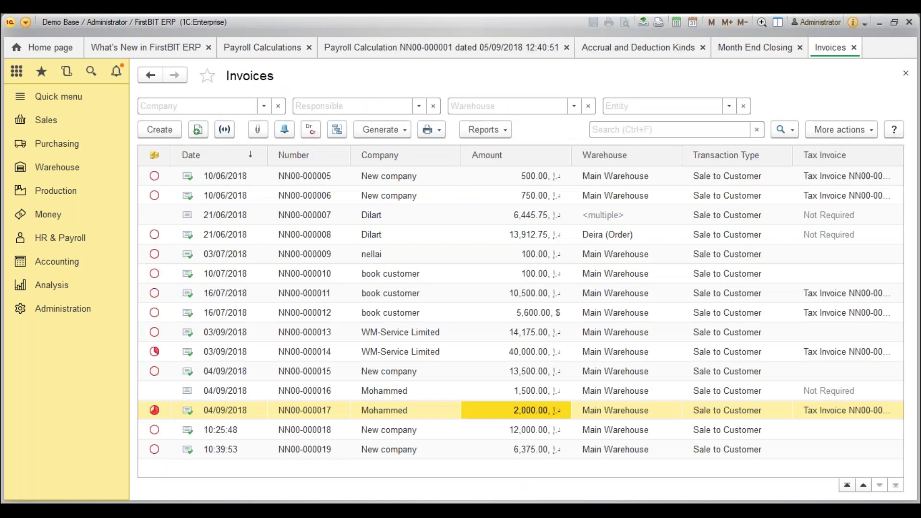
# Mark release note 9 on advance report VAT and start a new advance report under Money.
pyautogui.click(853, 47)
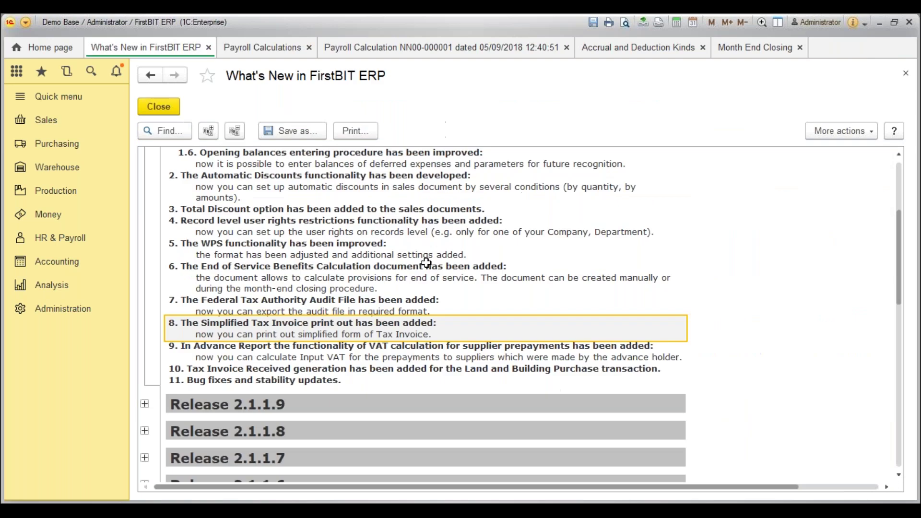
pyautogui.click(263, 349)
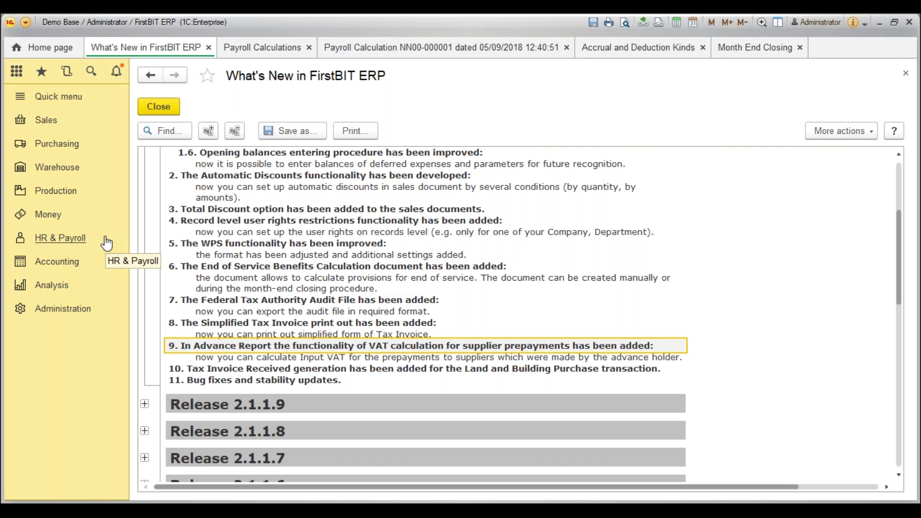
pyautogui.click(73, 216)
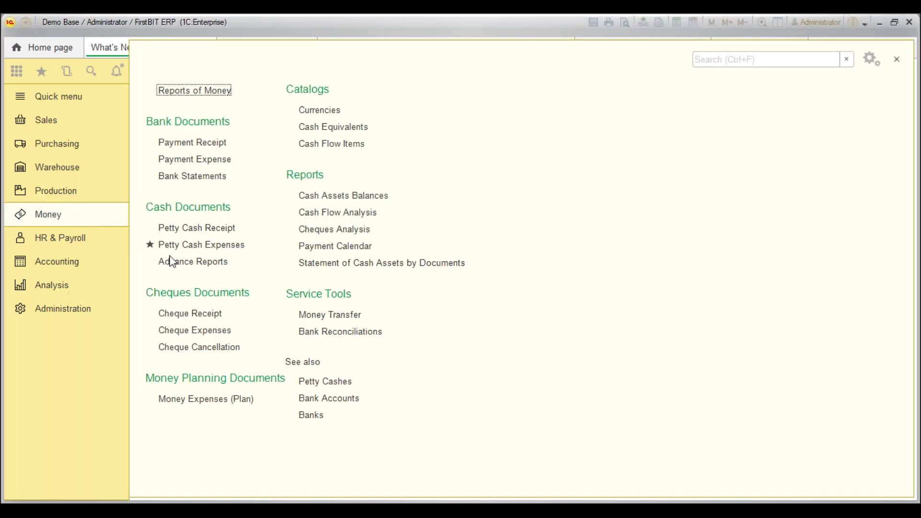
pyautogui.click(222, 265)
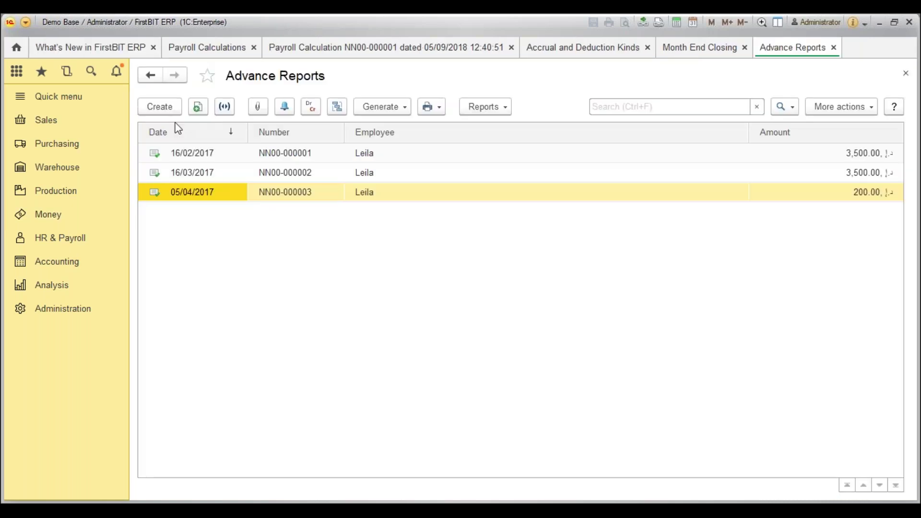
pyautogui.click(171, 109)
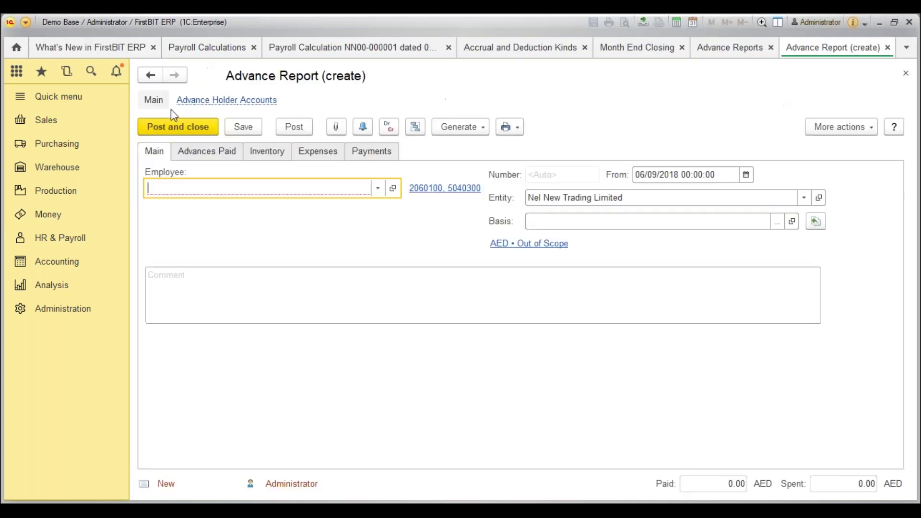
# Choose the employee and set the advance report's taxation to VAT Applied.
pyautogui.click(379, 190)
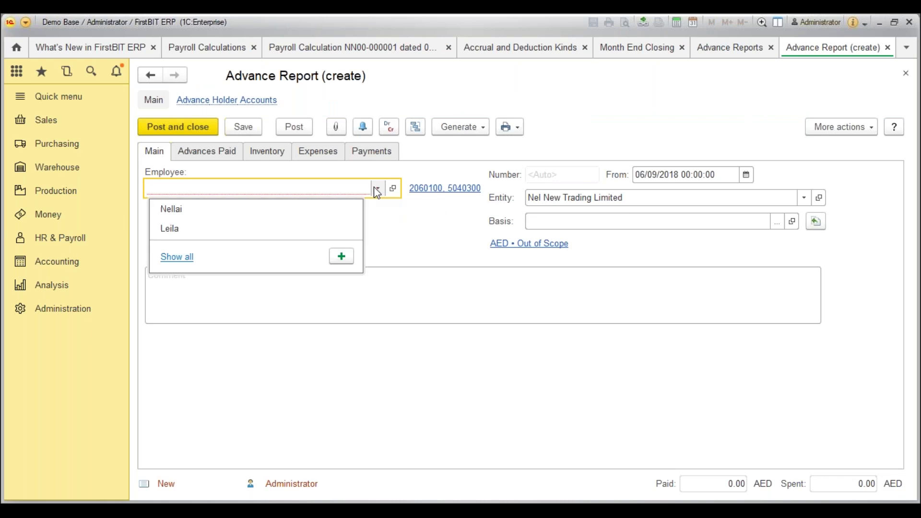
pyautogui.click(275, 213)
pyautogui.click(507, 242)
pyautogui.click(398, 302)
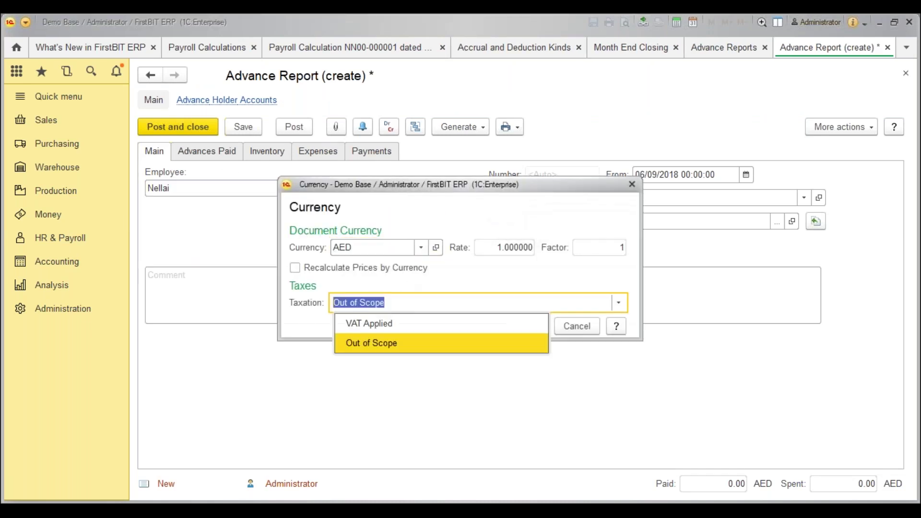
pyautogui.click(397, 323)
pyautogui.click(527, 344)
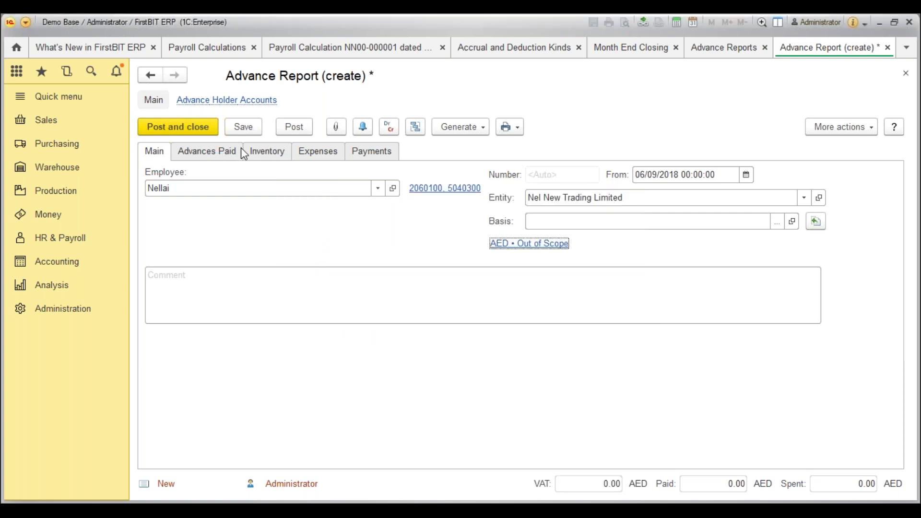
# Add an Expenses row to the advance report and edit its VAT rate.
pyautogui.click(279, 159)
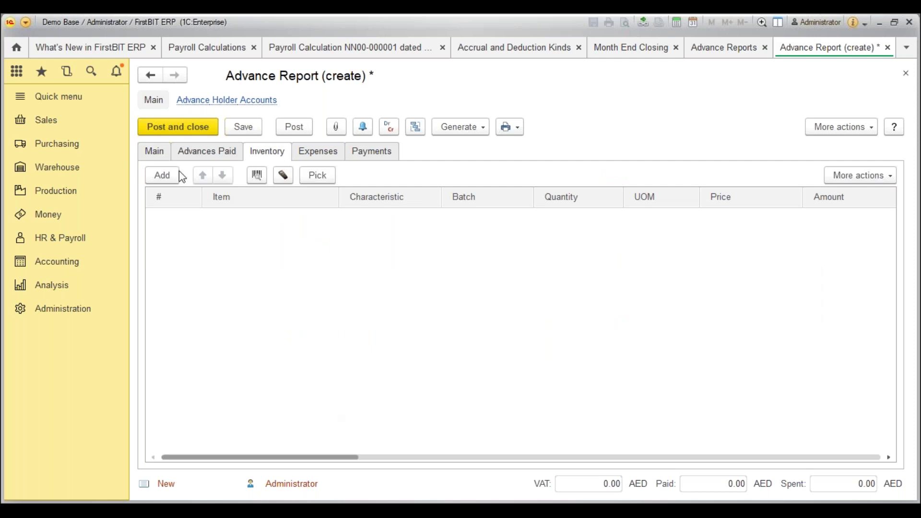
pyautogui.click(319, 153)
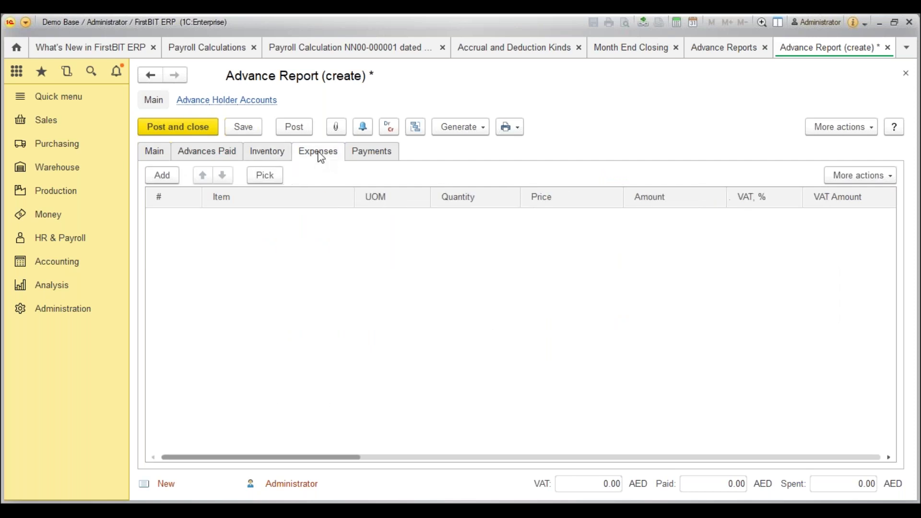
pyautogui.click(171, 181)
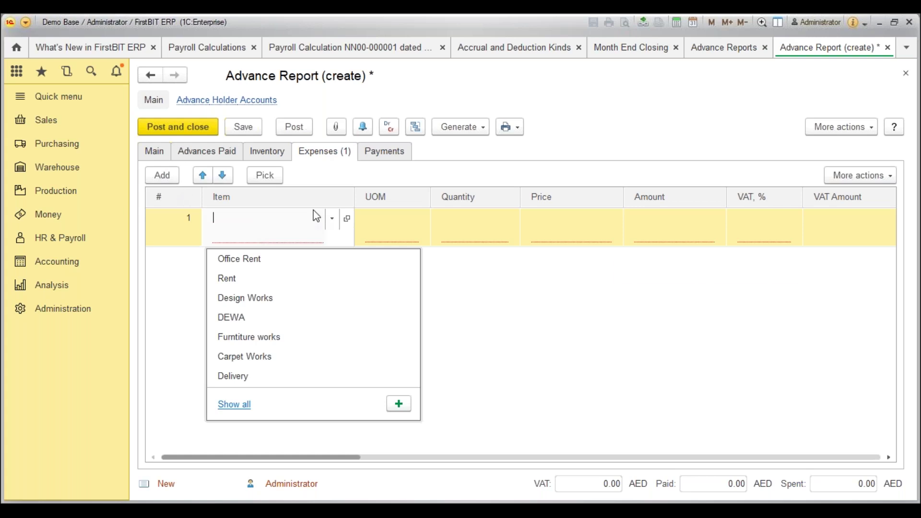
pyautogui.click(728, 212)
pyautogui.click(764, 245)
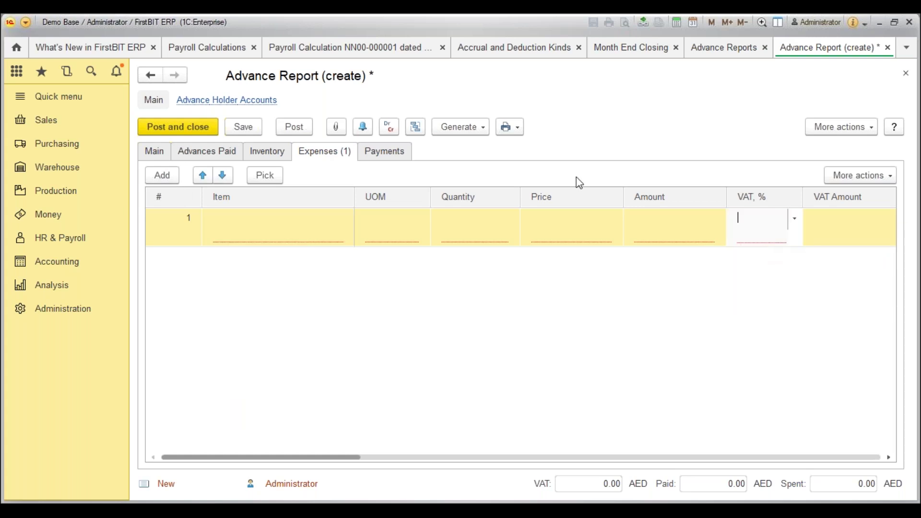
# Add a Payments row for New company with a settlement amount of 1,000.
pyautogui.click(392, 156)
pyautogui.click(172, 180)
pyautogui.click(264, 260)
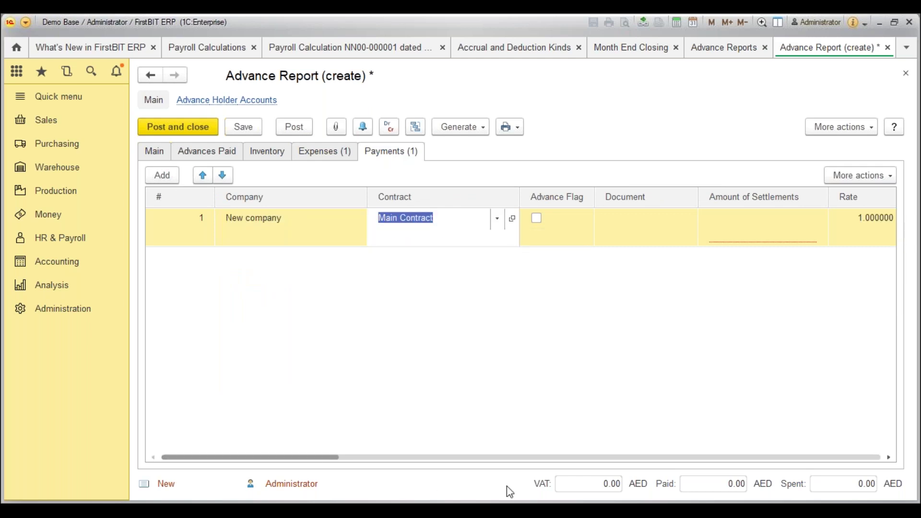
pyautogui.click(792, 224)
pyautogui.write('1,000')
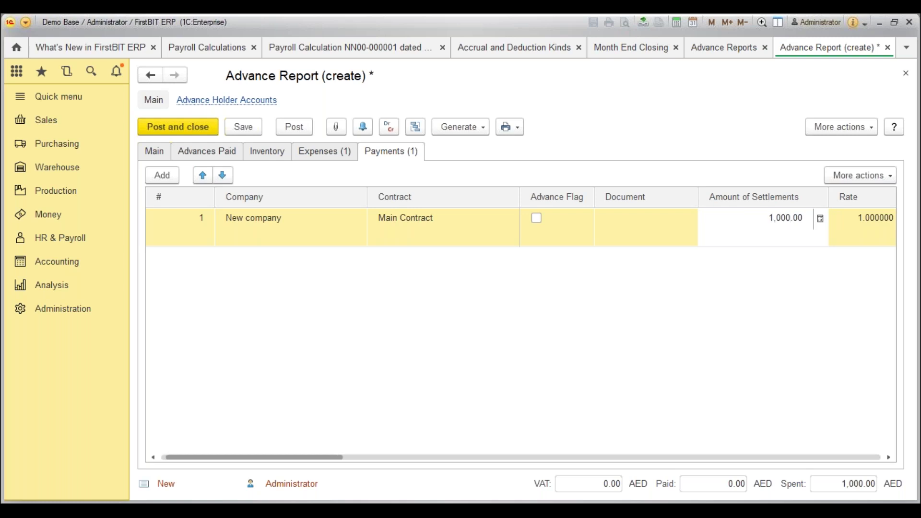
pyautogui.press('Tab')
pyautogui.press('Tab')
pyautogui.press('Tab')
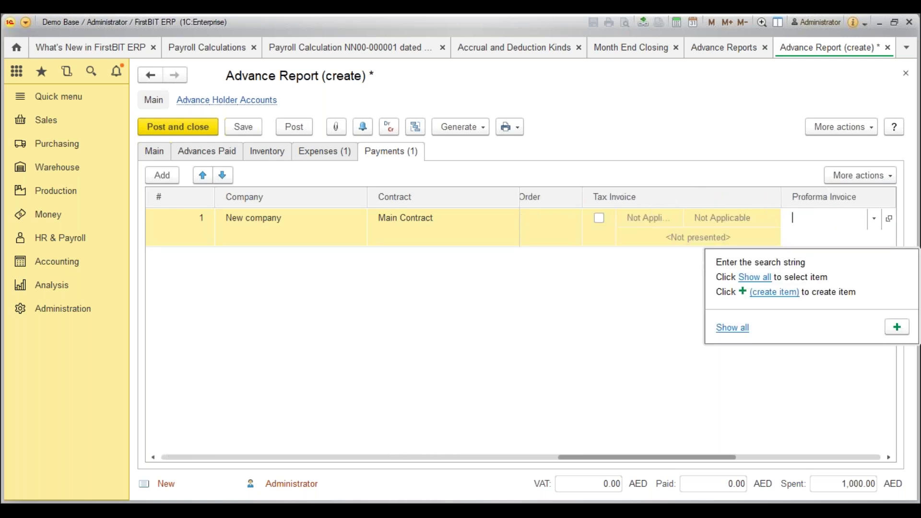
pyautogui.press('Tab')
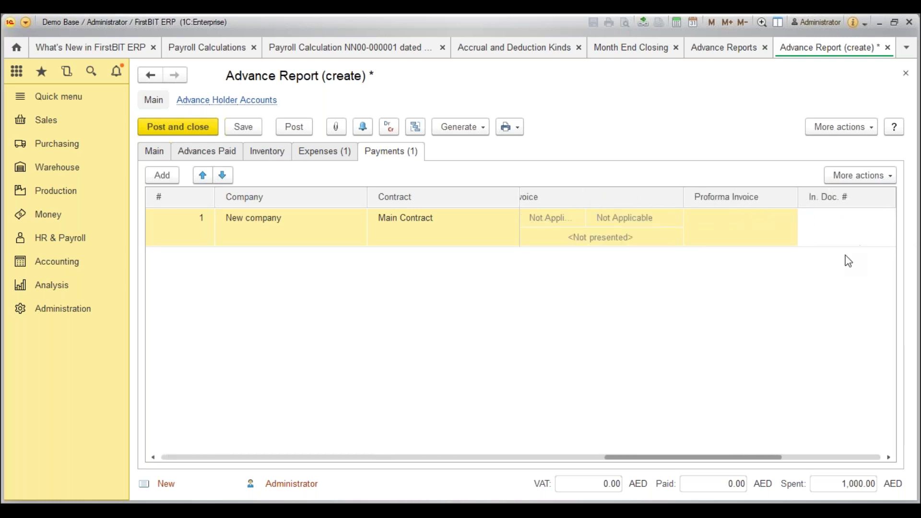
pyautogui.moveTo(619, 461); pyautogui.dragTo(327, 251)
# Check New company's Tax Accounting details, then discard the advance report unsaved and close the list.
pyautogui.click(315, 234)
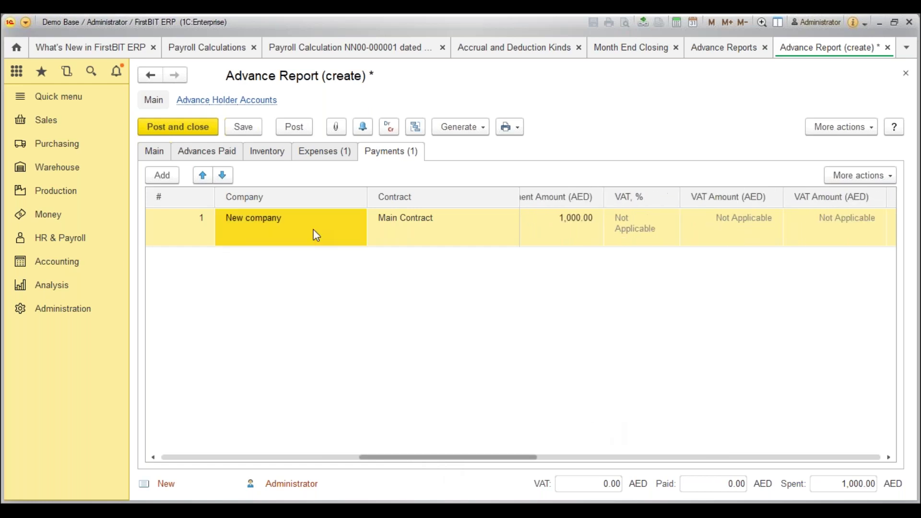
pyautogui.click(288, 220)
pyautogui.click(364, 224)
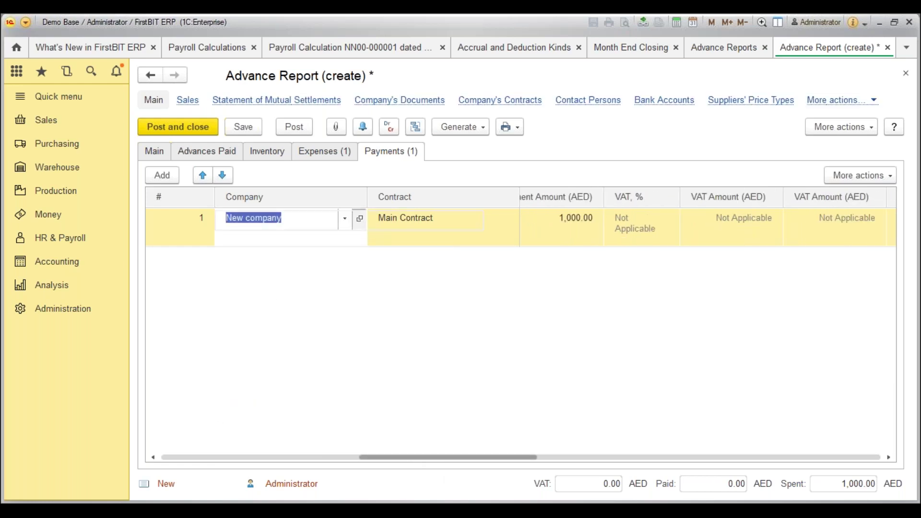
pyautogui.click(458, 152)
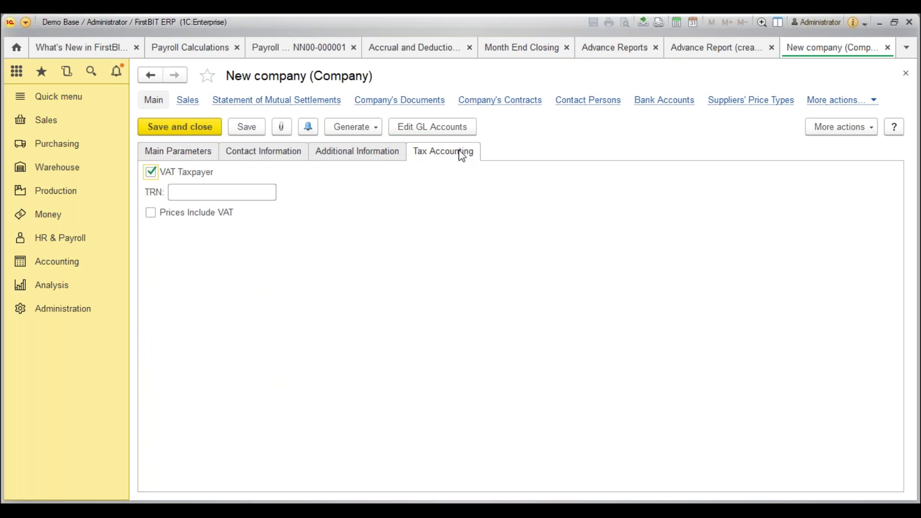
pyautogui.press('Escape')
pyautogui.press('Escape')
pyautogui.press('Escape')
pyautogui.click(461, 282)
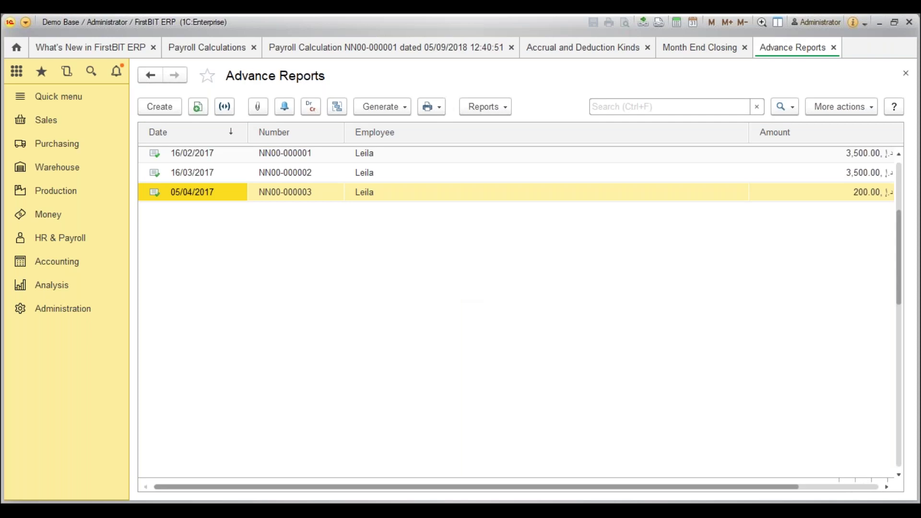
pyautogui.hotkey('ctrl', 'F4')
# Mark release note 10, view General Settings, then go to the Invoices Received list.
pyautogui.click(288, 367)
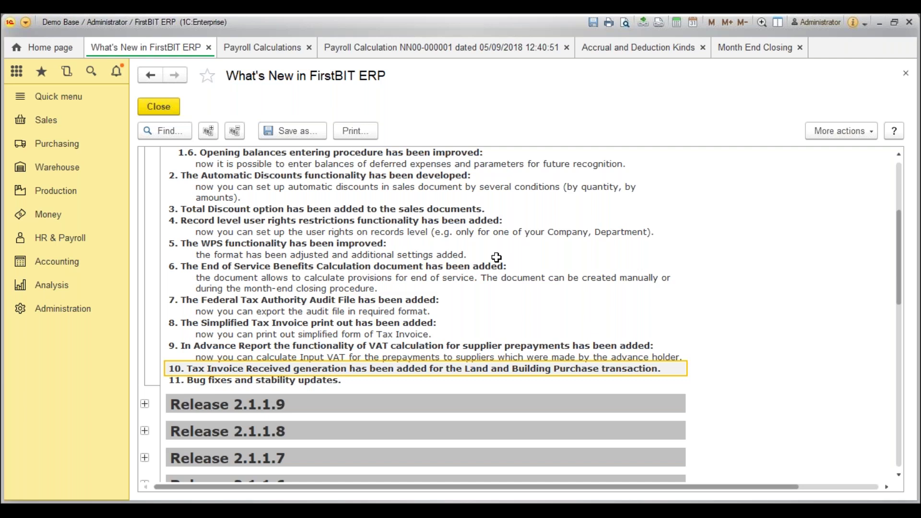
pyautogui.click(71, 311)
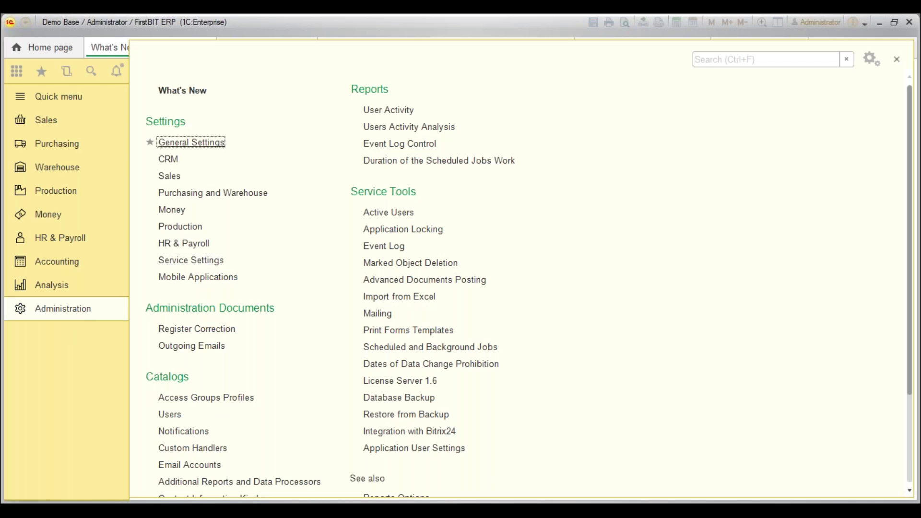
pyautogui.click(191, 142)
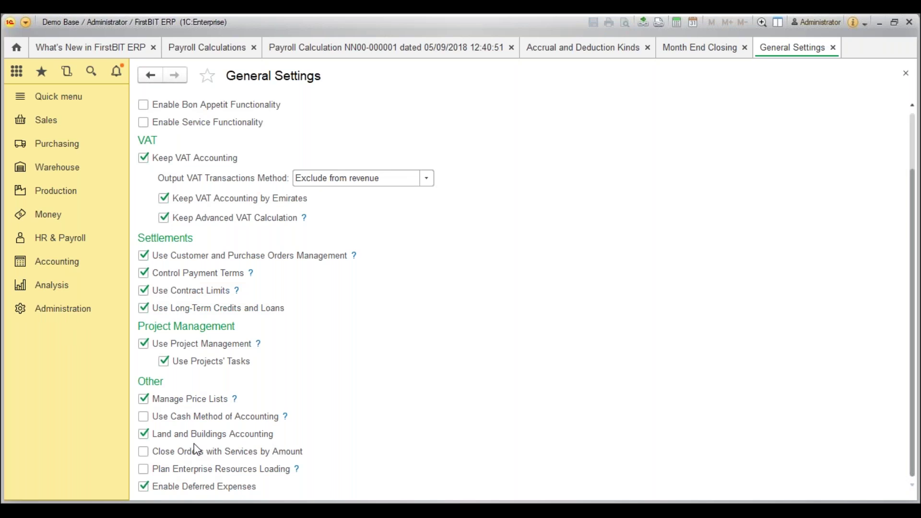
pyautogui.click(52, 146)
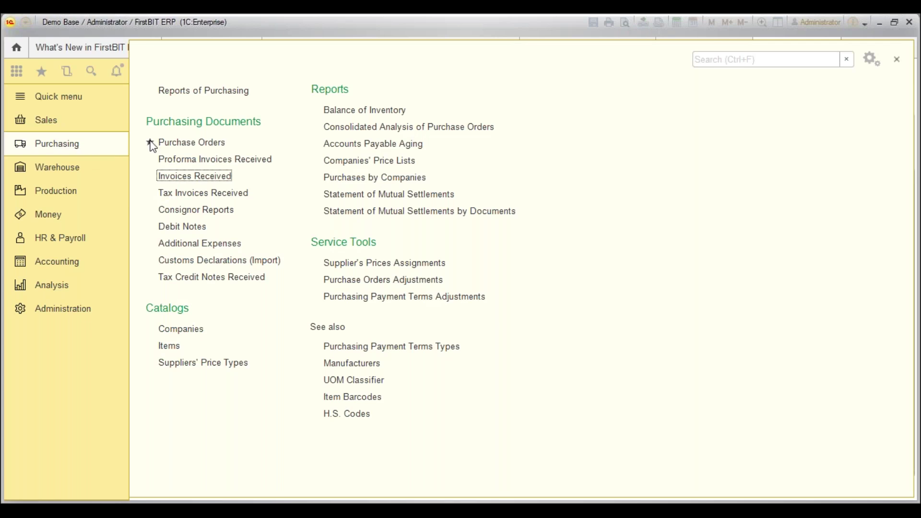
pyautogui.click(161, 176)
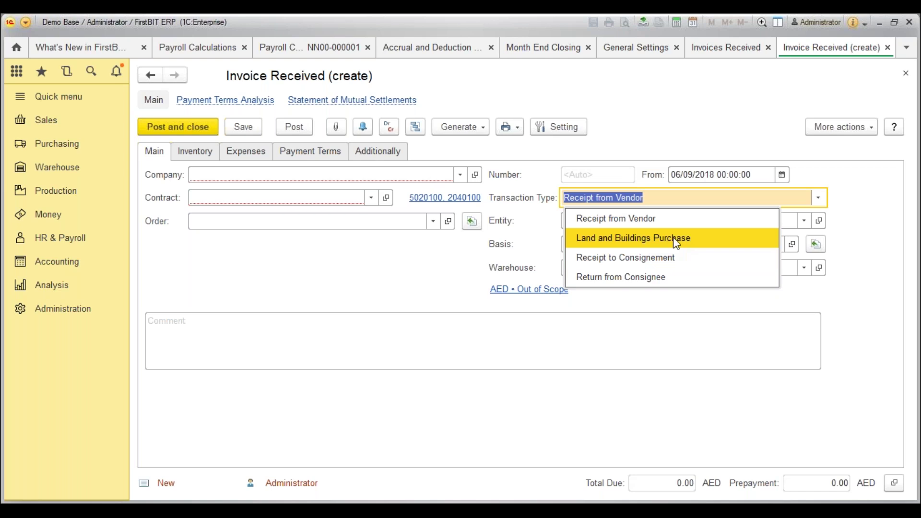
# Set the new received invoice to Land and Buildings Purchase with VAT Applied taxation.
pyautogui.click(673, 238)
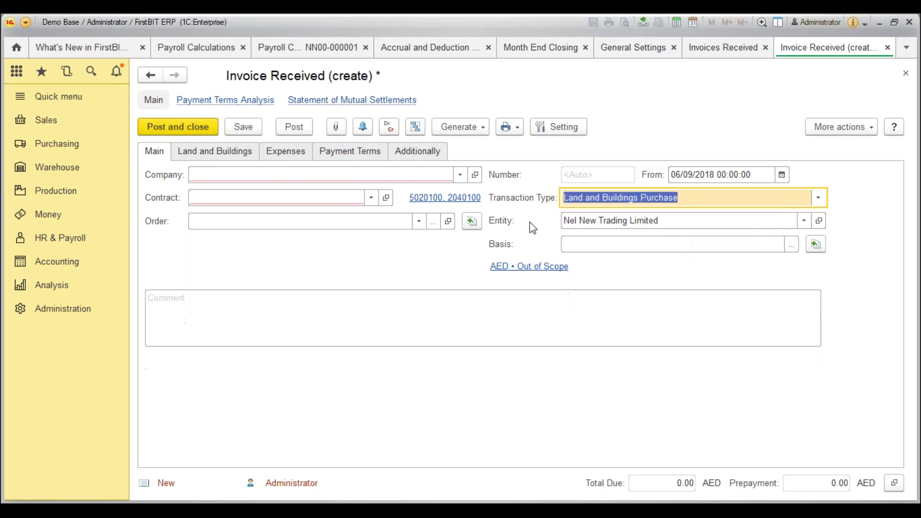
pyautogui.click(528, 267)
pyautogui.click(437, 377)
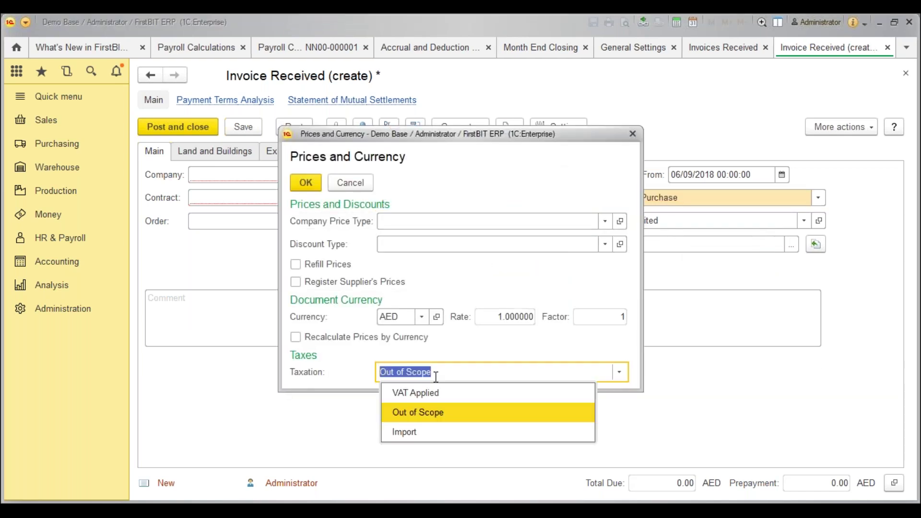
pyautogui.click(406, 391)
pyautogui.click(303, 182)
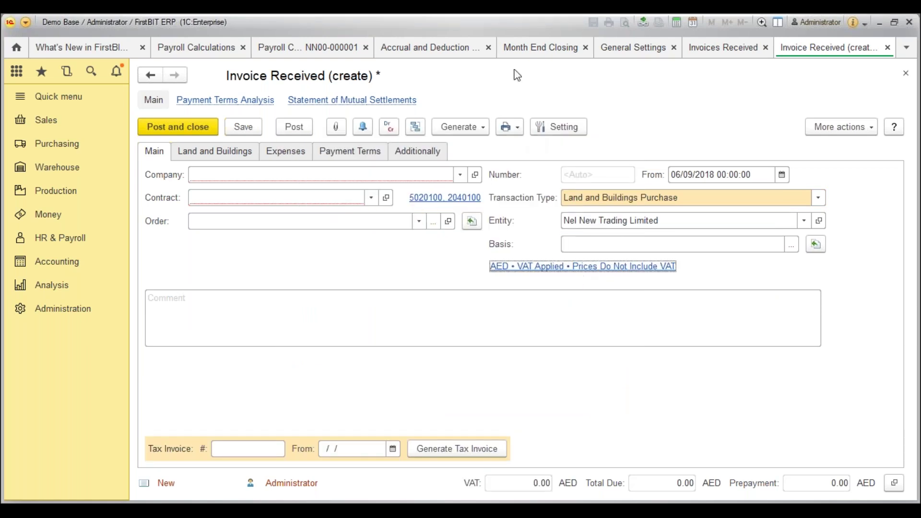
# Return to the What's New release notes and mark item 9's Input VAT line.
pyautogui.click(712, 50)
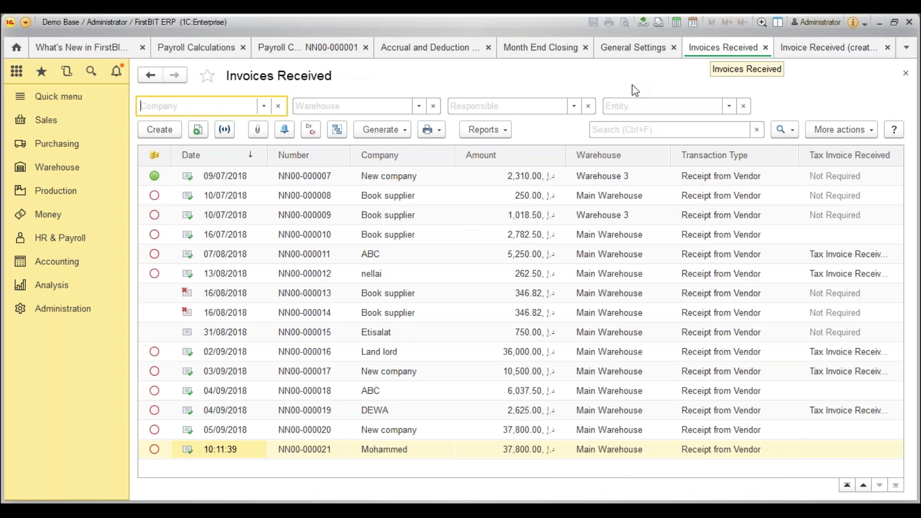
pyautogui.click(74, 50)
pyautogui.click(437, 359)
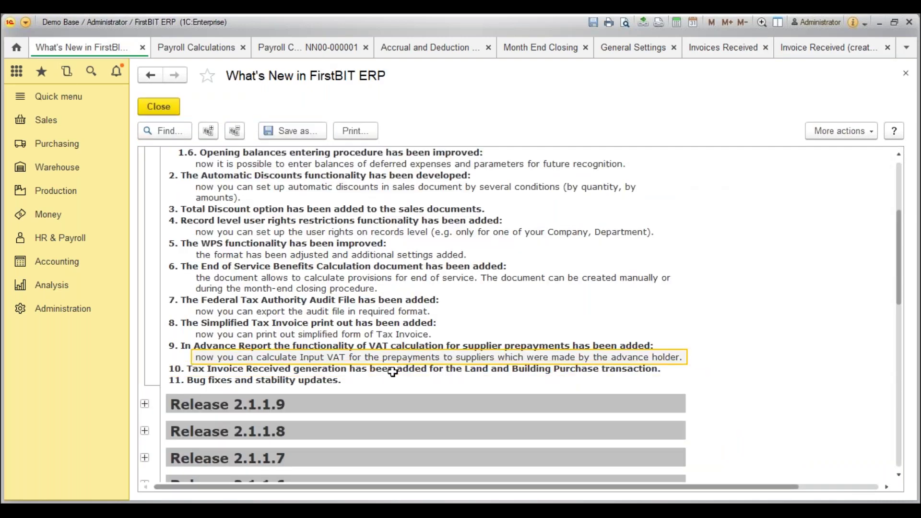
pyautogui.click(306, 380)
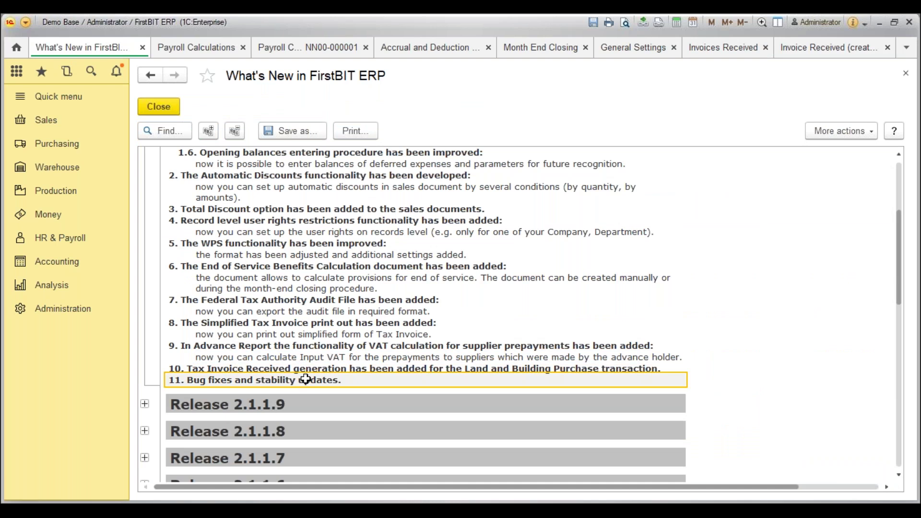
pyautogui.scroll(2, 305, 380)
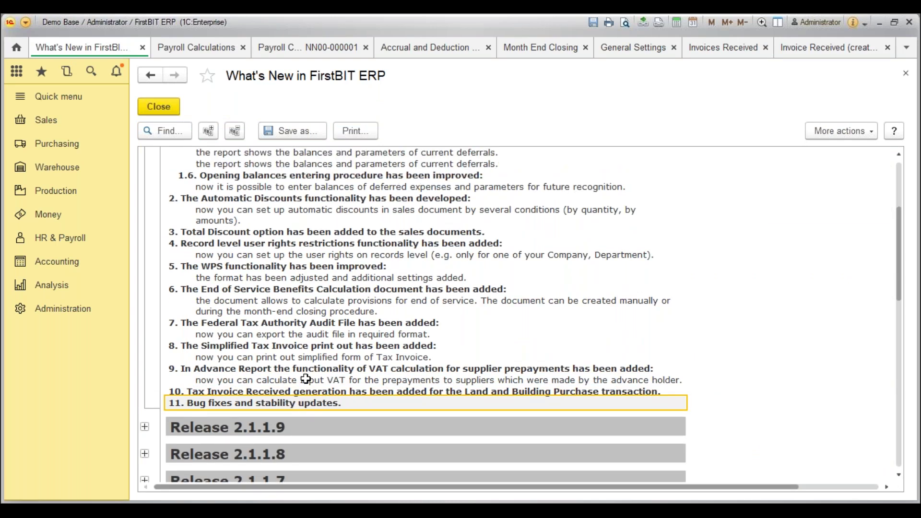
pyautogui.scroll(7, 305, 380)
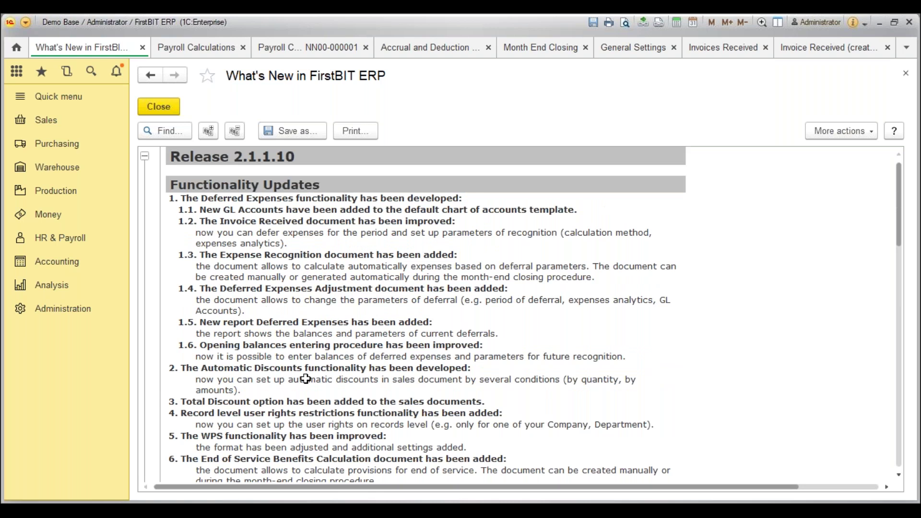
pyautogui.click(410, 288)
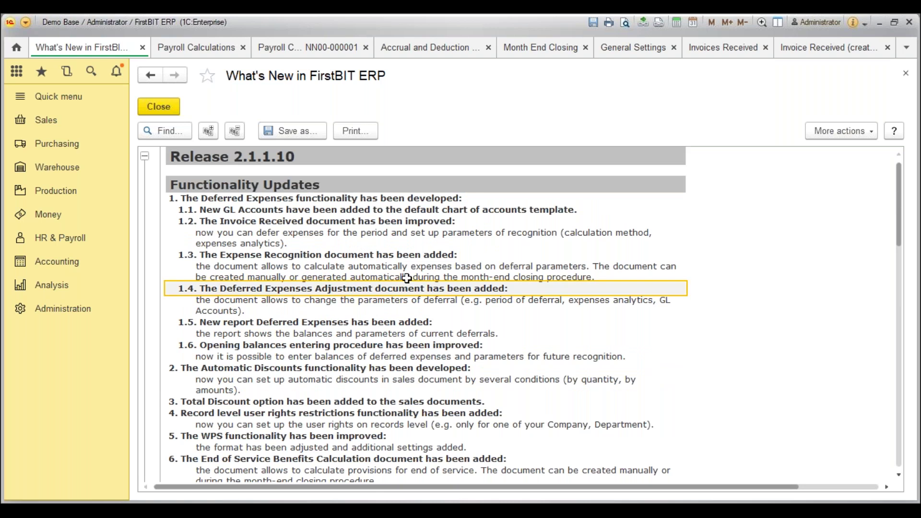